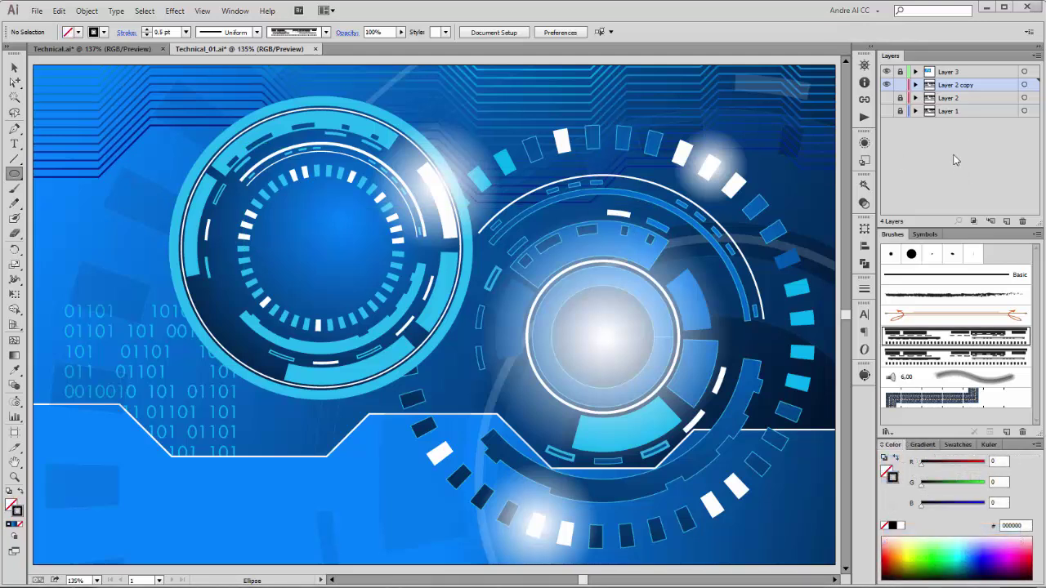
Step: Hide Layer 3 and draw a circle about 195 pt across below the shapes, stroked with Art Brush 1 at 0.75 pt
left_click(887, 73)
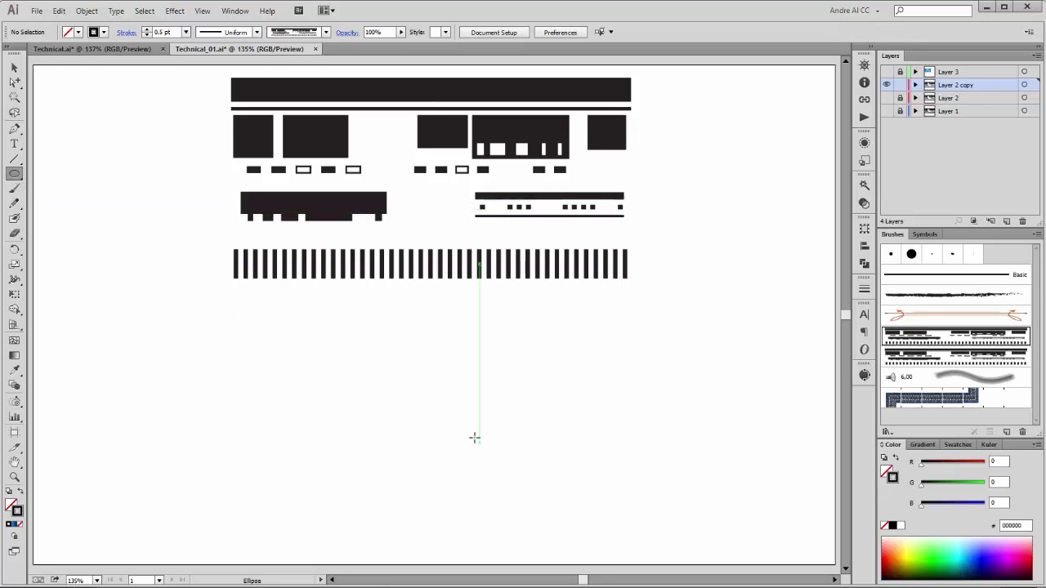
left_click_drag(204, 352, 367, 516)
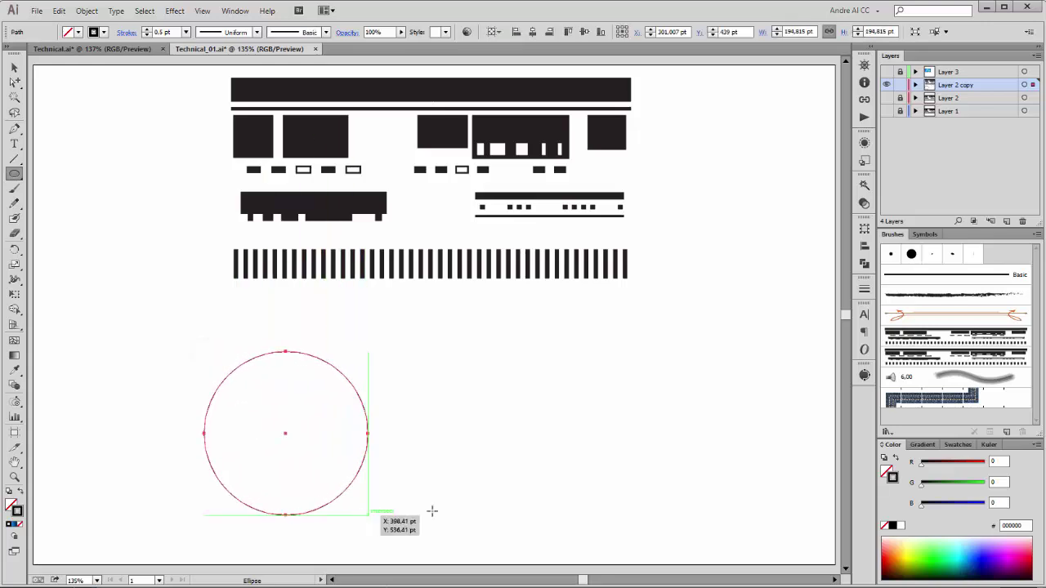
left_click(982, 340)
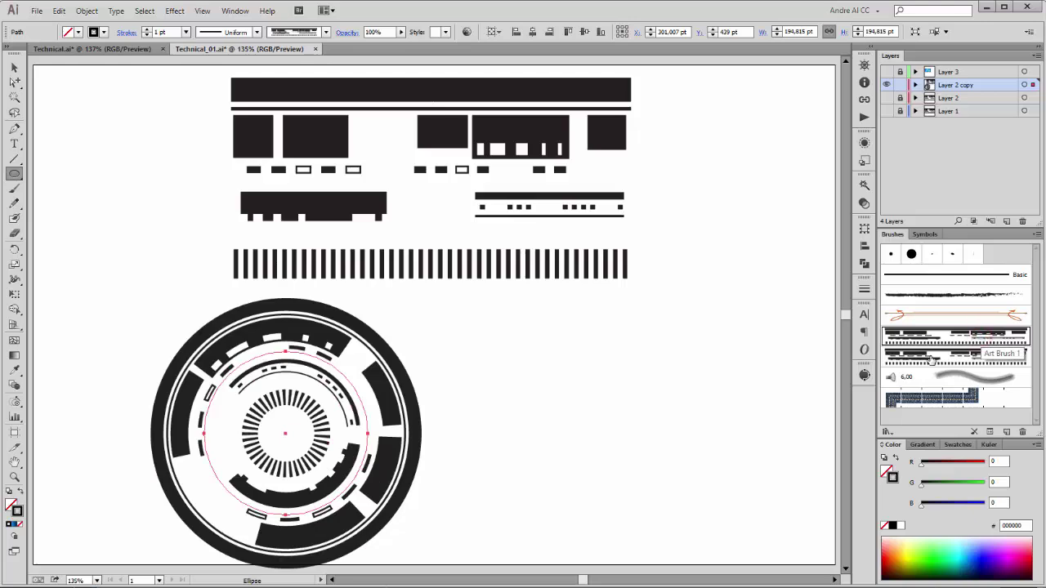
left_click(186, 32)
left_click(199, 75)
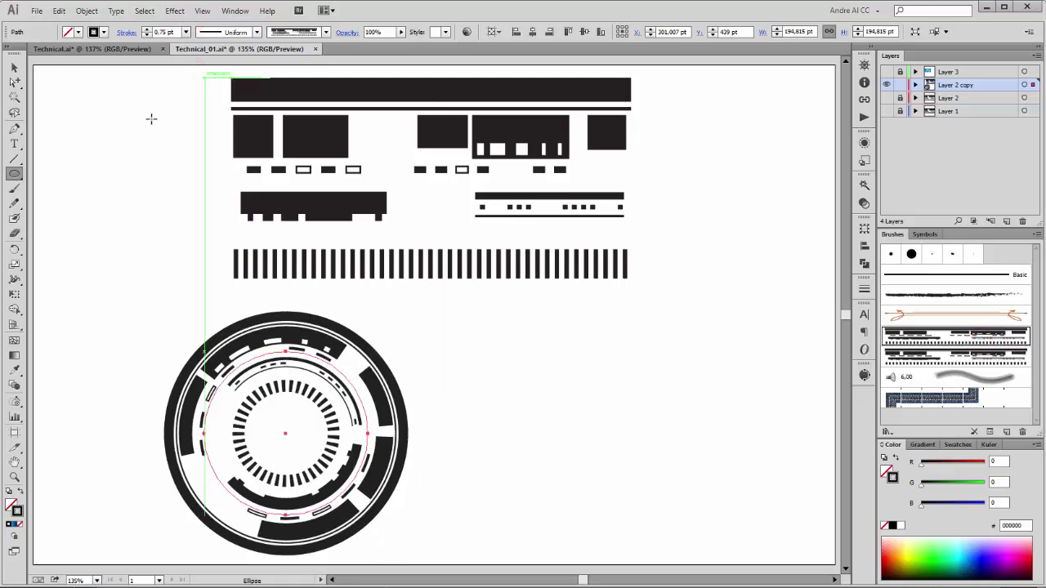
Step: Duplicate the brushed circle to its right and apply the second technical art brush to the copy
left_click(14, 66)
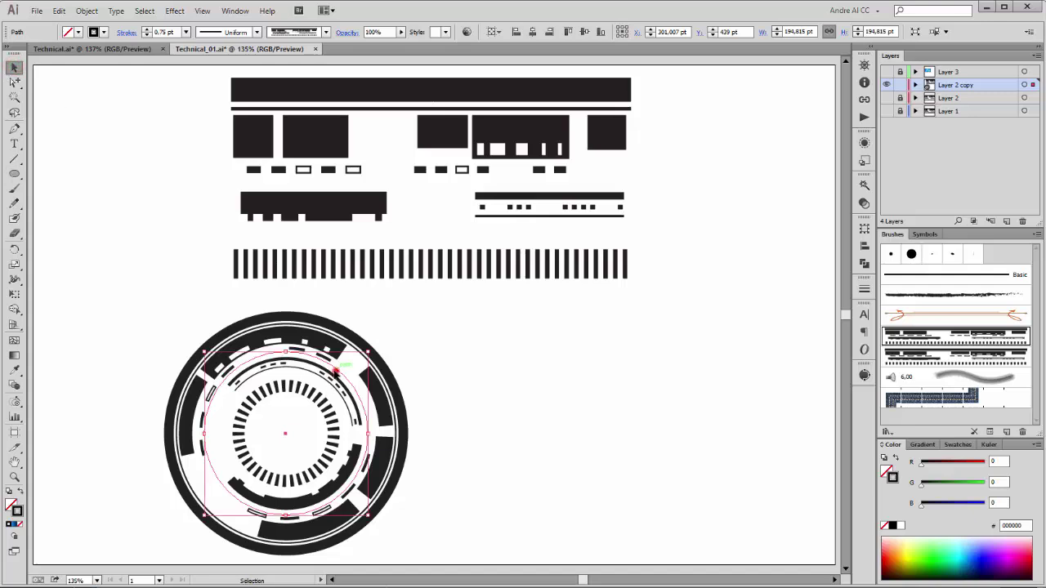
left_click_drag(335, 371, 642, 369)
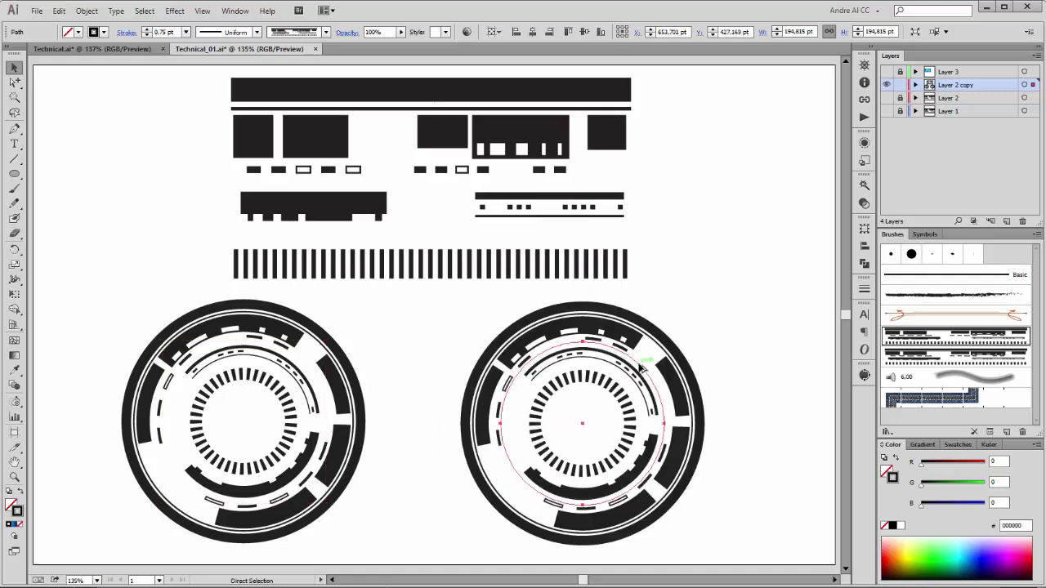
left_click(972, 356)
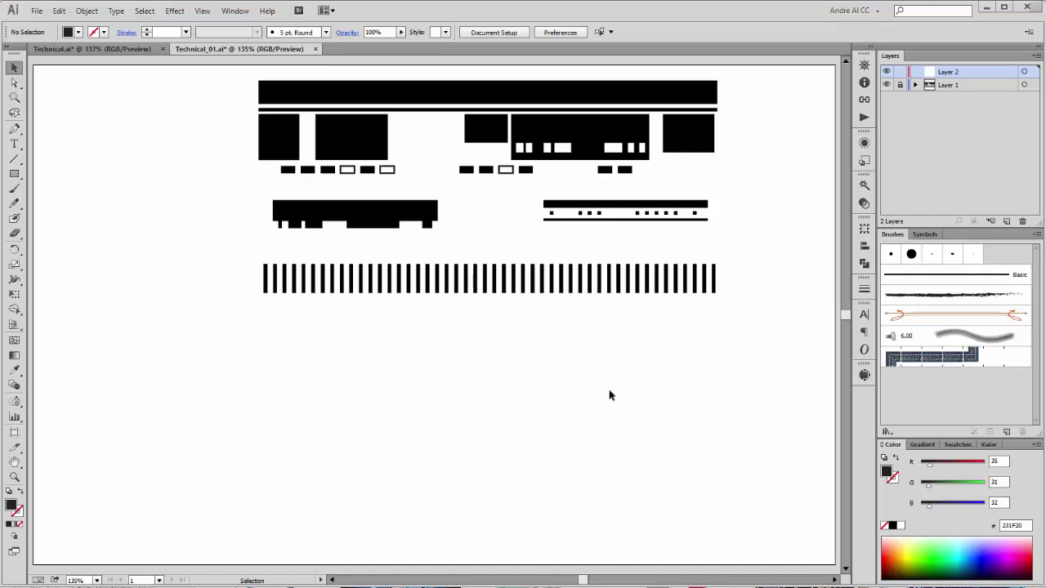
Step: Draw a dark bar about 548 by 33 pt below the striped row and add a copy just beneath it, flattened to about 4.4 pt high
left_click_drag(14, 174, 58, 173)
left_click_drag(257, 324, 717, 351)
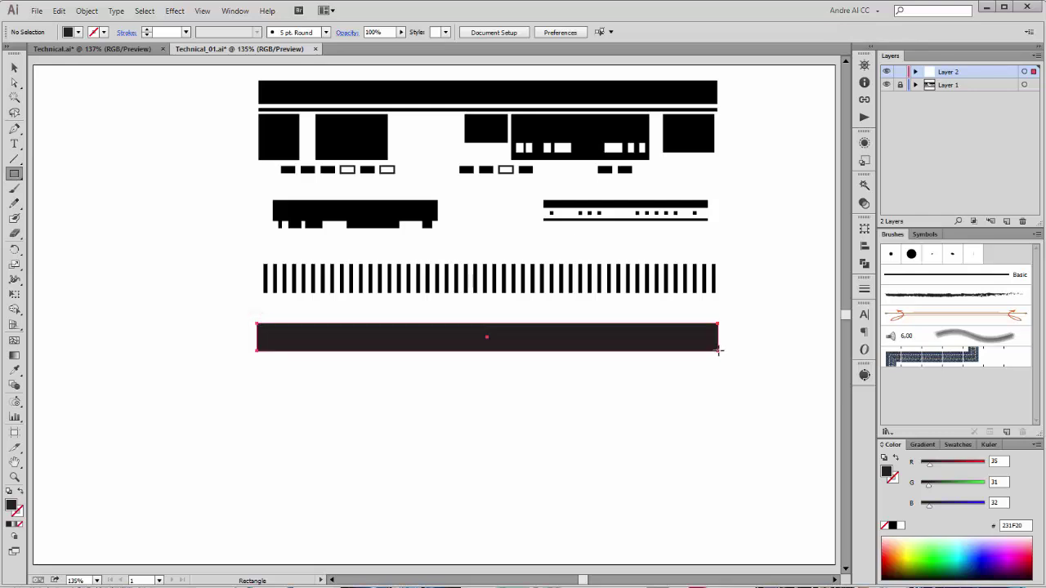
left_click(79, 32)
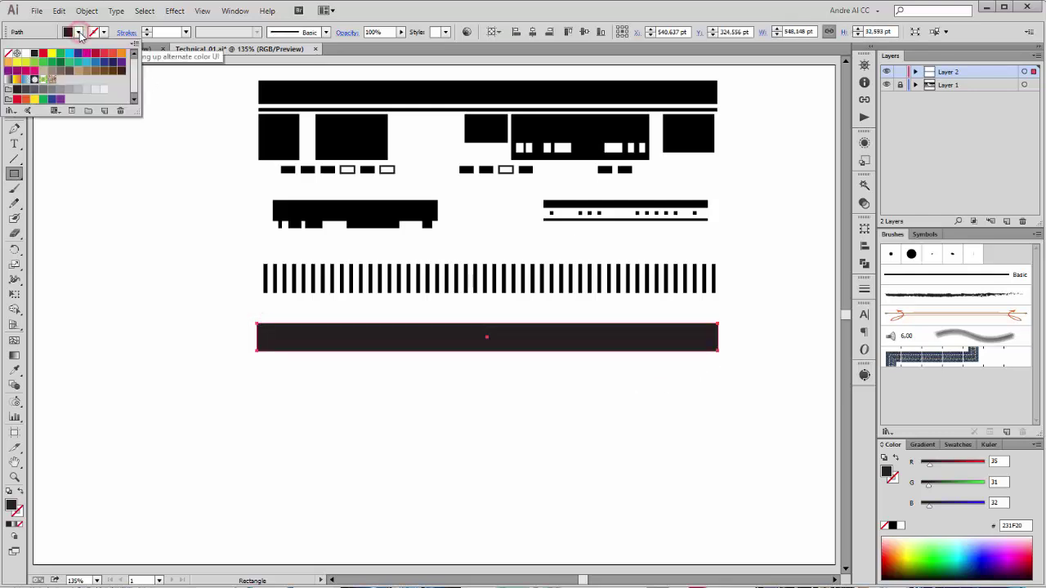
left_click(79, 32)
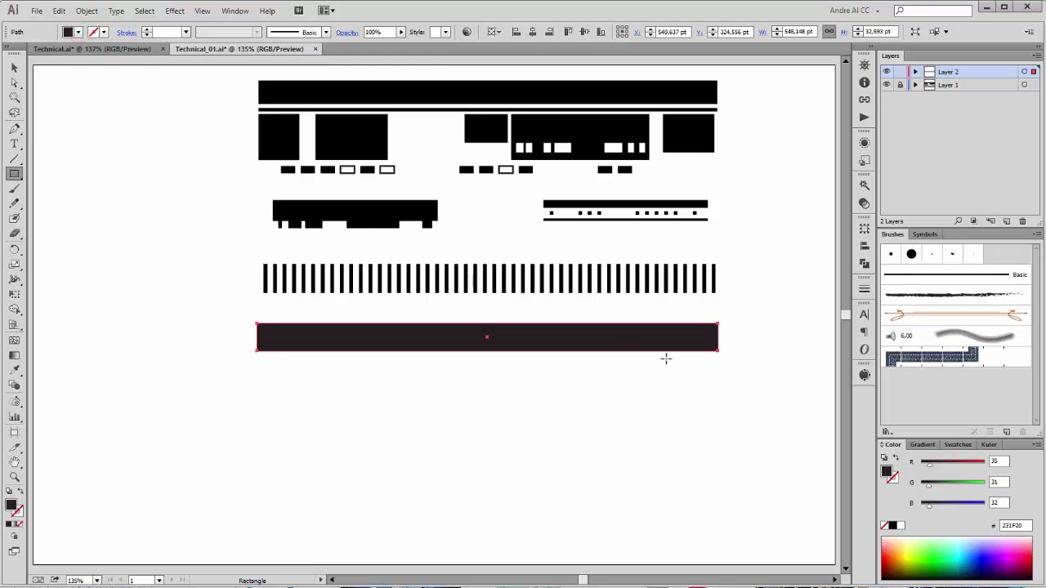
left_click(14, 67)
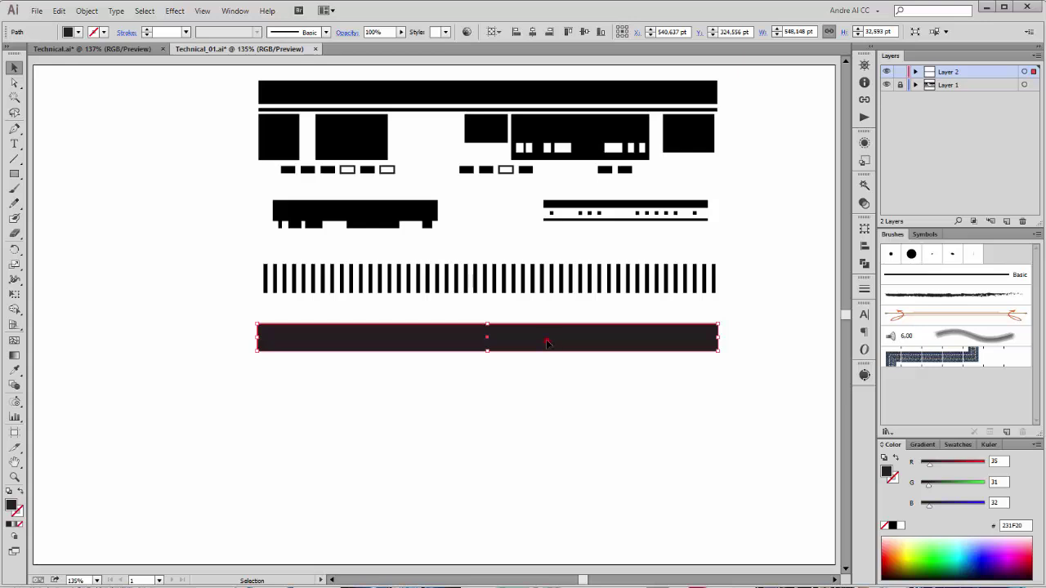
left_click_drag(547, 349, 488, 360)
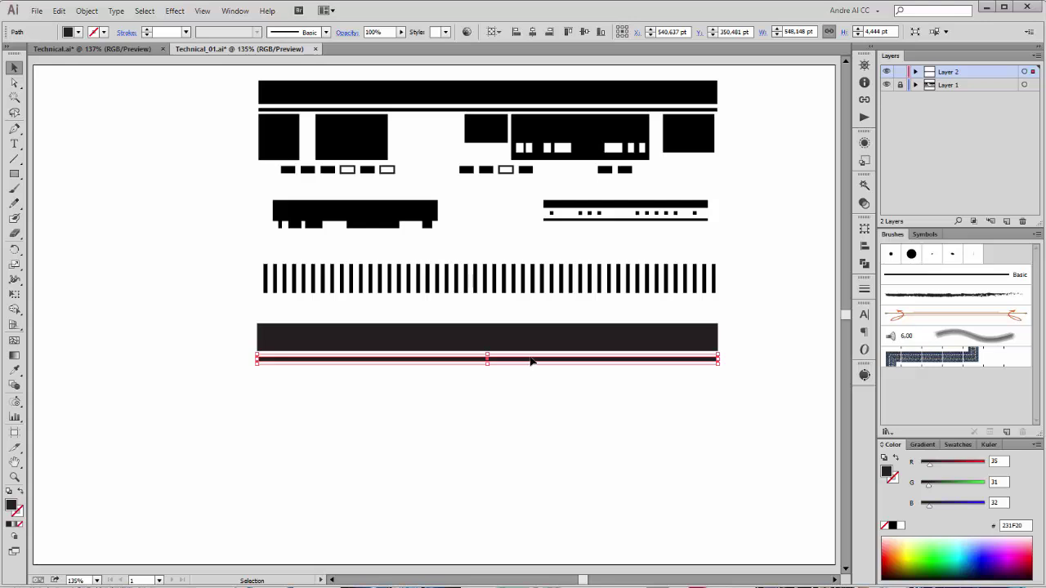
Step: Duplicate the thin strip in Layer 2 and reshape the copy into a block about 55 by 73 pt under the strip's left end
left_click(915, 72)
left_click_drag(990, 85, 1006, 222)
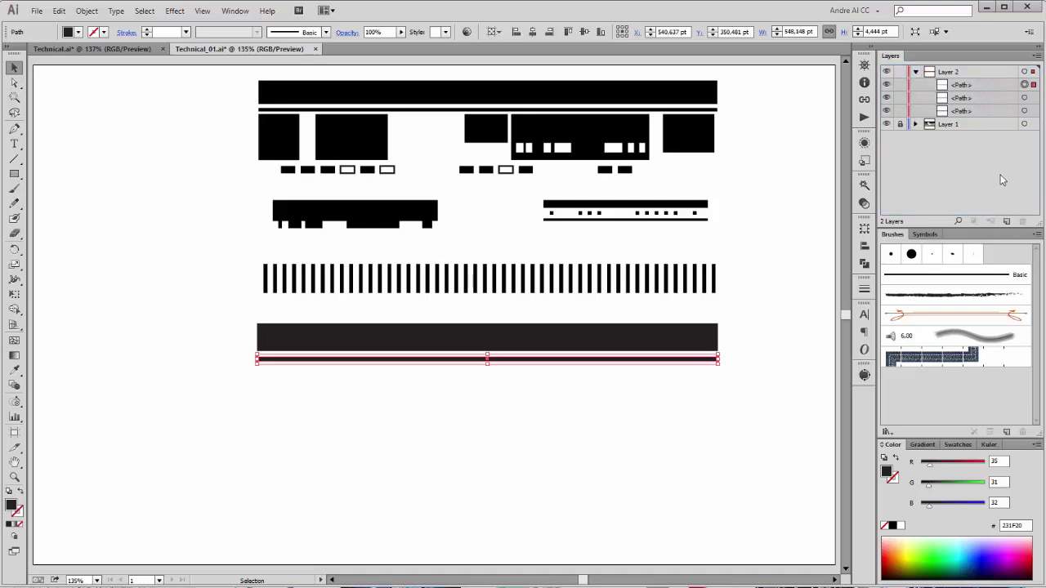
key("shift+Down")
key("shift+Down")
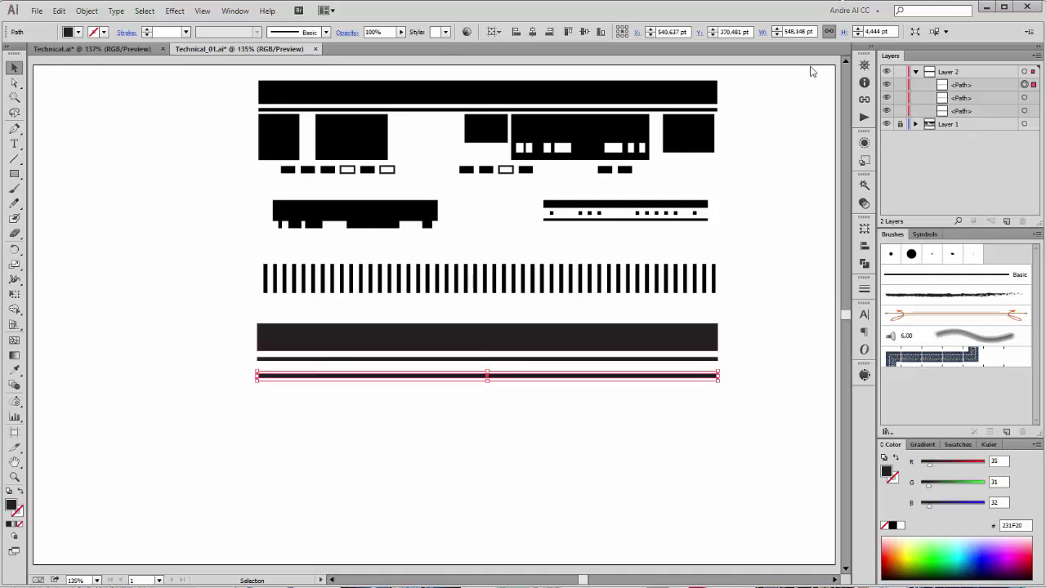
left_click_drag(487, 372, 486, 366)
left_click_drag(719, 379, 307, 428)
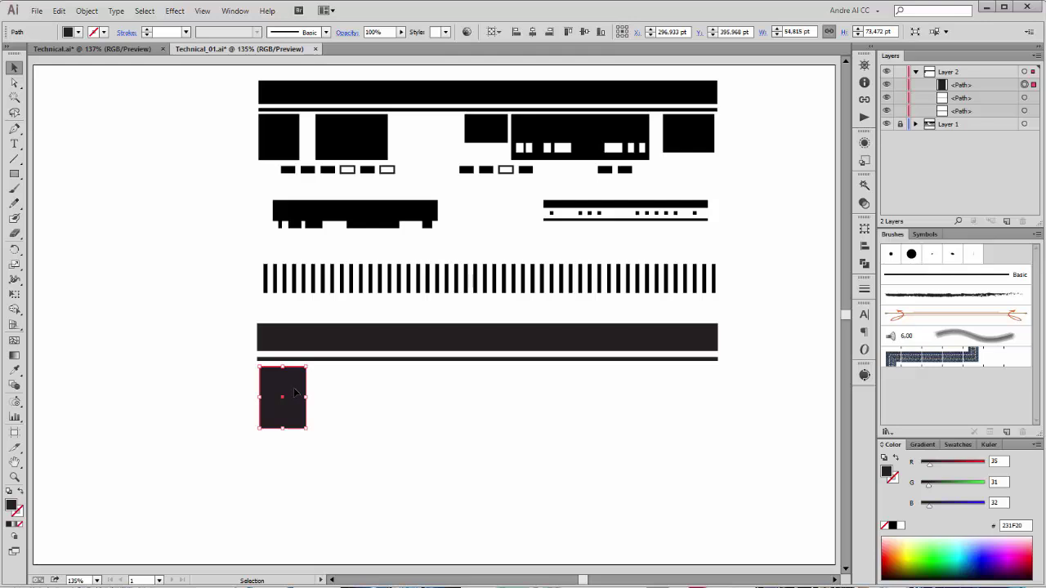
Step: Copy the block beside itself, widened to about 90 pt, and shorten both blocks to about 59 pt high
left_click(295, 393, "shift")
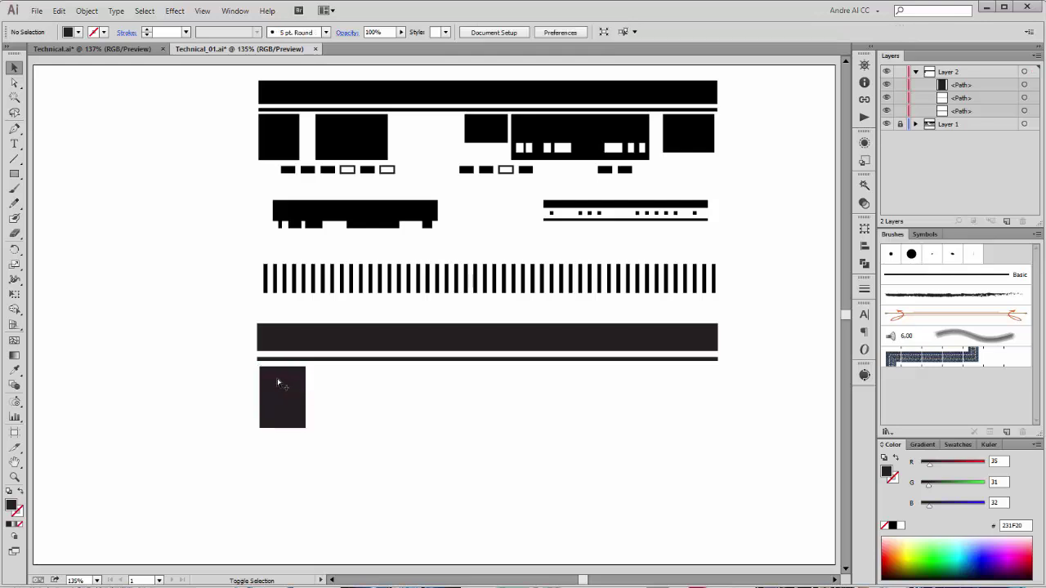
left_click_drag(278, 379, 393, 397)
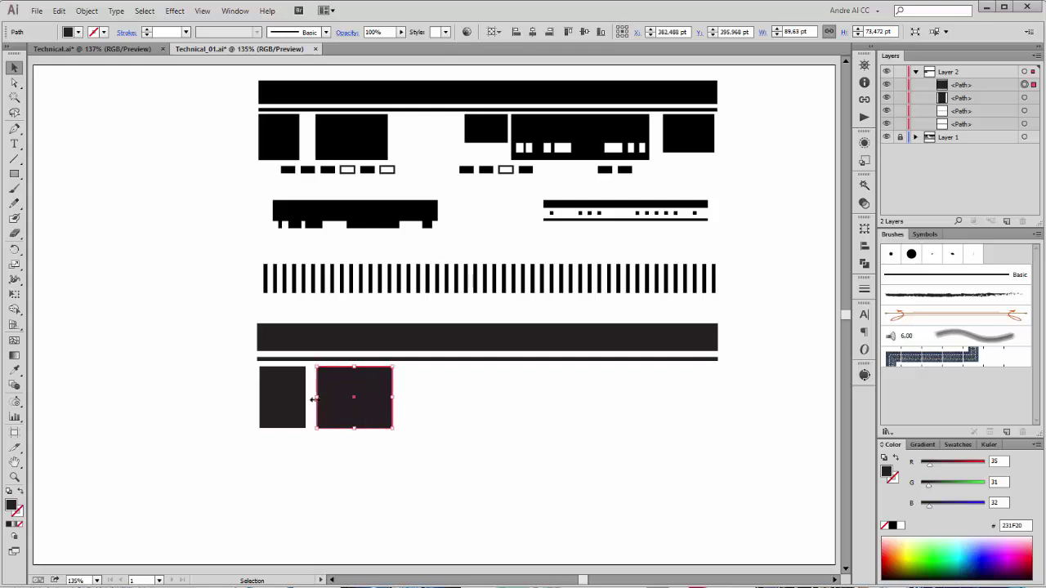
left_click(292, 389, "shift")
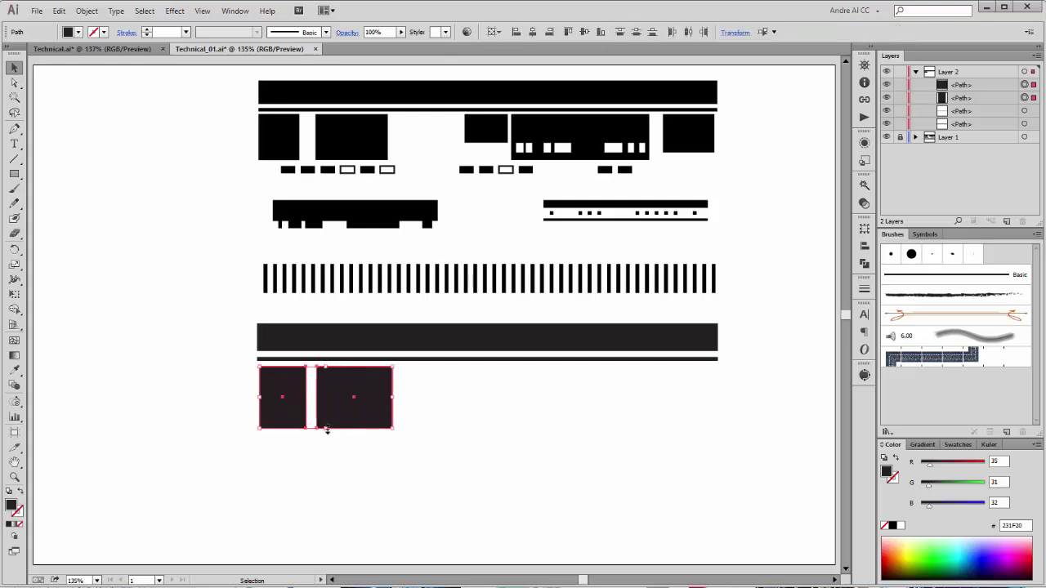
left_click_drag(326, 430, 323, 416)
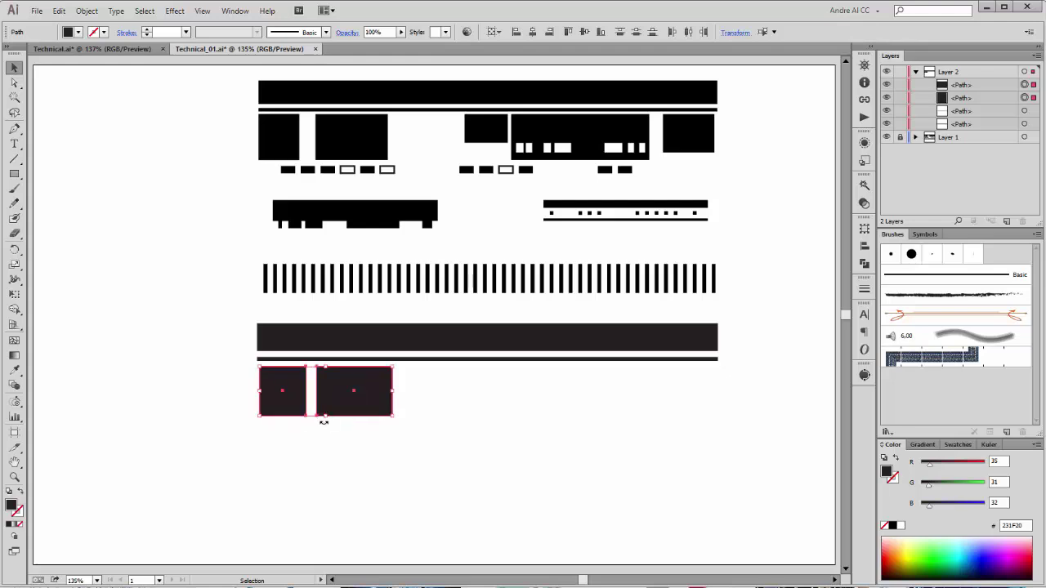
left_click(470, 430)
Step: Copy the wider block into three more blocks of different sizes under the strip's right half, the last about 53 by 48 pt
left_click(354, 394)
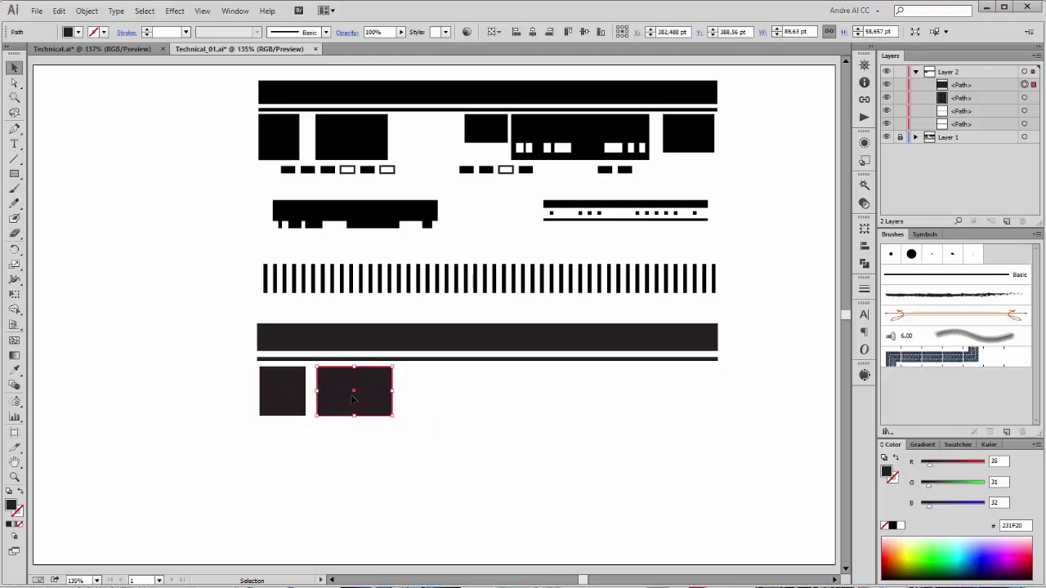
left_click_drag(343, 392, 713, 406)
left_click(645, 490)
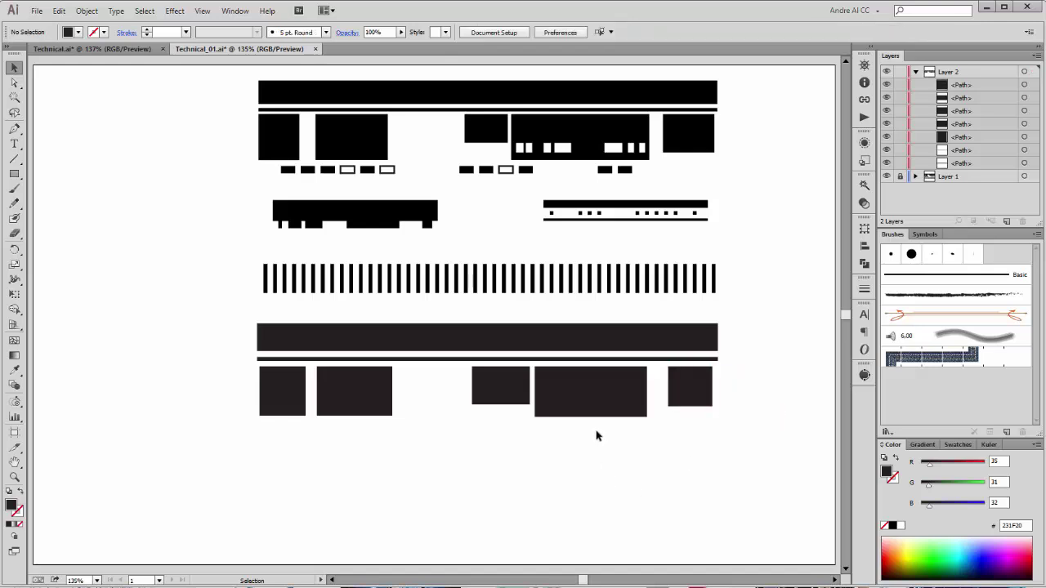
Step: Copy the rightmost block over the lower edge of the widest block and fill the copy with white
left_click(687, 393)
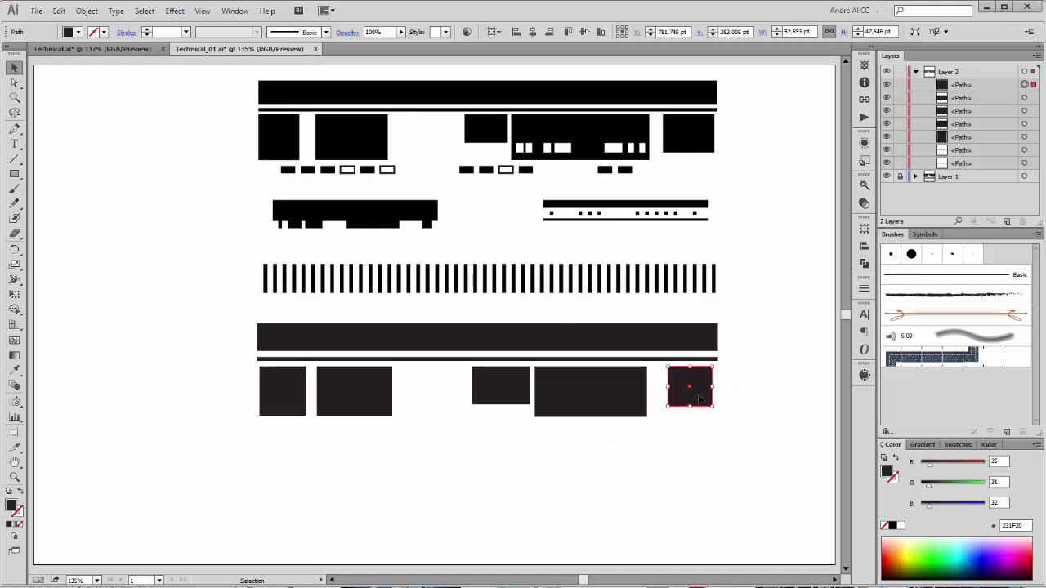
left_click_drag(701, 401, 617, 431)
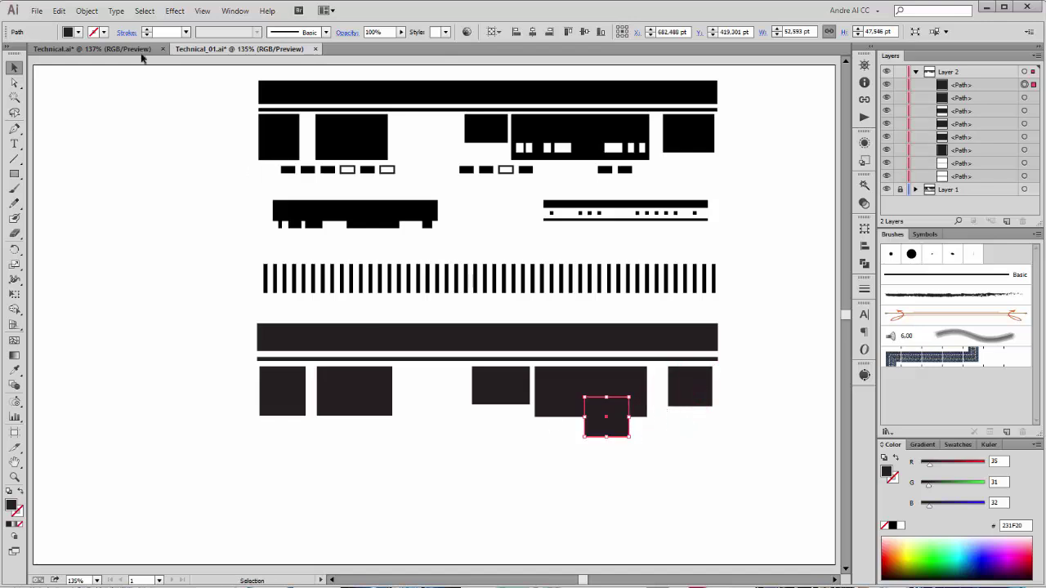
left_click(68, 32)
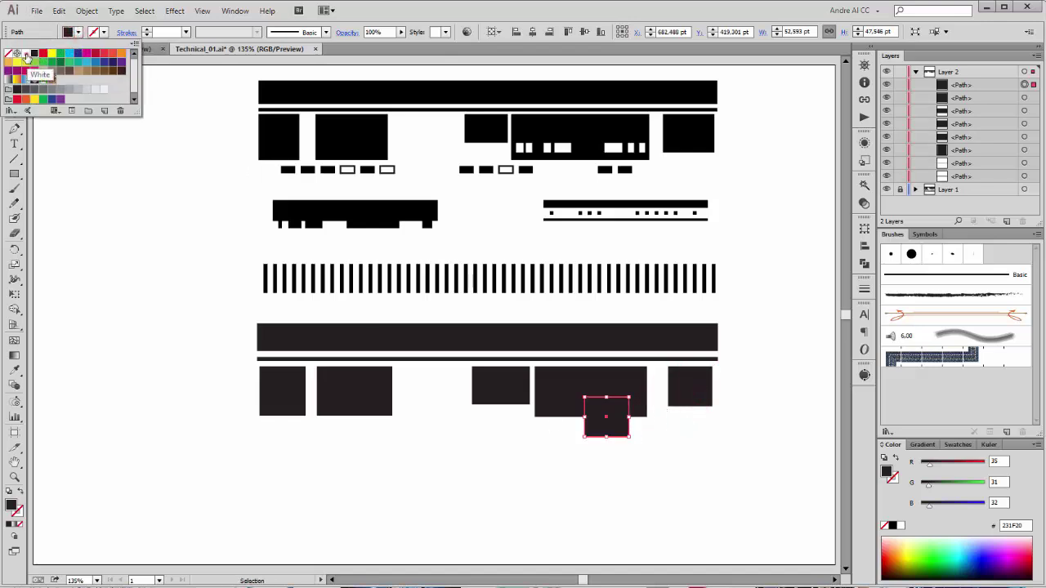
left_click(25, 53)
left_click(600, 427)
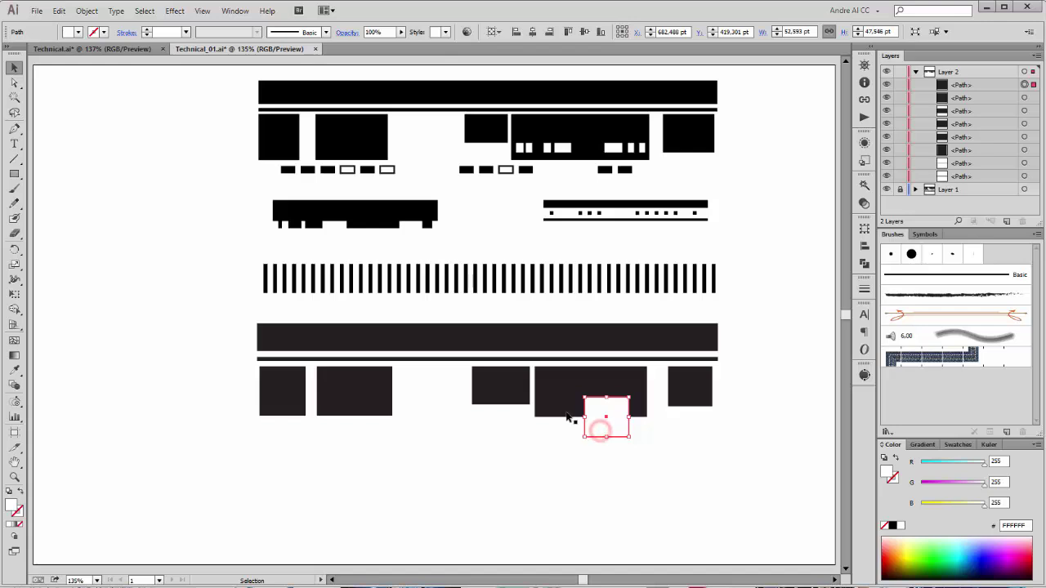
Step: Move the white rectangle into the widest block and shrink it to about 9.6 by 16.3 pt in the lower left corner
left_click_drag(594, 429, 552, 406)
left_click_drag(587, 373, 557, 404)
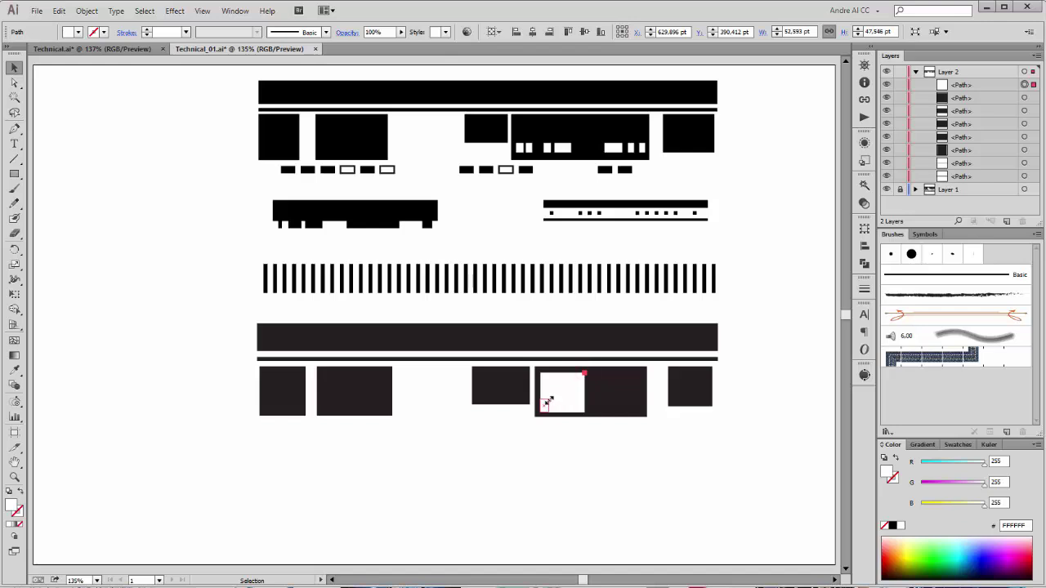
left_click_drag(547, 402, 550, 399)
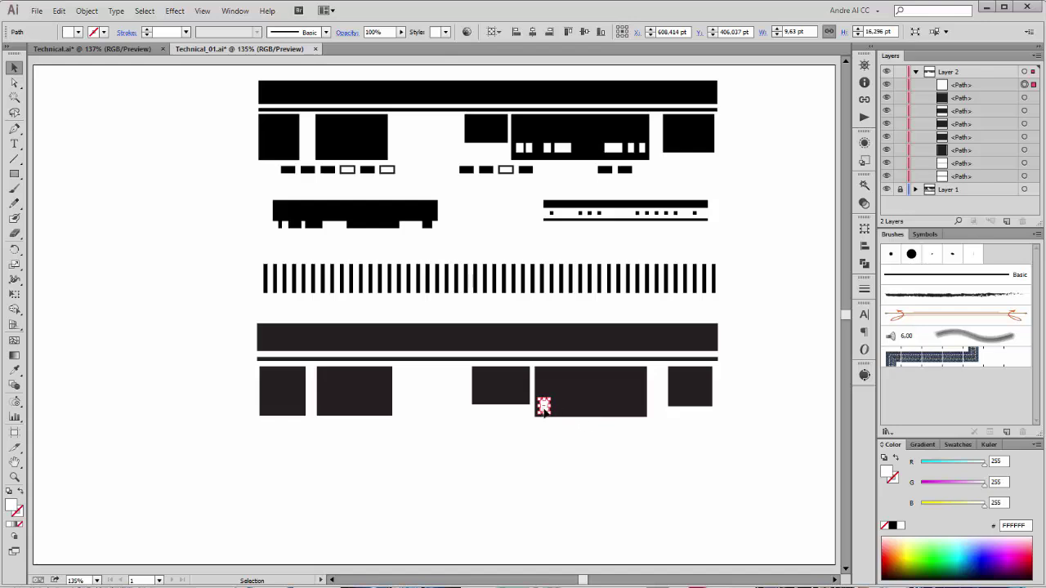
Step: Duplicate the small white rectangle at even spacing to make a row of seven along the block's lower edge
left_click_drag(544, 406, 560, 413)
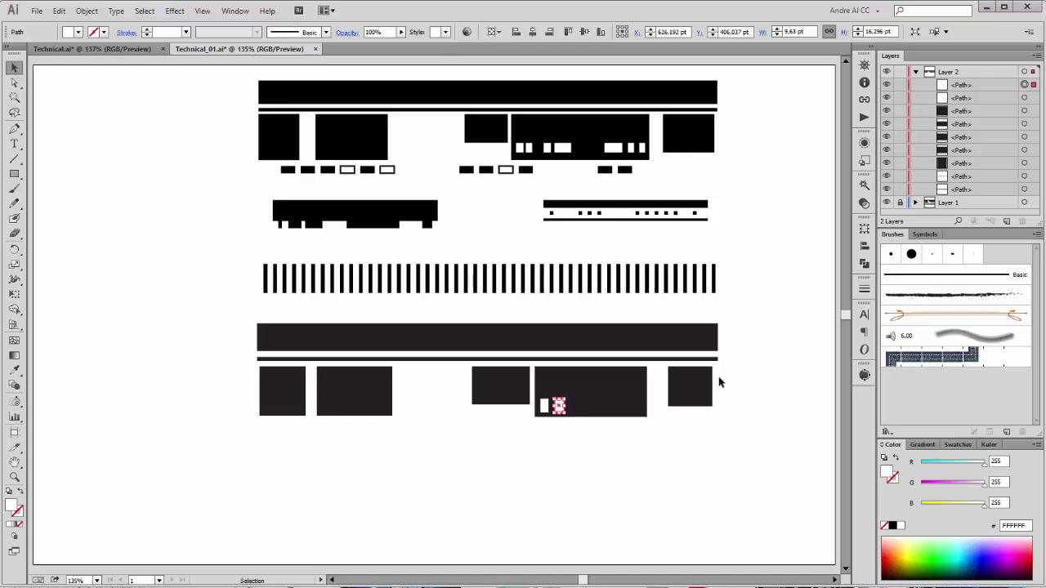
key("ctrl+d")
key("ctrl+d")
key("ctrl+d")
key("ctrl+d")
key("ctrl+d")
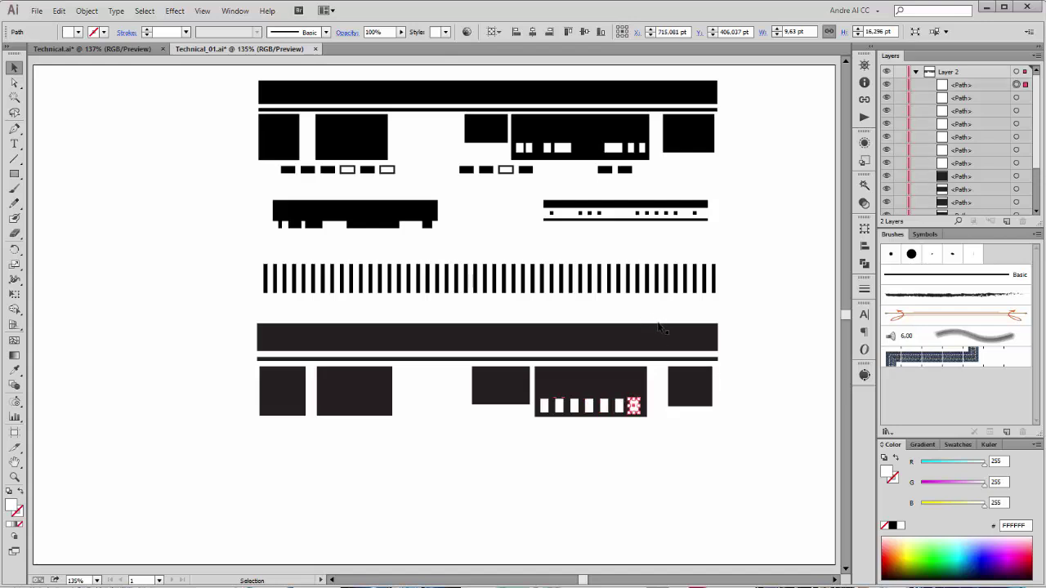
Step: Narrow the last two white rectangles in the row and delete the fifth one
key("ctrl+space")
left_click_drag(500, 369, 766, 477)
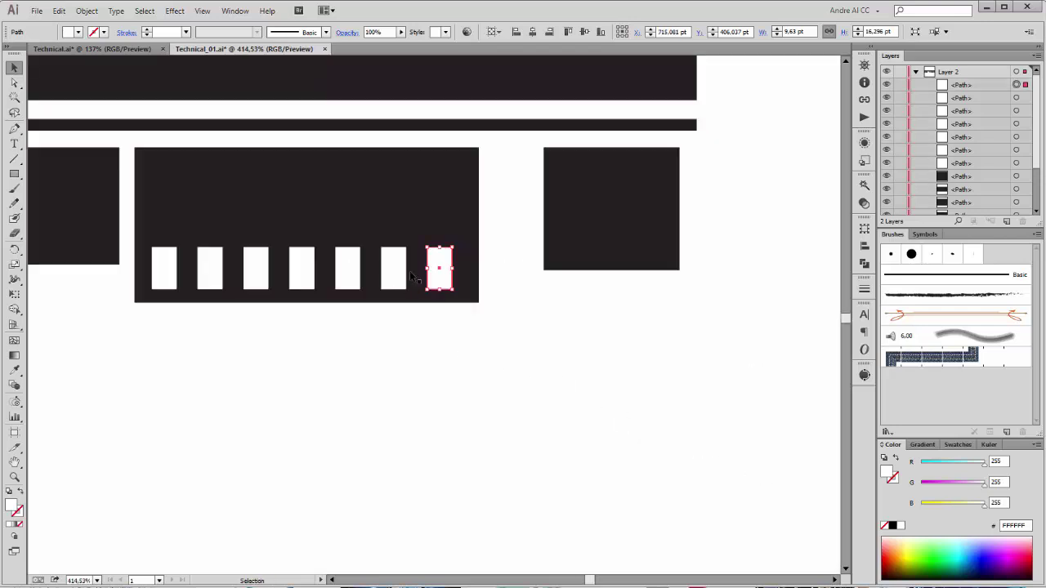
left_click_drag(427, 268, 395, 269)
left_click(399, 271)
left_click(348, 273)
key("Delete")
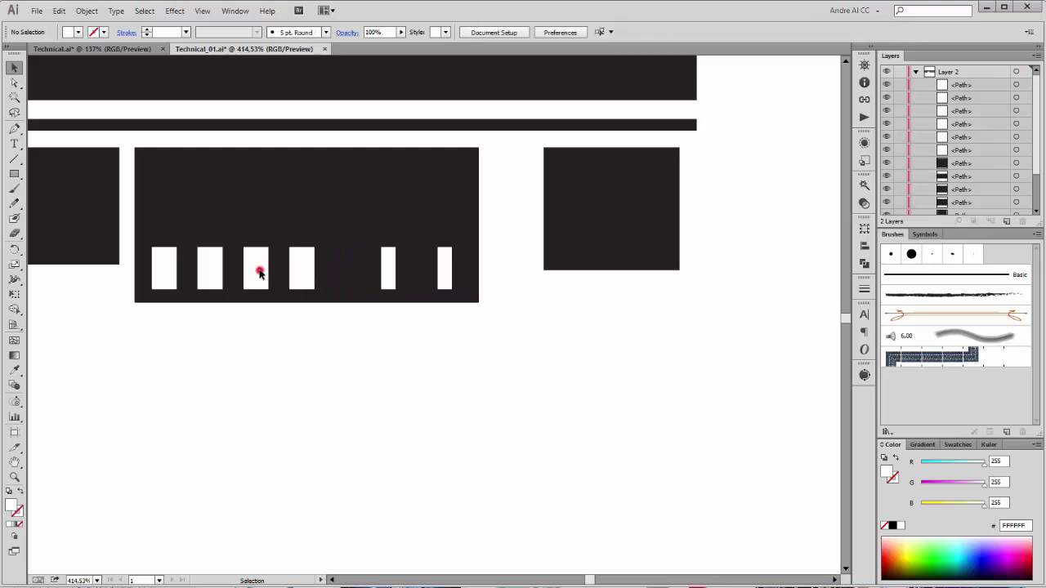
Step: Delete the third white rectangle, then widen the second one and the fourth one, the latter to about 16.4 pt
left_click(258, 272)
key("Delete")
left_click(214, 270)
left_click_drag(222, 268, 252, 268)
left_click(301, 268)
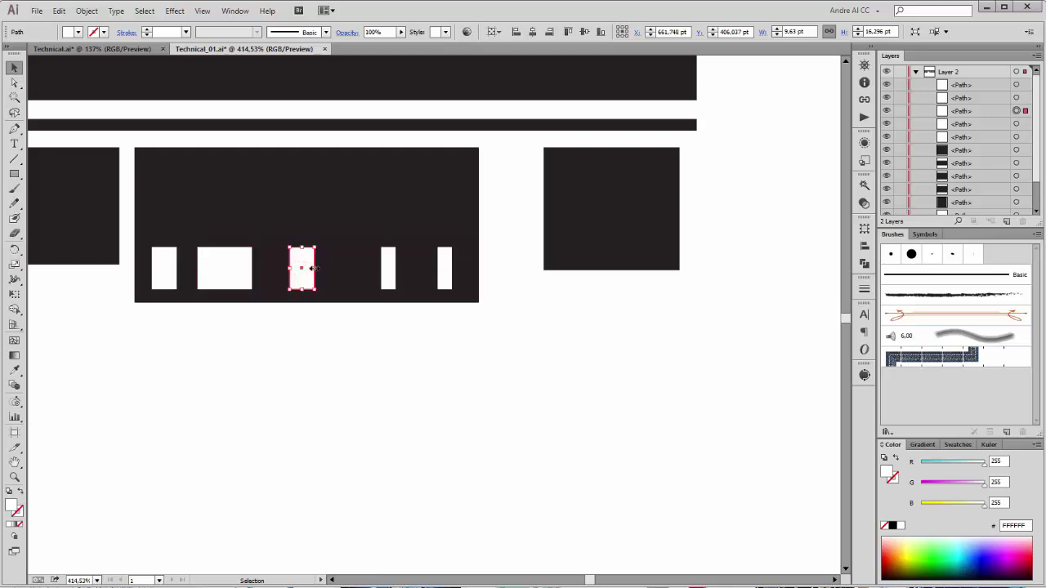
left_click_drag(314, 268, 333, 268)
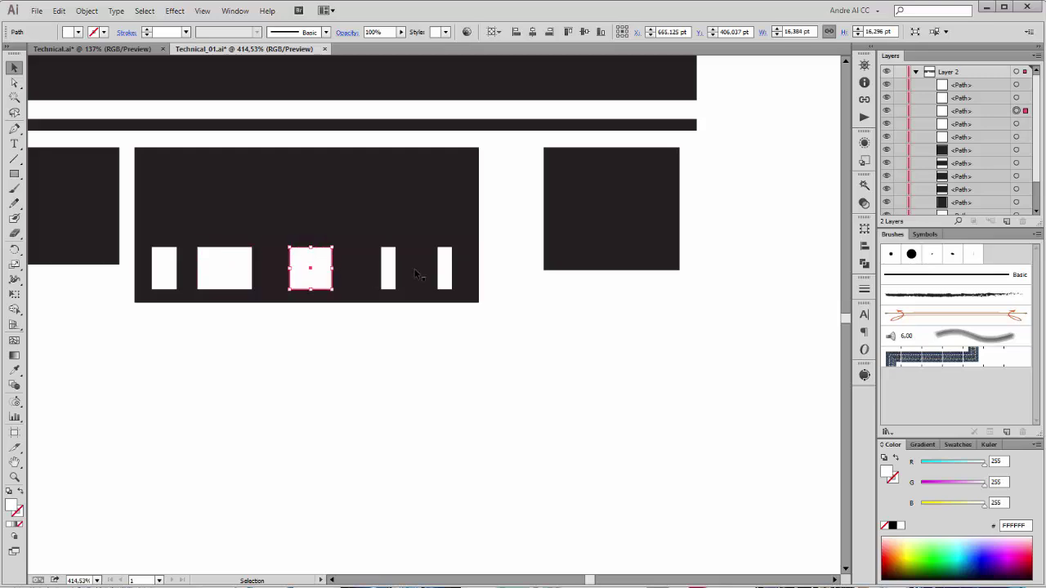
scroll(417, 276, "down", 2)
scroll(417, 276, "down", 1)
left_click_drag(431, 230, 598, 336)
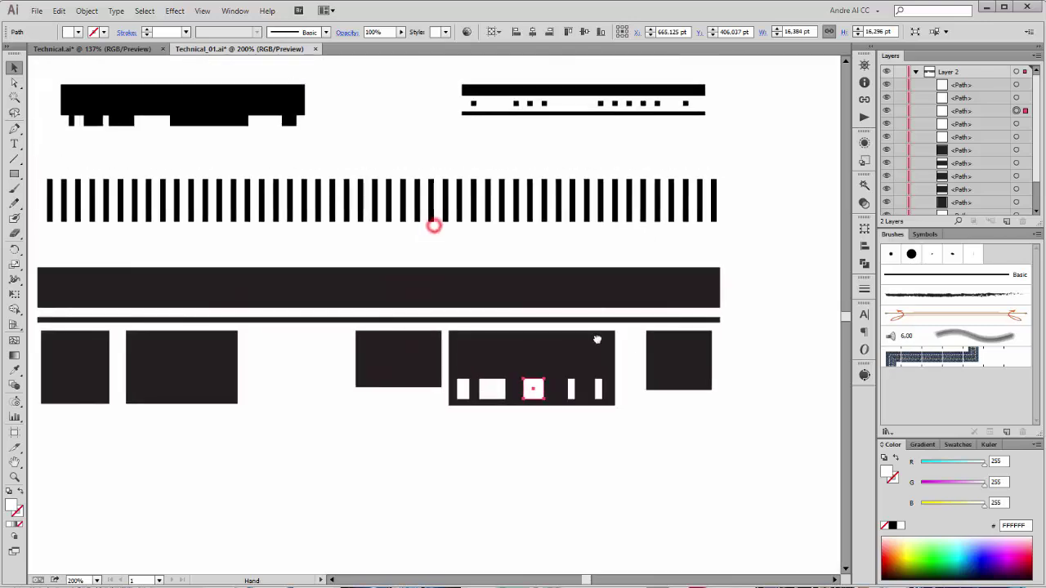
scroll(592, 290, "down", 2)
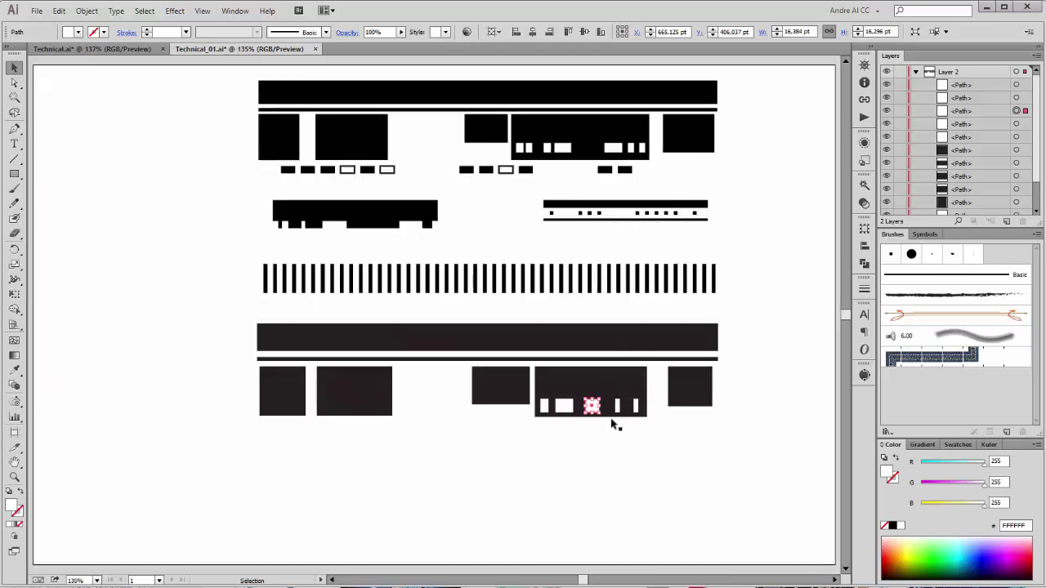
Step: Cut the five small white rectangles out of the widest block with Pathfinder Minus Front
left_click_drag(649, 439, 531, 375)
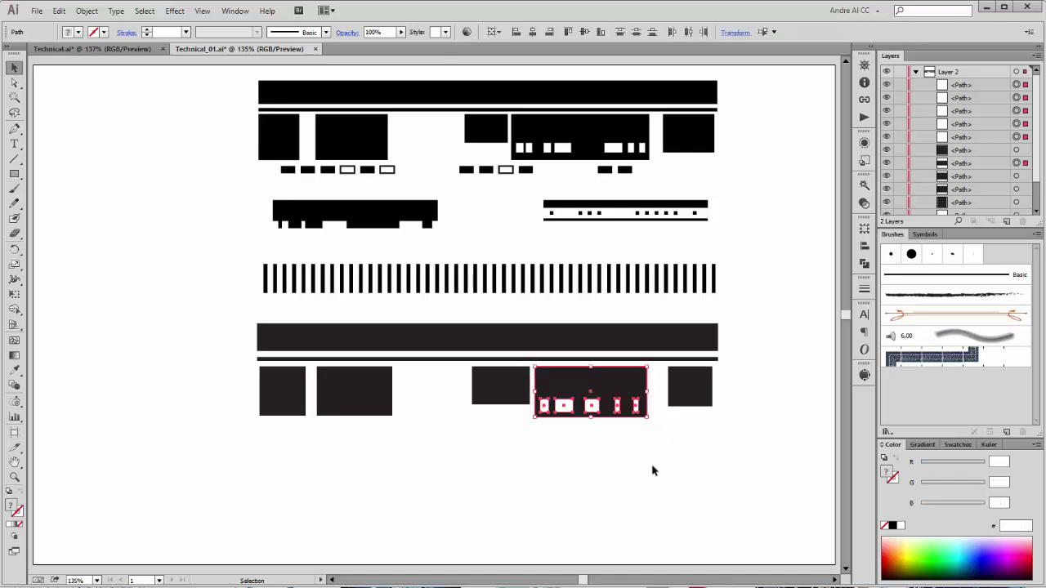
left_click(866, 264)
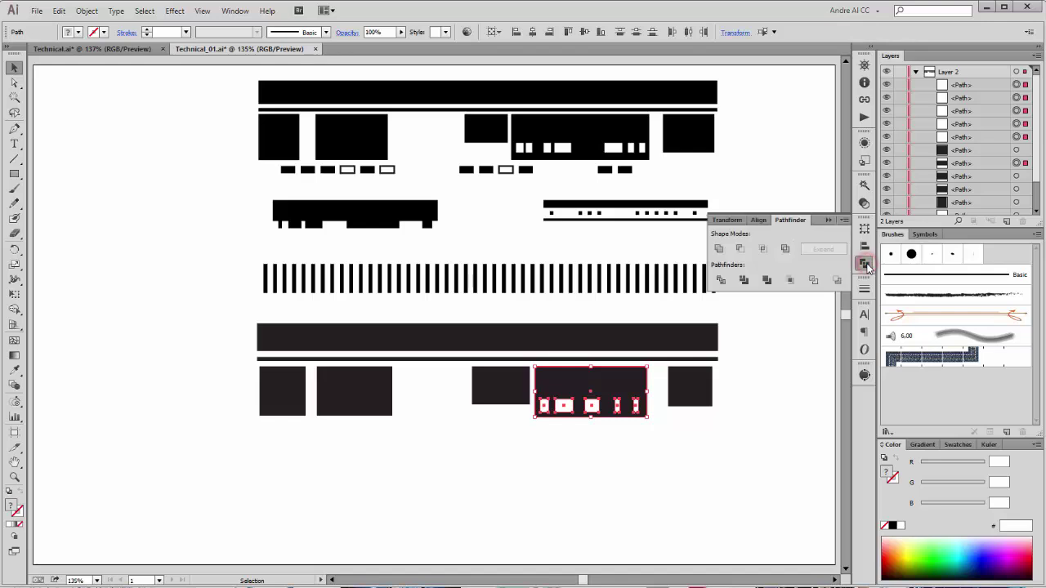
left_click(740, 250)
left_click(727, 523)
left_click(619, 388)
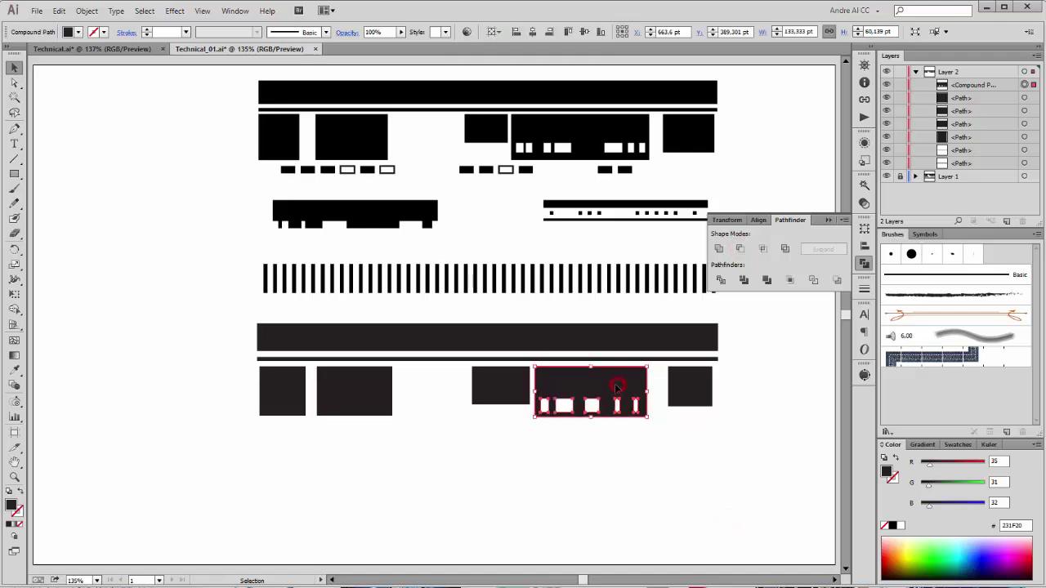
left_click(688, 489)
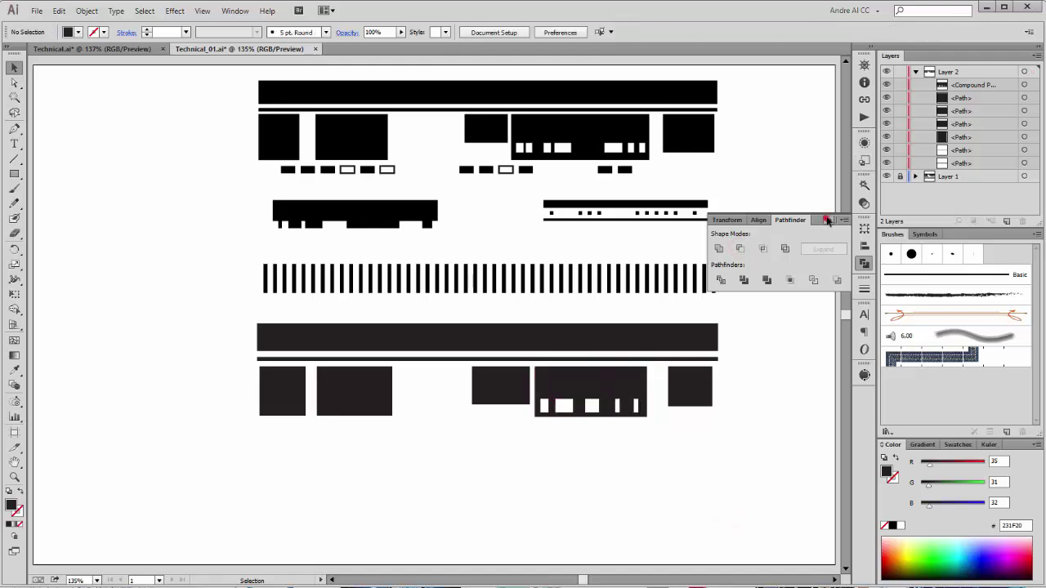
left_click(827, 220)
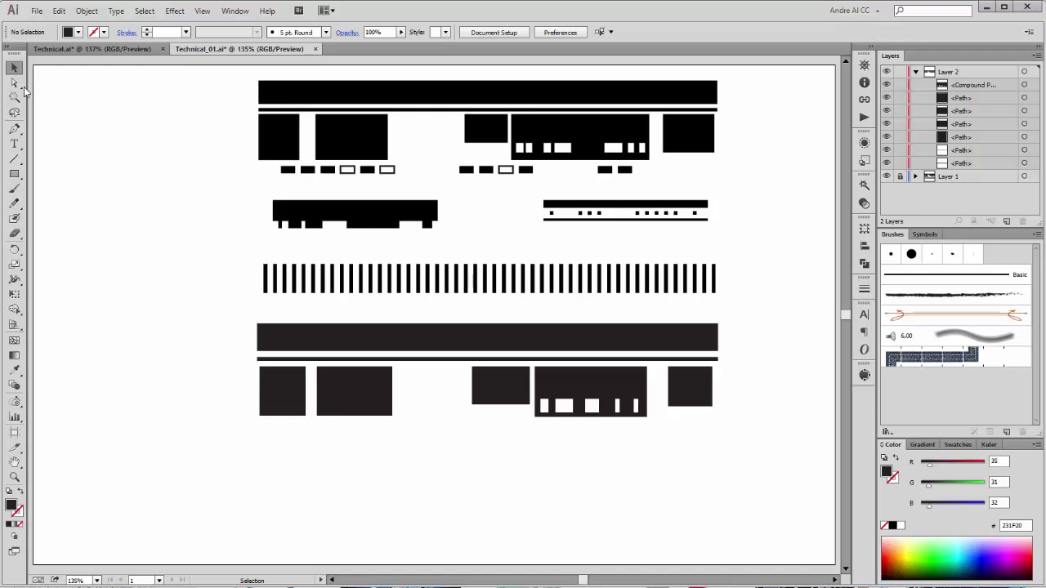
Step: Duplicate the leftmost block below itself and shrink the copy to about 19.3 by 9 pt
left_click(278, 401)
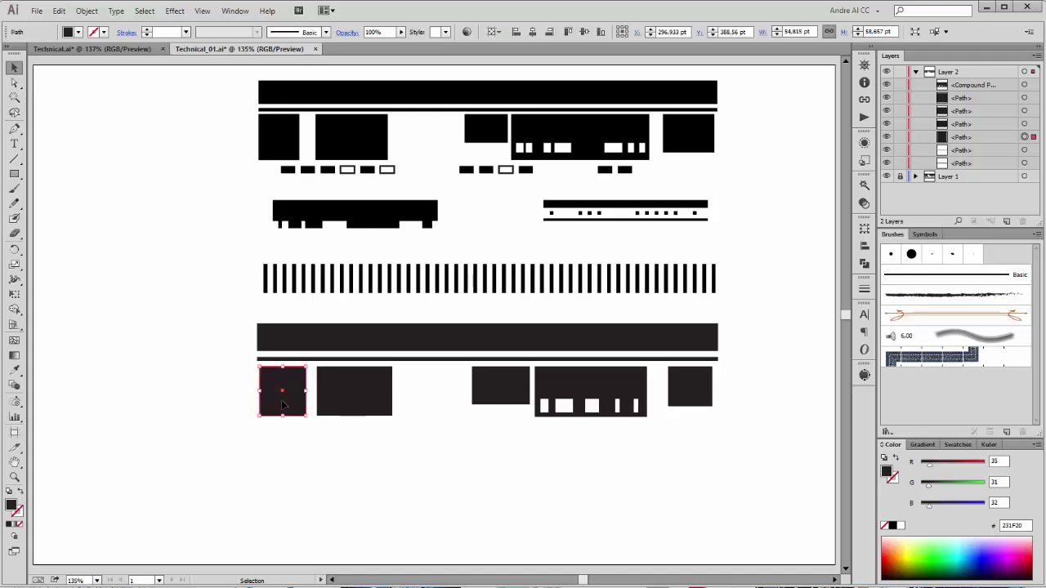
left_click_drag(283, 402, 299, 460)
left_click(321, 474)
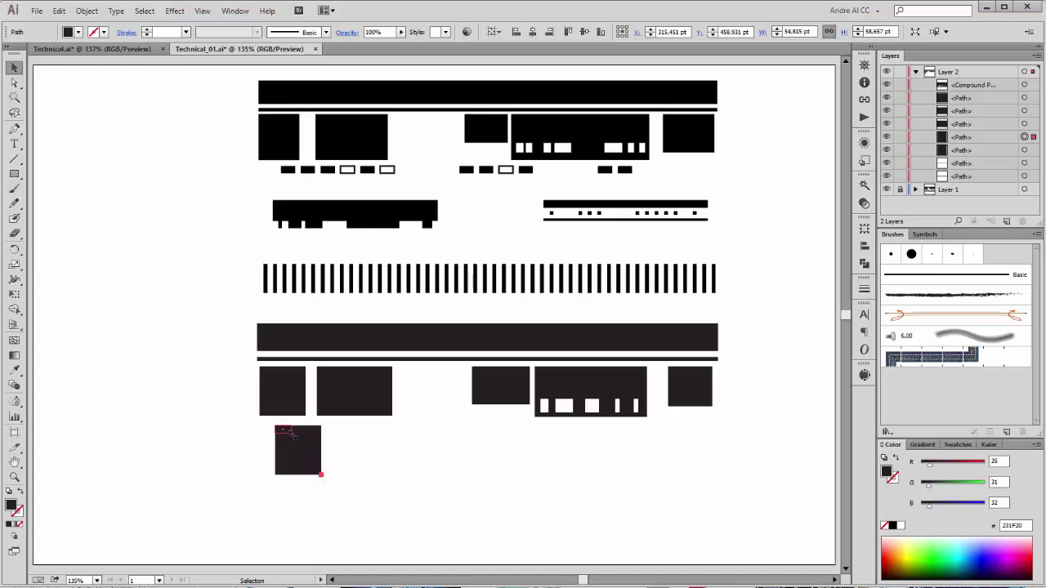
key("ctrl+z")
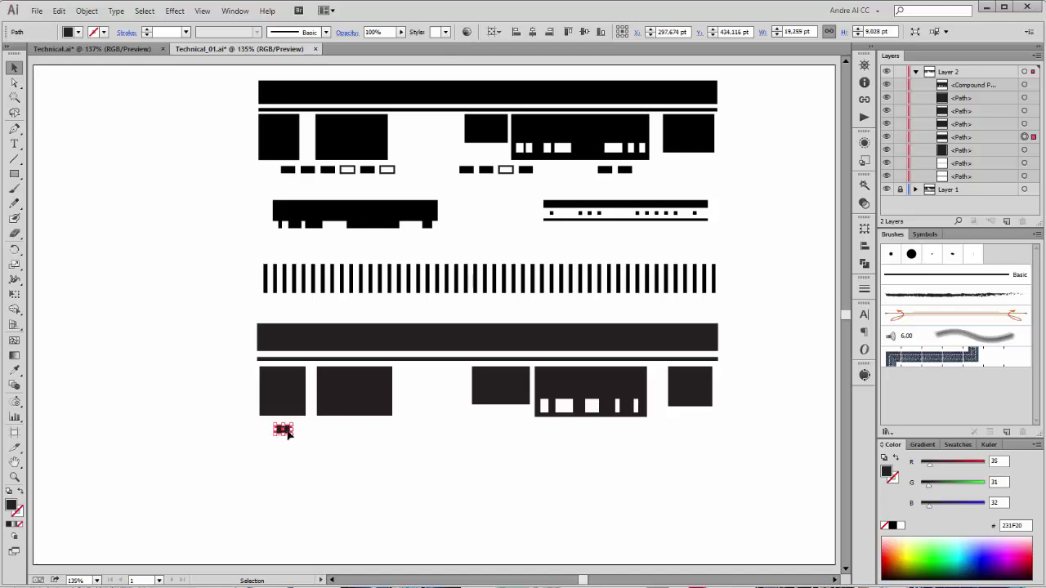
Step: Duplicate the small dark rectangle at even spacing to make a row of five beneath the two left blocks
left_click_drag(287, 433, 315, 429)
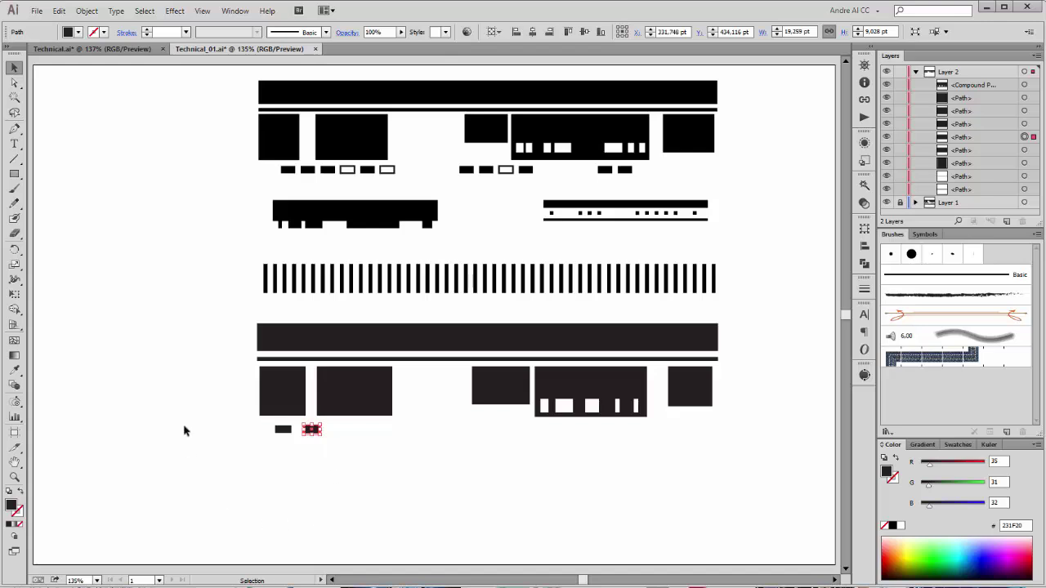
key("ctrl+d")
key("ctrl+d")
key("ctrl+d")
key("ctrl+d")
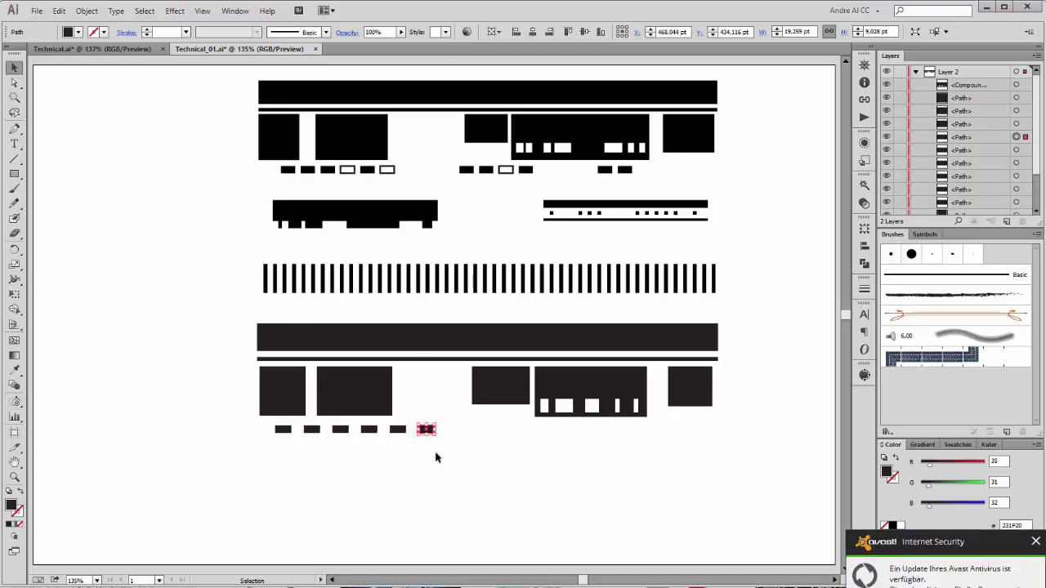
key("Delete")
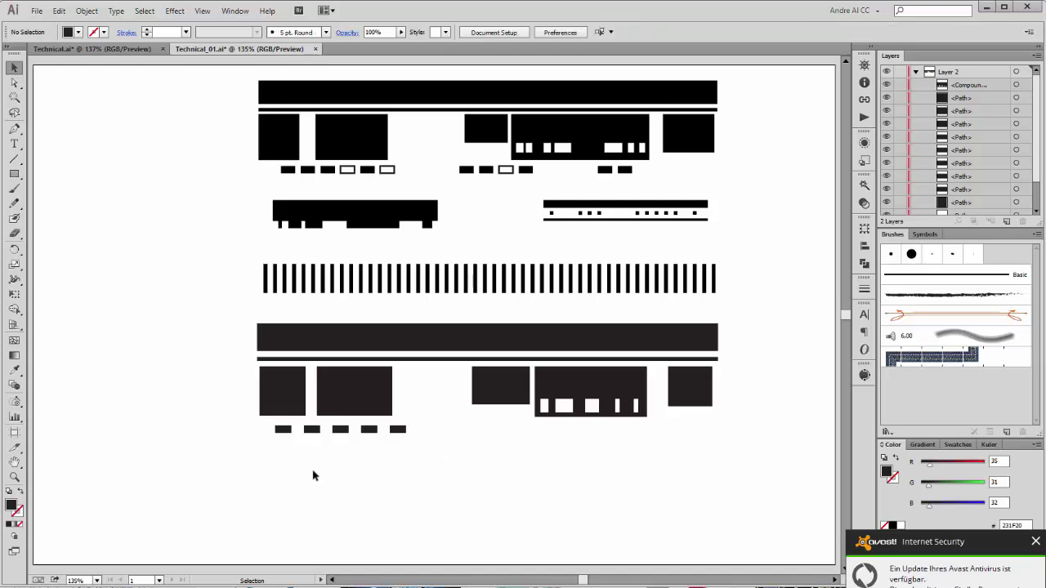
Step: Copy the last four small rectangles to beneath the middle blocks, compress the copied group horizontally and nudge it slightly right
left_click_drag(313, 473, 400, 434)
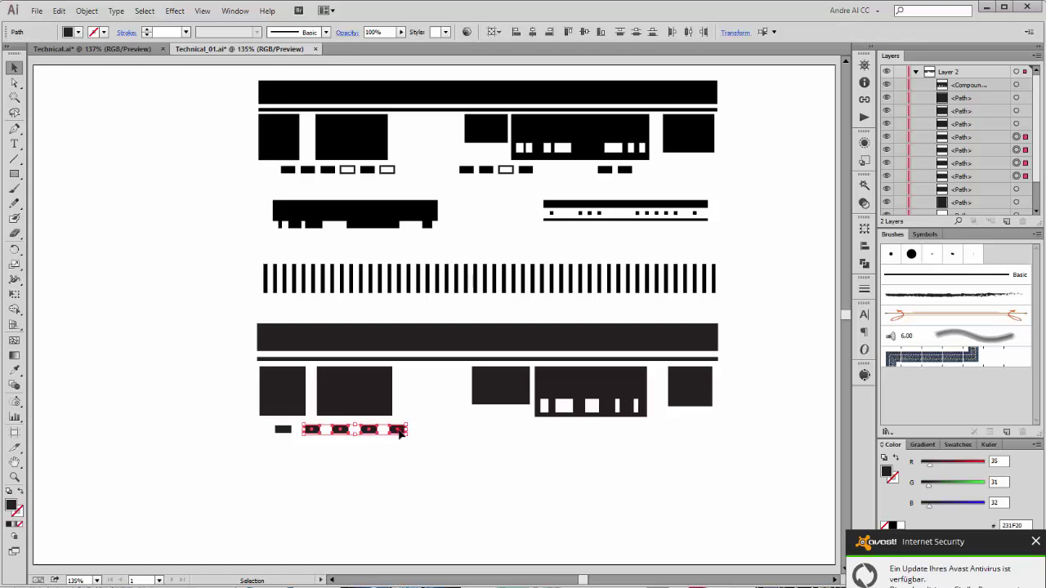
left_click_drag(400, 435, 550, 431)
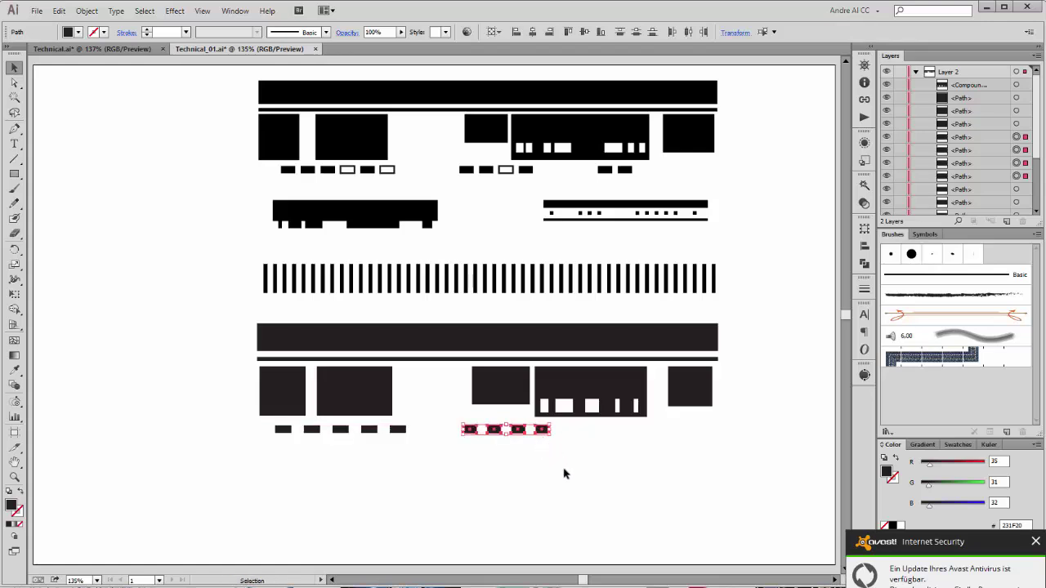
key("Right")
key("Right")
key("Right")
key("Right")
key("Right")
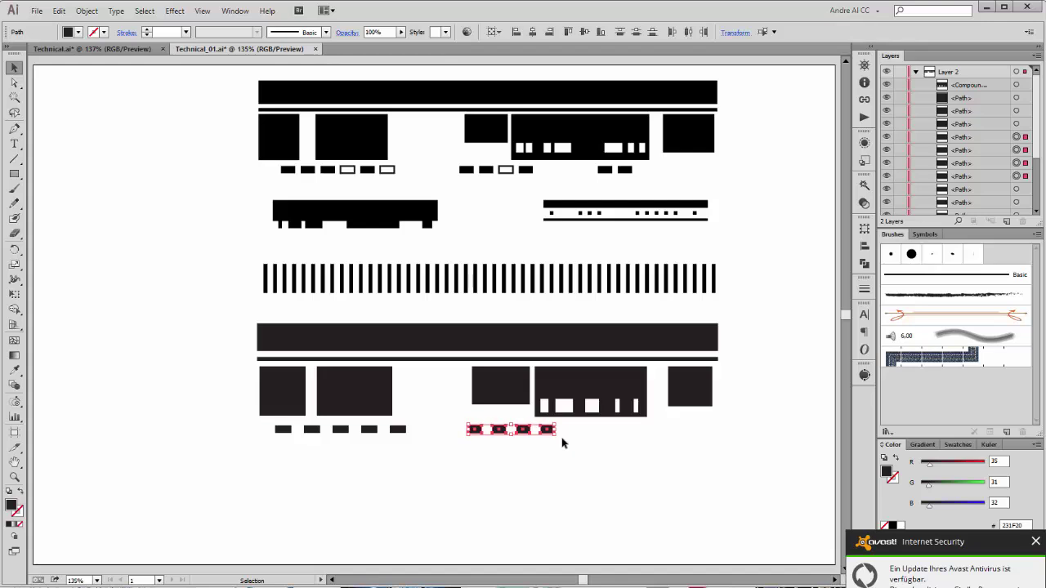
Step: Copy the four narrower rectangles farther right along the row and delete the last two copies
key("a")
left_click_drag(478, 434, 699, 430)
left_click(661, 456)
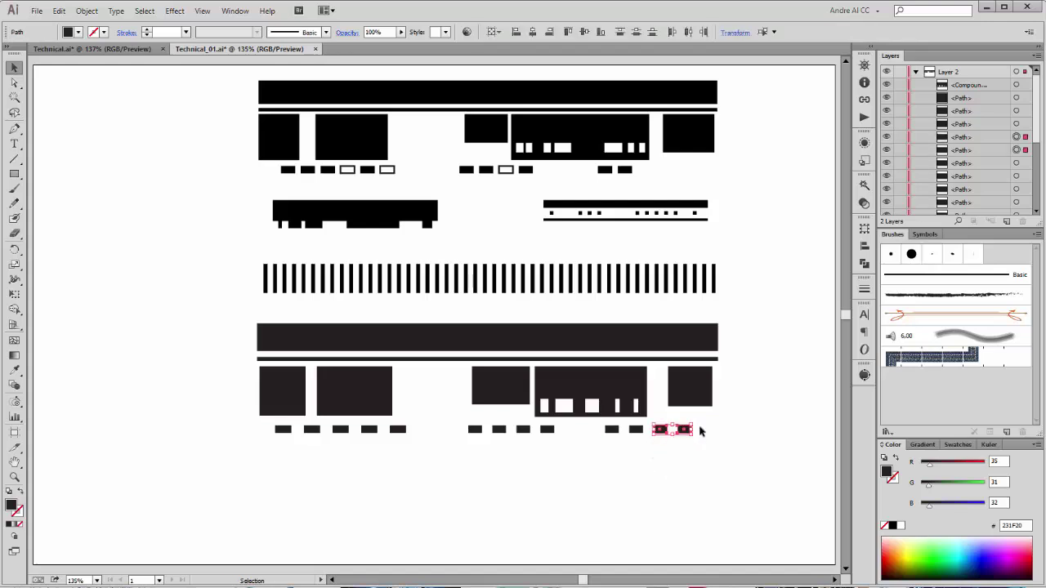
key("Delete")
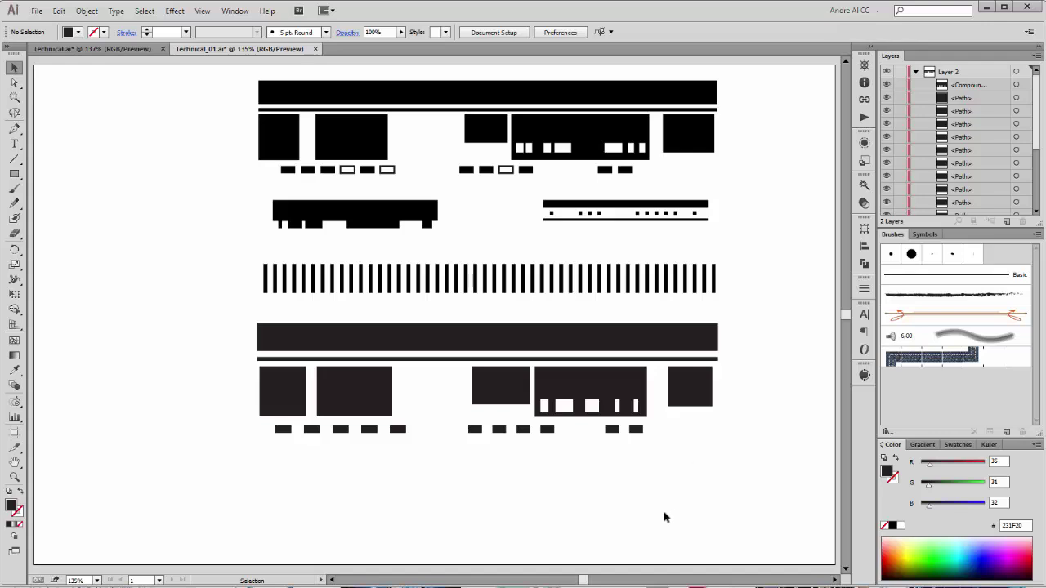
Step: Give the third and fifth small rectangles and the third one of the middle group a black stroke and no fill
left_click(341, 430)
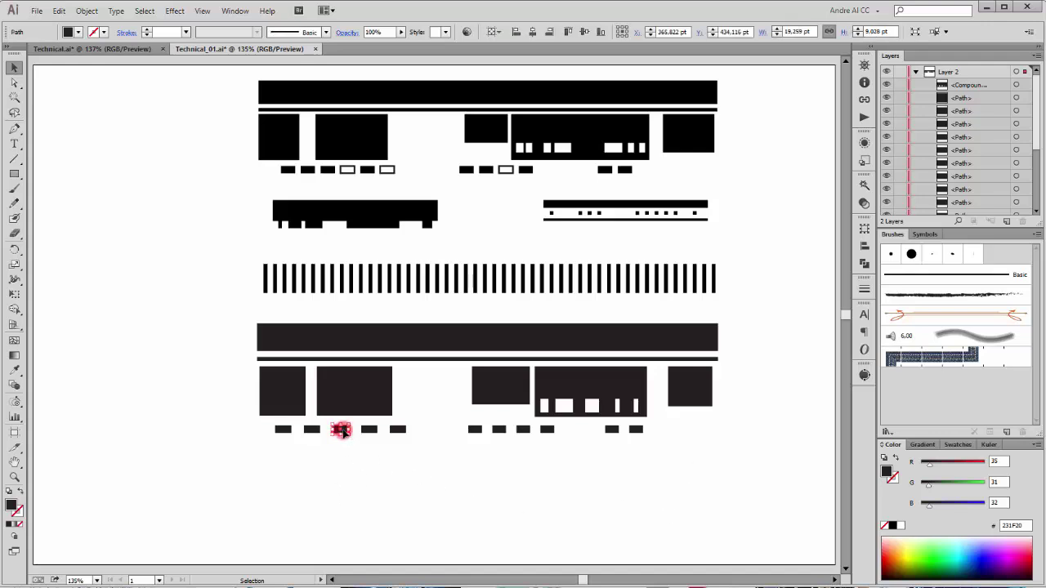
left_click(398, 430, "shift")
left_click(524, 429, "shift")
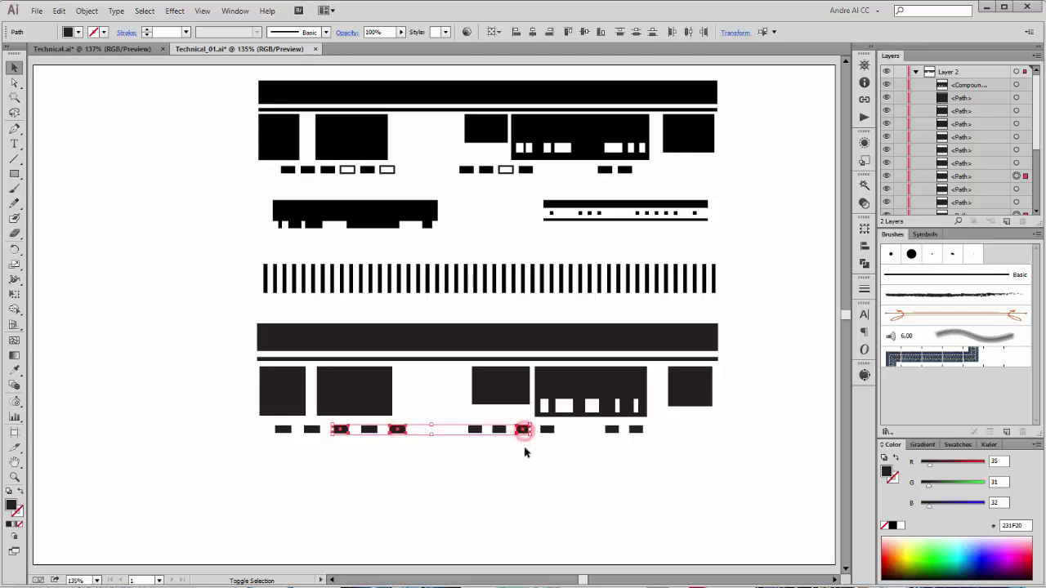
left_click(96, 33)
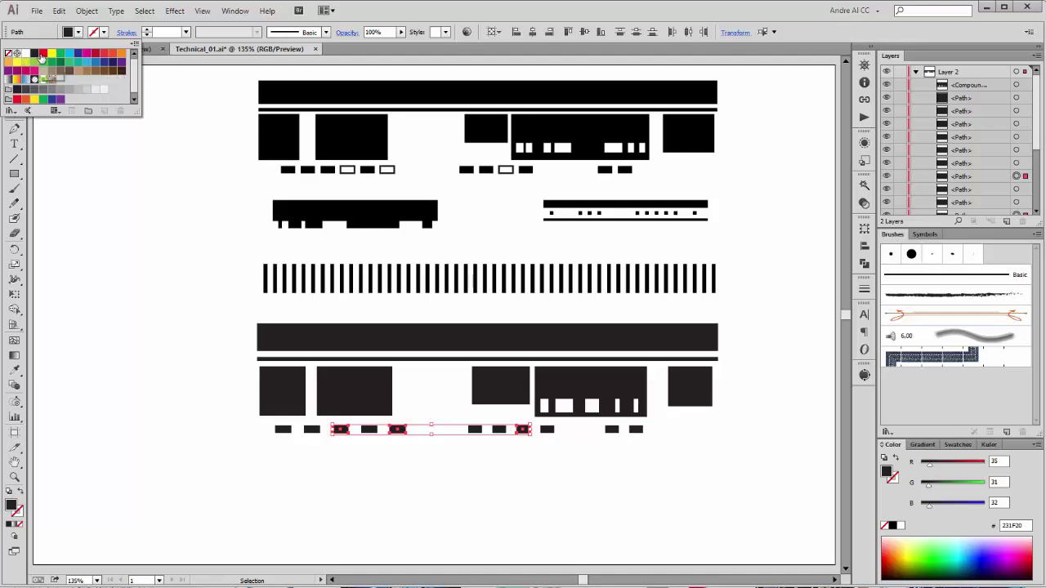
left_click(34, 53)
left_click(78, 32)
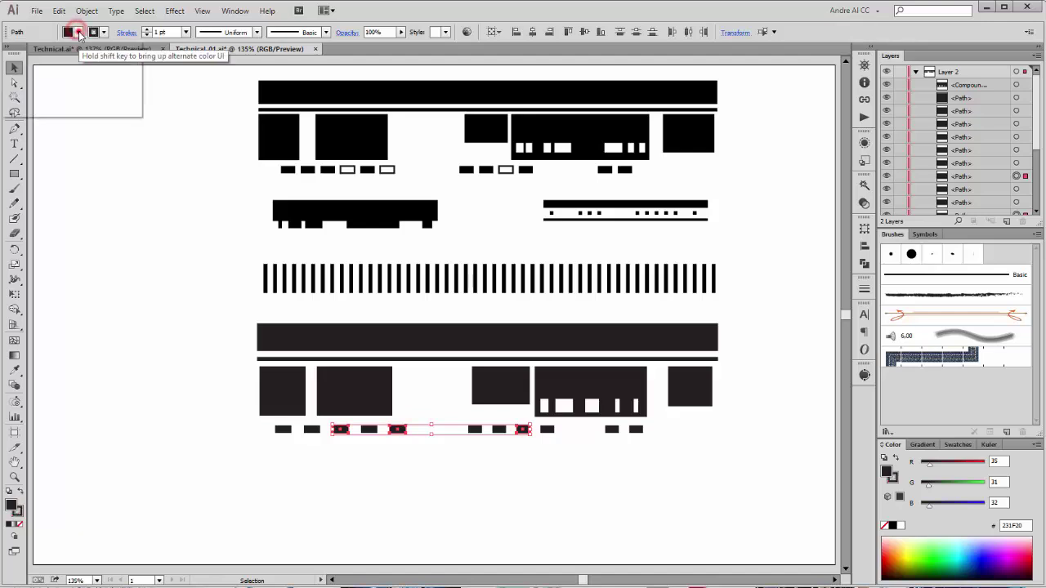
left_click(8, 54)
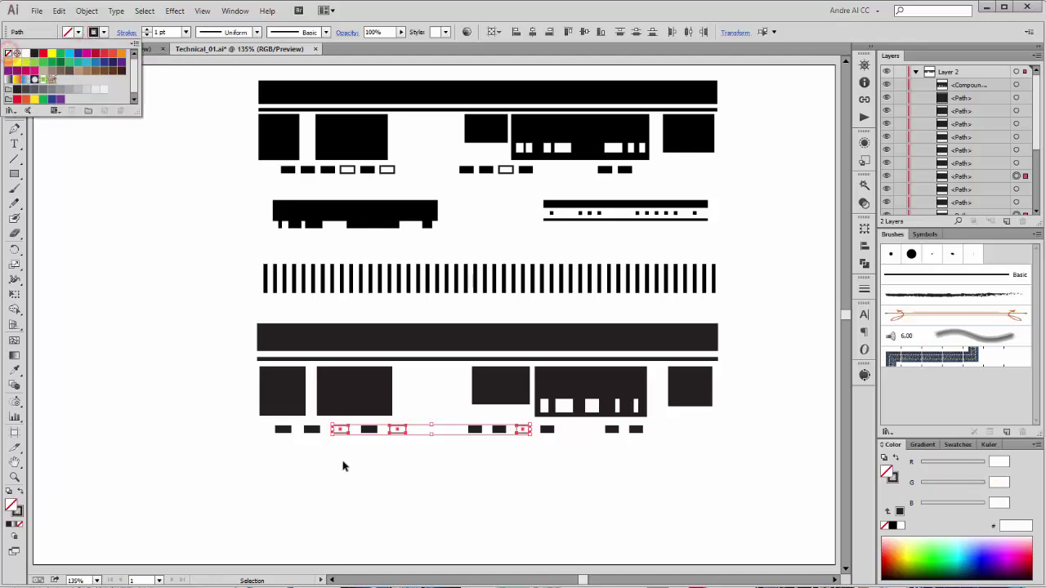
left_click(355, 474)
left_click(354, 474)
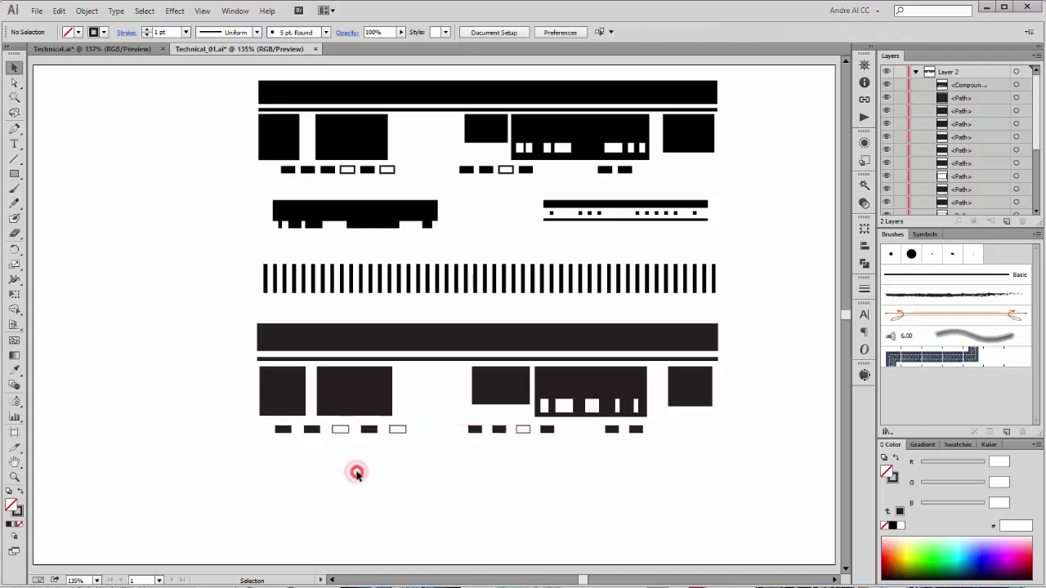
Step: Set the stroke weight of the three outlined rectangles to 2 pt
left_click(397, 431)
left_click(339, 429, "shift")
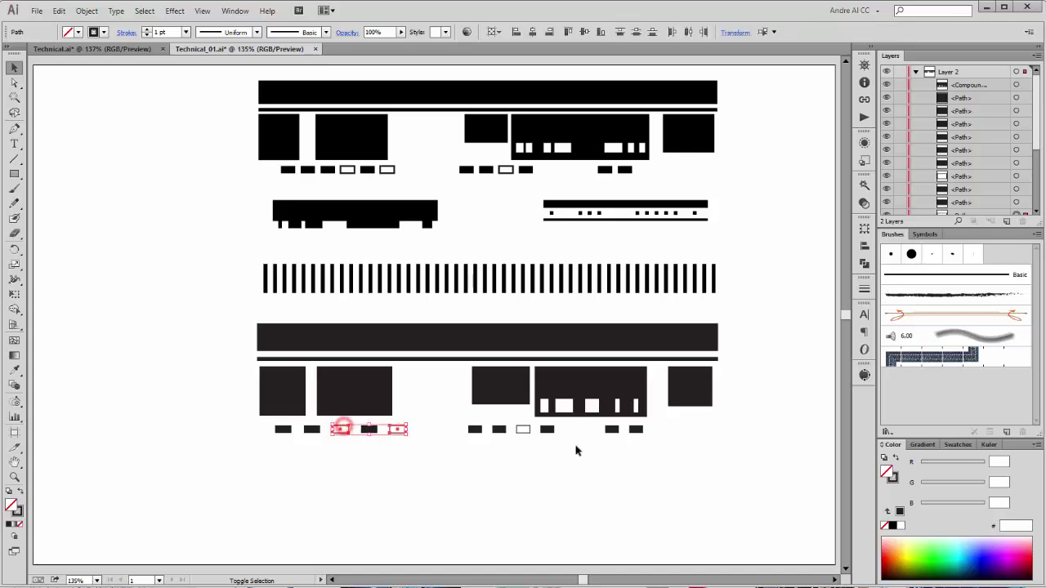
left_click(523, 429, "shift")
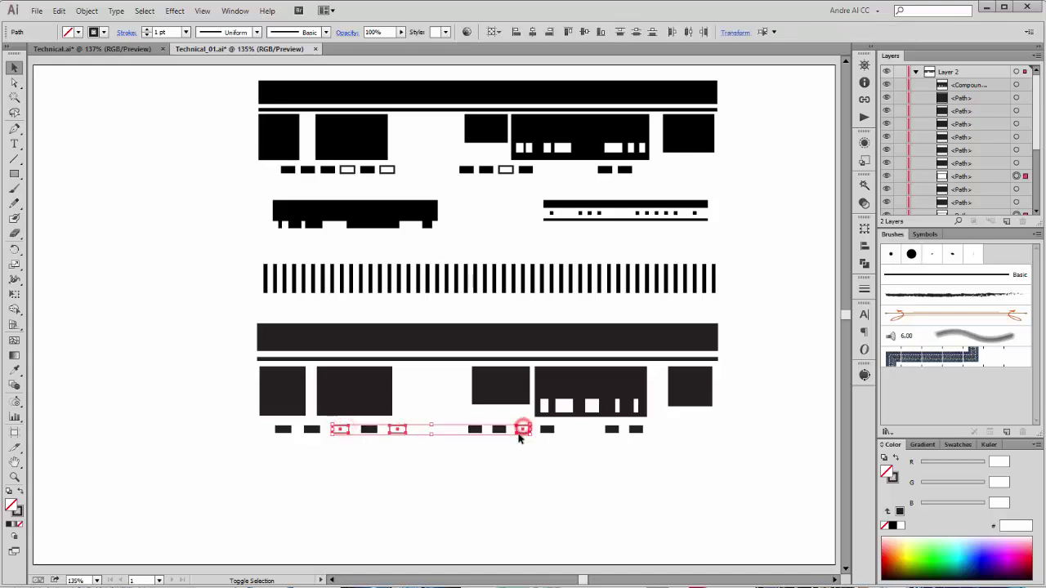
left_click(147, 30)
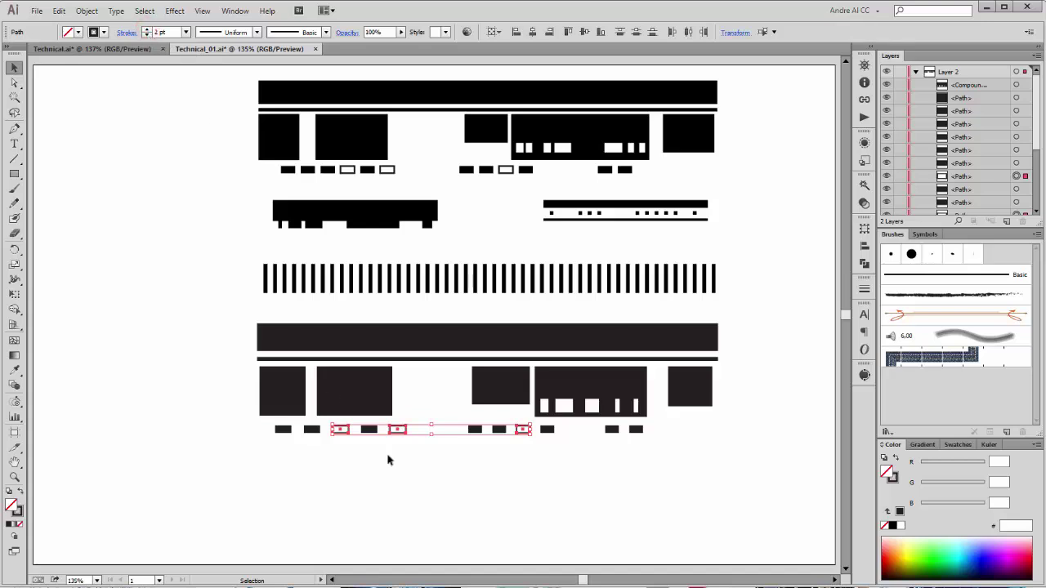
left_click(424, 477)
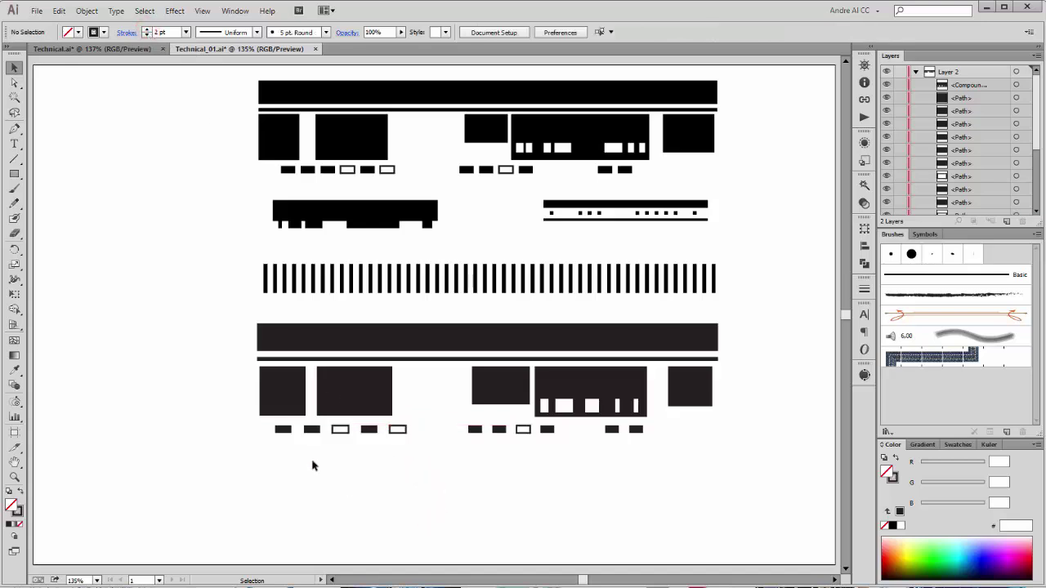
Step: Duplicate the second block below the row of small rectangles and resize the copy to about 200 by 30.5 pt
left_click(327, 381)
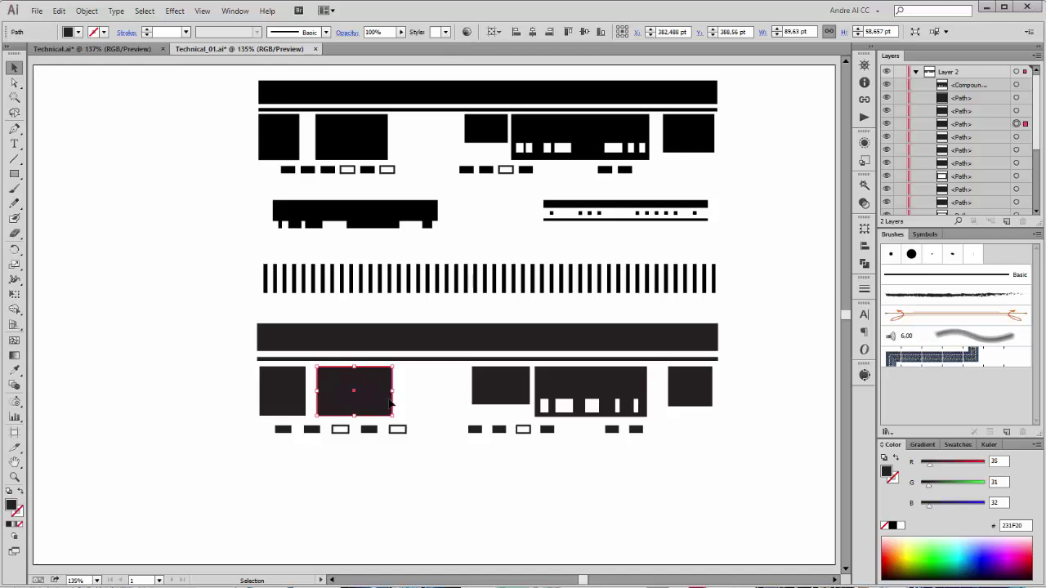
left_click_drag(374, 396, 436, 481)
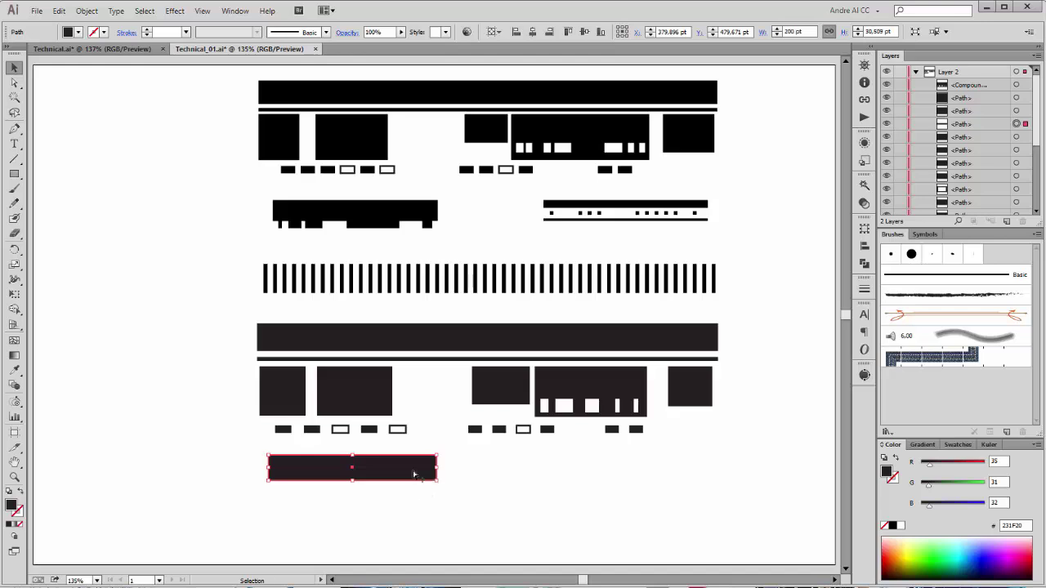
Step: Add five rectangles of varying width as teeth along the new bar's lower edge and narrow the third one slightly
left_click_drag(414, 474, 464, 491)
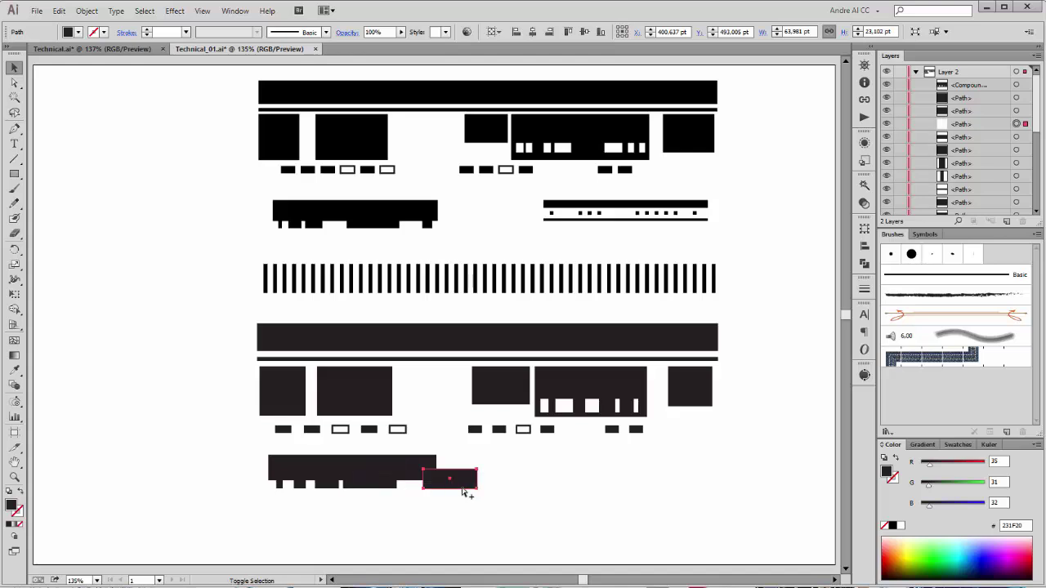
key("ctrl+shift+a")
key("ctrl+z")
left_click(323, 483)
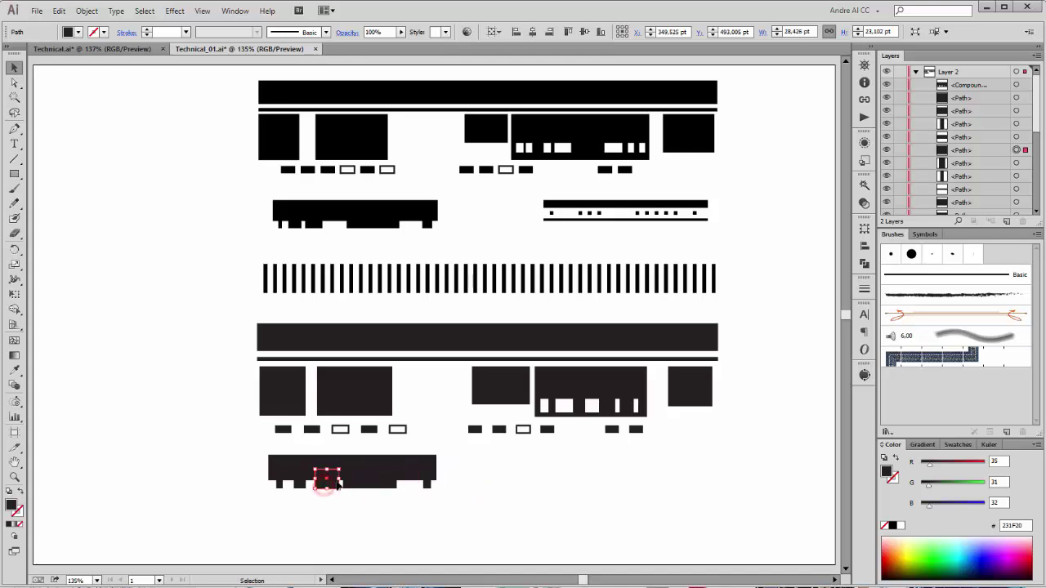
left_click_drag(339, 479, 332, 479)
Step: Unite the lower bar and its five teeth into one shape with Pathfinder
left_click_drag(235, 453, 432, 513)
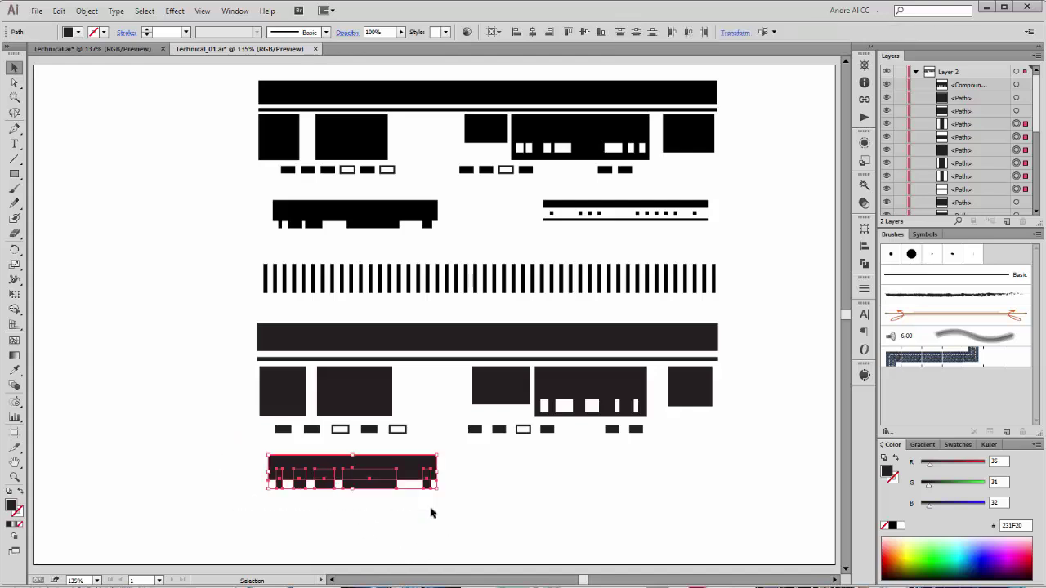
left_click(864, 264)
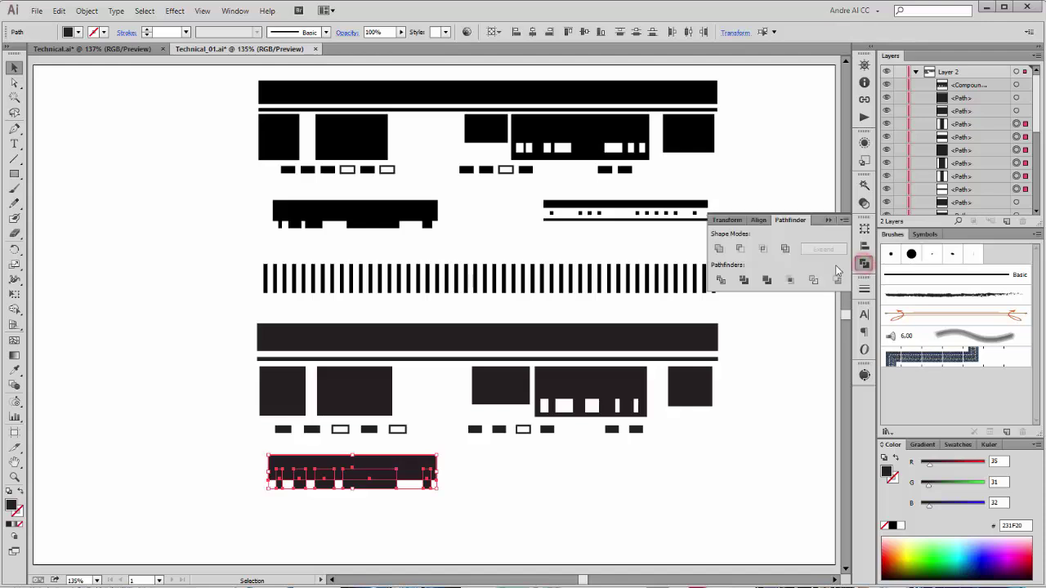
left_click(719, 249)
left_click(528, 530)
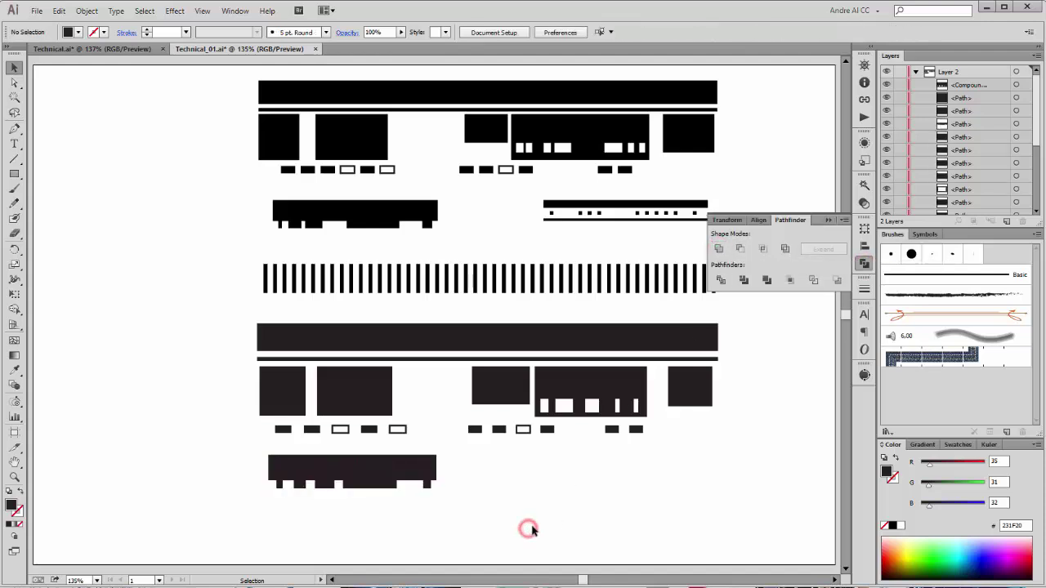
left_click(829, 220)
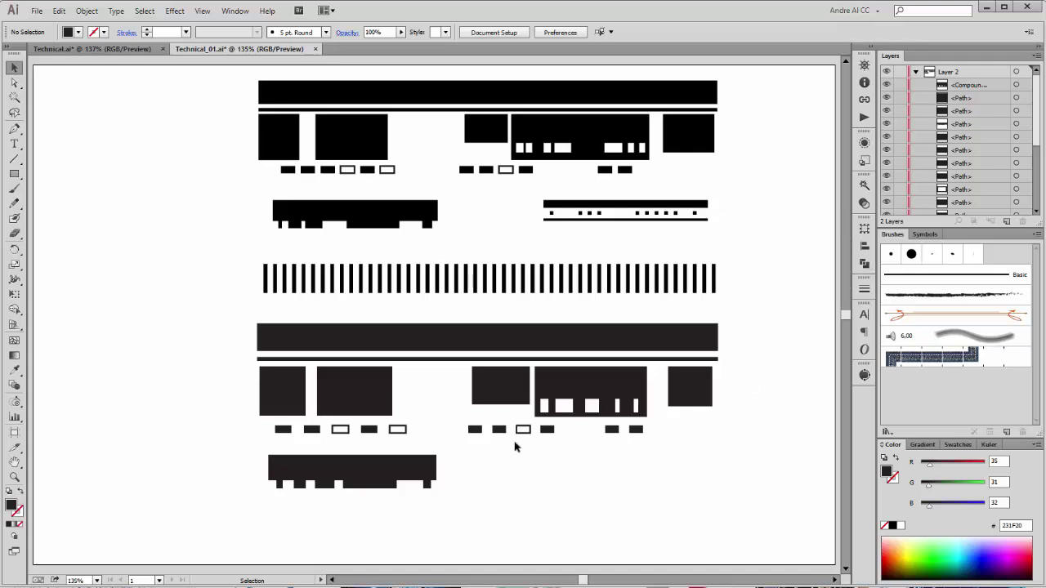
Step: Duplicate the small end block below the row of small rectangles and shift the copy well clear of the toothed bar
left_click(697, 391)
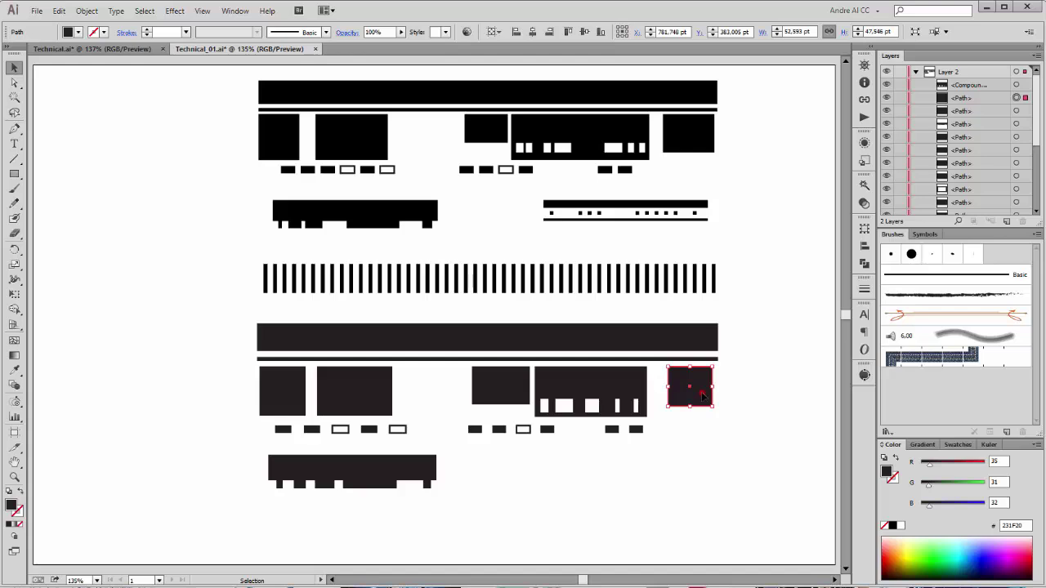
left_click_drag(701, 392, 471, 485)
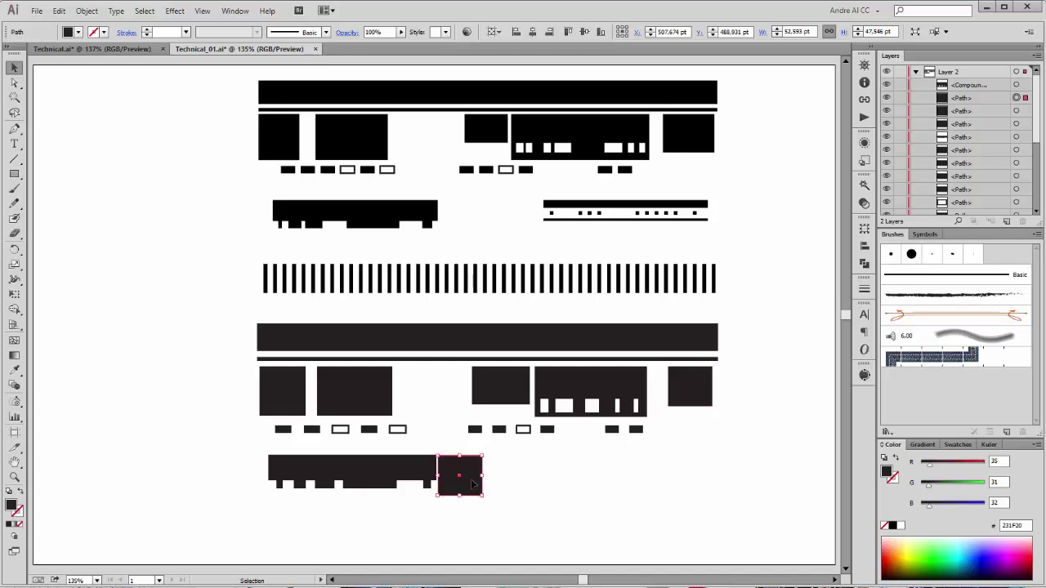
key("shift+Right")
key("shift+Right")
key("shift+Right")
key("shift+Right")
key("shift+Right")
key("shift+Right")
key("shift+Right")
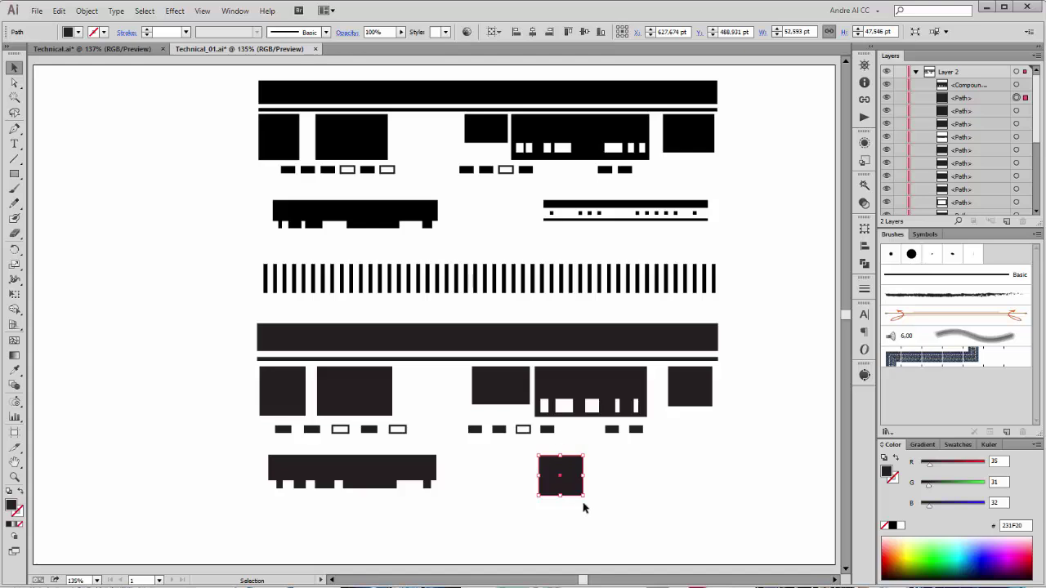
Step: Reshape the copied block into a bar about 204 by 9.8 pt, duplicate it below and thin the lower bar to about 2.8 pt high
left_click_drag(582, 496, 696, 490)
key("ctrl+space")
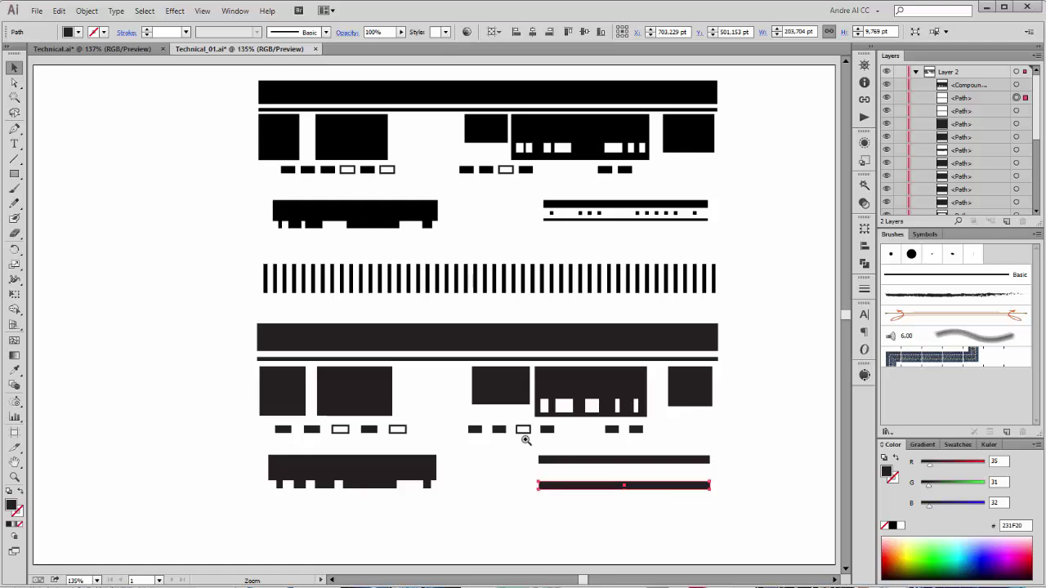
left_click_drag(515, 434, 722, 524)
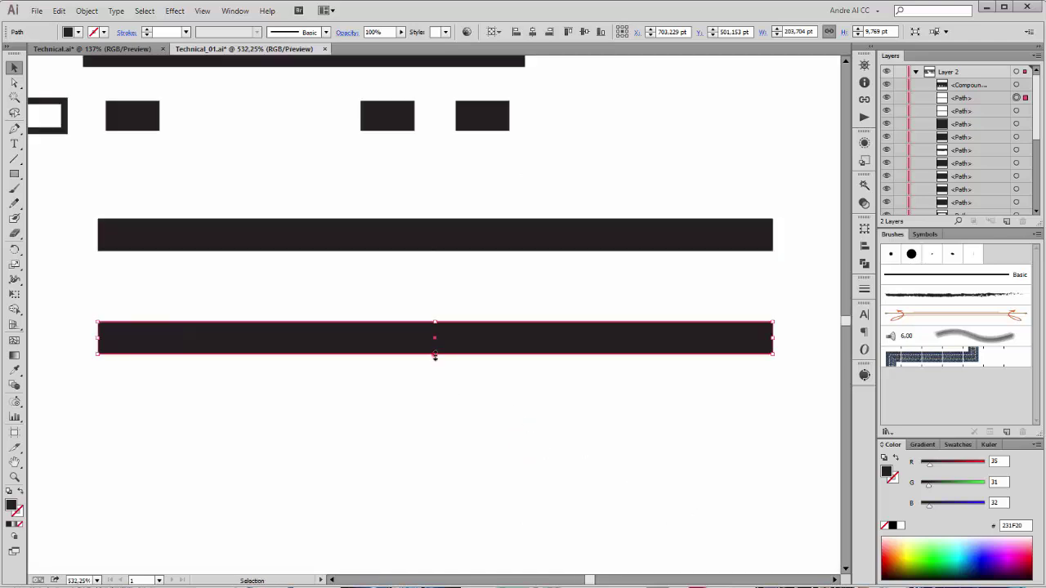
left_click_drag(434, 355, 437, 331)
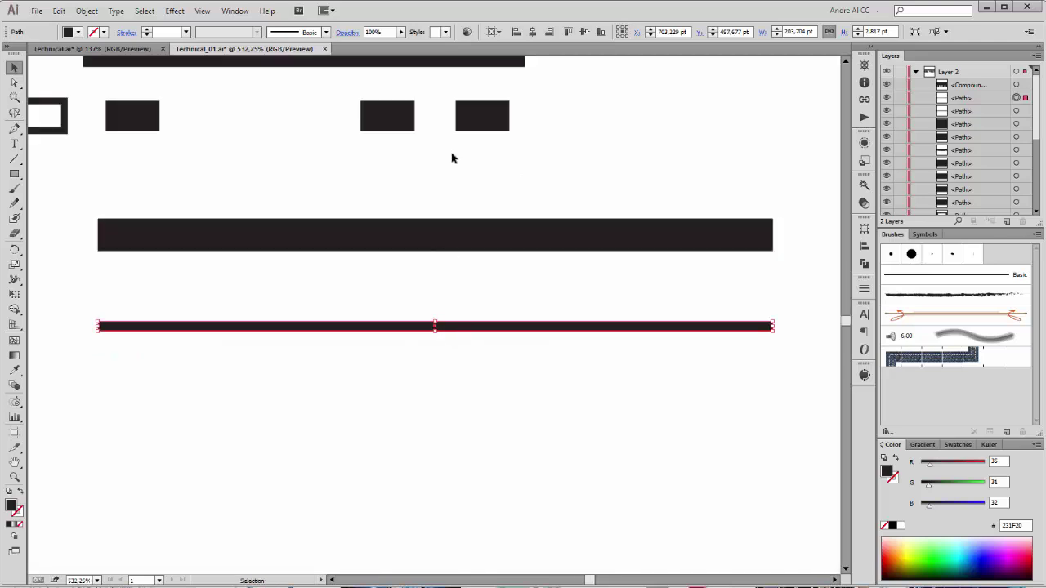
Step: Copy a small rectangle between the two thin bars, resize it to about 6.7 by 6.2 pt and duplicate it about 12.6 pt to the right
left_click(378, 121)
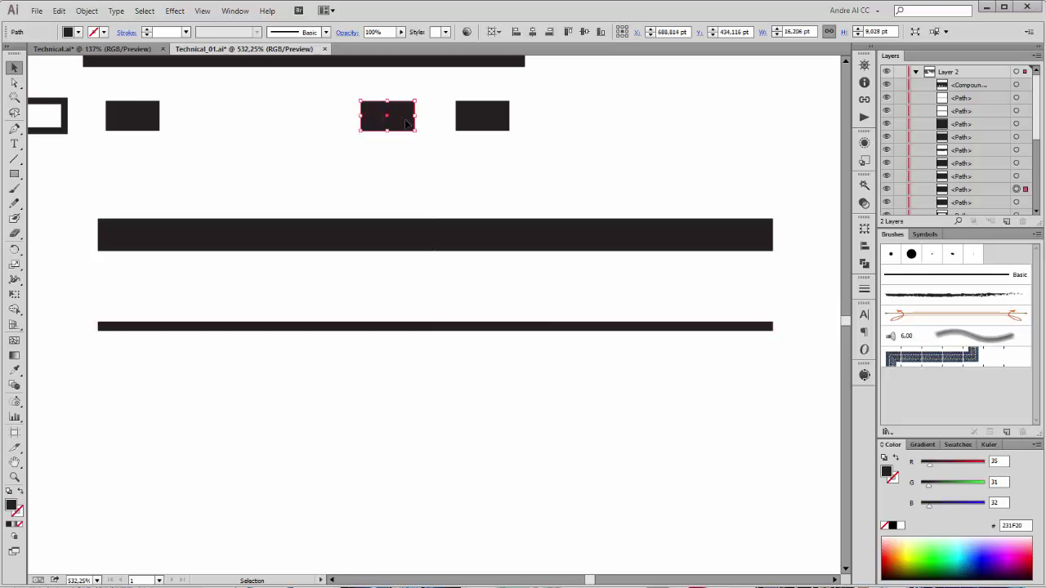
left_click_drag(407, 123, 139, 296)
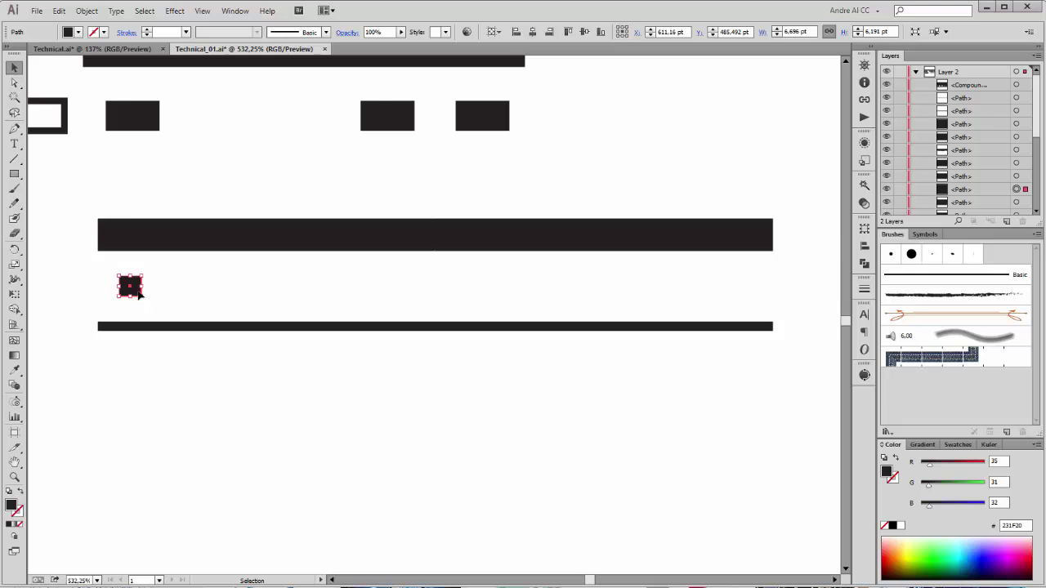
left_click_drag(139, 292, 181, 299)
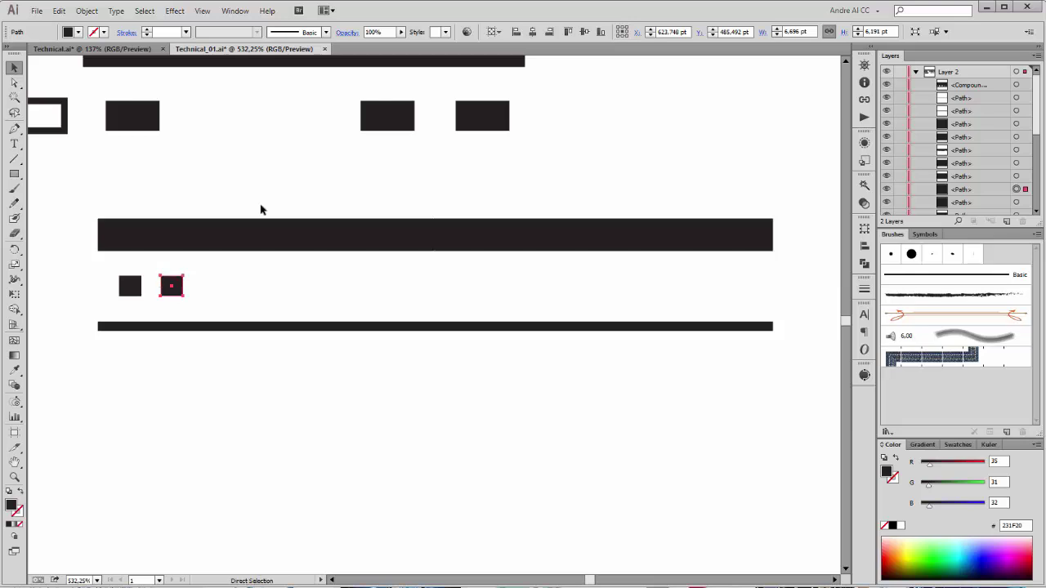
Step: Repeat the square's duplication along the gap between the bars and delete the squares that extend past the bars' end
key("ctrl+d")
key("ctrl+d")
key("ctrl+d")
key("ctrl+d")
key("ctrl+d")
key("ctrl+d")
key("ctrl+d")
key("ctrl+d")
key("ctrl+d")
key("ctrl+d")
key("ctrl+d")
key("ctrl+d")
key("ctrl+d")
key("ctrl+d")
key("ctrl+d")
key("ctrl+d")
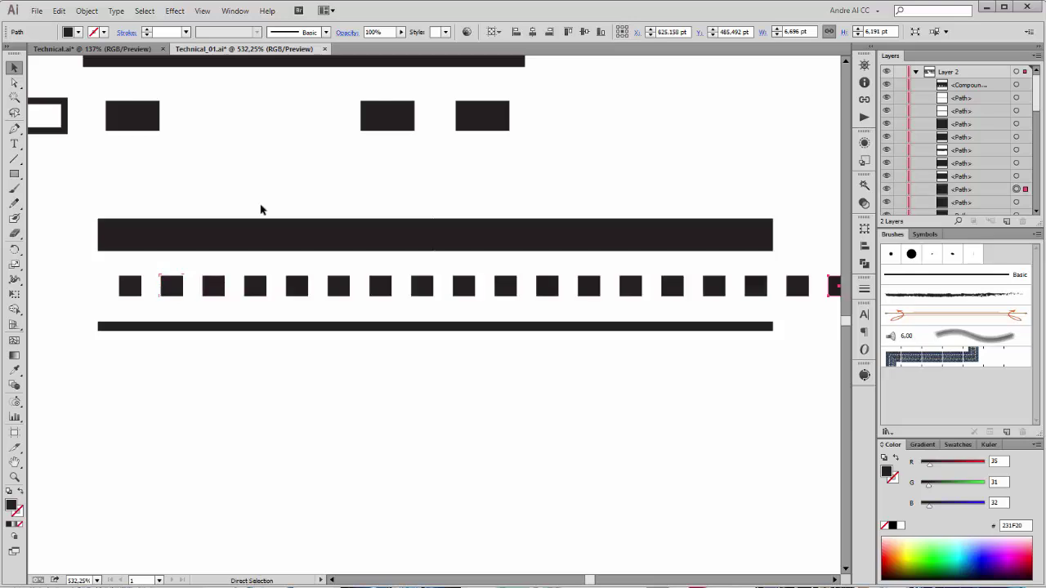
key("v")
left_click_drag(791, 250, 836, 301)
key("Delete")
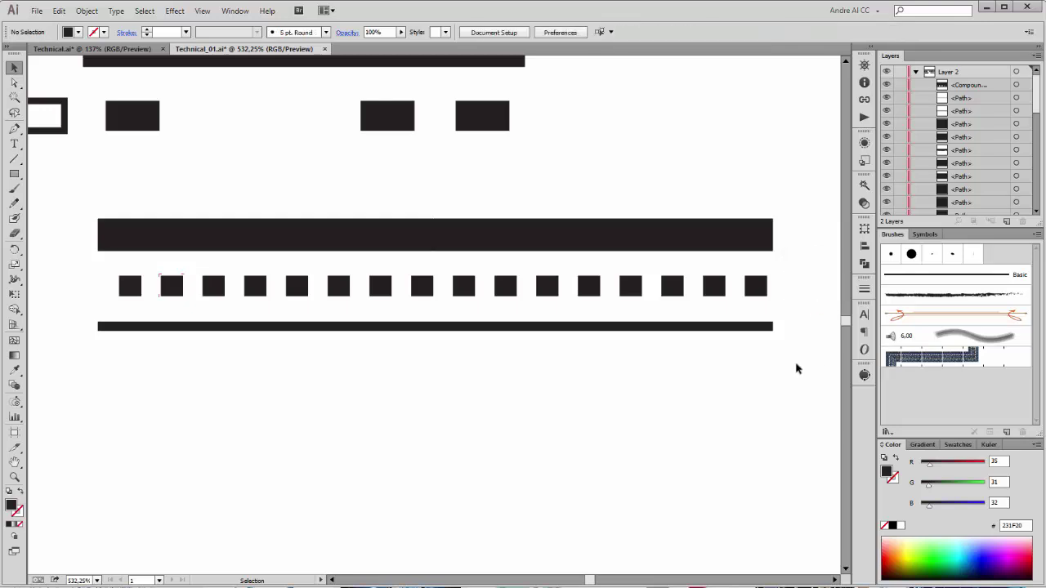
Step: Delete squares 2, 3, 7 to 9, 14 and 15 from the row, leaving groups of one, three, four and one
scroll(789, 344, "down", 2)
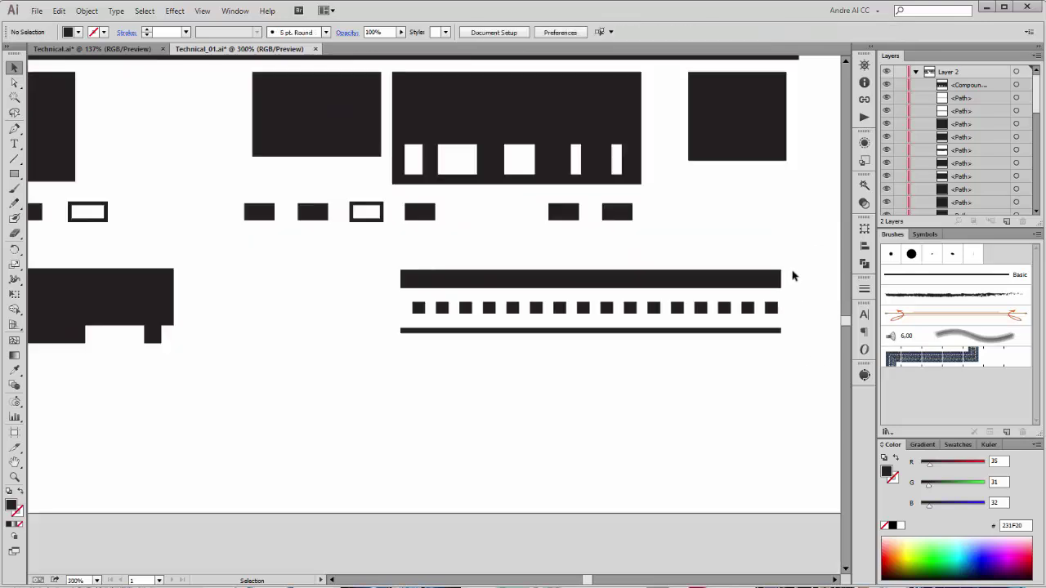
scroll(793, 276, "down", 4)
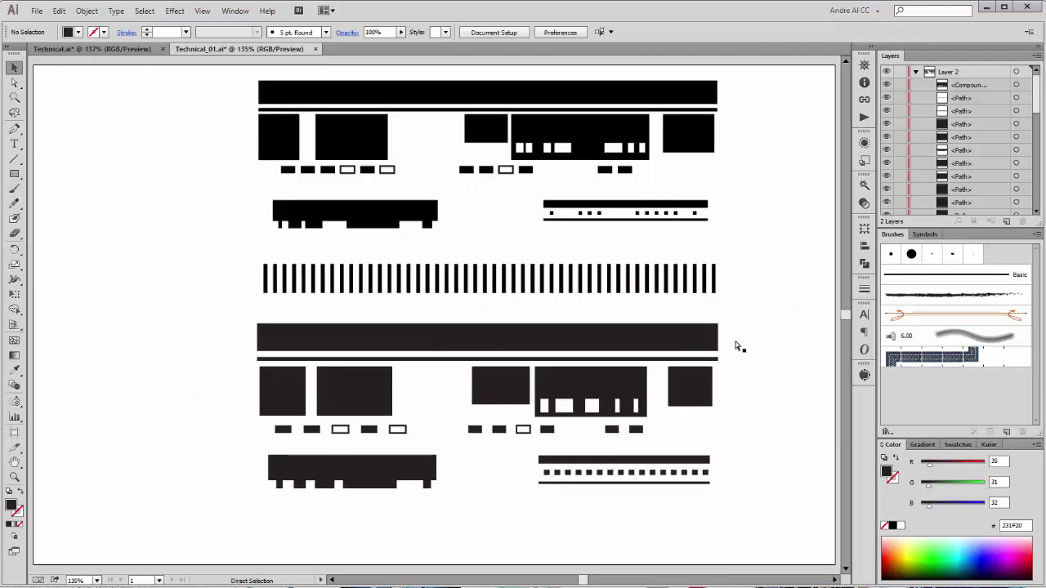
key("v")
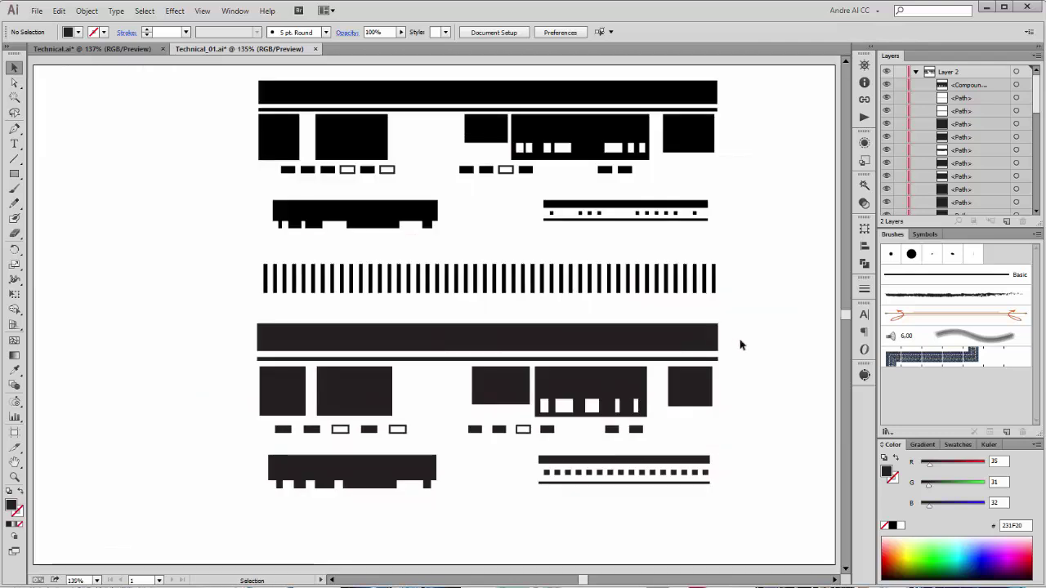
left_click(697, 475)
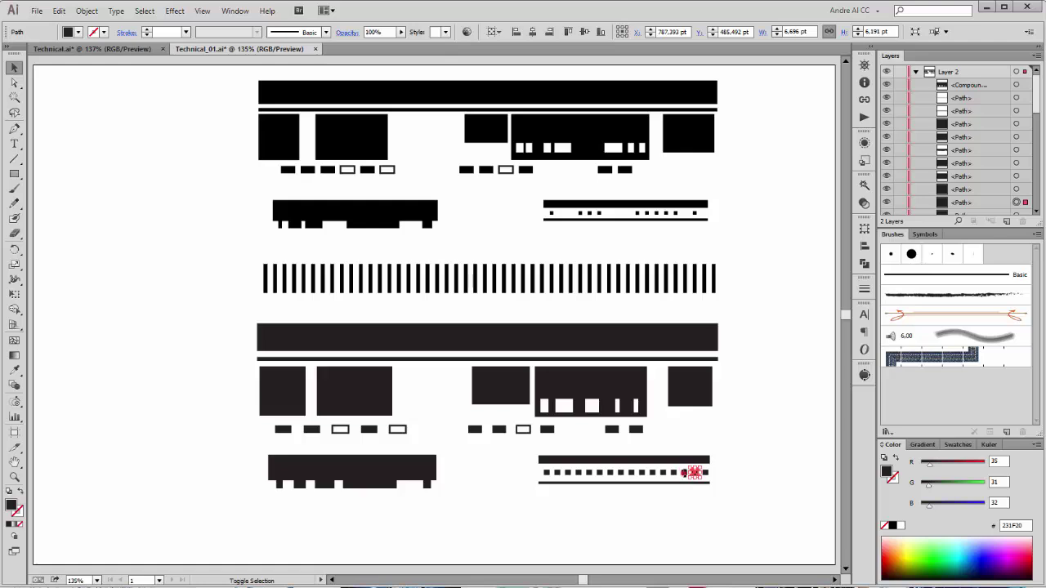
key("Delete")
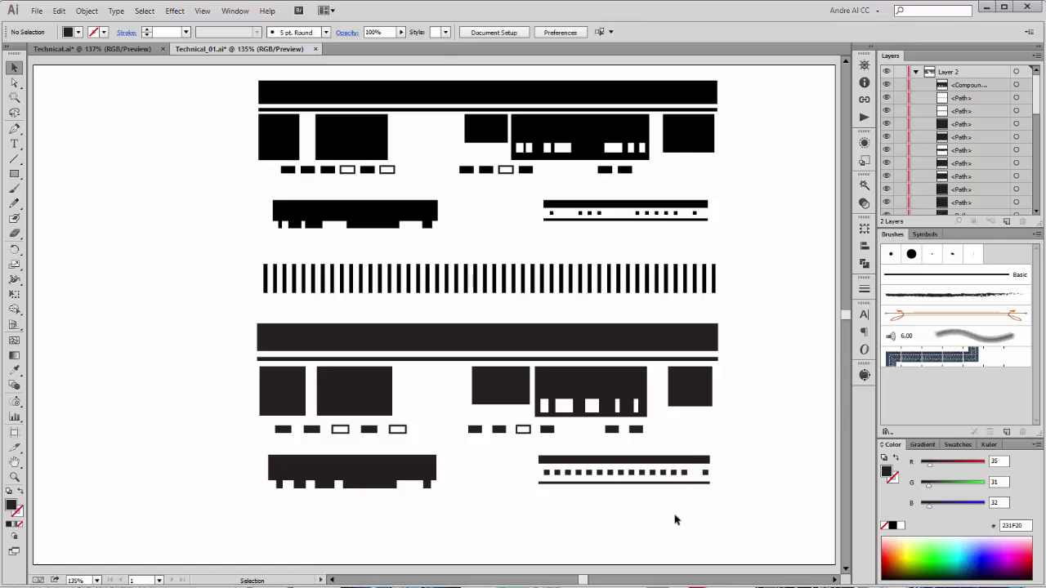
left_click(685, 474)
key("Delete")
left_click(630, 474)
key("Delete")
left_click(619, 473)
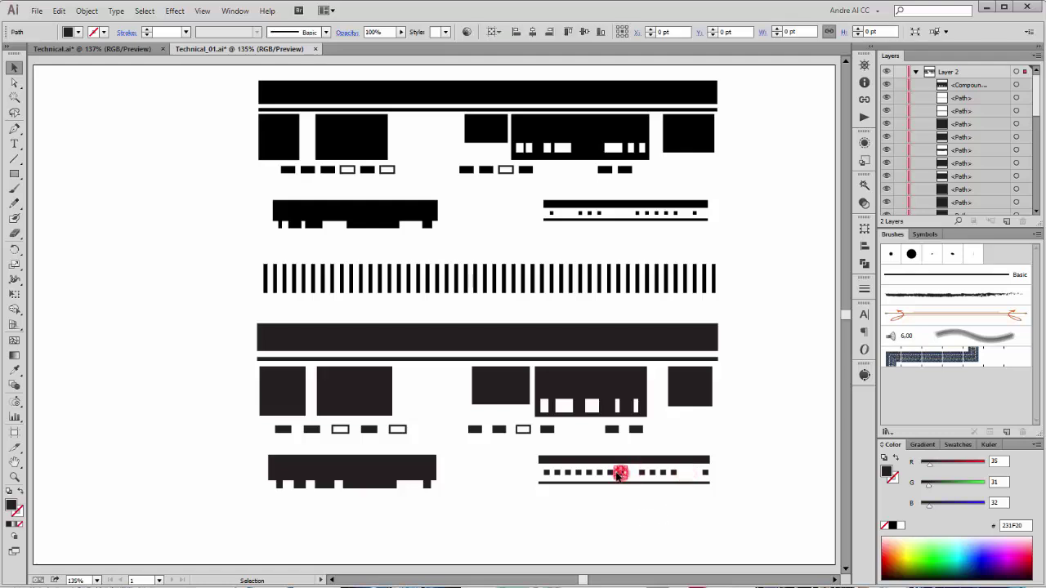
key("Delete")
left_click(609, 473)
key("Delete")
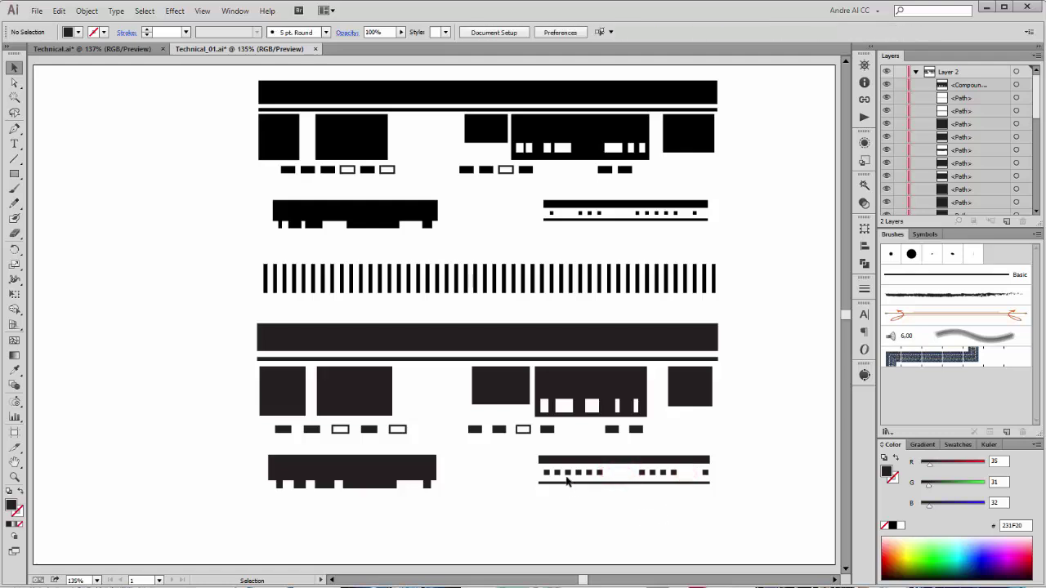
left_click(556, 474)
key("Delete")
left_click(565, 473)
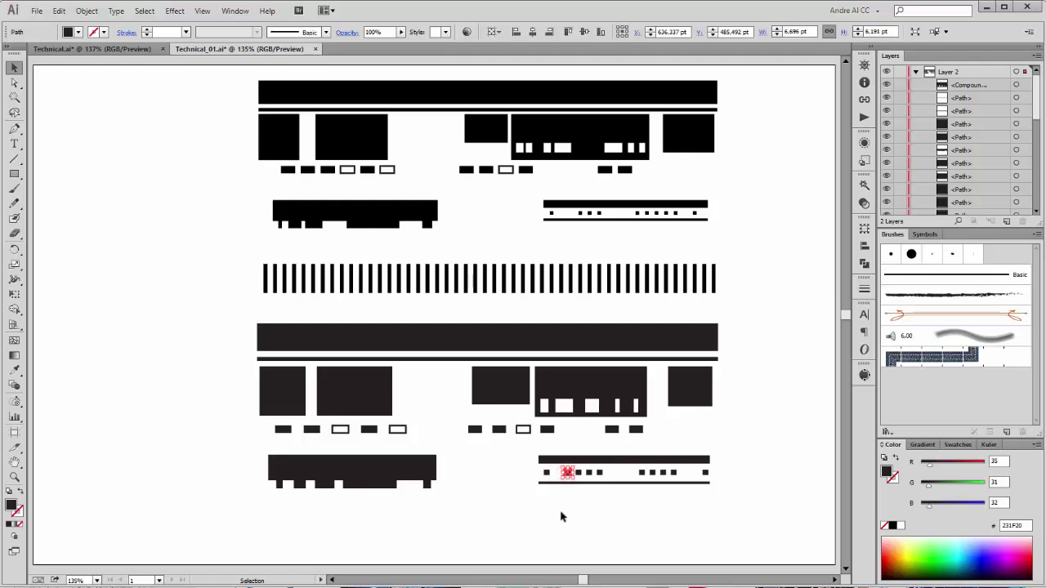
key("Delete")
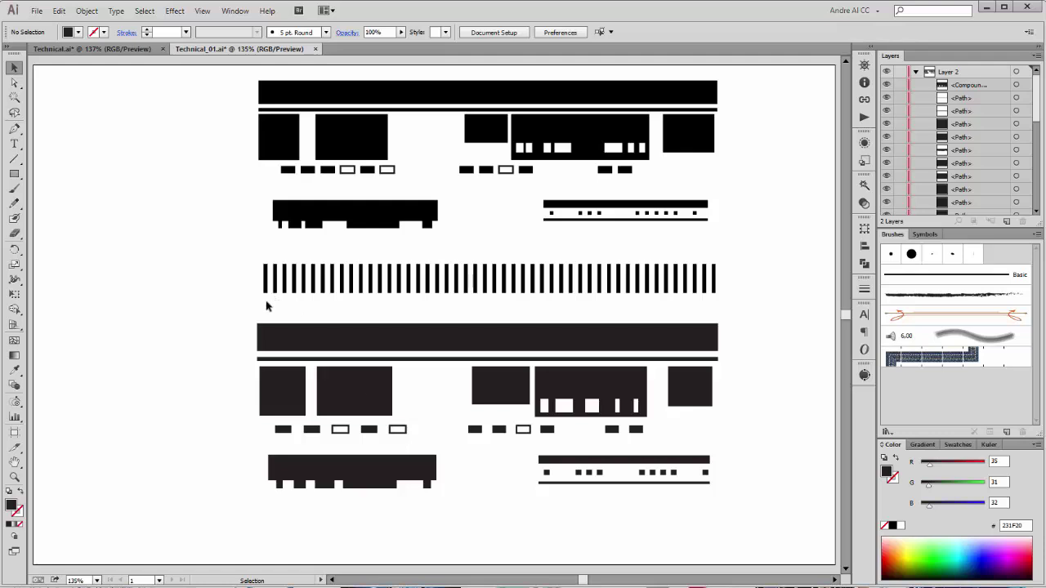
Step: Copy the first block below the toothed bar, resize it to about 5.9 by 40 pt and duplicate it about 13.3 pt to the right
left_click(289, 378)
left_click_drag(294, 394, 267, 532)
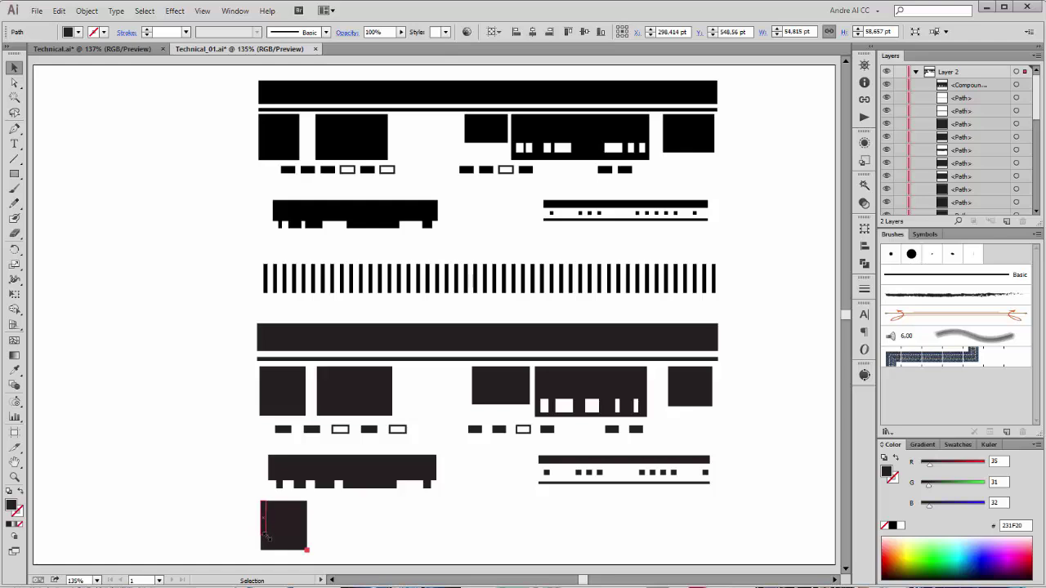
left_click_drag(267, 537, 278, 532)
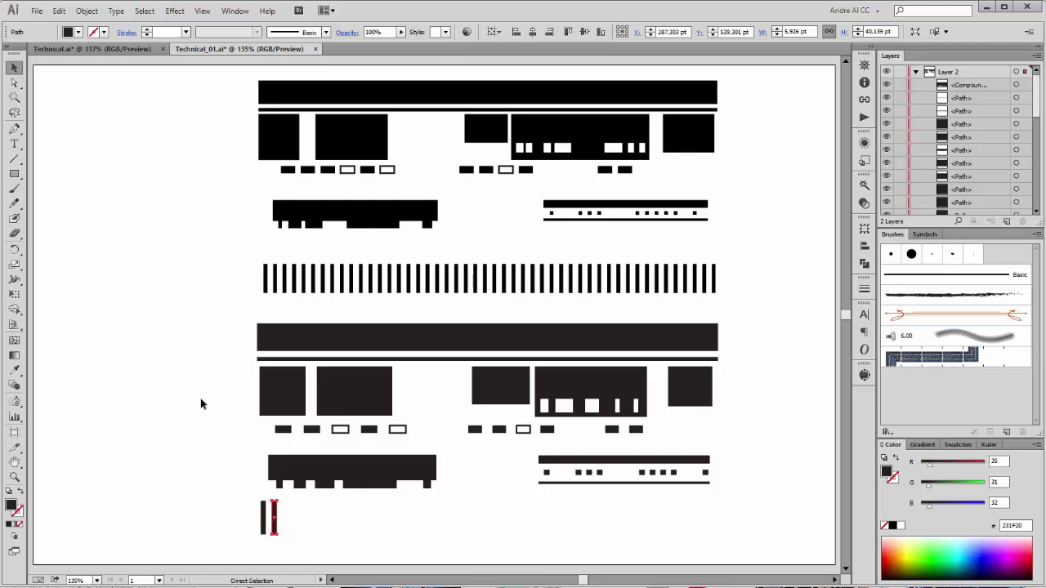
Step: Repeat the narrow bar's duplication until the row of vertical bars spans the full width of the strip
key("ctrl+d")
key("ctrl+d")
key("ctrl+d")
key("ctrl+d")
key("ctrl+d")
key("ctrl+d")
key("ctrl+d")
key("ctrl+d")
key("ctrl+d")
key("ctrl+d")
key("ctrl+d")
key("ctrl+d")
key("ctrl+d")
key("ctrl+d")
key("ctrl+d")
key("ctrl+d")
key("ctrl+d")
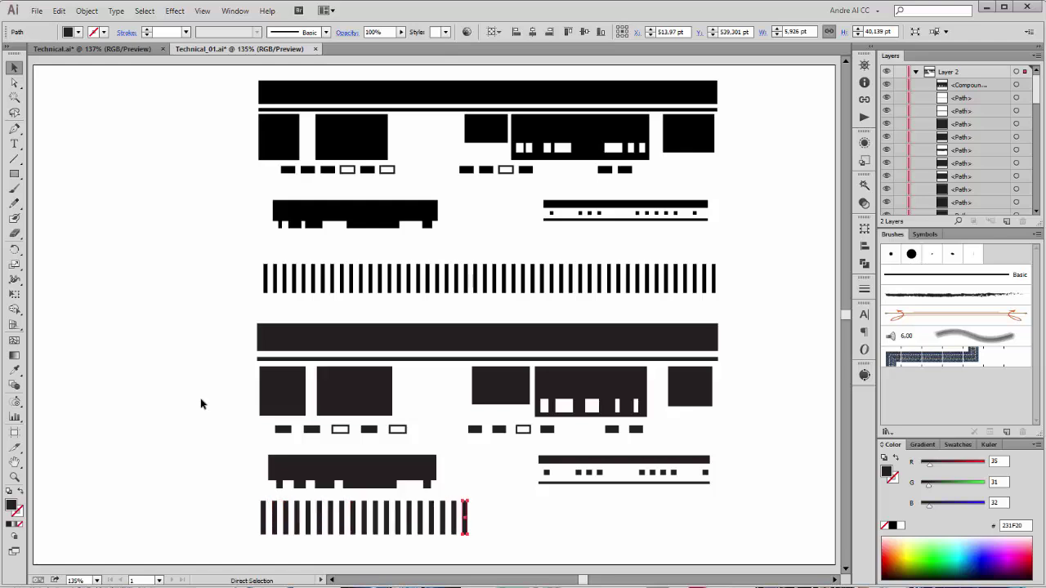
key("ctrl+d")
key("ctrl+d")
key("ctrl+d")
key("ctrl+d")
key("ctrl+d")
key("ctrl+d")
key("ctrl+d")
key("ctrl+d")
key("ctrl+d")
key("ctrl+d")
key("ctrl+d")
key("ctrl+d")
key("ctrl+d")
key("ctrl+d")
key("ctrl+d")
key("ctrl+d")
key("ctrl+d")
key("ctrl+d")
key("ctrl+d")
key("ctrl+d")
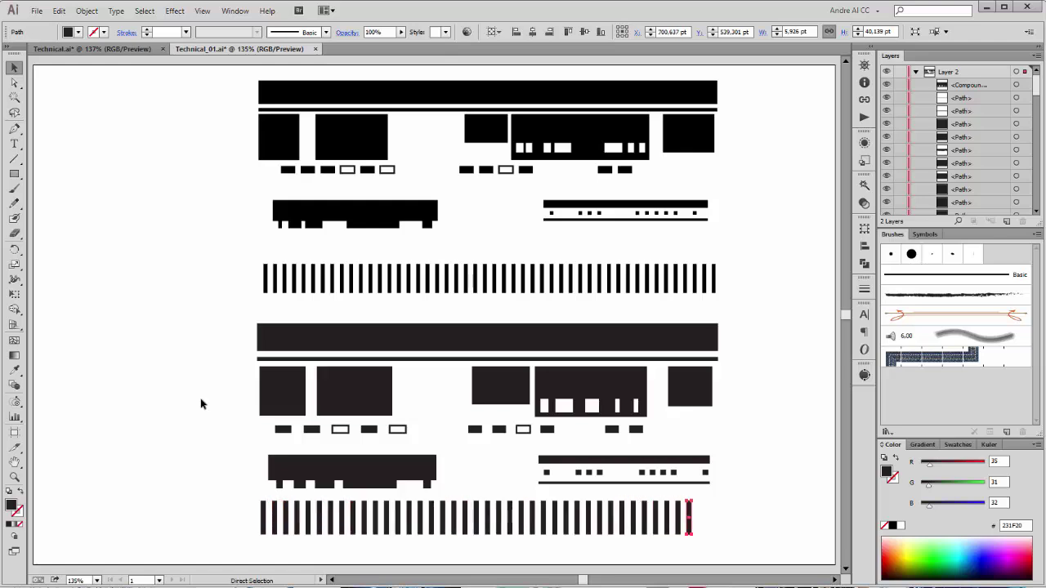
key("ctrl+d")
Step: Reposition the whole row of vertical bars slightly lower, leaving a wider gap below the toothed bar
key("v")
left_click_drag(237, 504, 724, 544)
left_click_drag(635, 528, 633, 357)
key("ctrl+z")
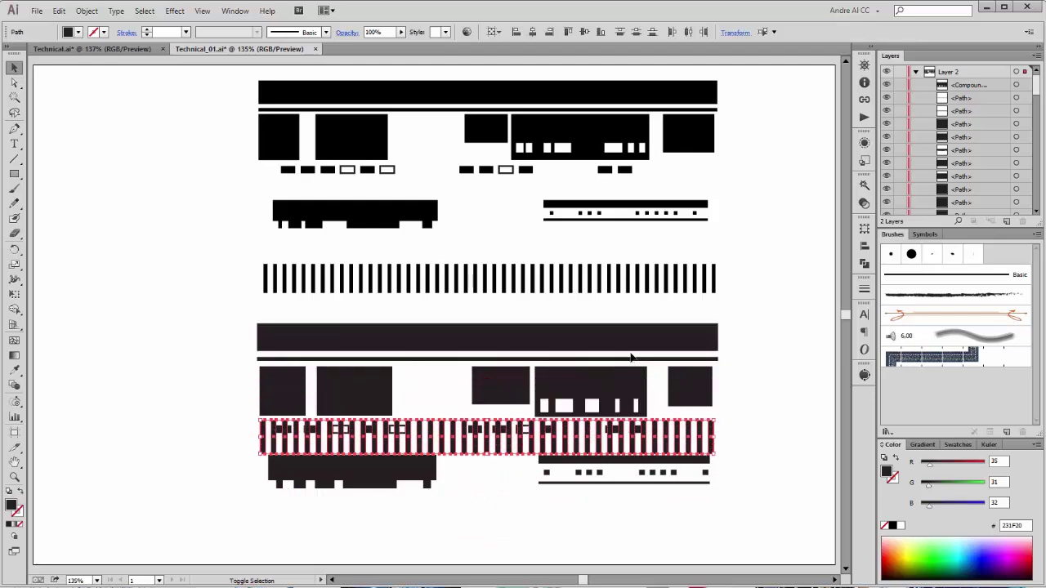
key("ctrl+z")
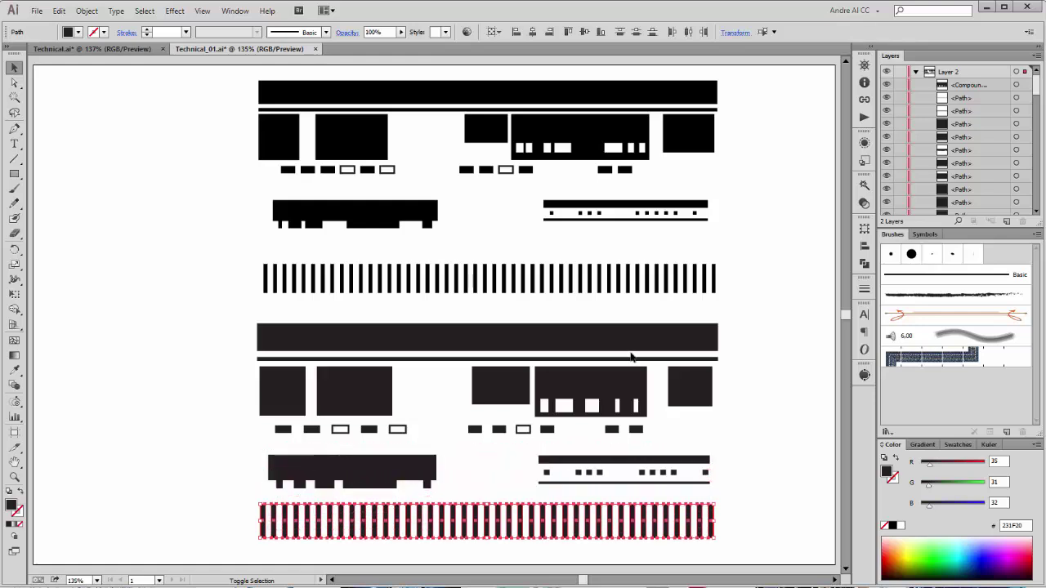
key("ctrl+z")
key("ctrl+z")
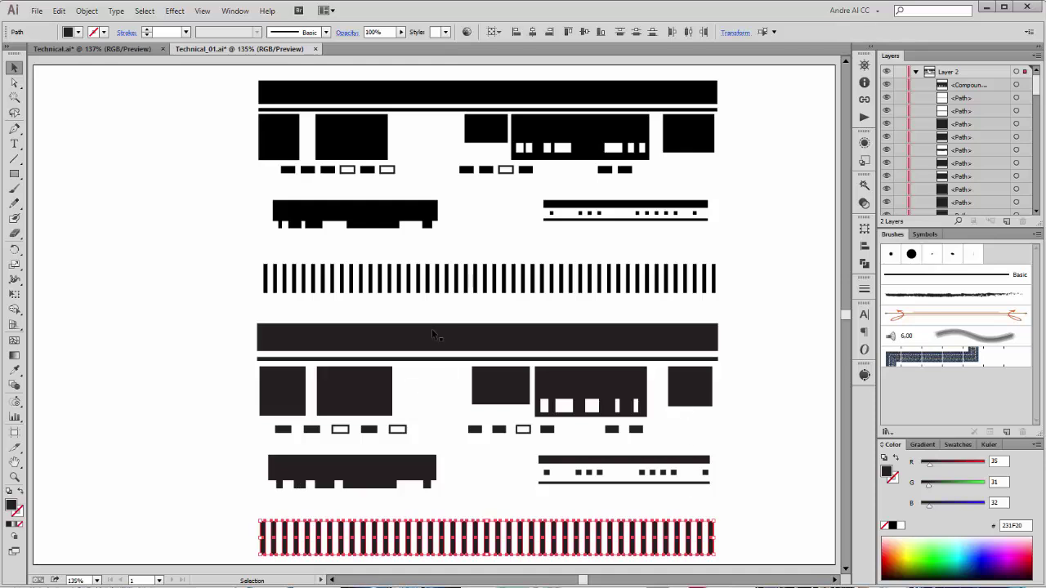
left_click(777, 334)
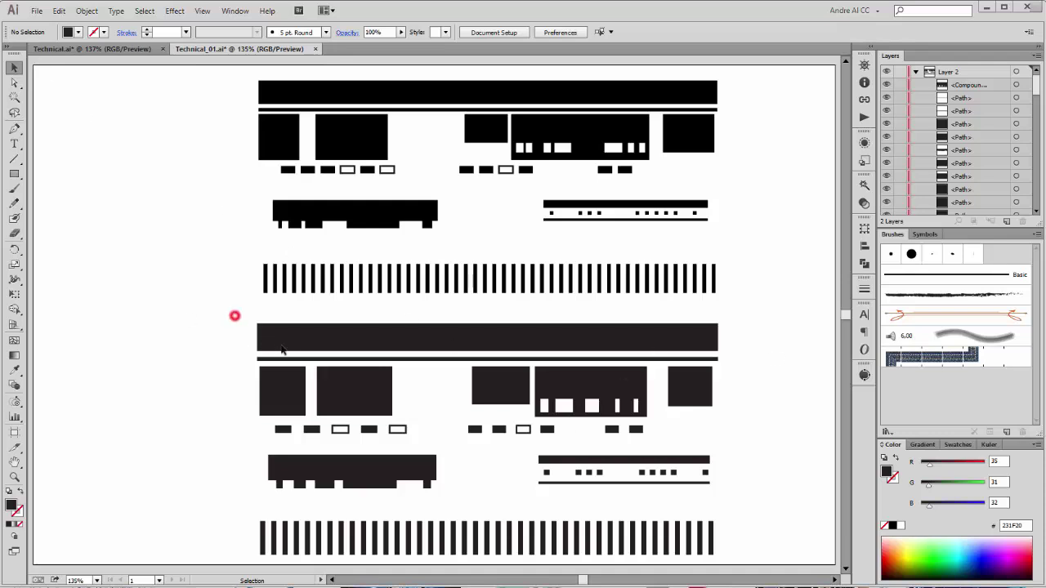
Step: Select all the shapes of the new strip and move them slightly up, closer to the reference artwork
left_click_drag(234, 315, 740, 546)
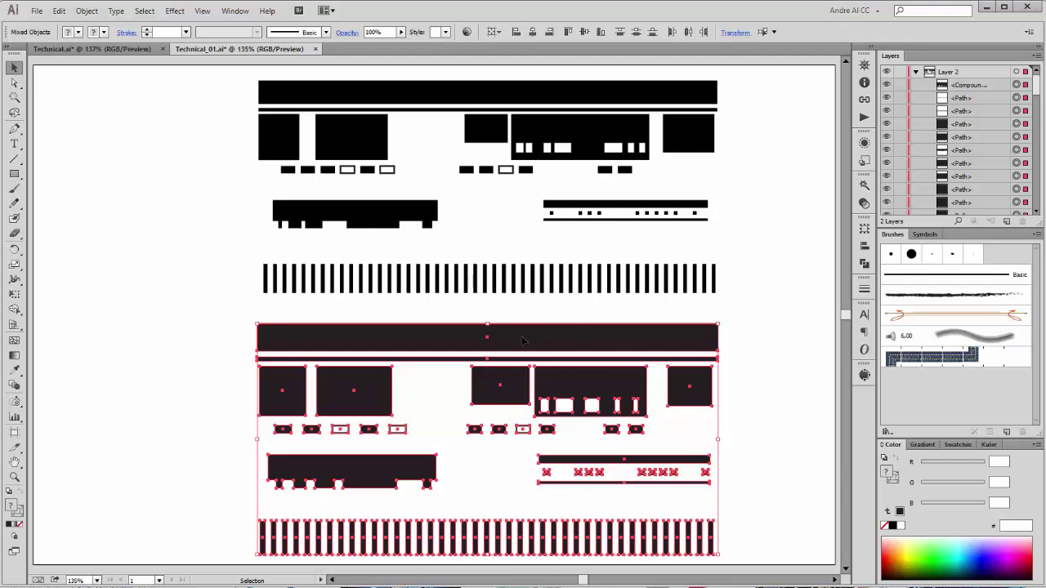
mouse_move(529, 347)
left_mouse_down()
mouse_move(751, 318)
mouse_move(826, 294)
mouse_move(896, 241)
mouse_move(728, 355)
mouse_move(490, 333)
mouse_move(527, 331)
mouse_move(527, 322)
left_mouse_up()
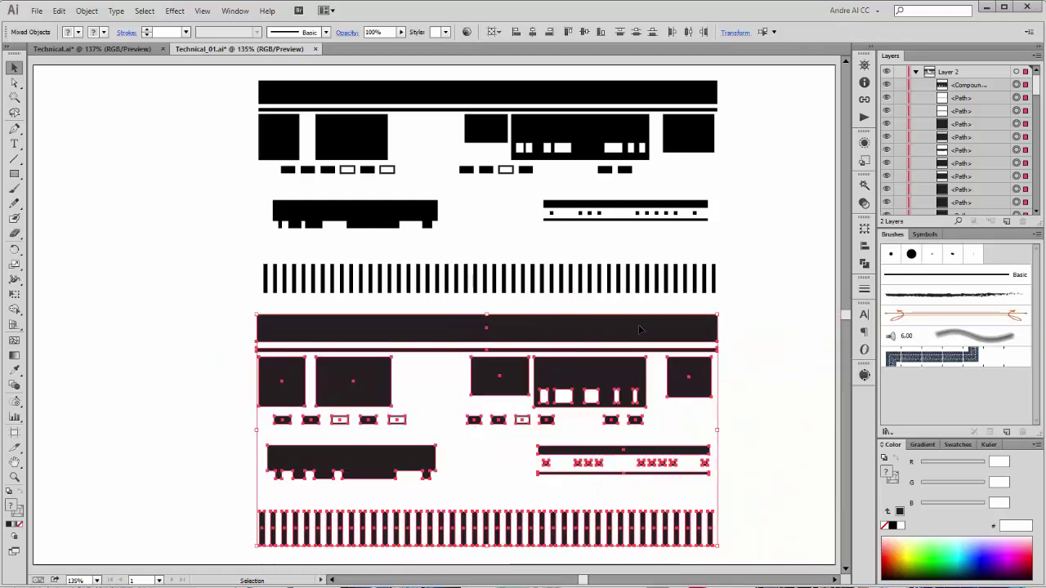
left_click(1037, 236)
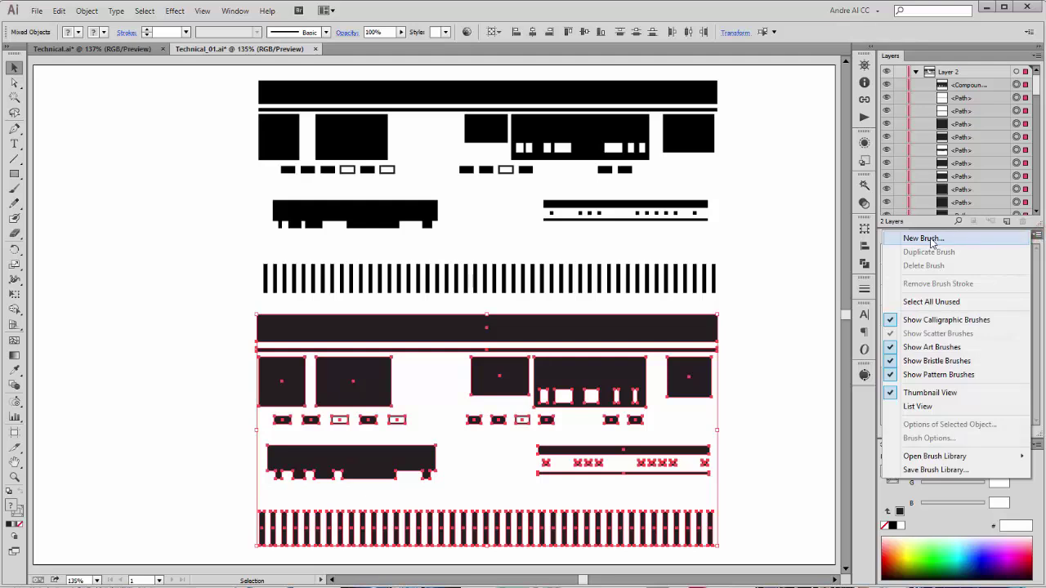
left_click(777, 11)
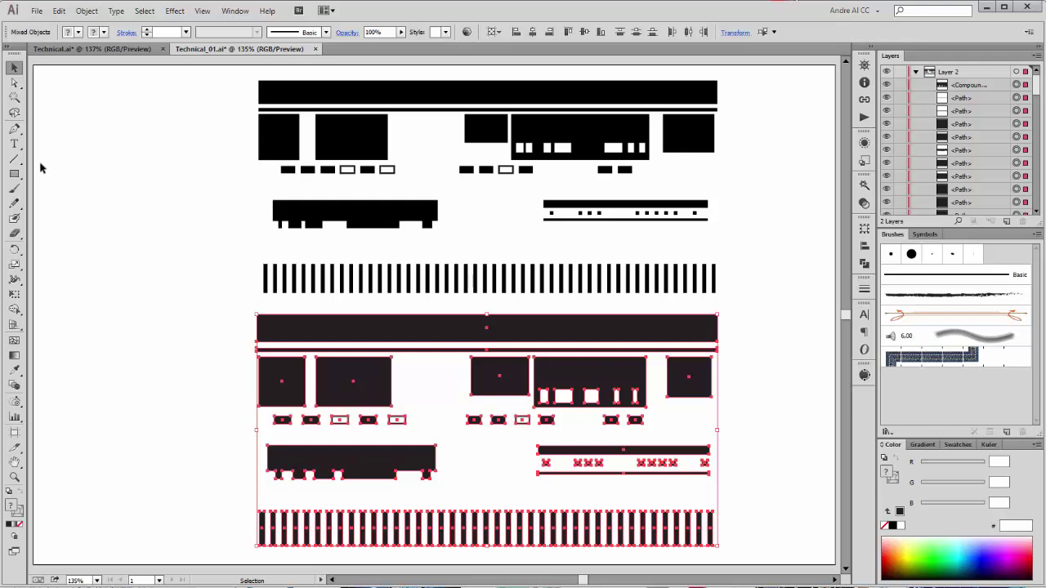
Step: Scale the selected strip down to roughly half size with Free Transform and place it in the artboard's lower right area
left_click(14, 294)
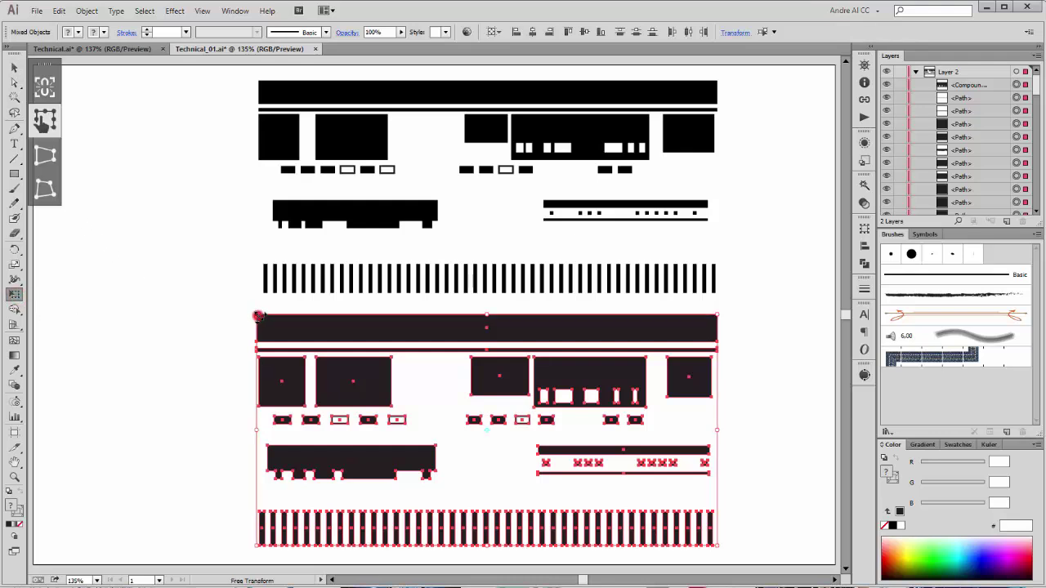
left_click_drag(258, 316, 504, 442)
left_click_drag(577, 448, 654, 348)
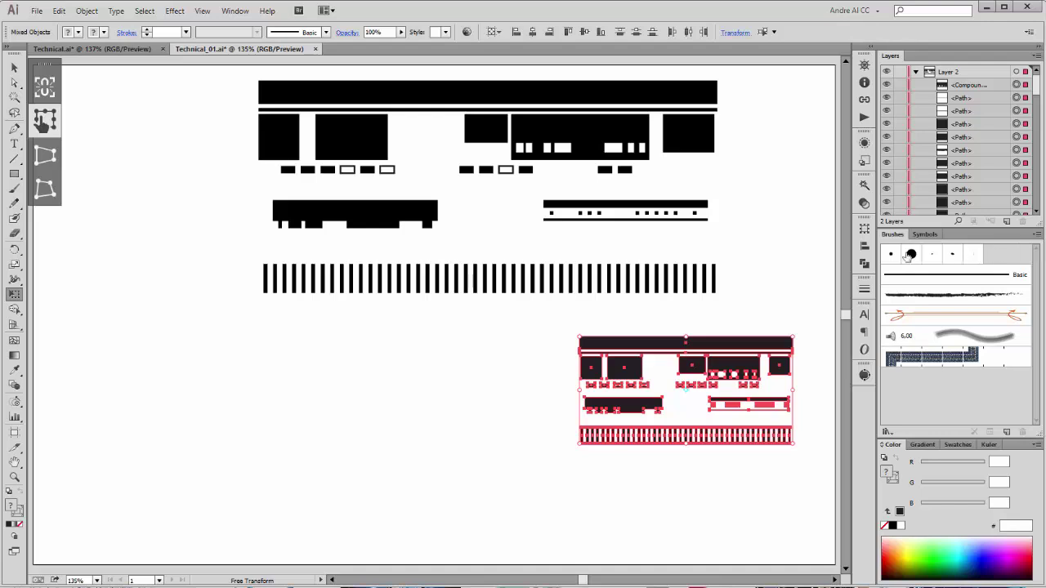
Step: Create a new art brush from the selected strip with Tints as its colorization method
left_click(1035, 236)
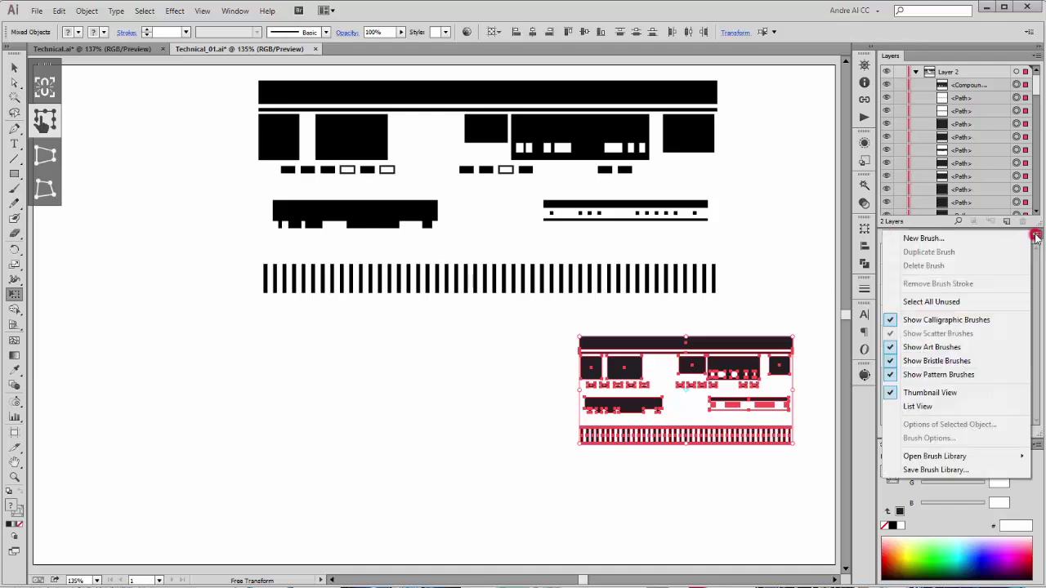
left_click(933, 241)
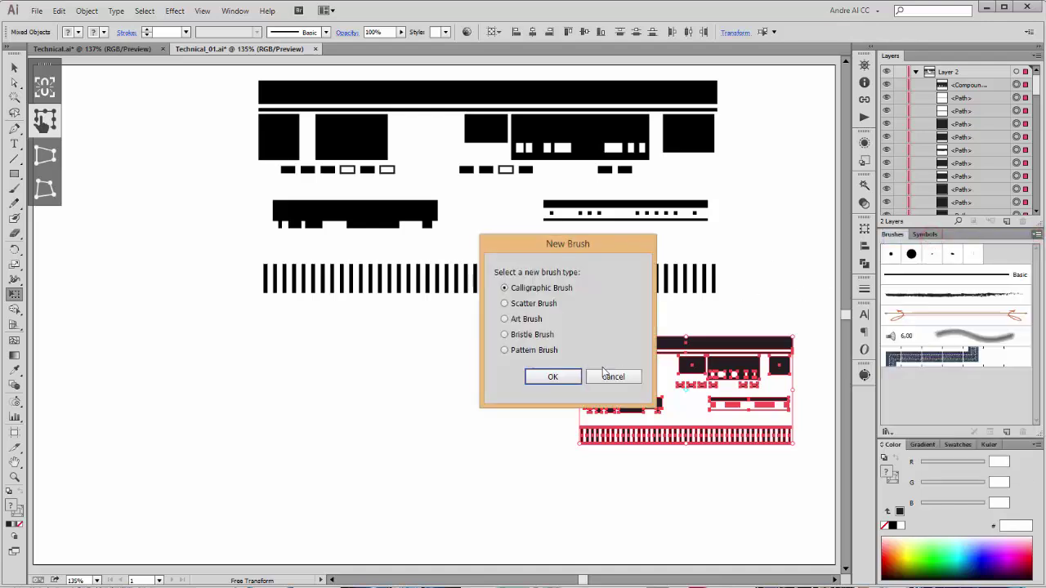
left_click(516, 319)
left_click(552, 376)
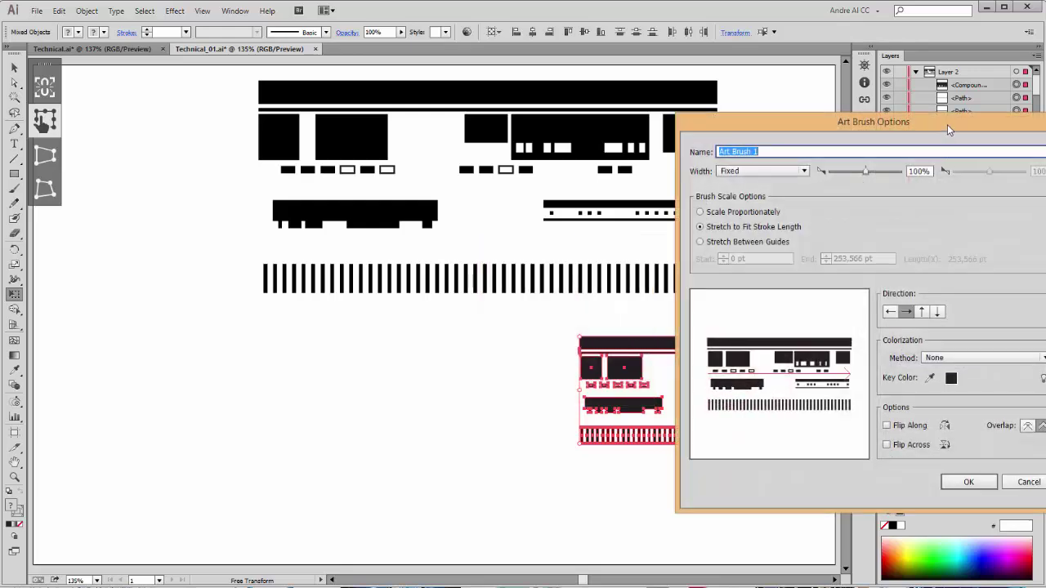
mouse_move(947, 124)
left_mouse_down()
mouse_move(882, 80)
mouse_move(893, 67)
left_mouse_up()
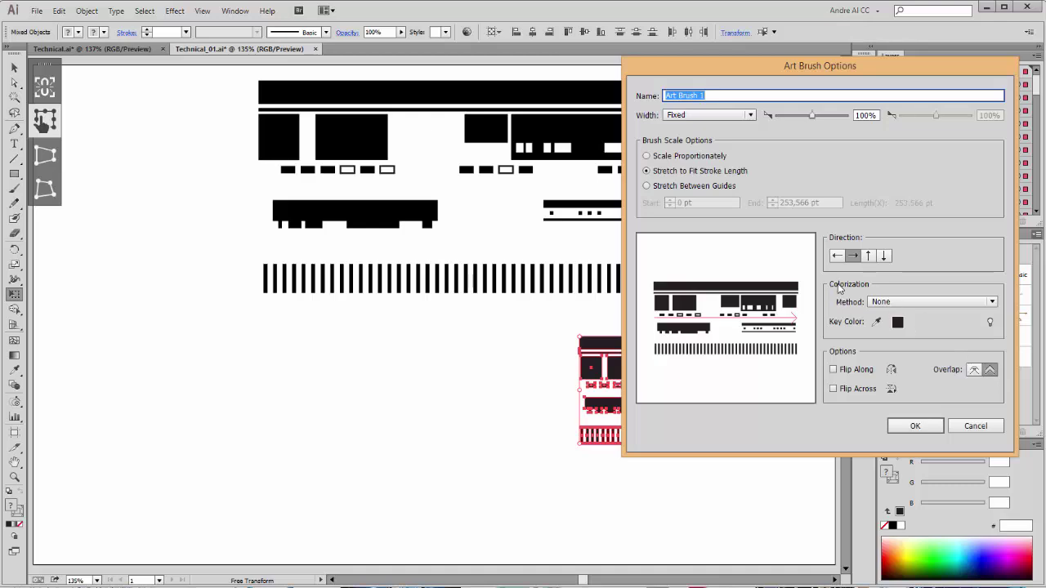
left_click(892, 301)
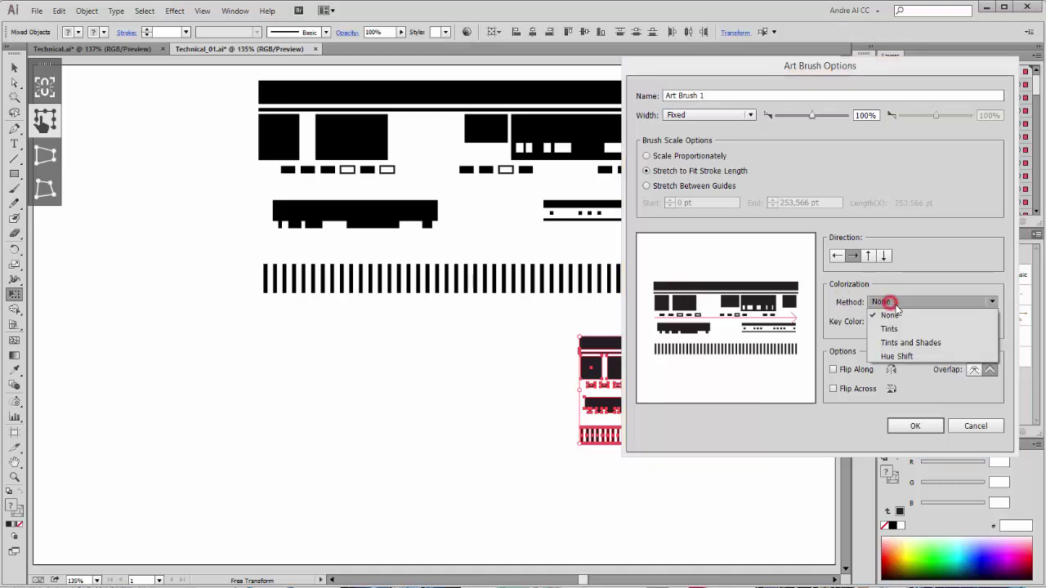
left_click(896, 327)
left_click(928, 425)
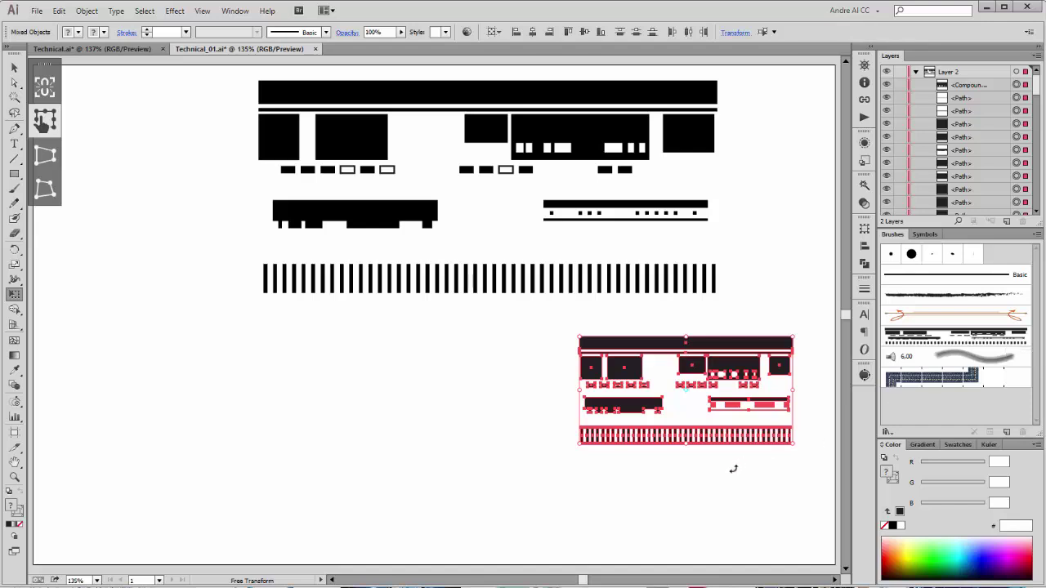
Step: Hide and lock Layer 2, add a new layer above it, and hide Layer 1
left_click(915, 72)
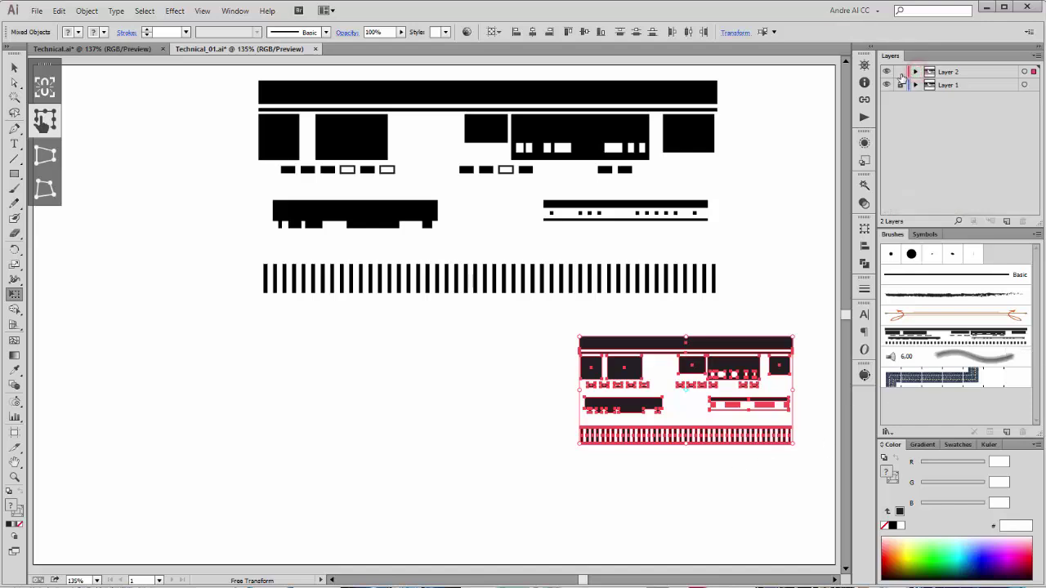
left_click(887, 72)
left_click(900, 72)
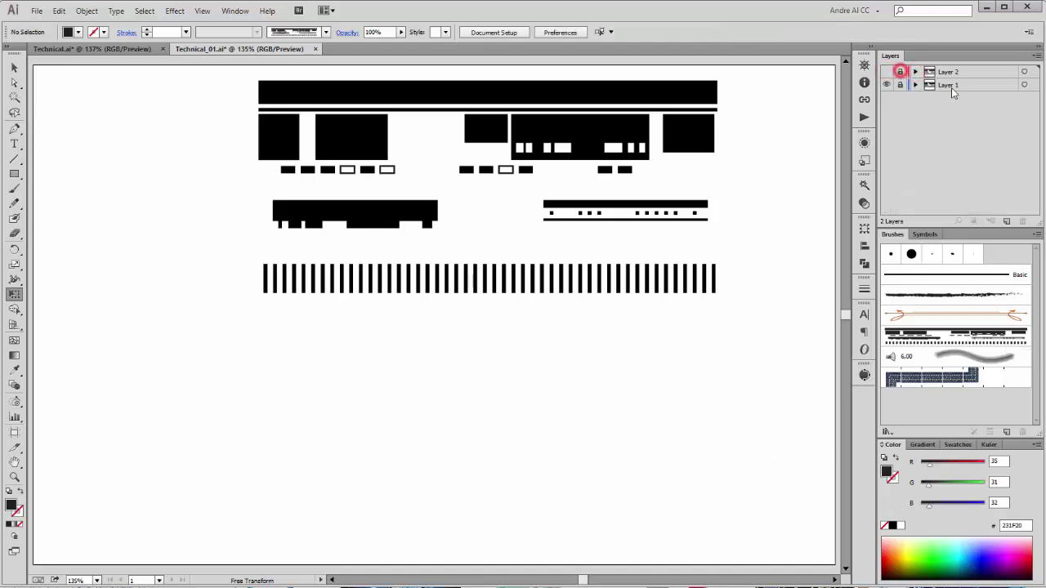
left_click(1005, 223)
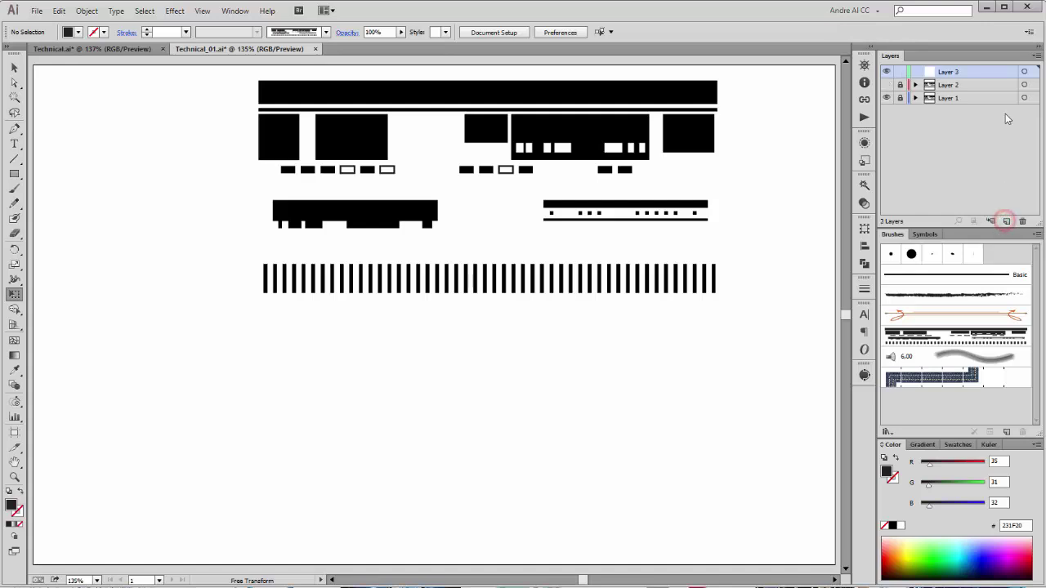
left_click(887, 98)
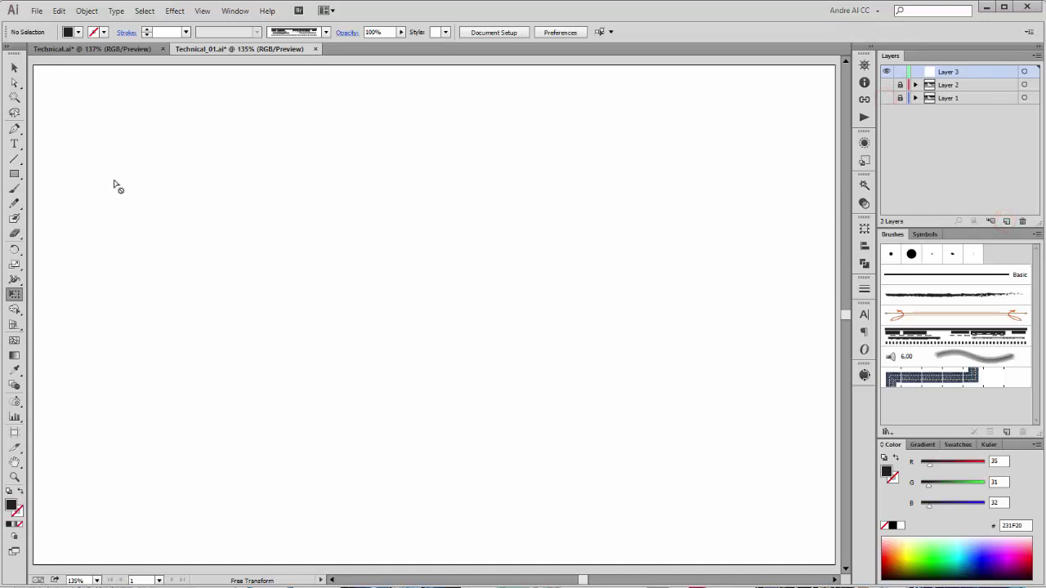
Step: Draw a circle about 239 pt in diameter mid-artboard on the new layer and remove its fill
left_click_drag(14, 174, 71, 206)
left_click_drag(346, 203, 541, 399)
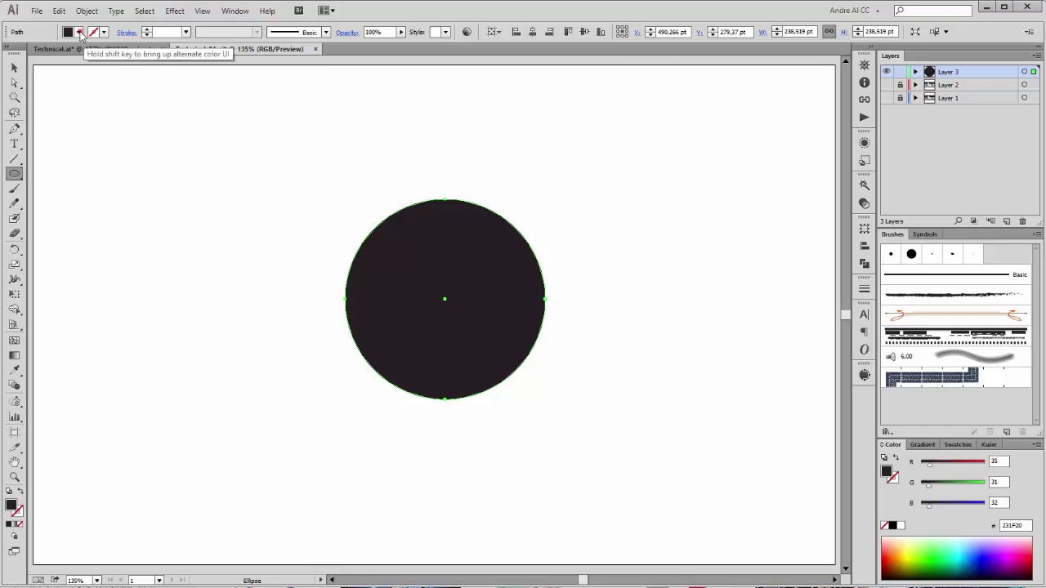
left_click(78, 32)
left_click(9, 54)
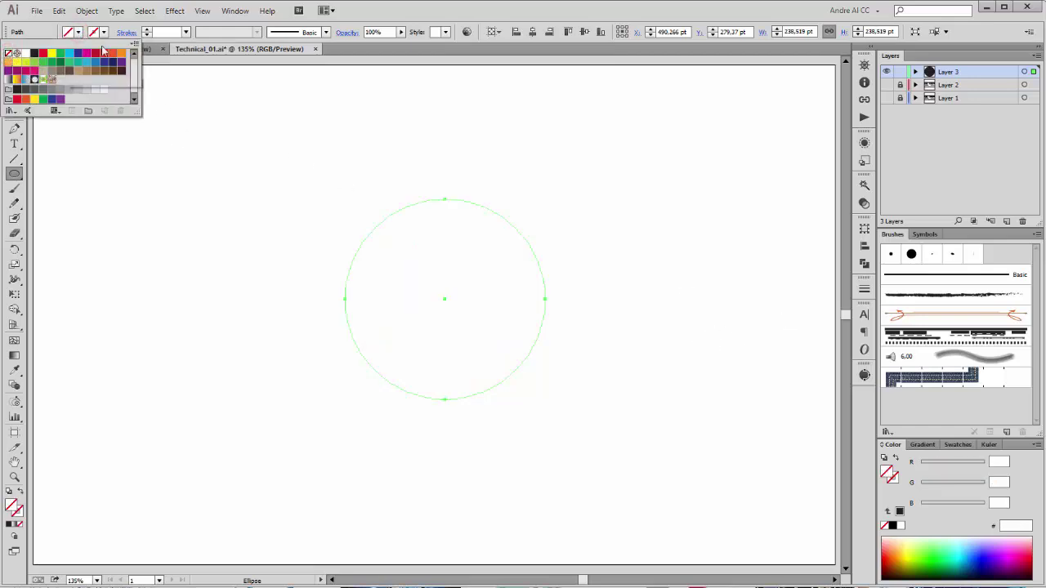
Step: Give the circle a blue stroke and apply the new technical art brush to it
left_click(104, 32)
left_click(104, 33)
left_click(95, 62)
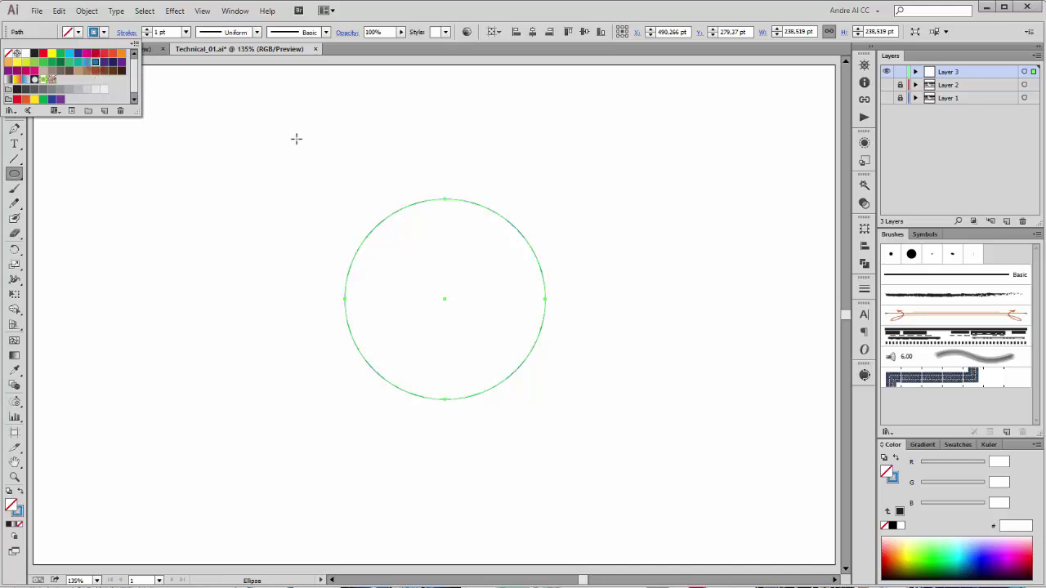
left_click(965, 335)
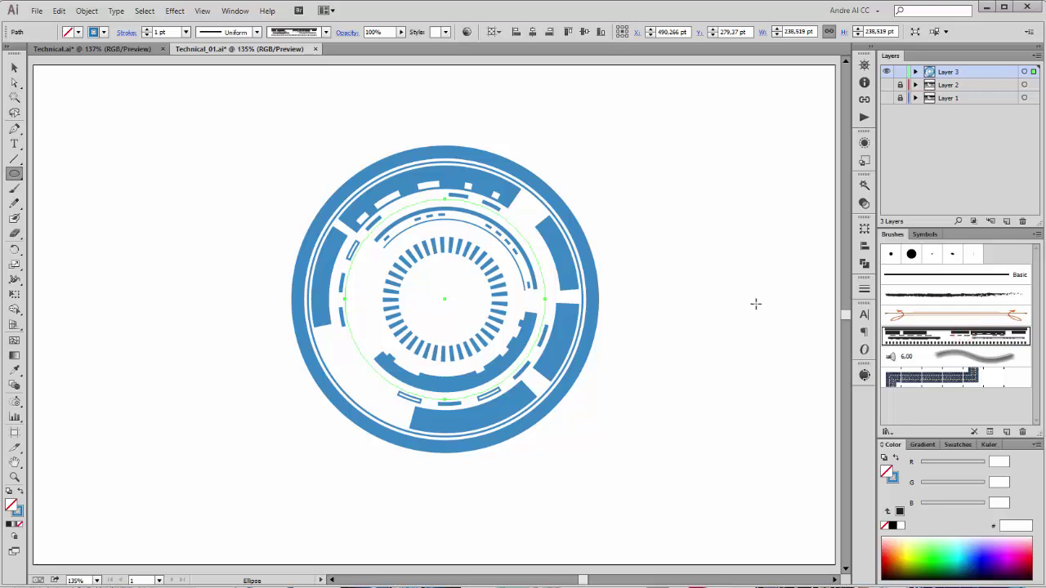
Step: Move the circular tech element to the artboard's upper left area and place a duplicate in the lower right area
left_click(14, 67)
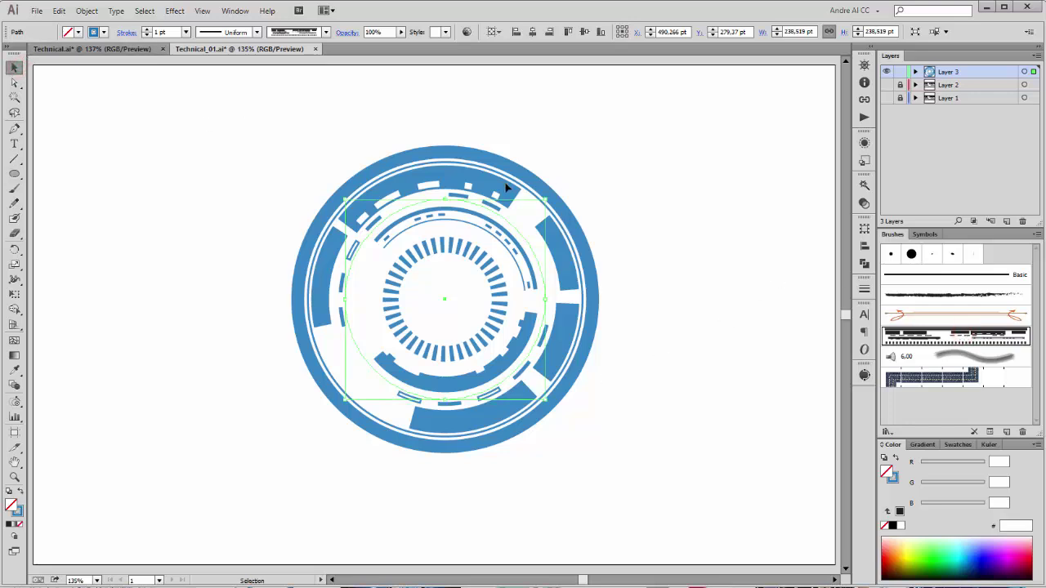
left_click_drag(504, 186, 271, 125)
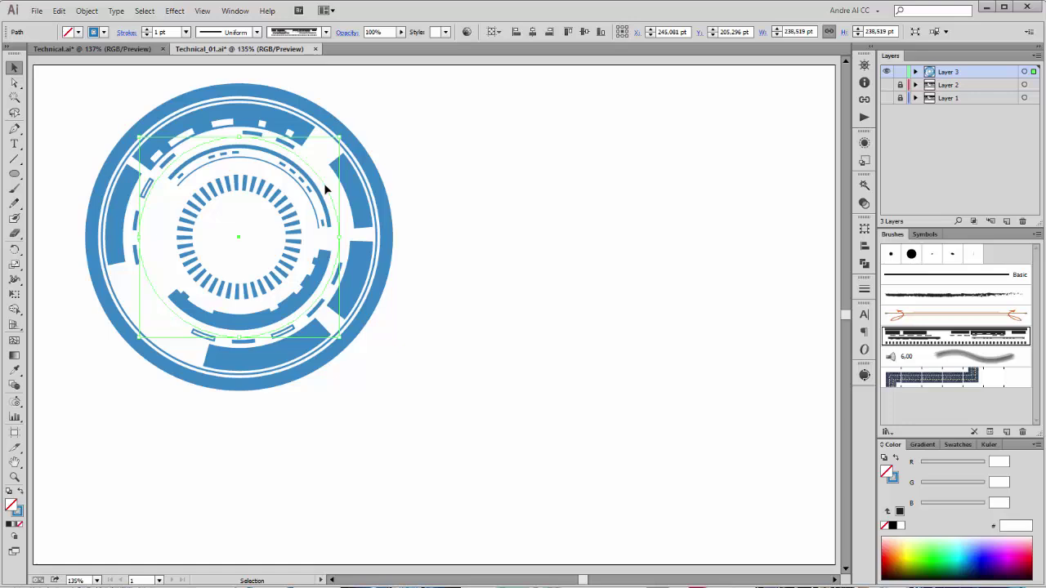
left_click_drag(324, 188, 704, 319)
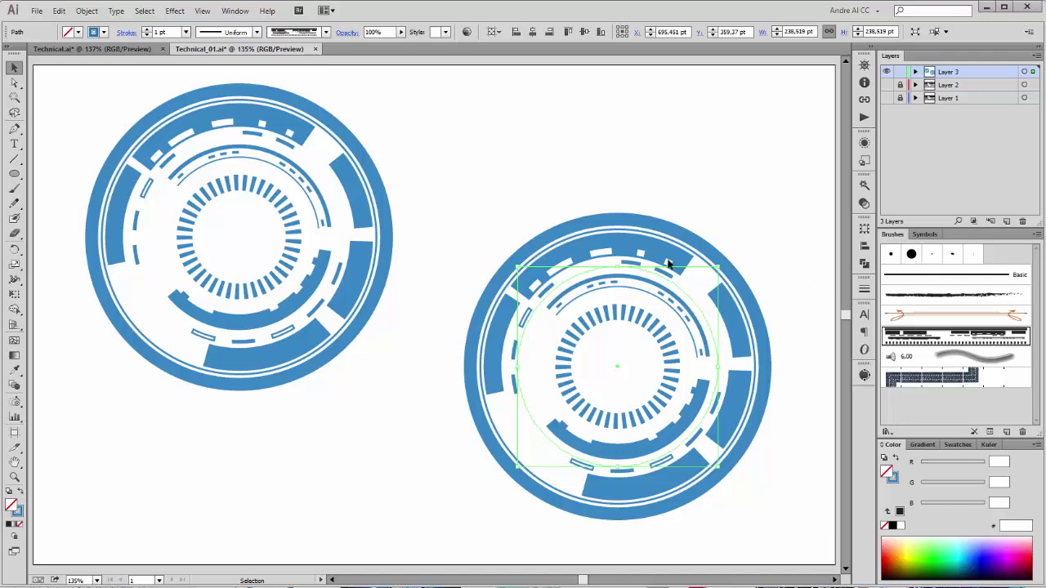
left_click_drag(662, 278, 654, 263)
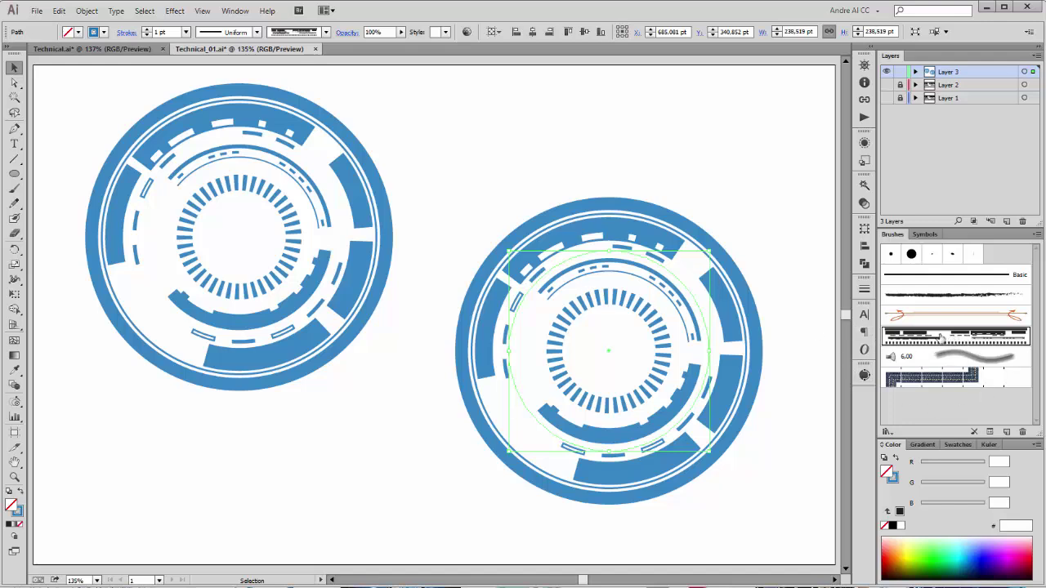
Step: Duplicate the technical art brush, use the copy with Flip Across on the lower right circle's stroke, and shift that circle slightly left
left_click_drag(973, 338, 1006, 433)
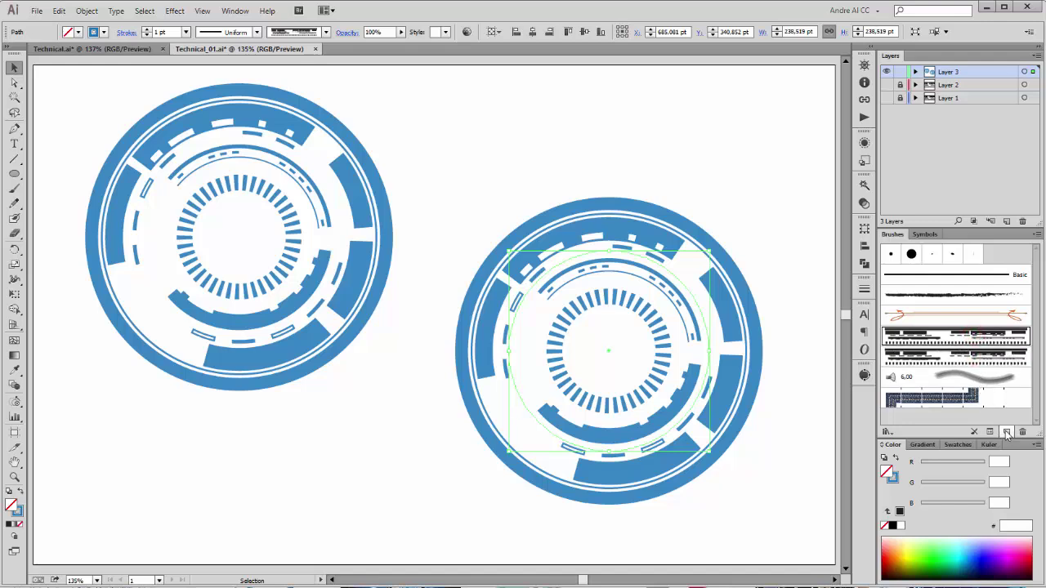
double_click(968, 356)
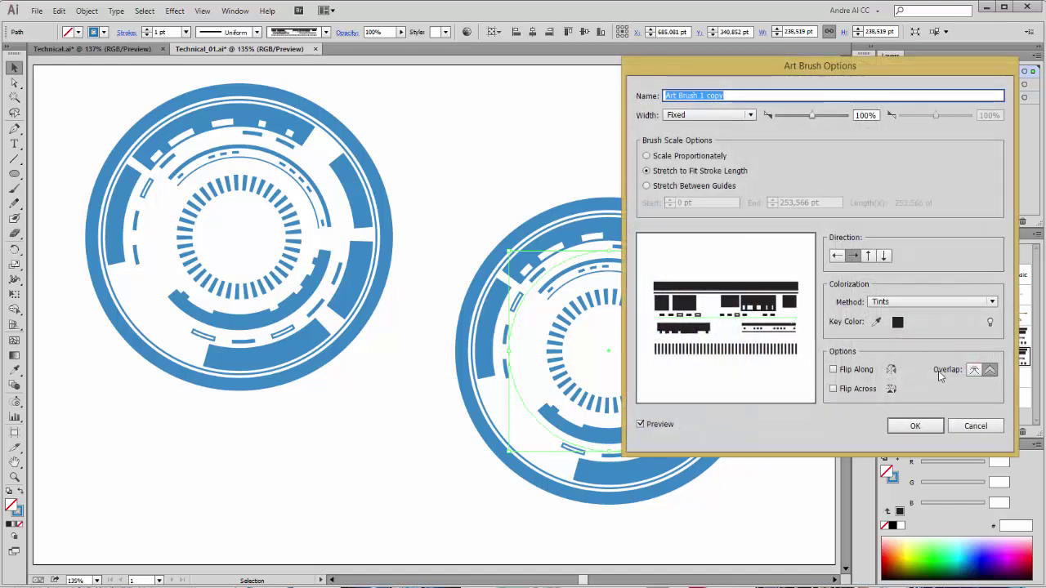
left_click(849, 390)
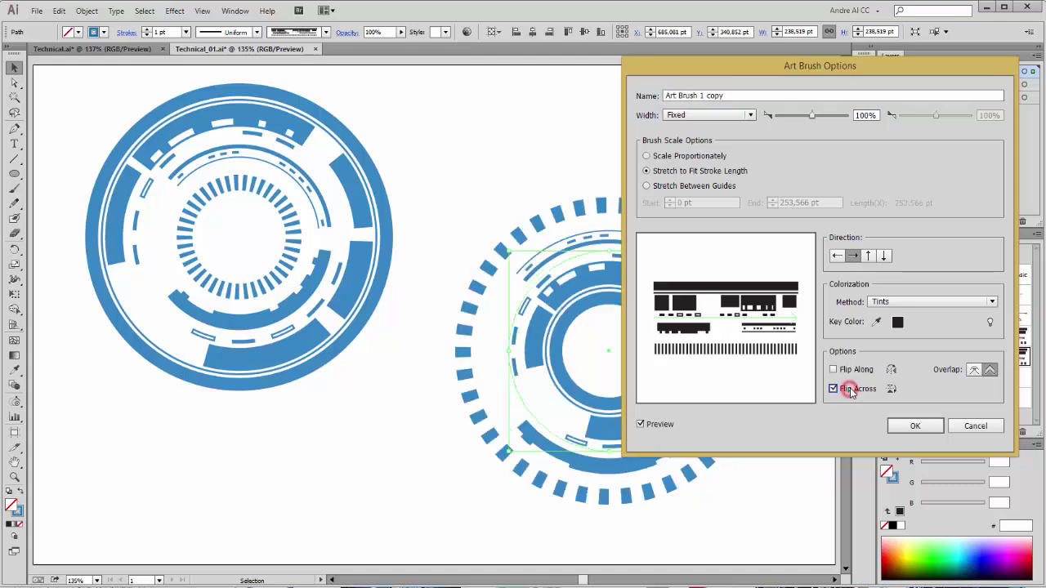
left_click(909, 429)
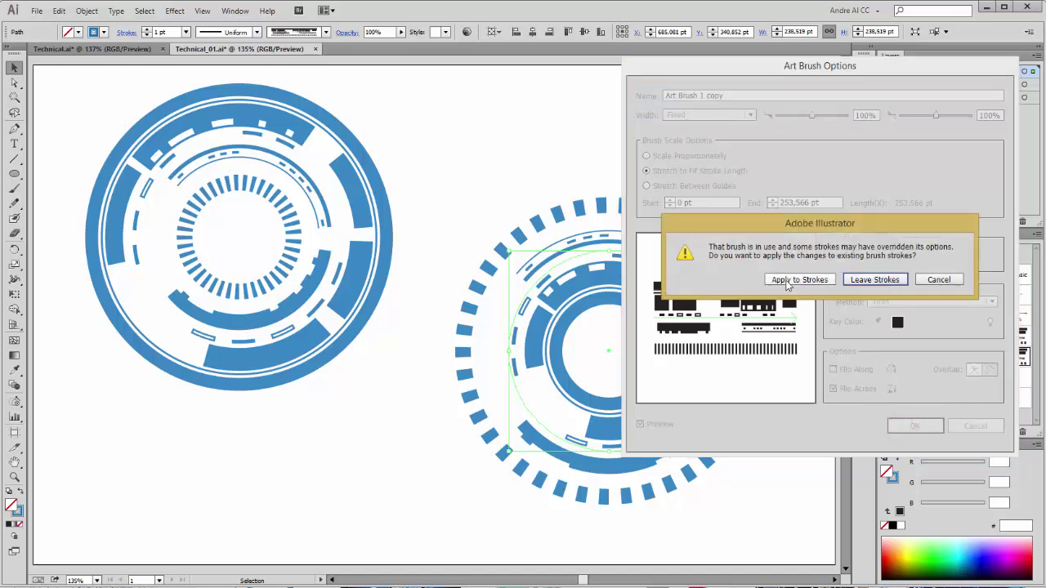
left_click(800, 280)
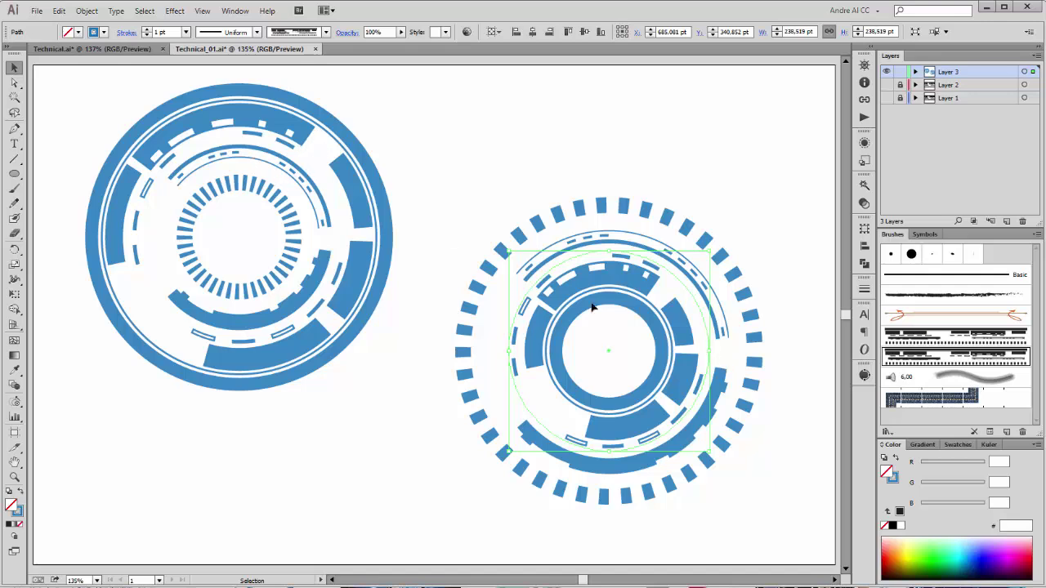
left_click_drag(679, 318, 681, 344)
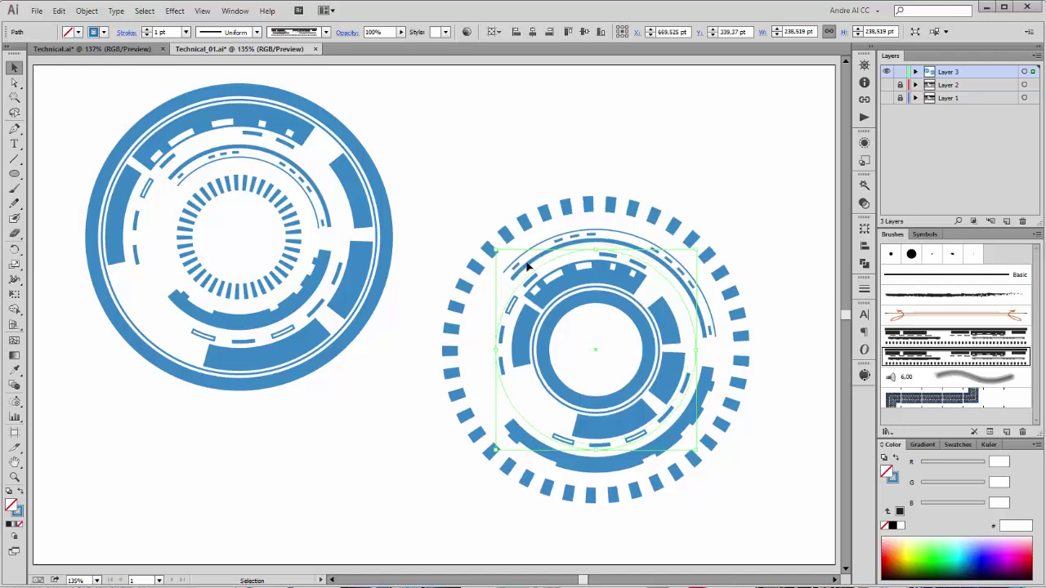
left_click(793, 137)
Step: Draw a rectangle about 1041 by 673 pt covering the whole artboard and move it beneath both circles in Layer 3
key("m")
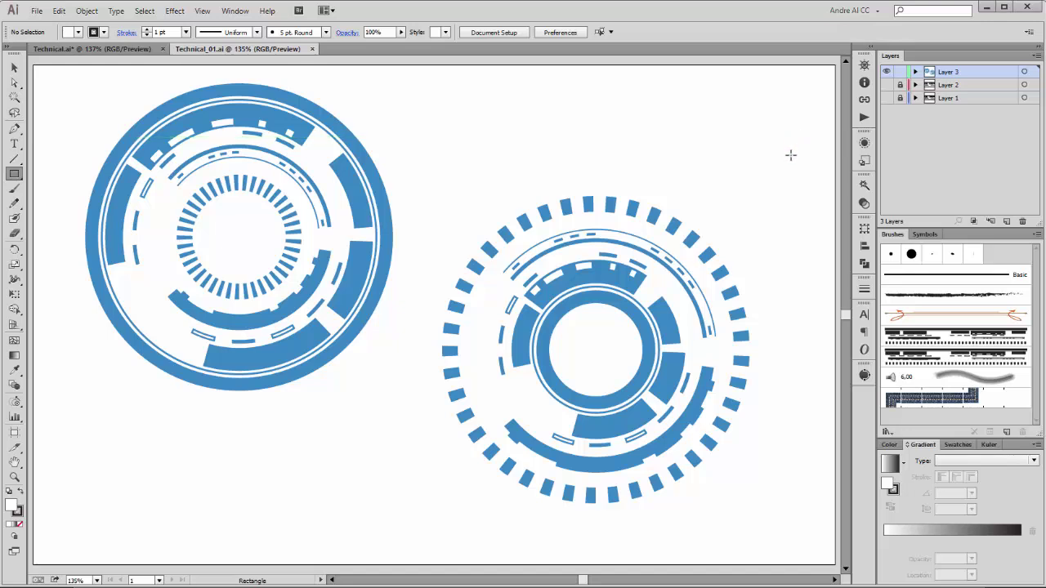
left_click_drag(13, 173, 61, 179)
key("ctrl+1")
mouse_move(113, 96)
left_mouse_down()
mouse_move(589, 469)
mouse_move(752, 502)
mouse_move(760, 514)
left_mouse_up()
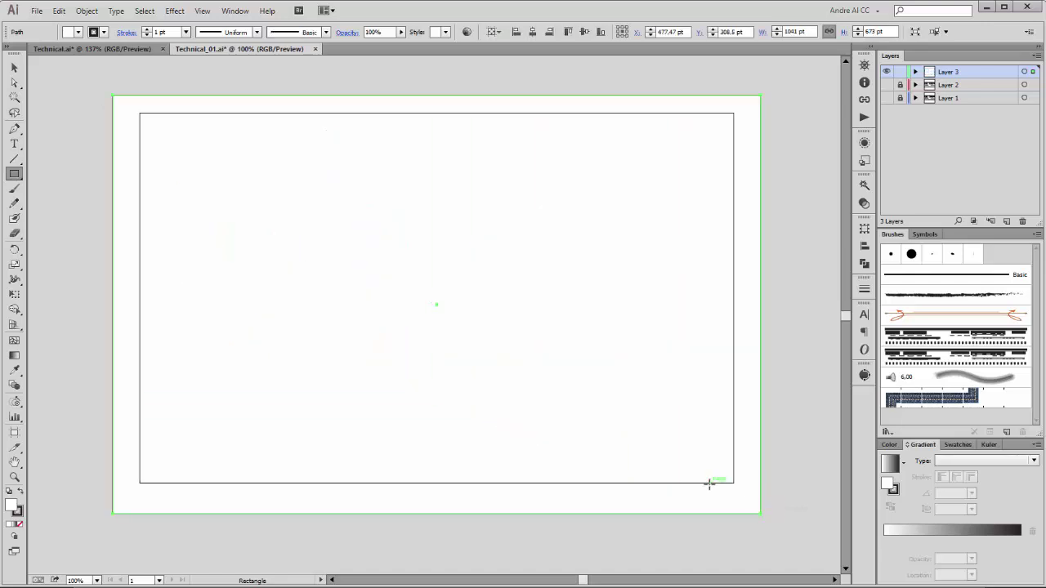
left_click(915, 72)
left_click(973, 85)
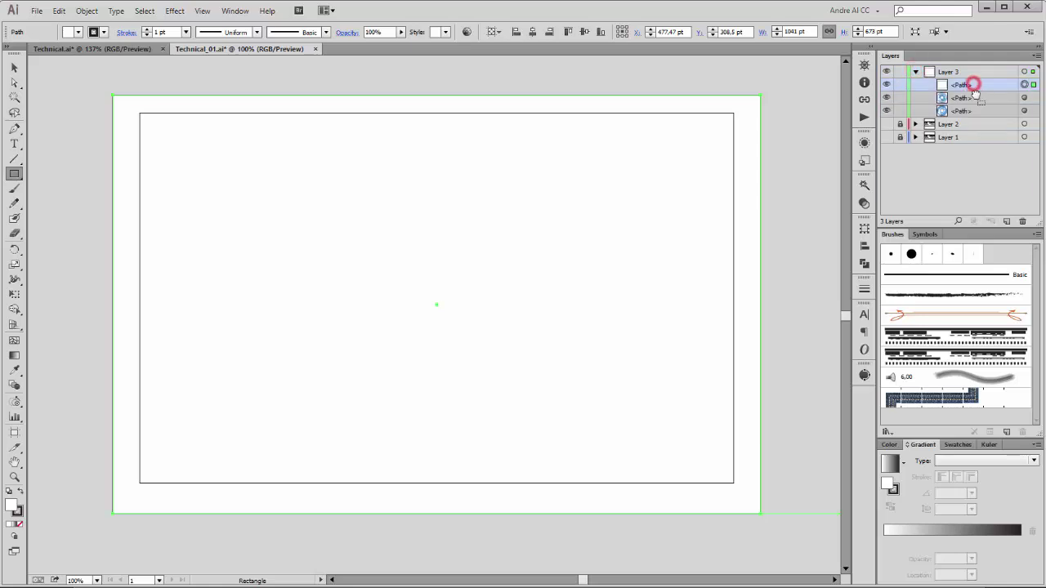
left_click_drag(975, 92, 981, 120)
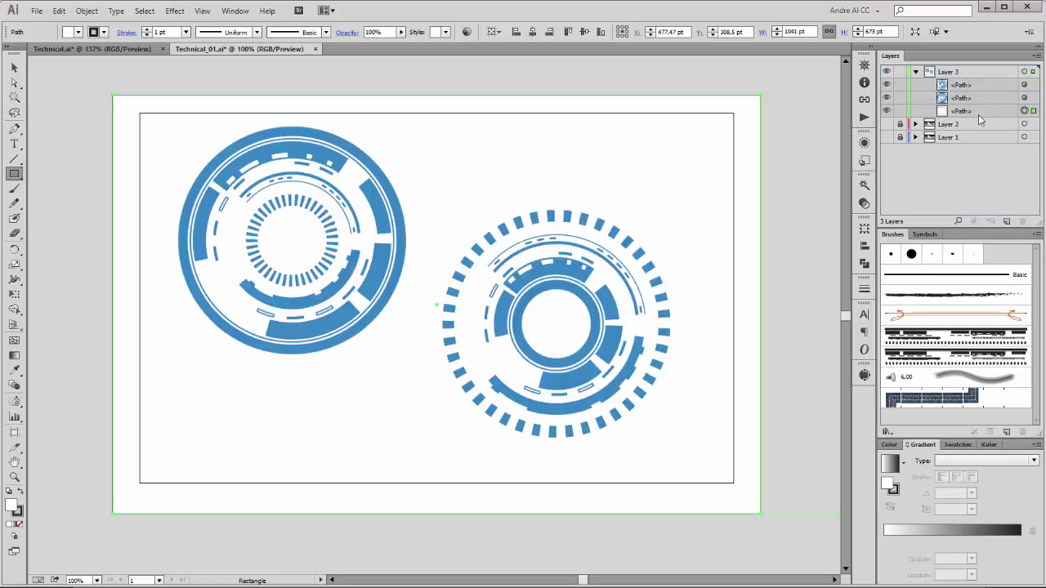
Step: Fill the background rectangle with a linear gradient and set its black stop to dark blue, RGB hex 00213A
left_click(891, 464)
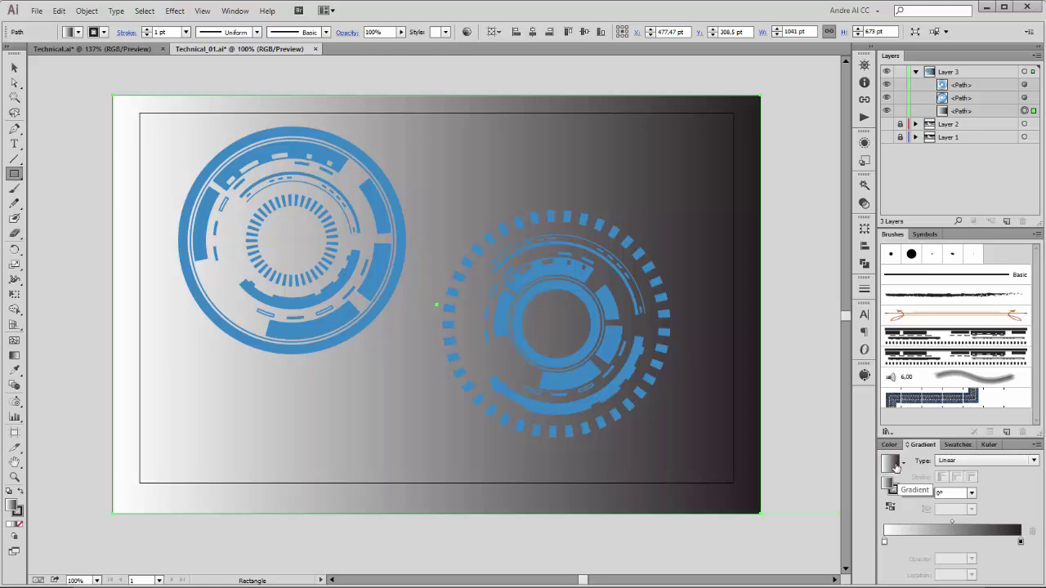
double_click(1020, 541)
left_click(1018, 390)
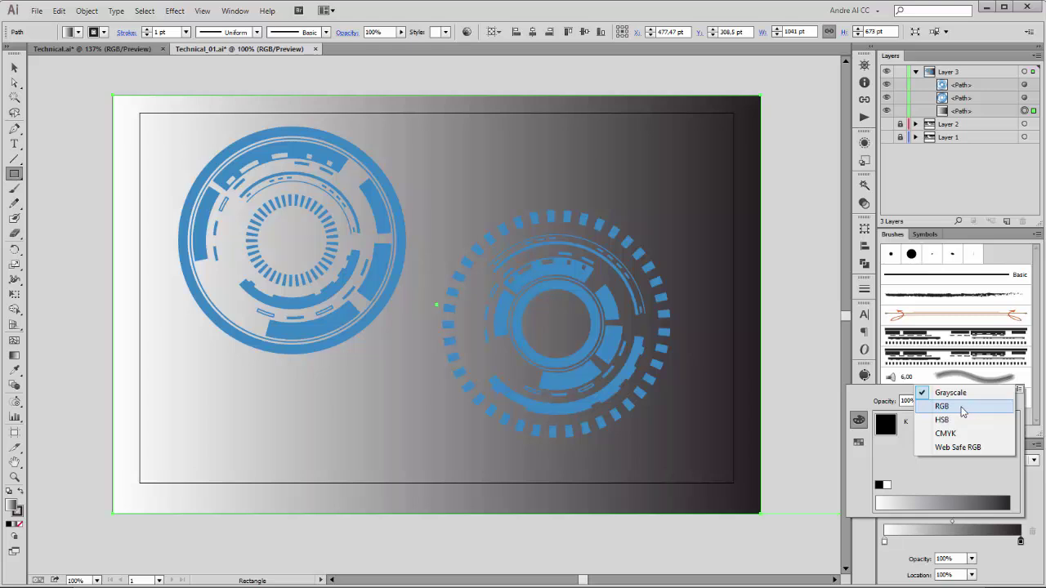
left_click(962, 407)
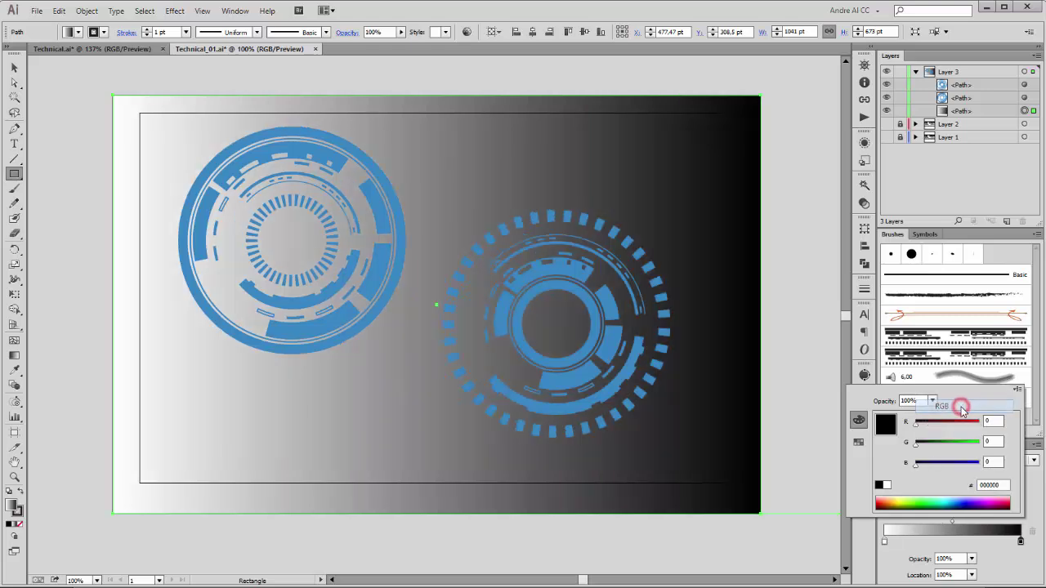
left_click(955, 499)
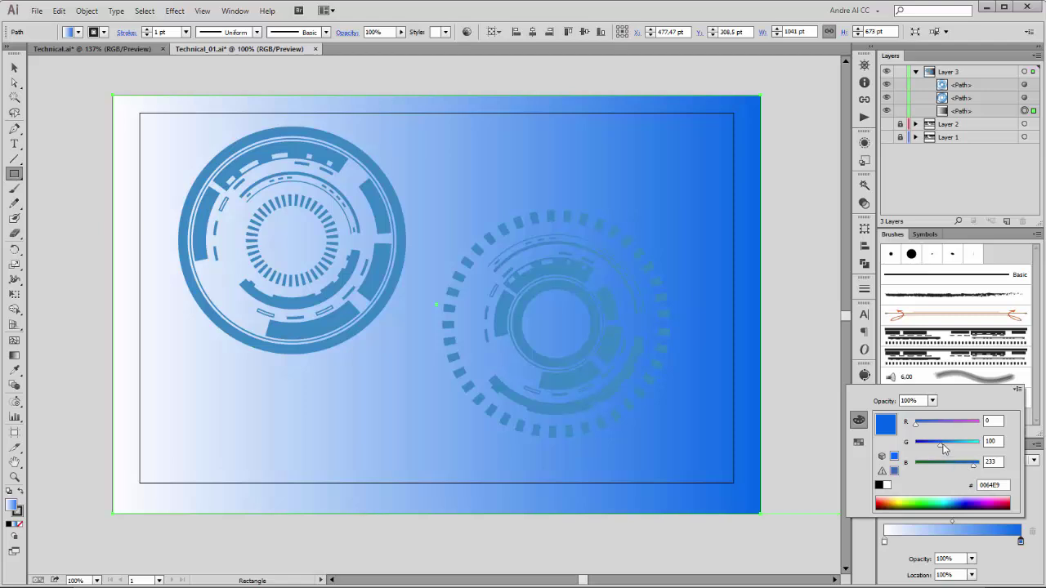
left_click_drag(942, 444, 928, 471)
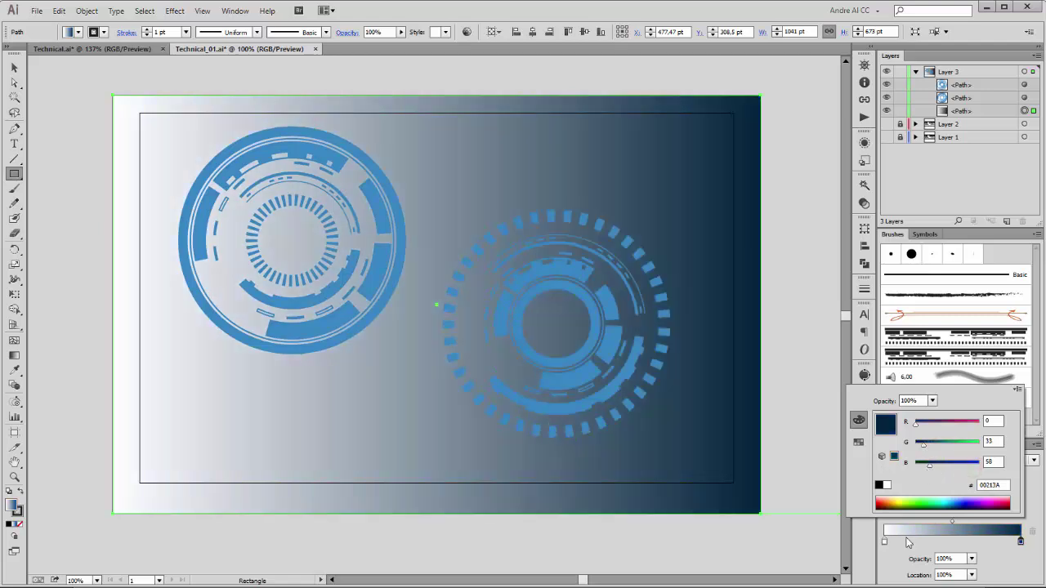
Step: Recolor the background gradient's white stop to bright blue in RGB, hex 0081FF
left_click(884, 541)
double_click(884, 541)
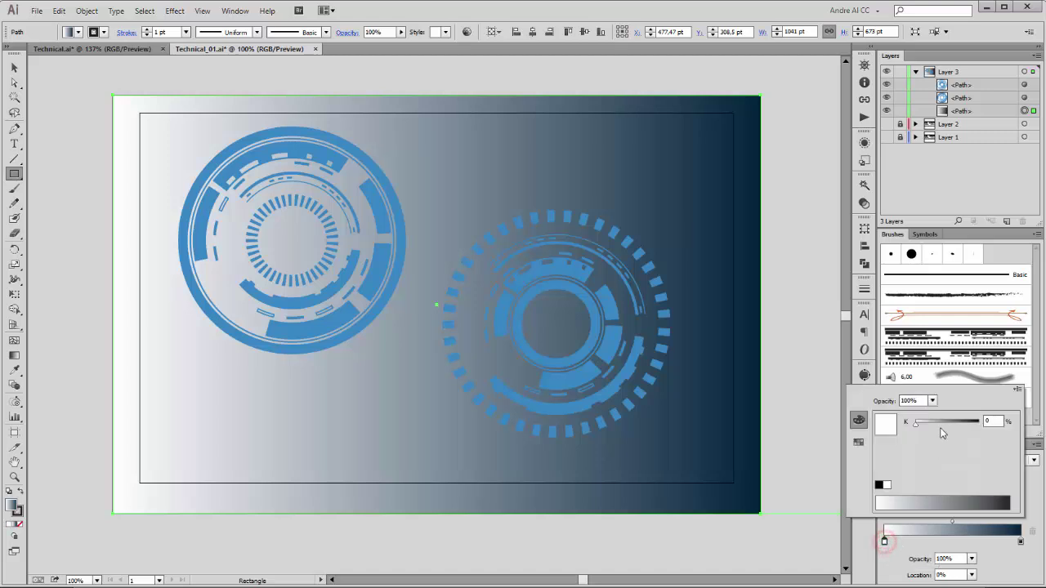
left_click(1018, 390)
left_click(979, 408)
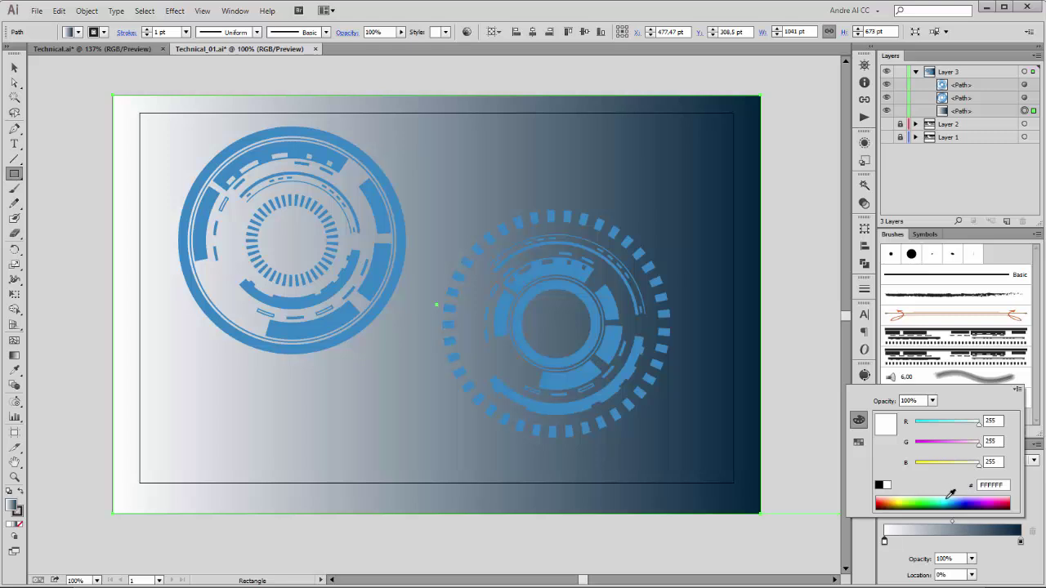
left_click(948, 496)
left_click(971, 449)
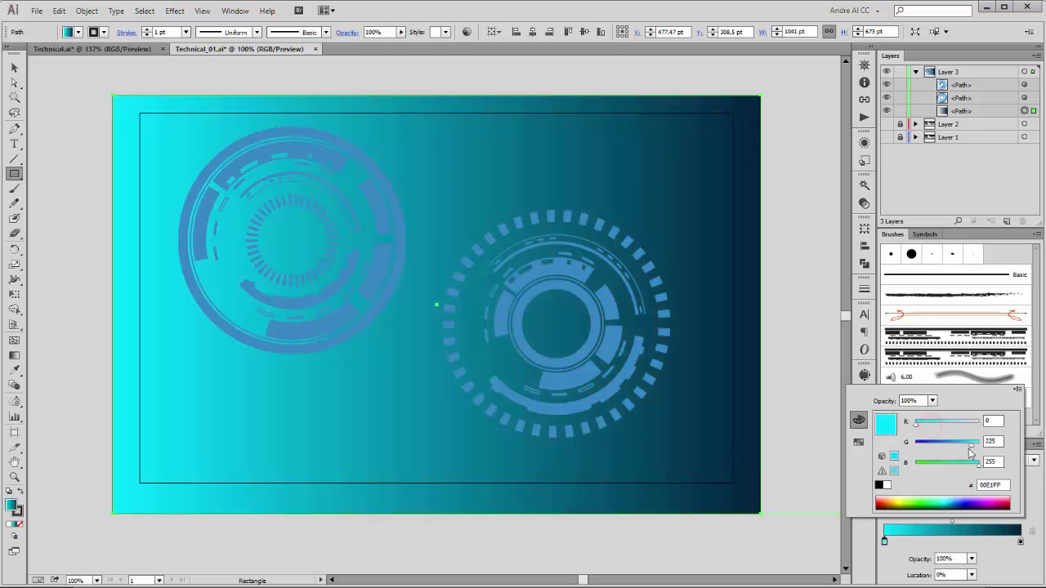
left_click_drag(971, 449, 946, 448)
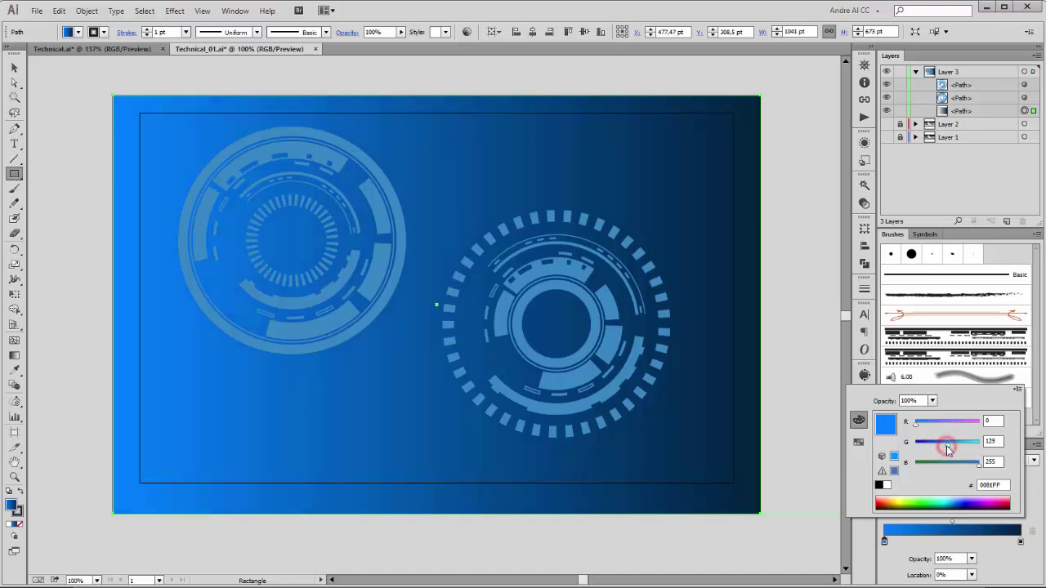
Step: Adjust the gradient's dark blue stop to RGB 0, 28, 58, hex 001C3A
left_click(1019, 543)
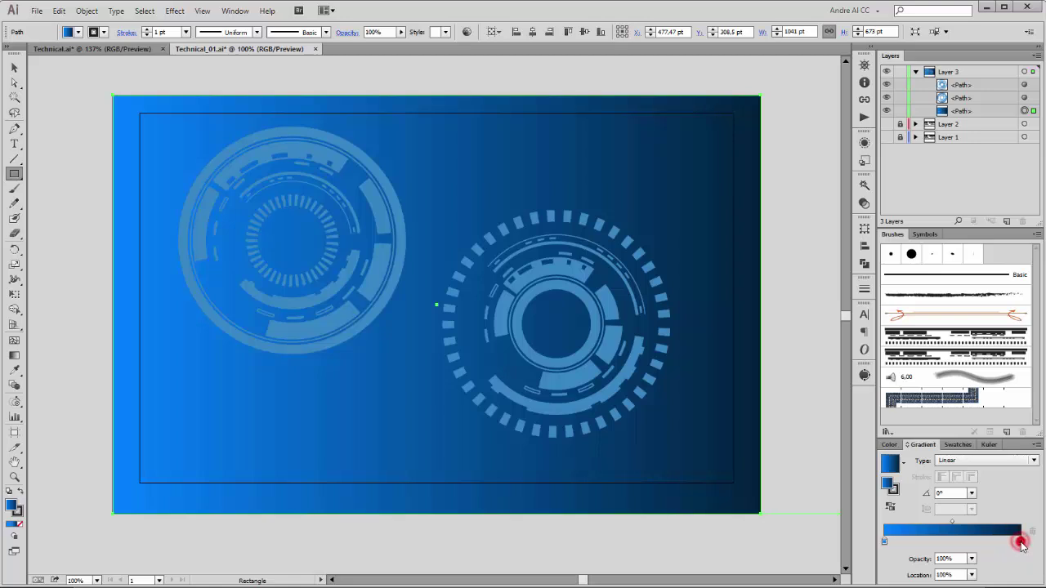
double_click(1021, 542)
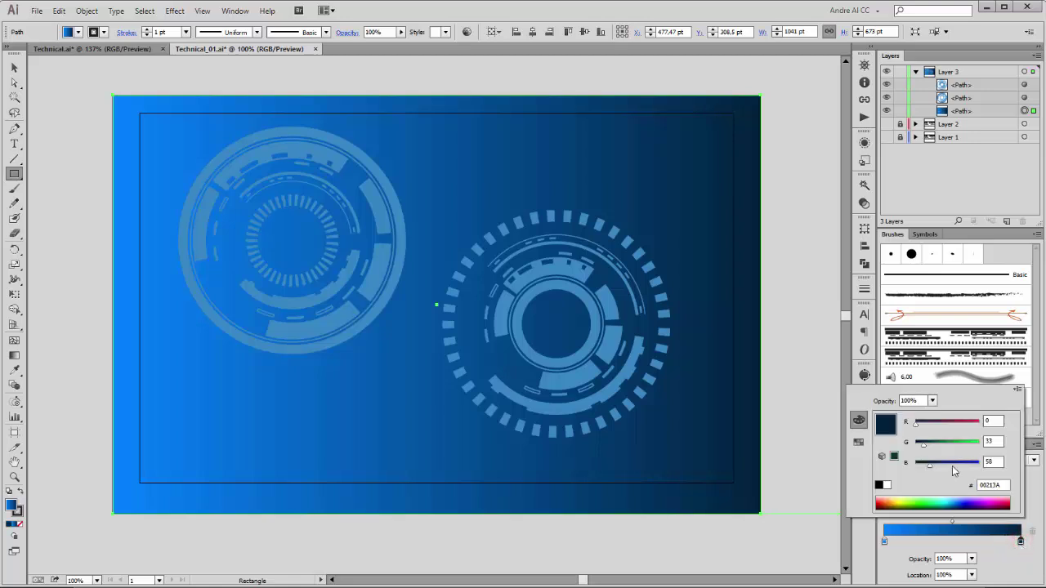
left_click_drag(923, 447, 922, 446)
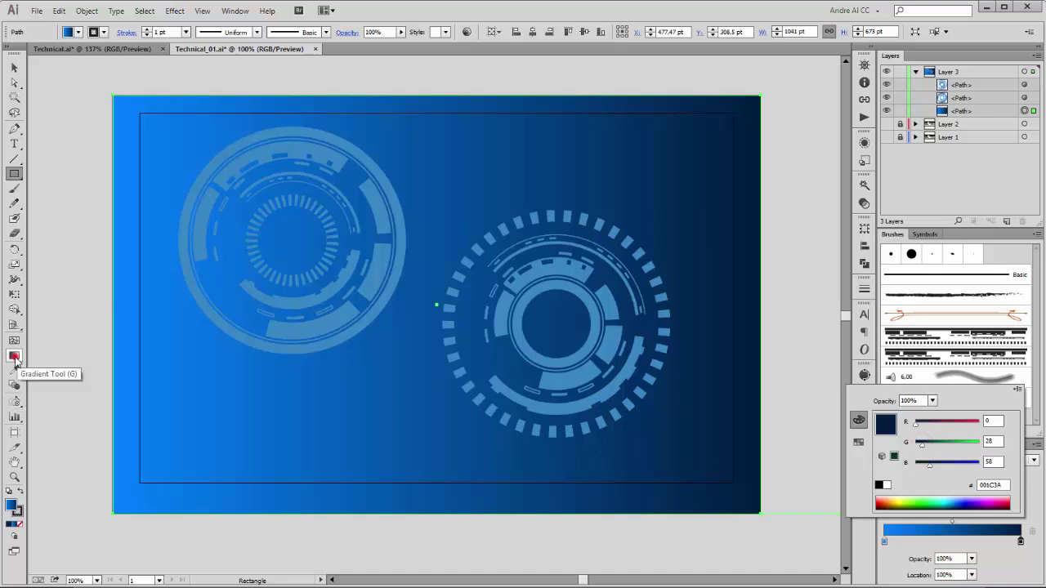
left_click_drag(187, 161, 582, 362)
left_click(59, 10)
left_click(75, 25)
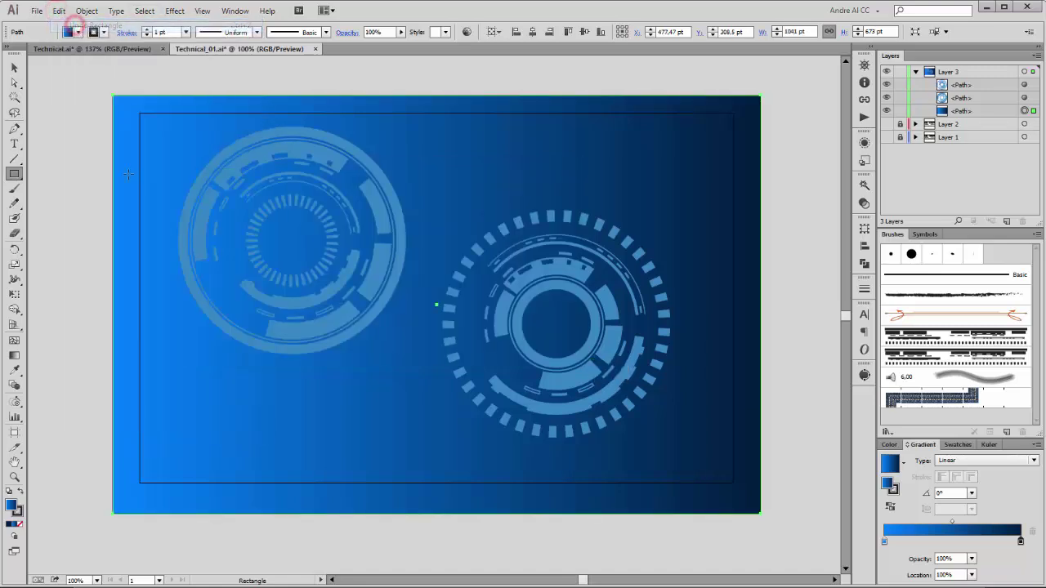
Step: Redirect the background's linear gradient diagonally from the upper left circle area to the artboard's lower right, at about -27°
left_click(14, 355)
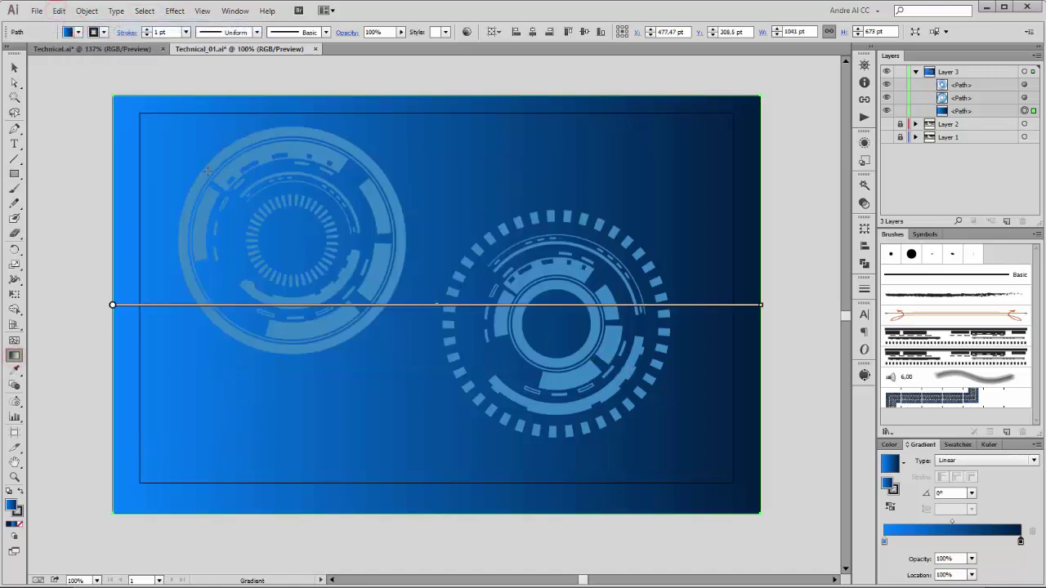
mouse_move(167, 166)
left_mouse_down()
mouse_move(602, 392)
mouse_move(665, 409)
mouse_move(659, 416)
mouse_move(714, 455)
mouse_move(697, 437)
left_mouse_up()
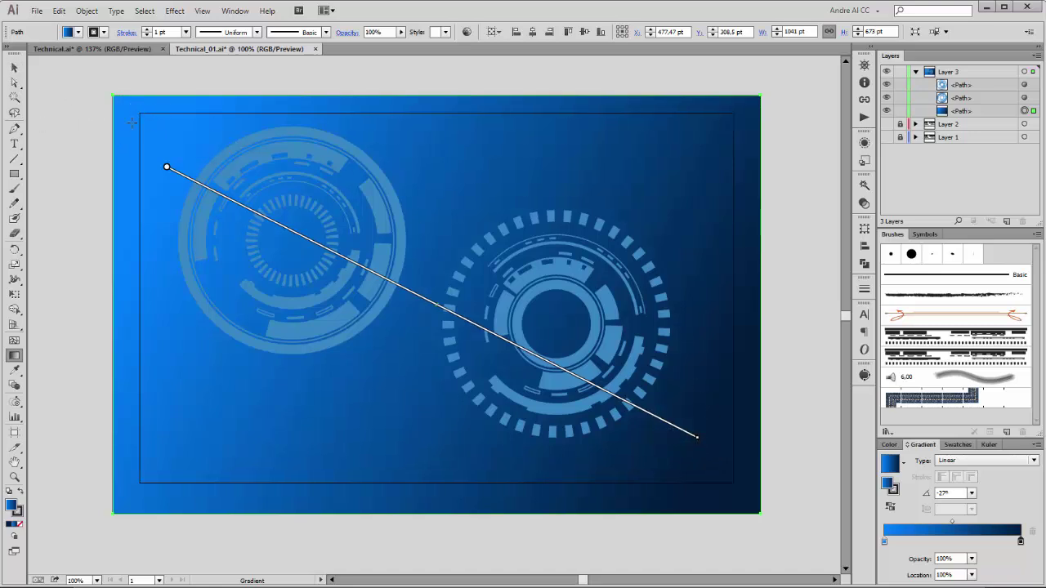
left_click(15, 69)
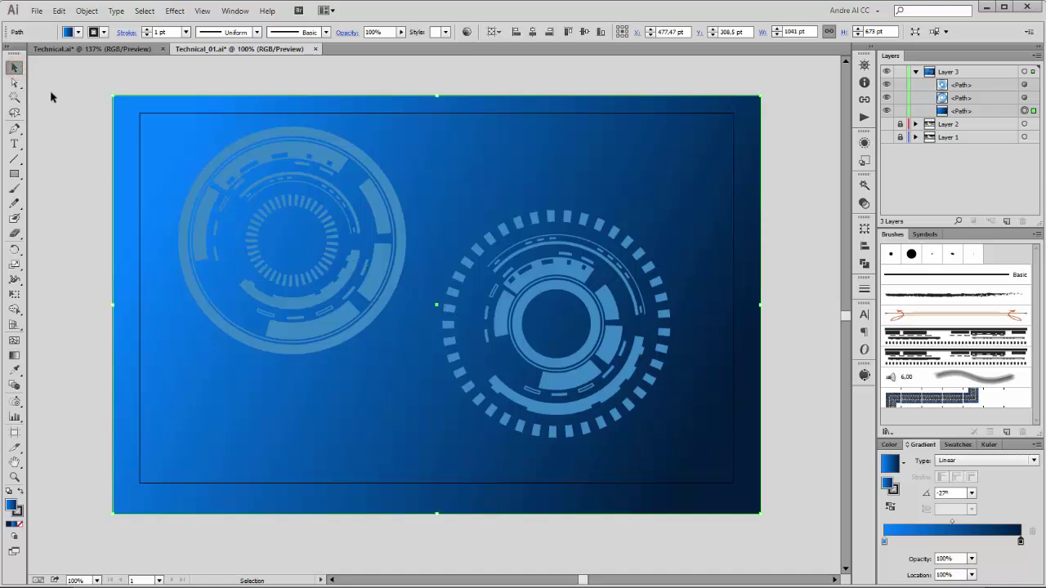
Step: Turn off Smart Guides and draw a rectangle about 954 by 595 pt exactly along the artboard's edges
left_click(15, 173)
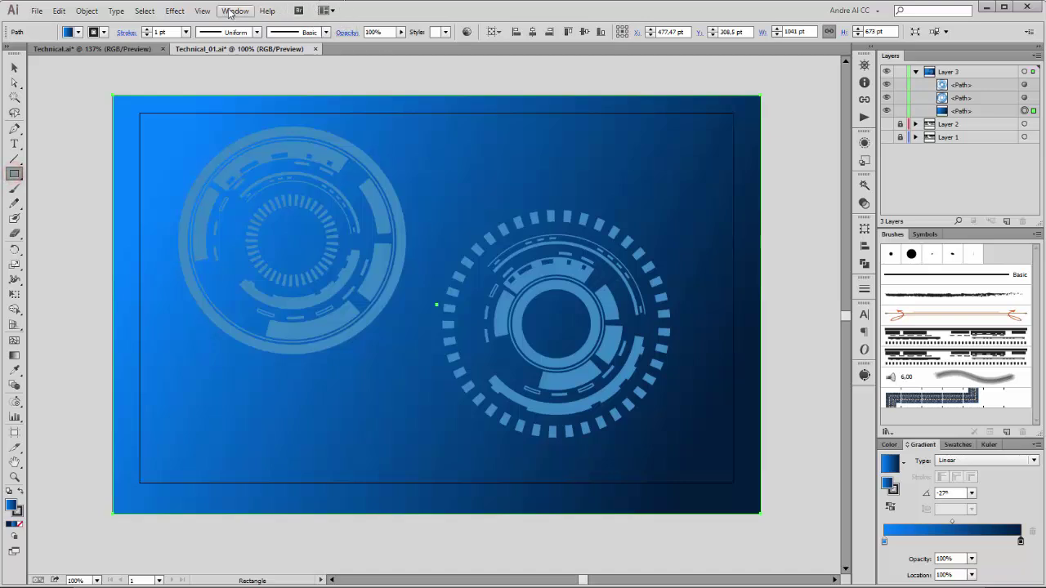
left_click(203, 11)
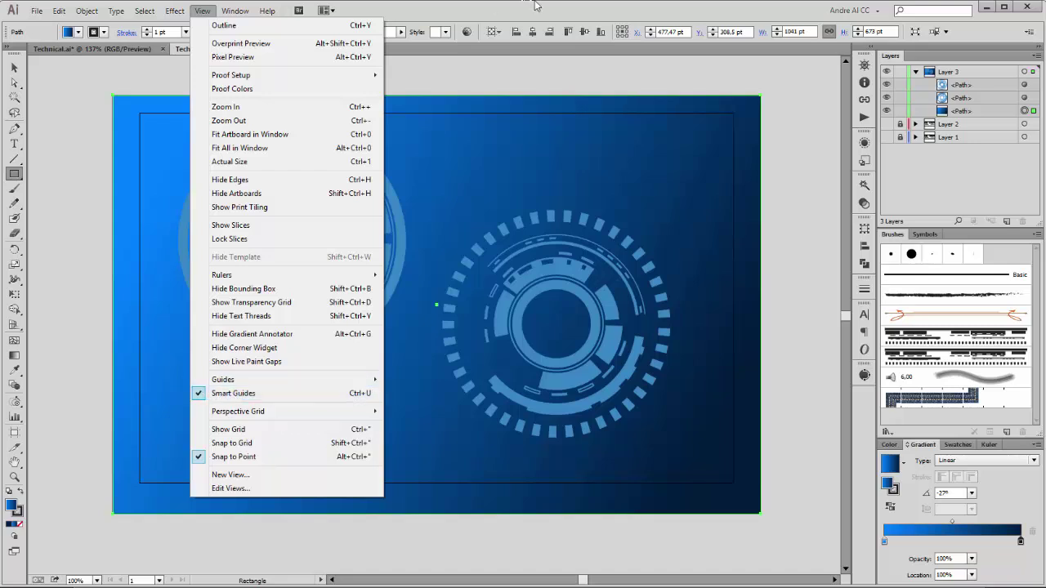
left_click(234, 394)
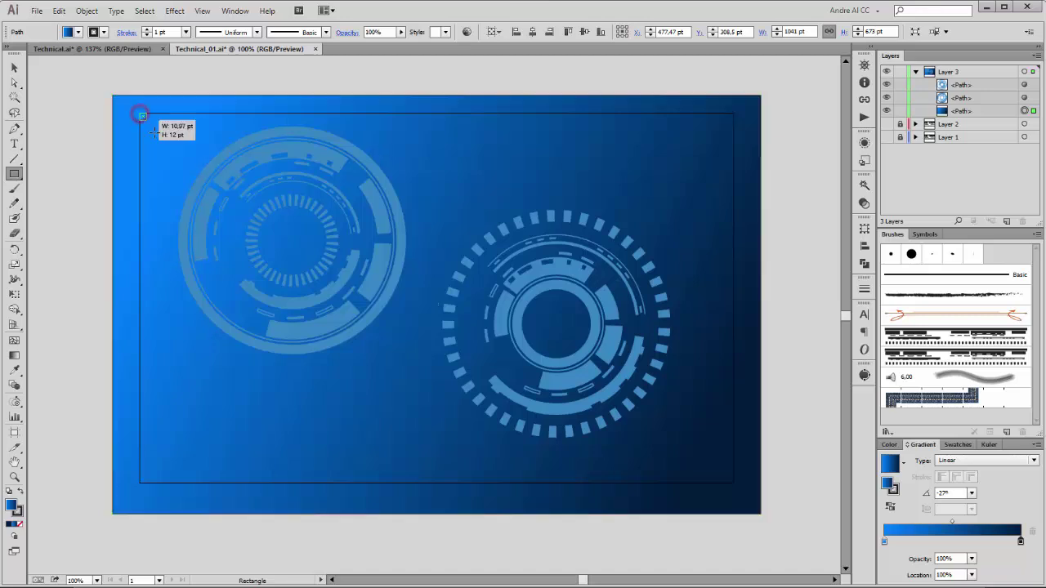
left_click_drag(140, 113, 733, 482)
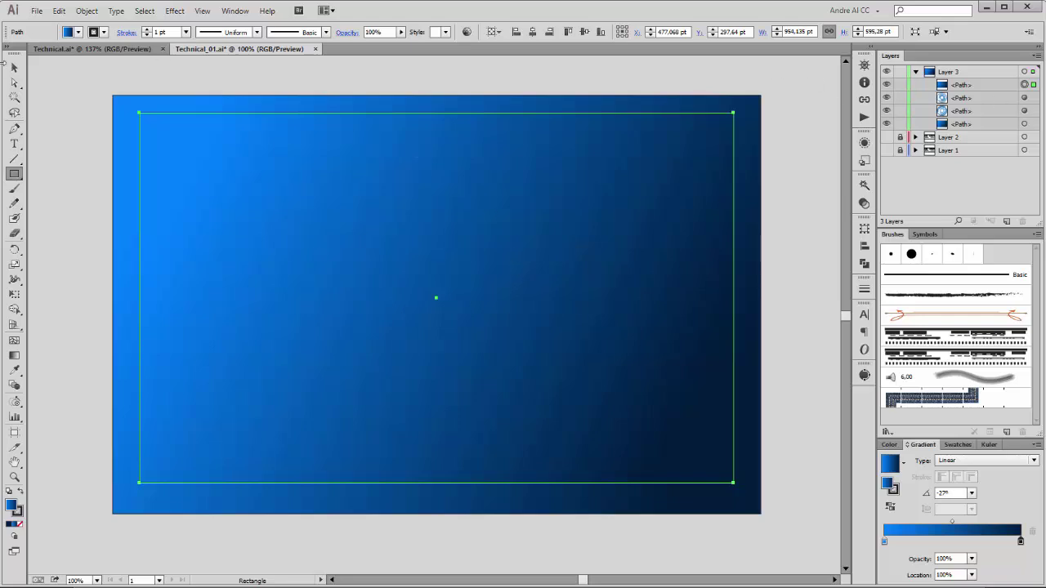
left_click(13, 67)
left_click(789, 86)
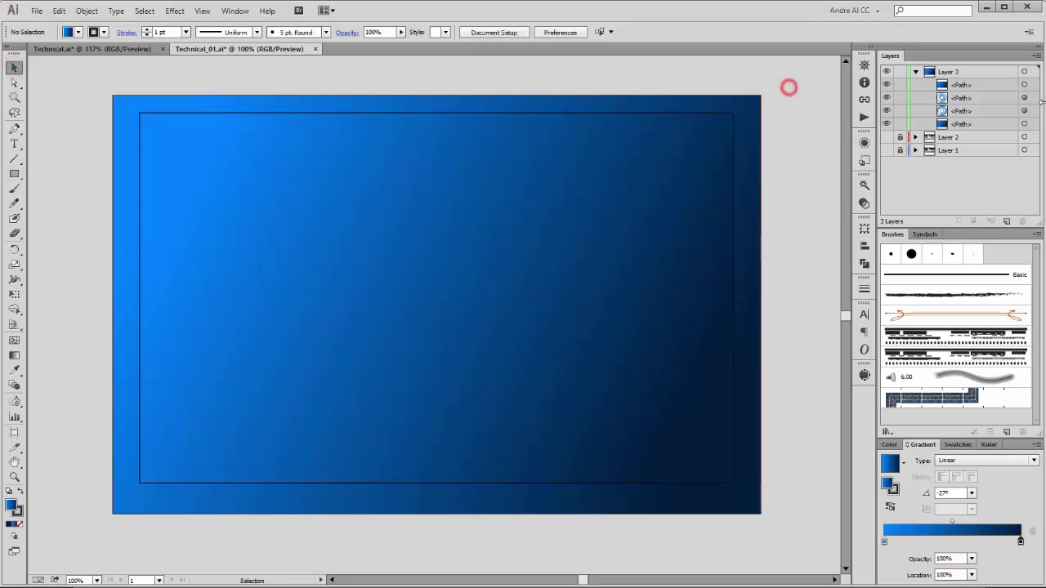
Step: Make a clipping mask for Layer 3 with the artboard-sized rectangle as its topmost path
mouse_move(994, 84)
left_mouse_down()
mouse_move(989, 100)
mouse_move(989, 82)
left_mouse_up()
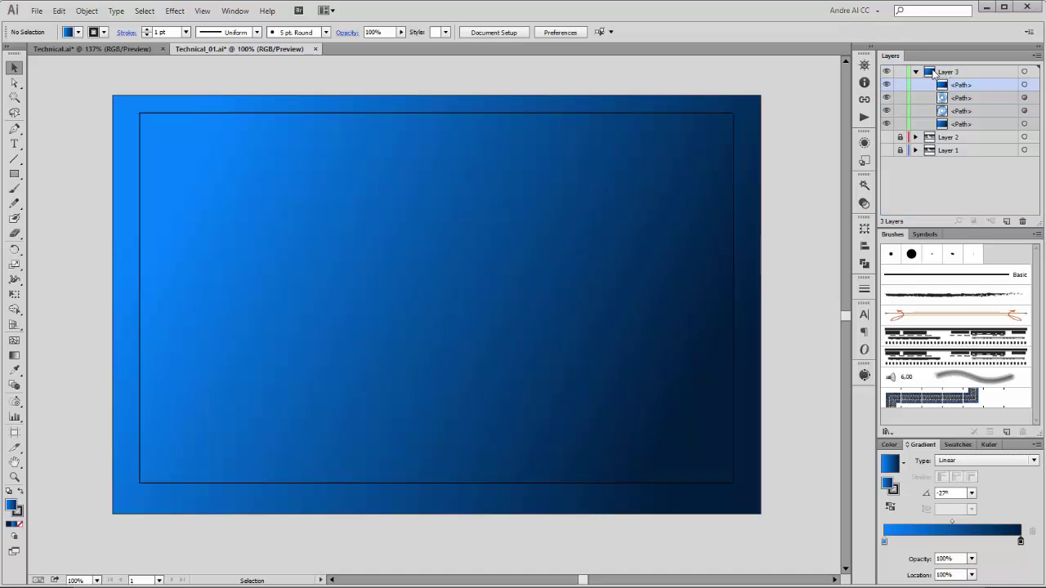
left_click(981, 72)
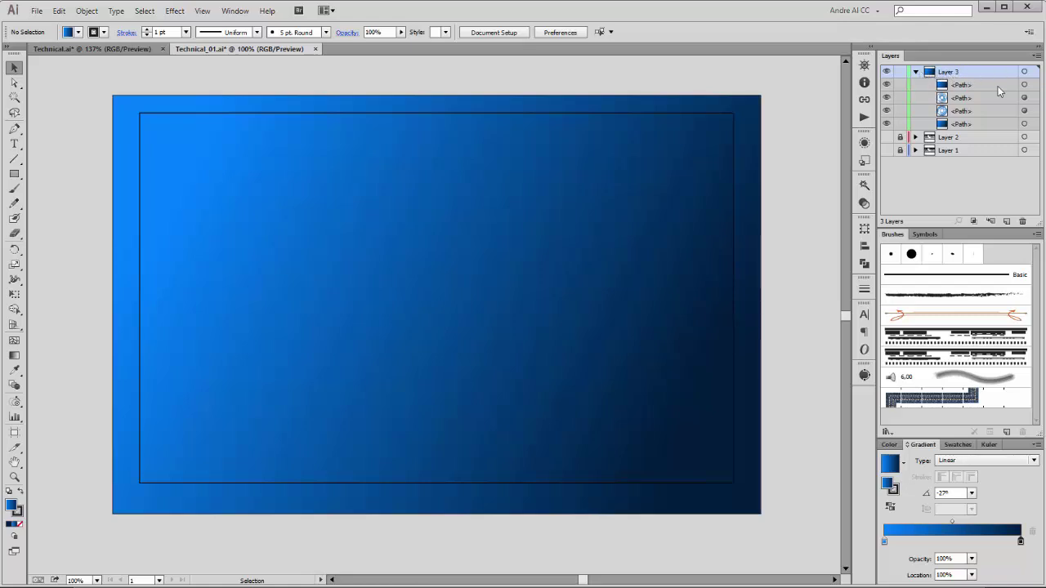
left_click(974, 221)
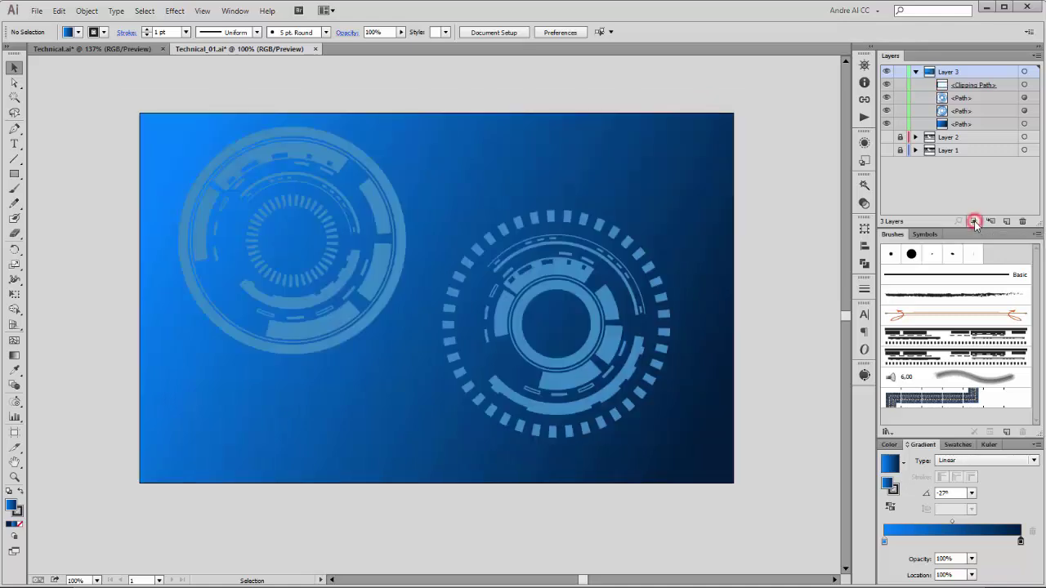
left_click(966, 124)
left_click(1023, 124)
left_click(986, 110)
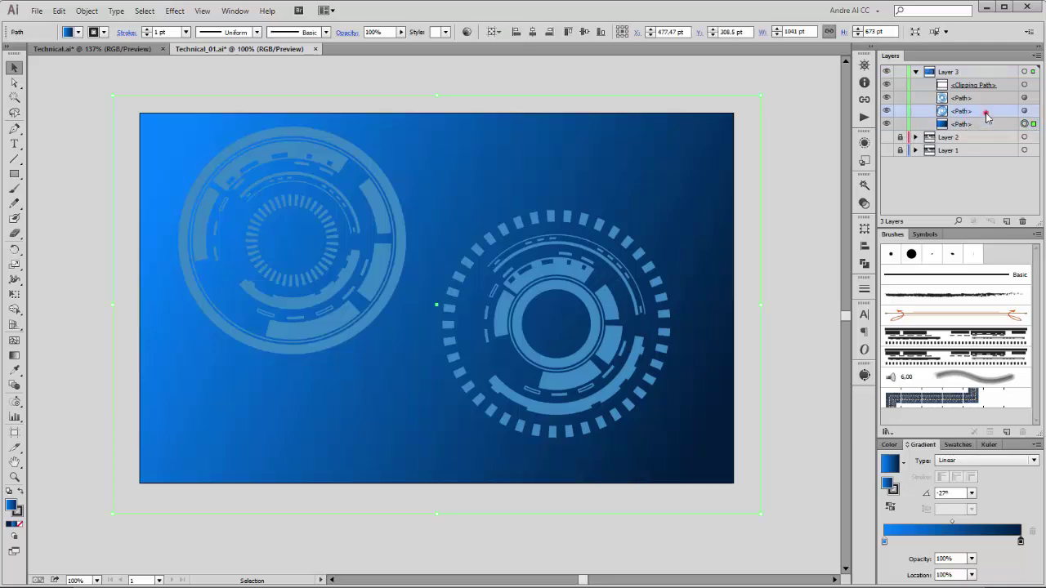
left_click(997, 85)
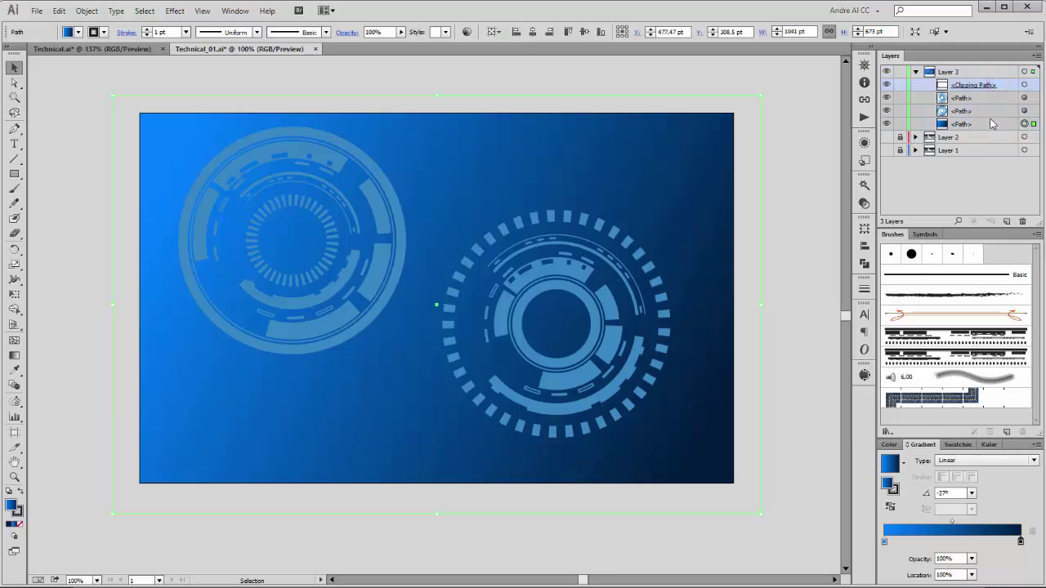
left_click(993, 114)
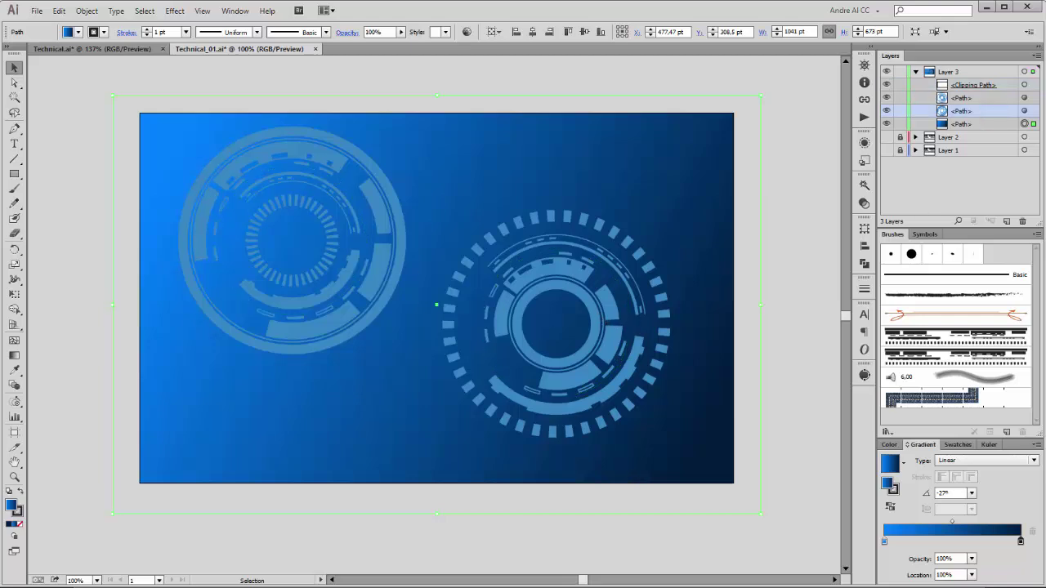
Step: Move the lower right circle beneath the upper left circle in Layer 3's stacking order
left_click(1024, 97)
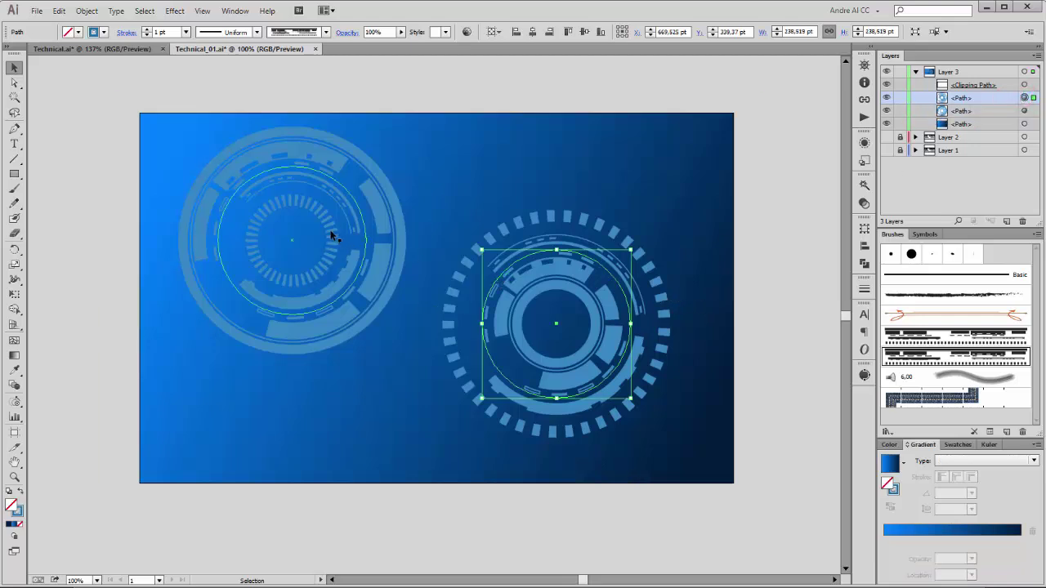
left_click_drag(1007, 97, 1013, 116)
Step: Set the upper left circle's stroke color to the CMYK Cyan swatch
left_click(1025, 98)
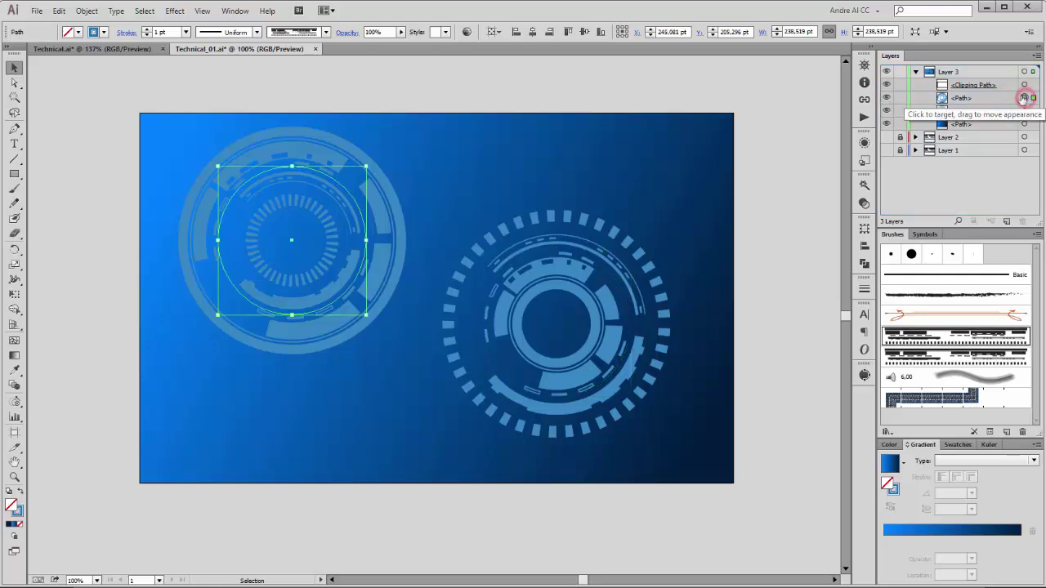
left_click(104, 32)
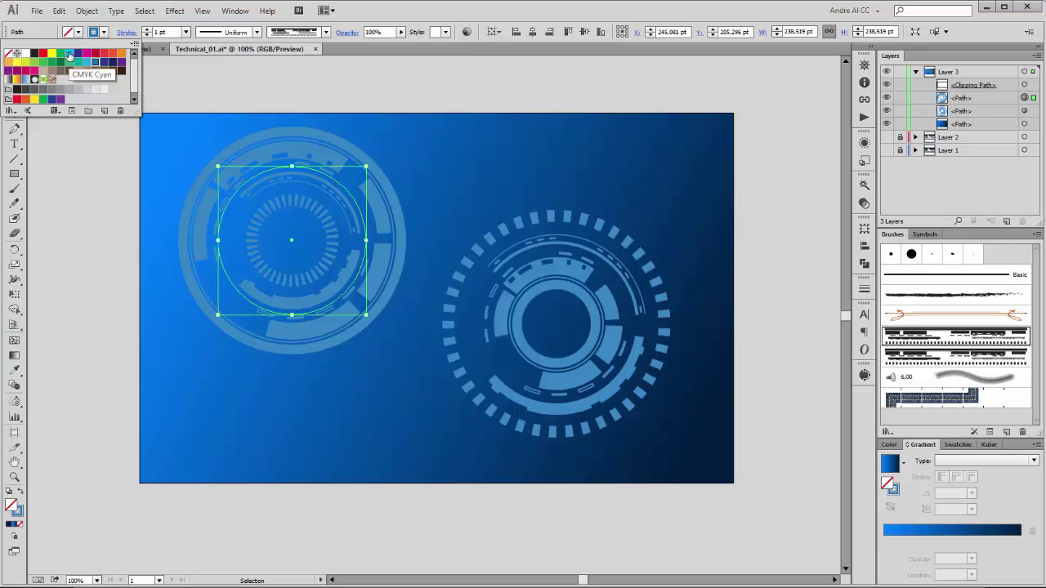
left_click(70, 54)
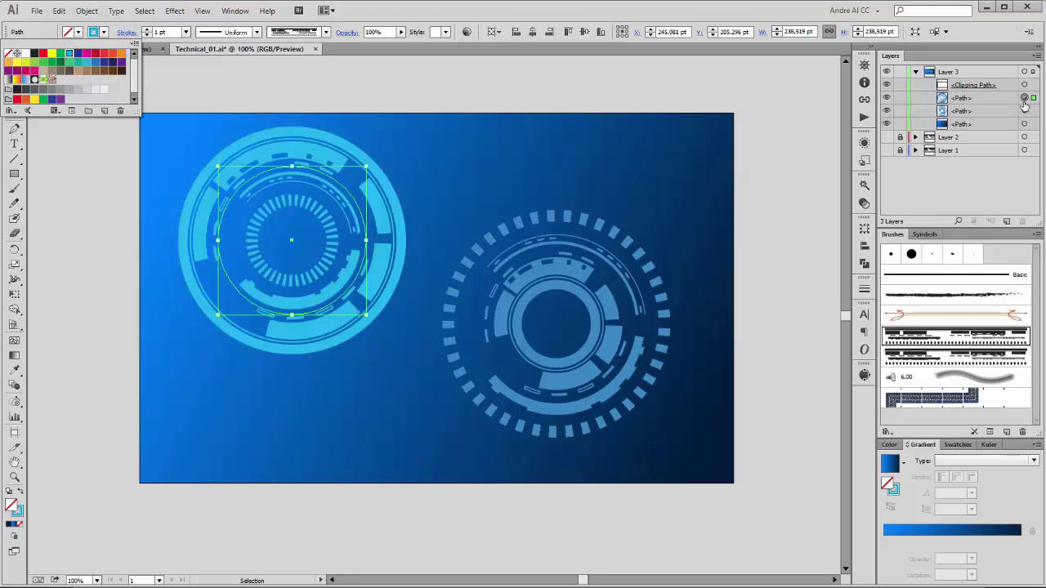
key("Escape")
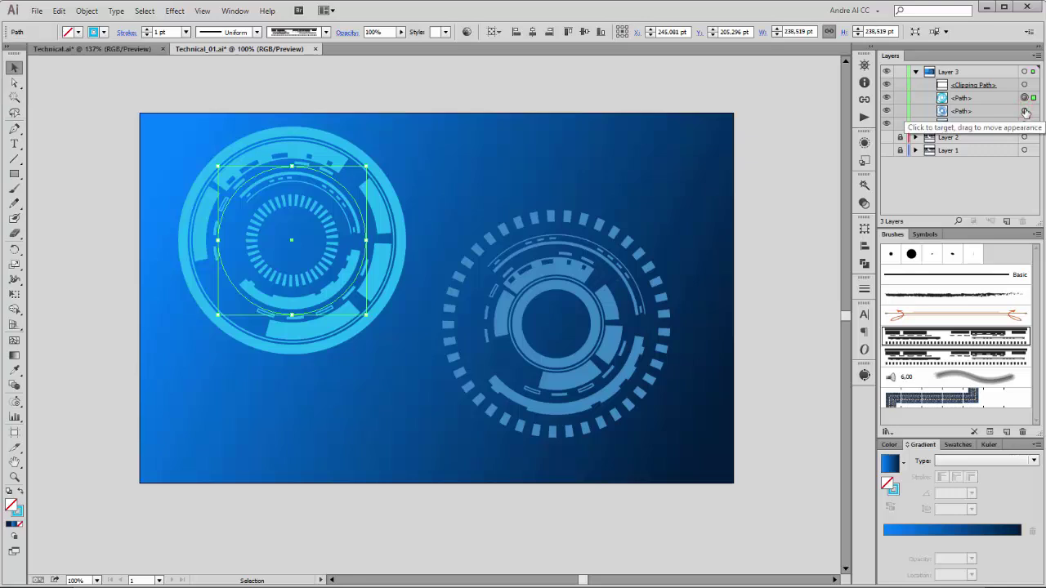
Step: Enlarge the lower right circle with Free Transform to about 348 by 348 pt and reposition it within the artboard's right half
left_click(1024, 110)
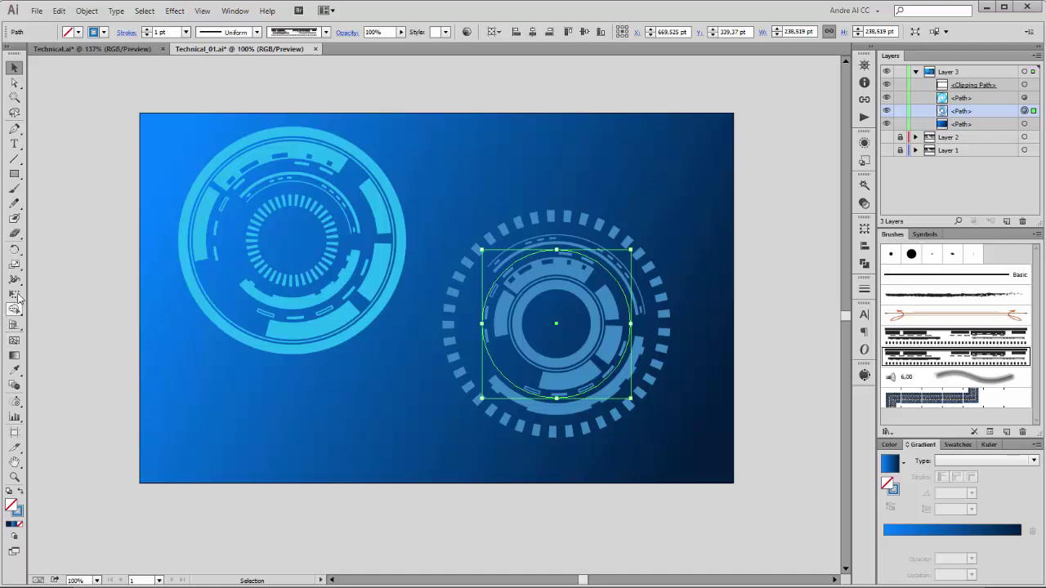
left_click(14, 294)
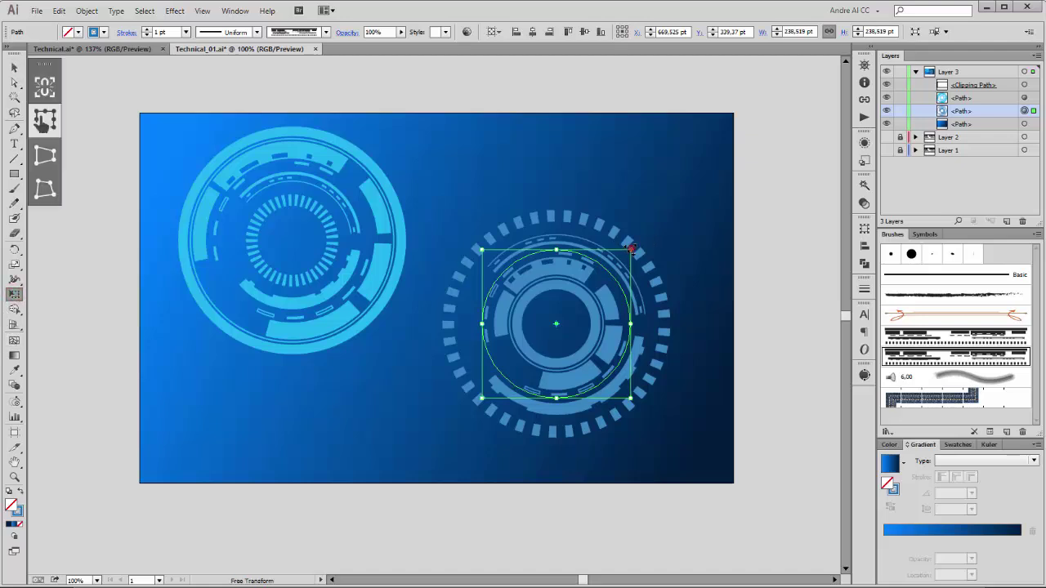
left_click_drag(631, 249, 685, 197)
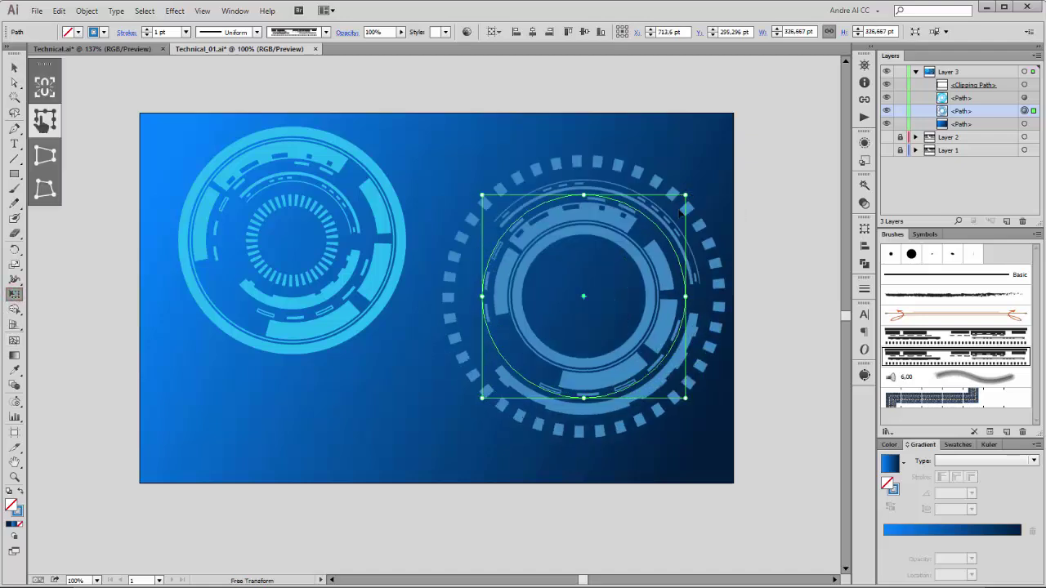
left_click_drag(660, 268, 642, 293)
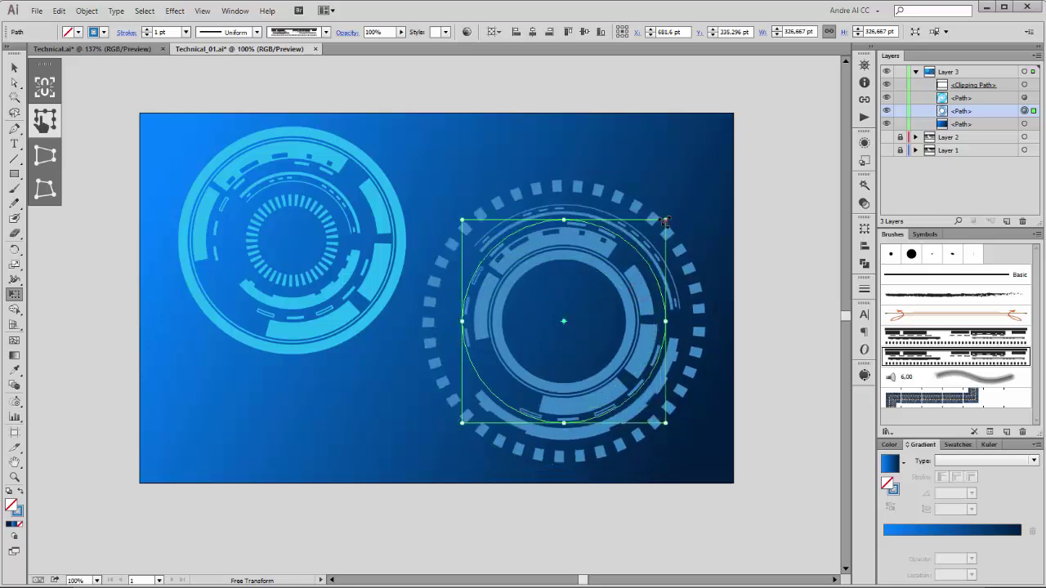
mouse_move(666, 221)
left_mouse_down()
mouse_move(692, 206)
mouse_move(683, 217)
left_mouse_up()
left_click_drag(658, 288, 663, 303)
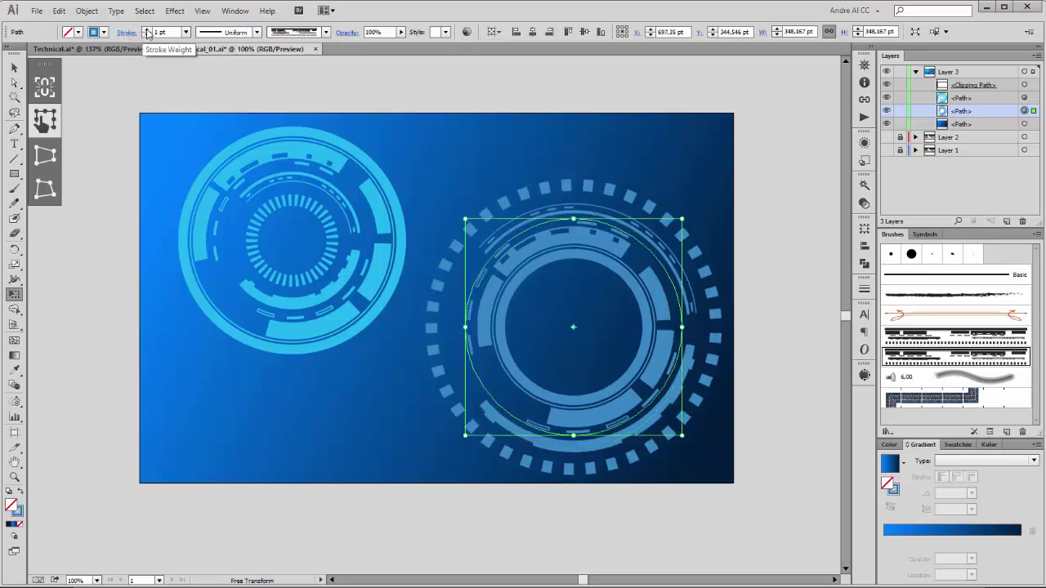
Step: Set the lower right circle's stroke weight to 1.5 pt and scale its path down to about 313 by 313 pt
left_click(147, 29)
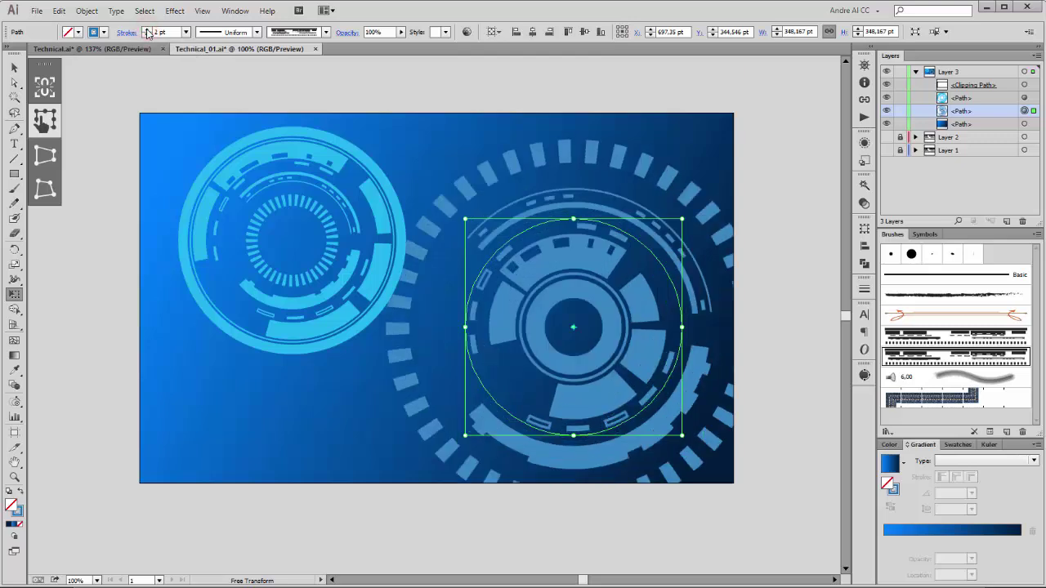
left_click(146, 30)
key("ctrl+z")
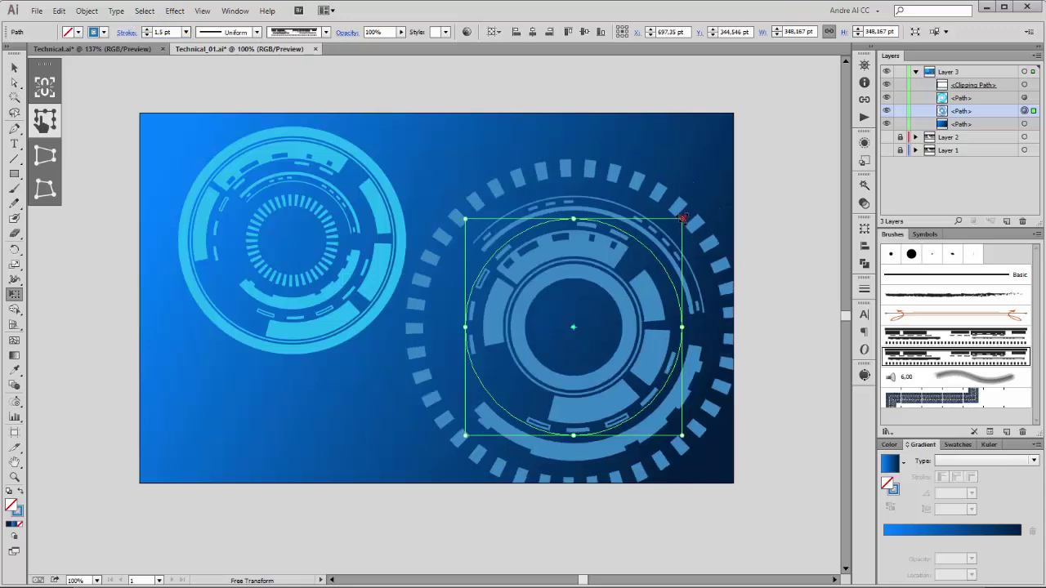
left_click_drag(683, 219, 661, 241)
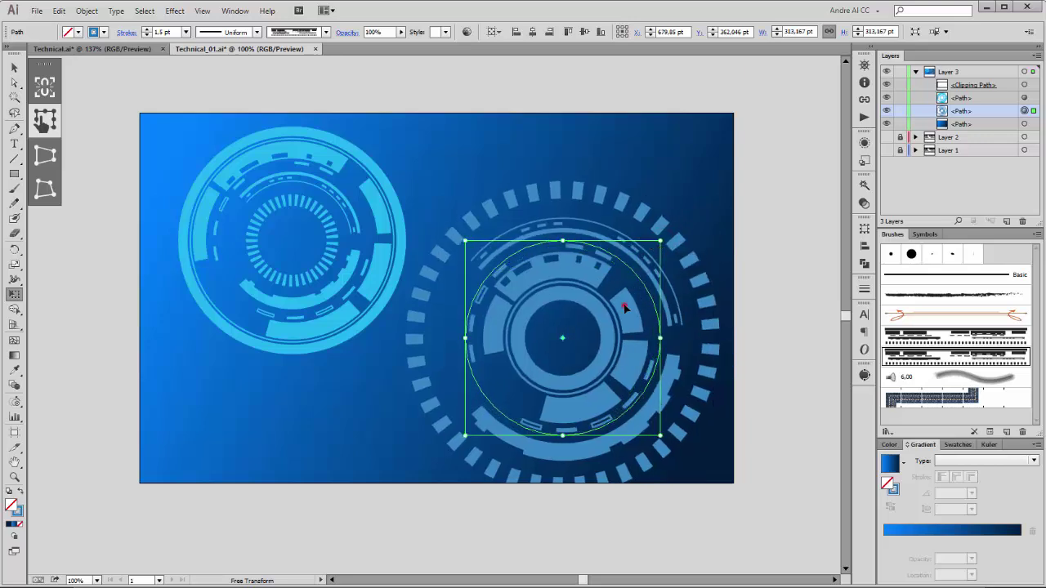
Step: Move the large lower right circle up about 38 pt so its tooth ring fits fully inside the artboard
left_click_drag(624, 307, 624, 287)
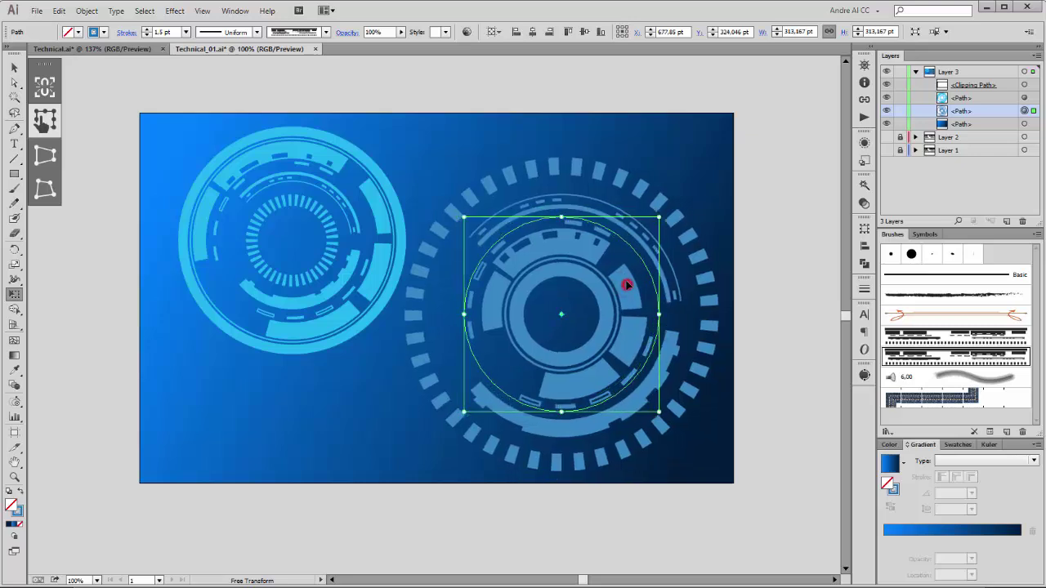
left_click(626, 284)
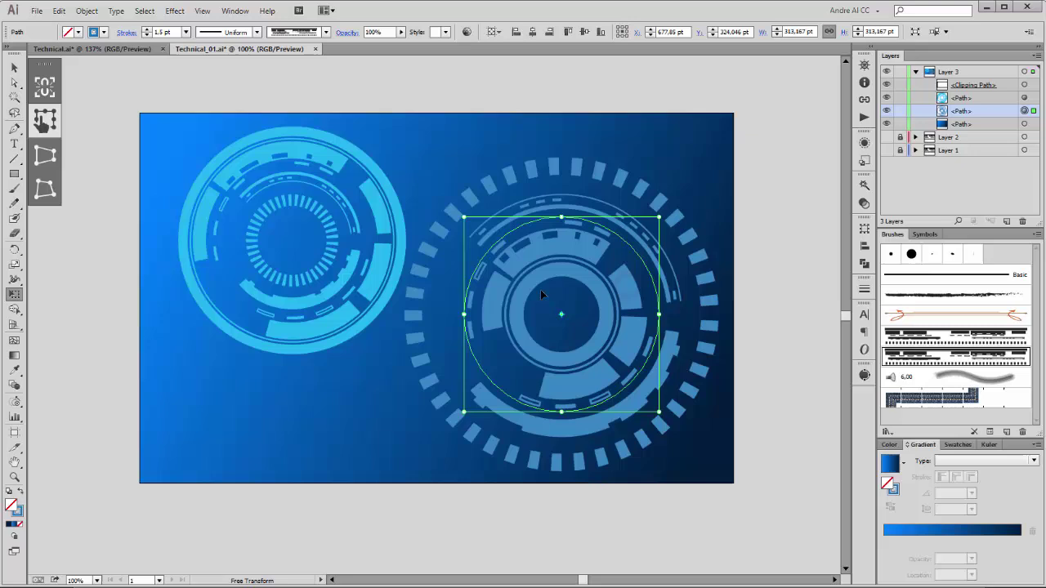
Step: Scale the upper left circle down to about 186 by 186 pt and set its stroke weight to 0.5 pt
left_click(311, 137)
left_click_drag(365, 167, 363, 196)
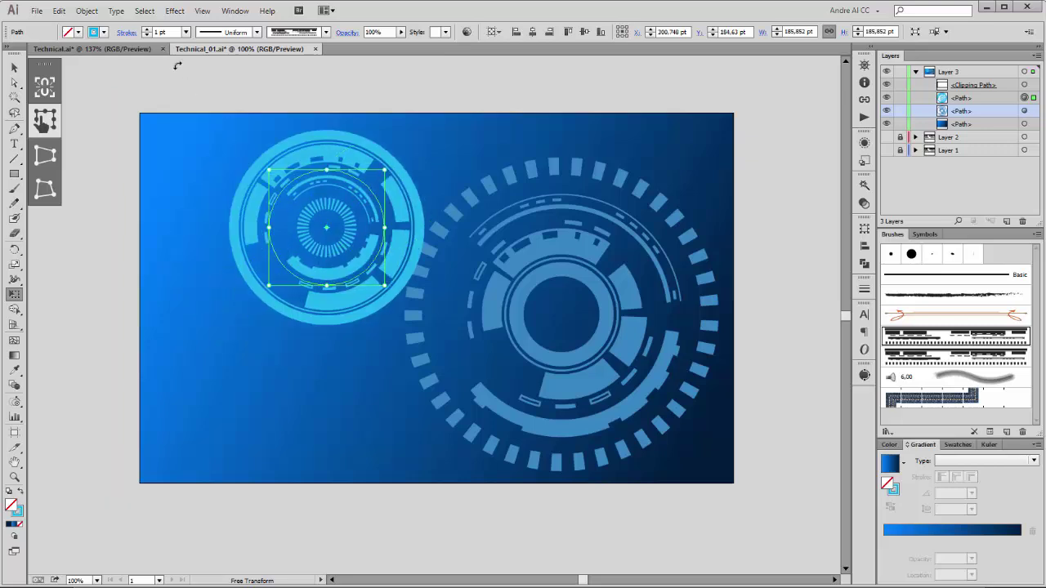
left_click(146, 28)
left_click(145, 35)
left_click(187, 32)
left_click(204, 71)
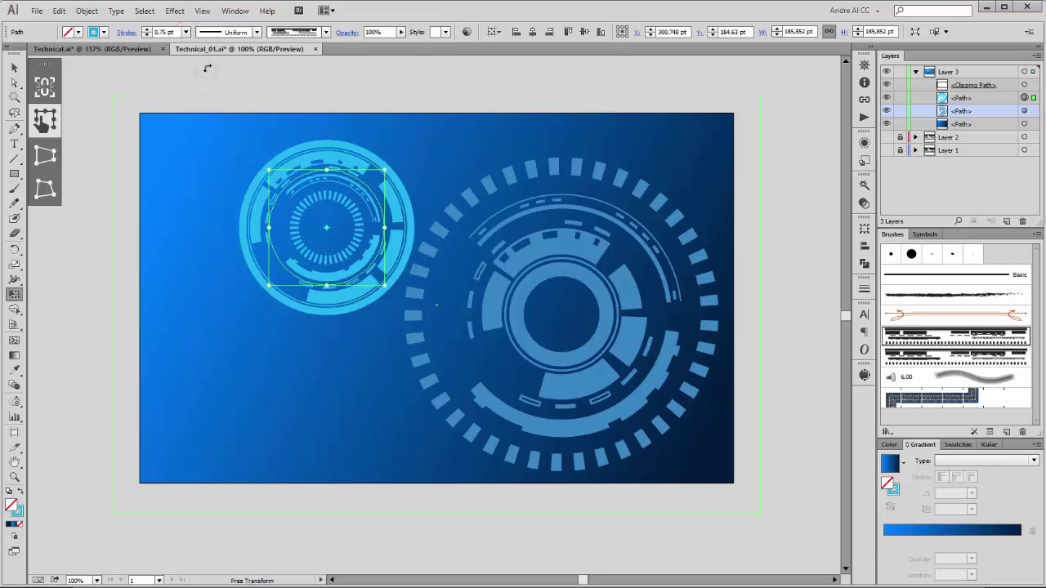
left_click(187, 33)
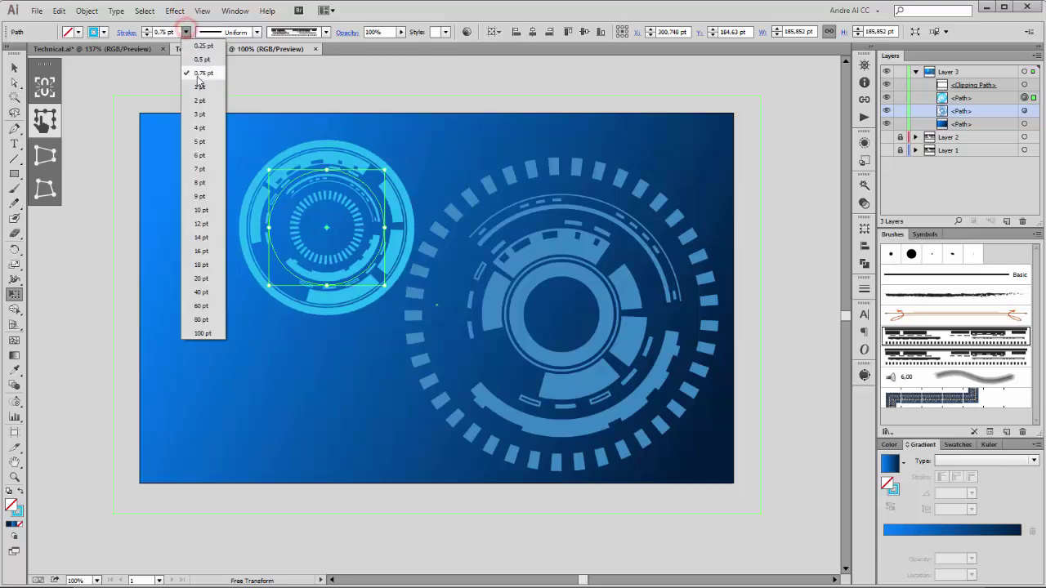
left_click(198, 62)
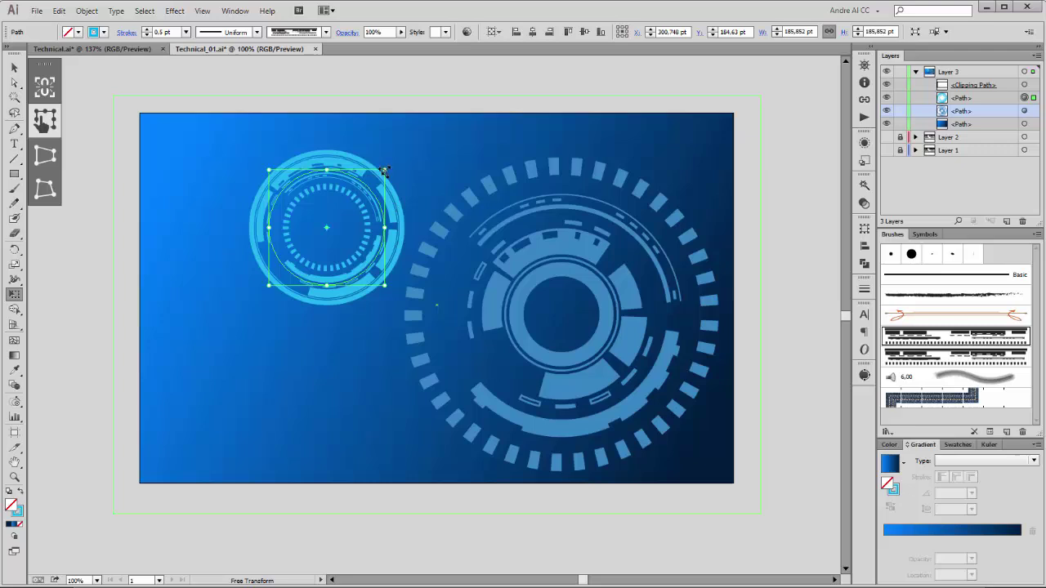
Step: Enlarge the upper left circle to about 266 by 266 pt with a 0.75 pt stroke, and shift it slightly toward the large circle
left_click_drag(395, 165, 406, 149)
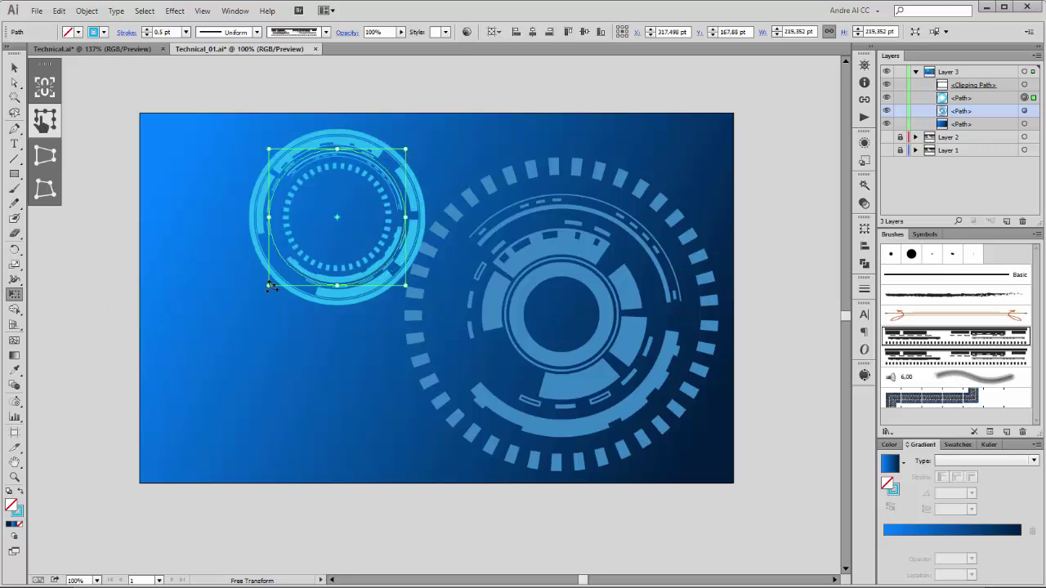
left_click_drag(269, 288, 227, 318)
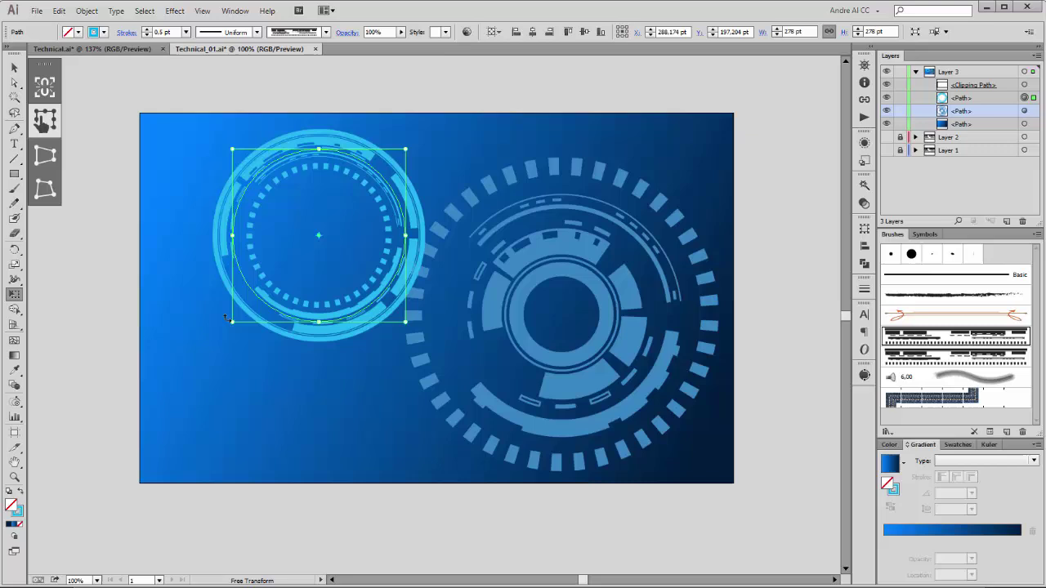
left_click(186, 32)
left_click(193, 72)
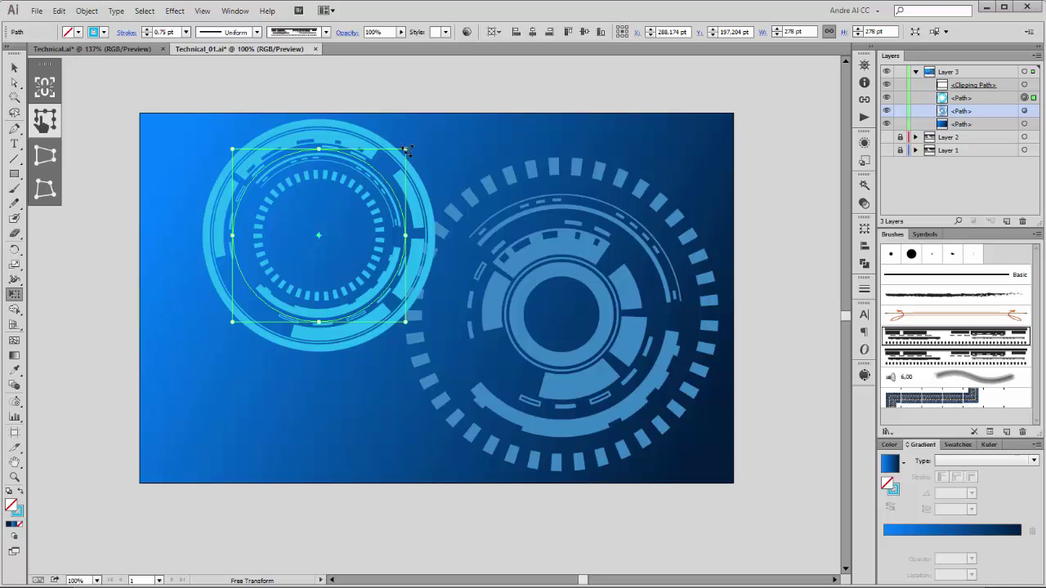
left_click_drag(406, 149, 394, 158)
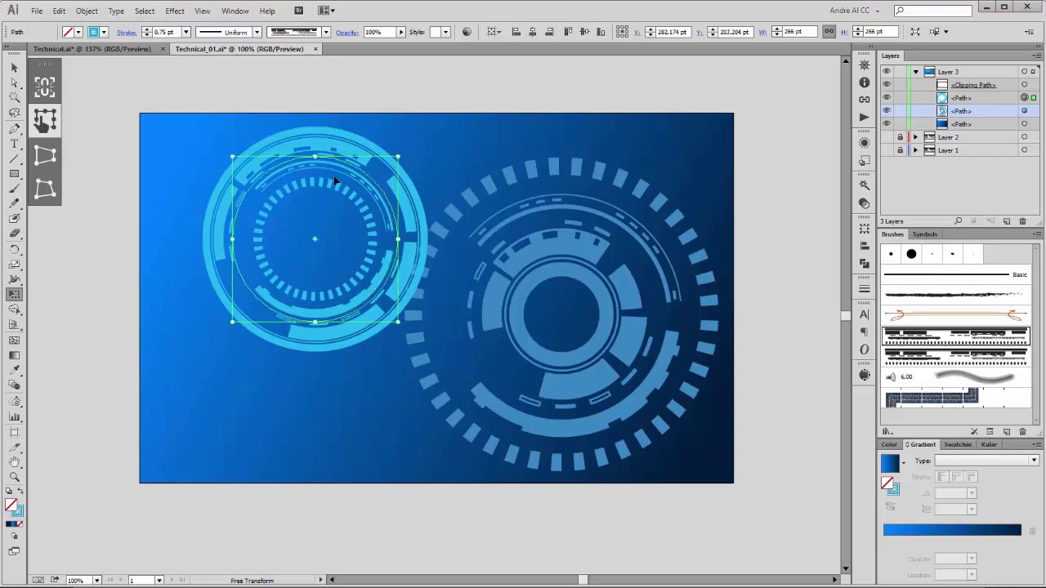
left_click_drag(332, 164, 353, 168)
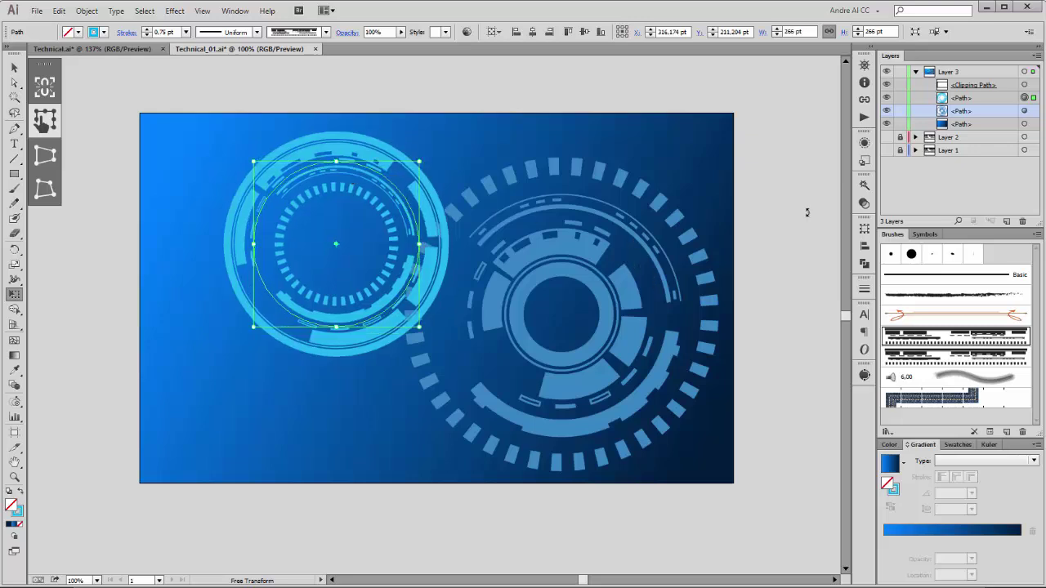
Step: Expand the appearance of both brushed circles into editable groups
left_click(1025, 111, "shift")
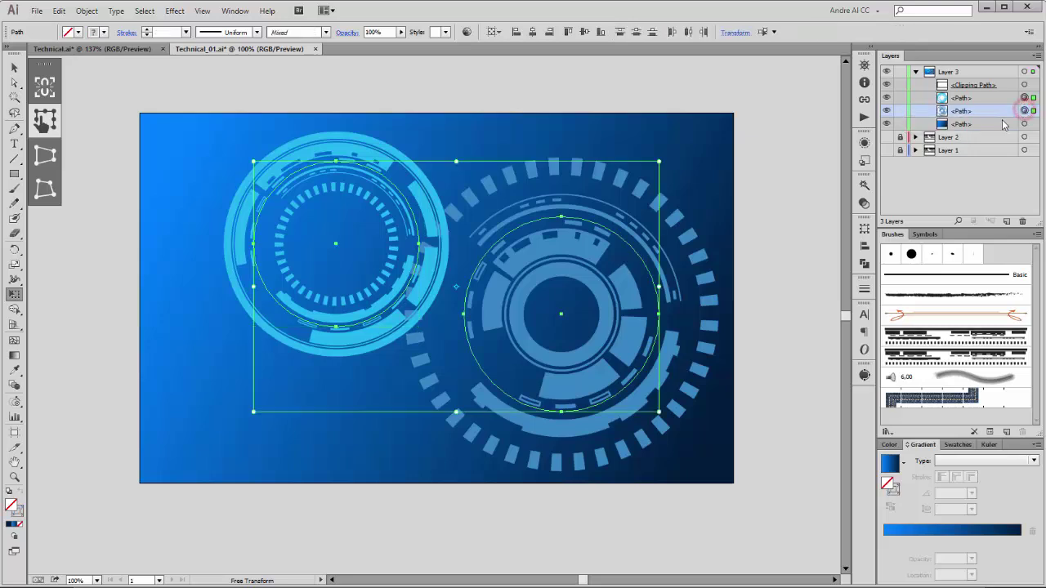
left_click(86, 11)
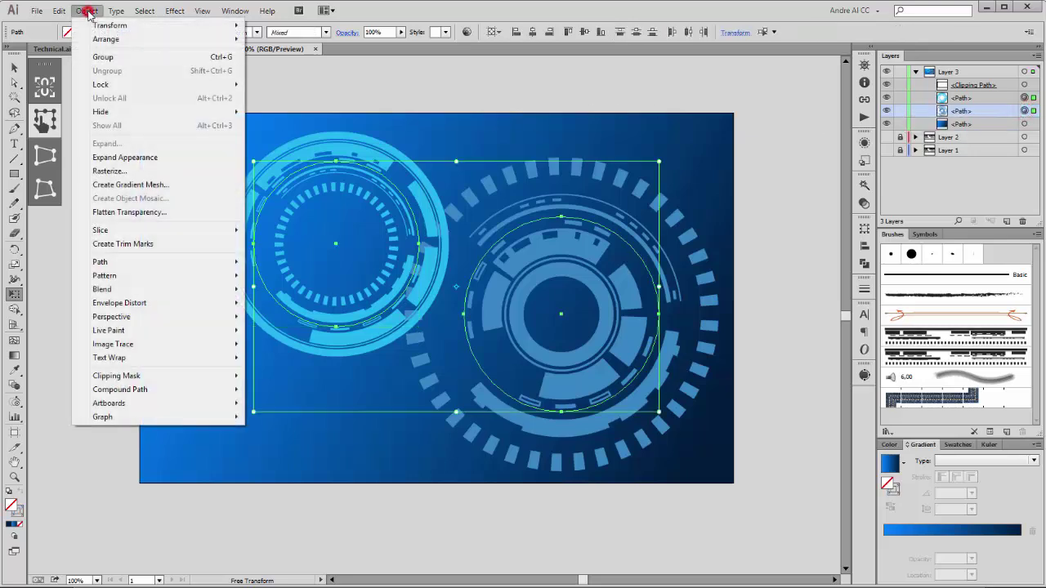
left_click(117, 159)
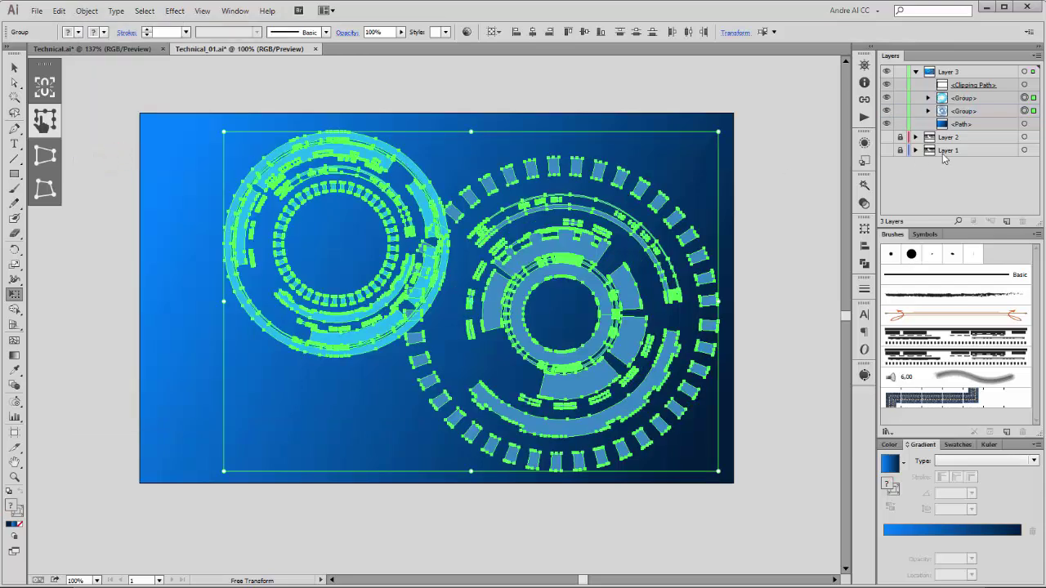
Step: Fill the expanded lower right circle group with the blue-to-dark linear gradient and hide its selection edges
left_click(1024, 111)
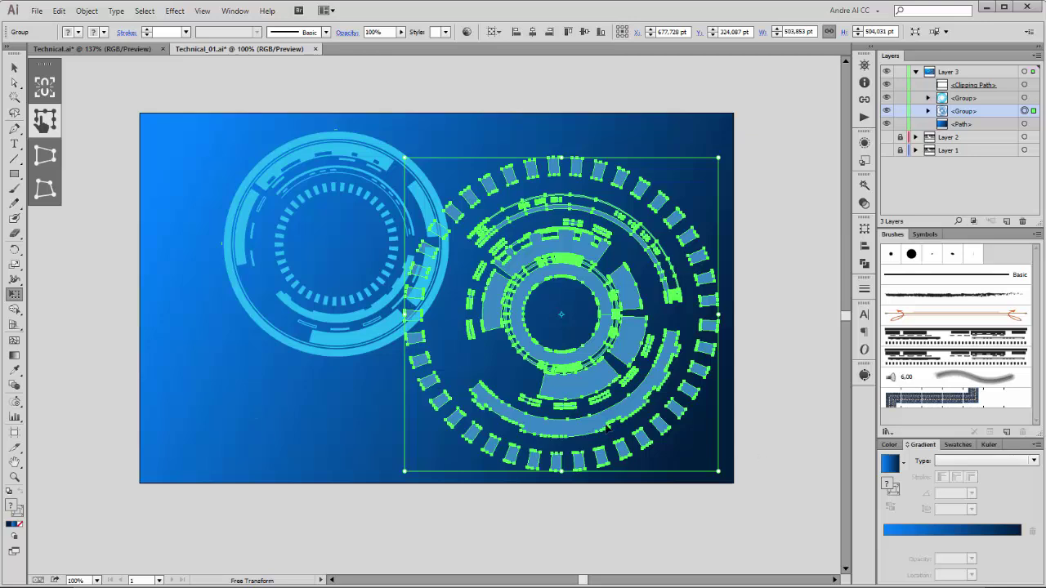
left_click(893, 465)
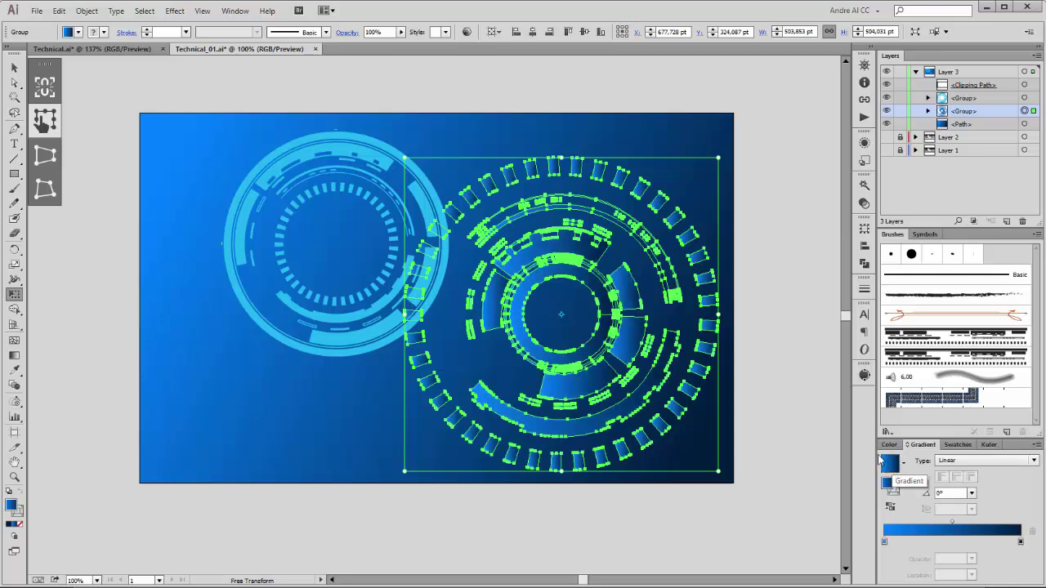
left_click(13, 356)
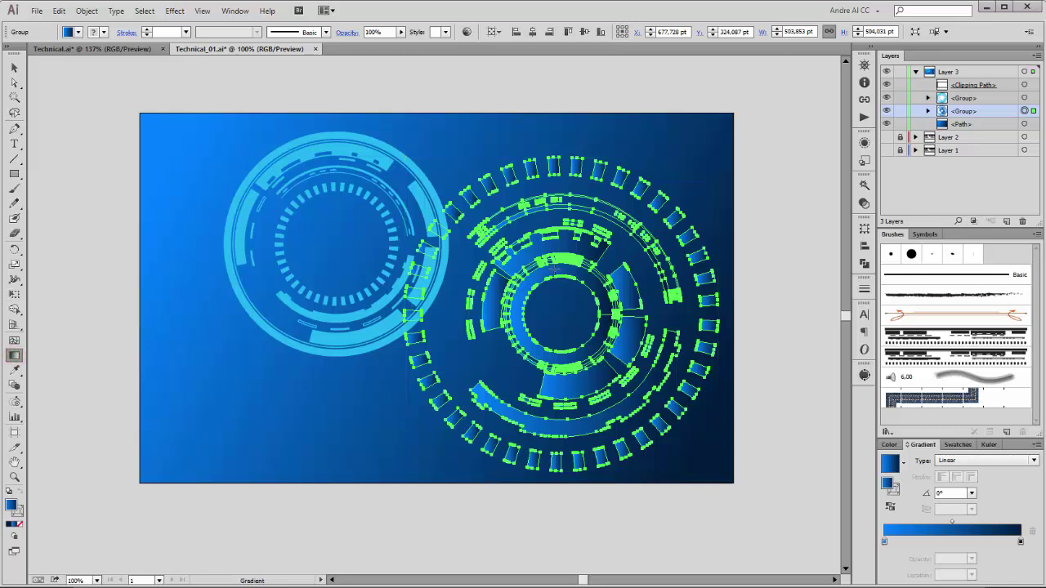
key("v")
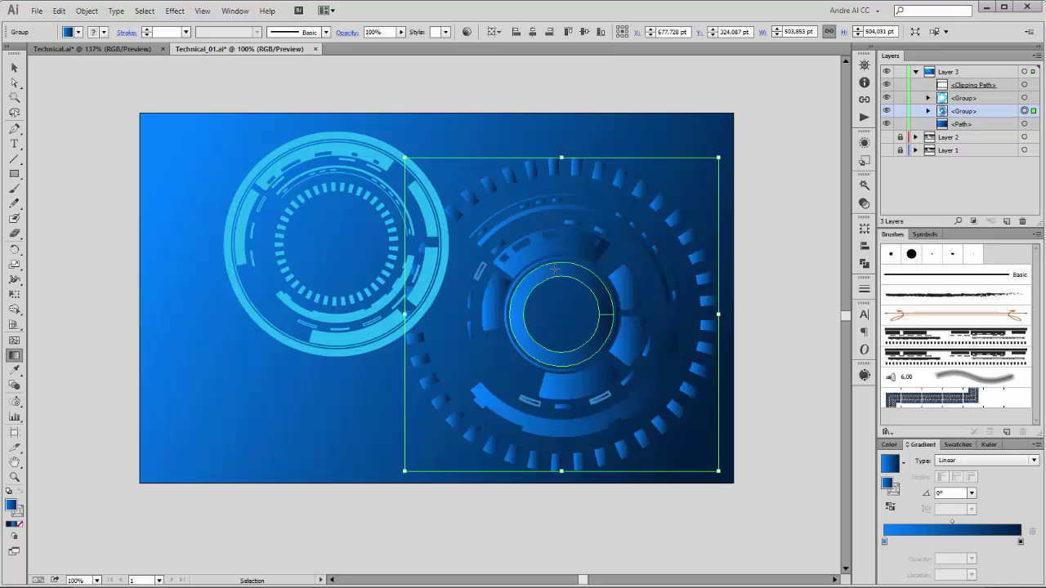
key("g")
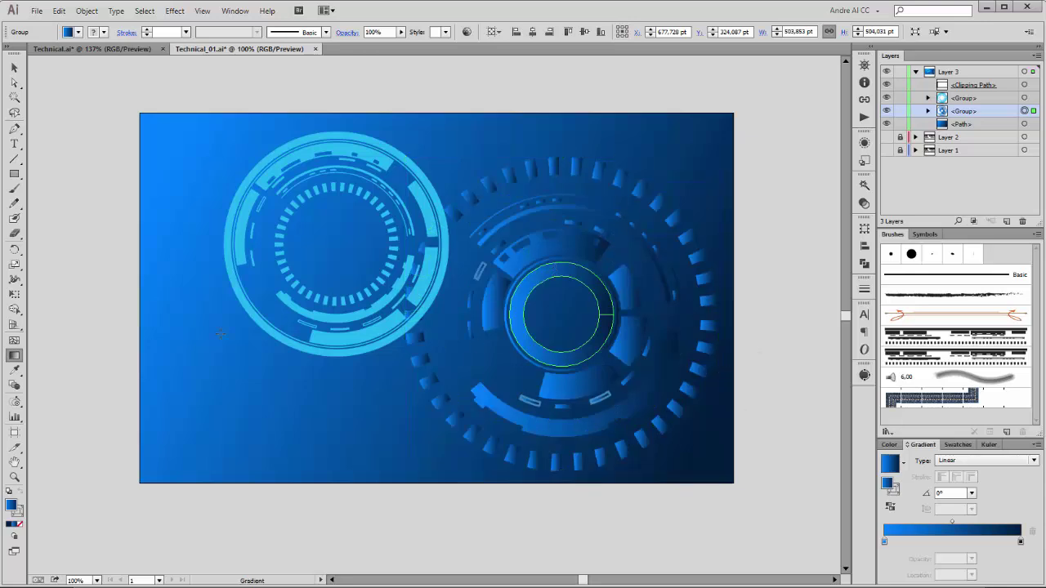
Step: Try several linear gradient directions across the whole lower right circle group with the Gradient tool, ending at about -46°
left_click_drag(635, 232, 484, 398)
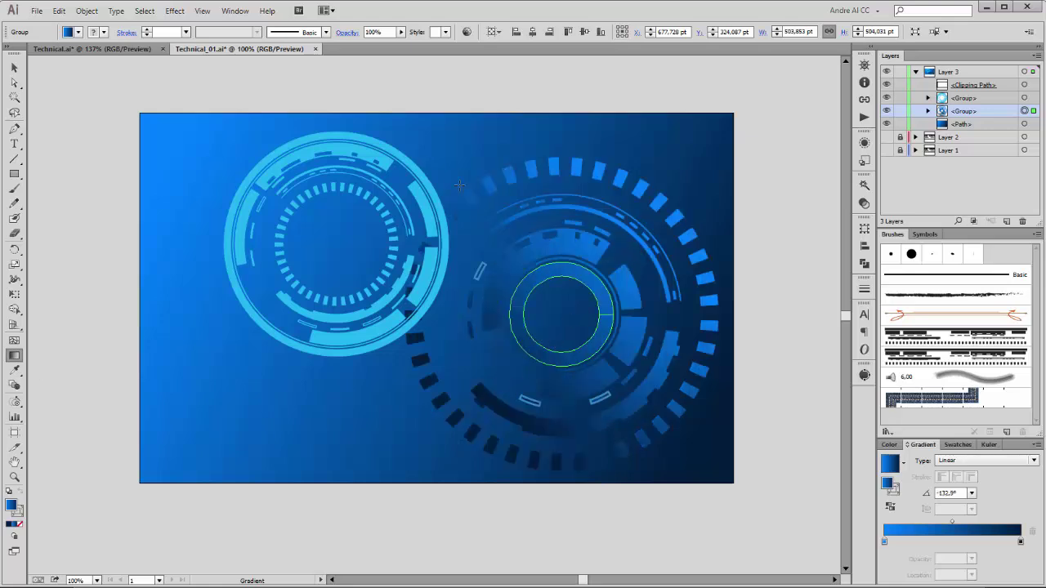
left_click_drag(460, 186, 572, 343)
left_click_drag(396, 371, 728, 264)
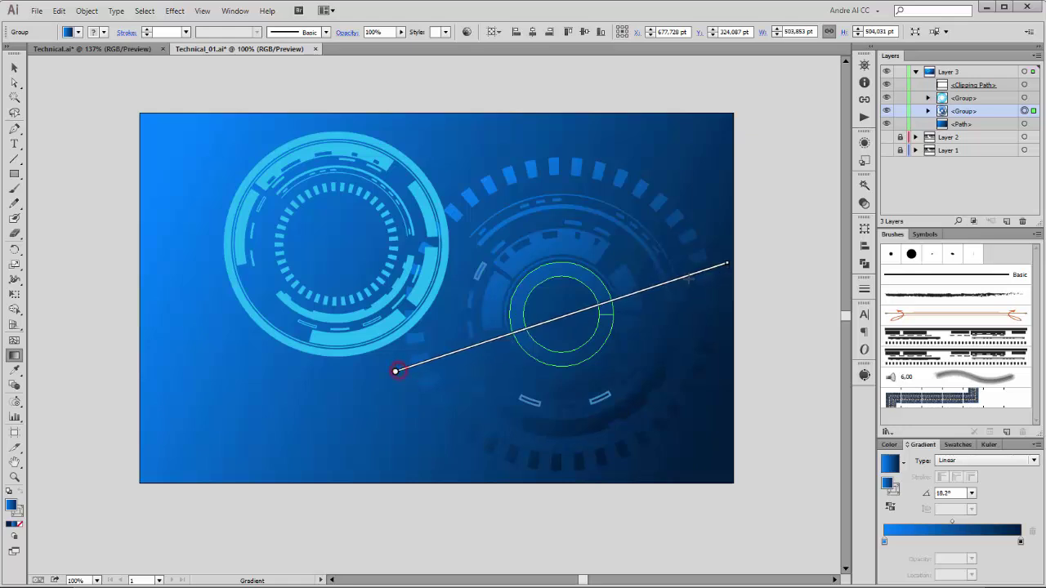
left_click_drag(684, 163, 488, 414)
left_click_drag(429, 189, 668, 403)
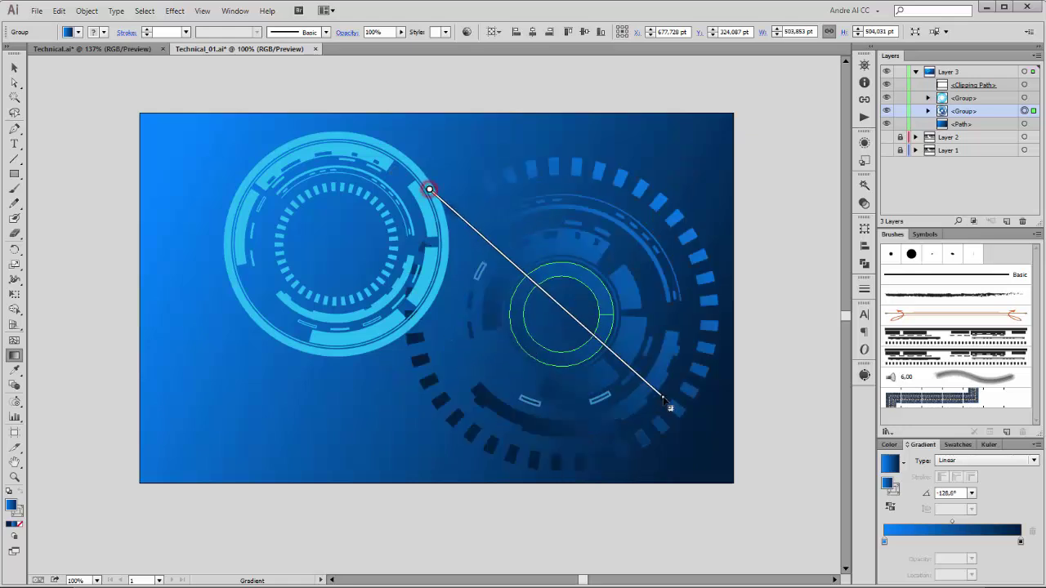
left_click_drag(433, 192, 693, 472)
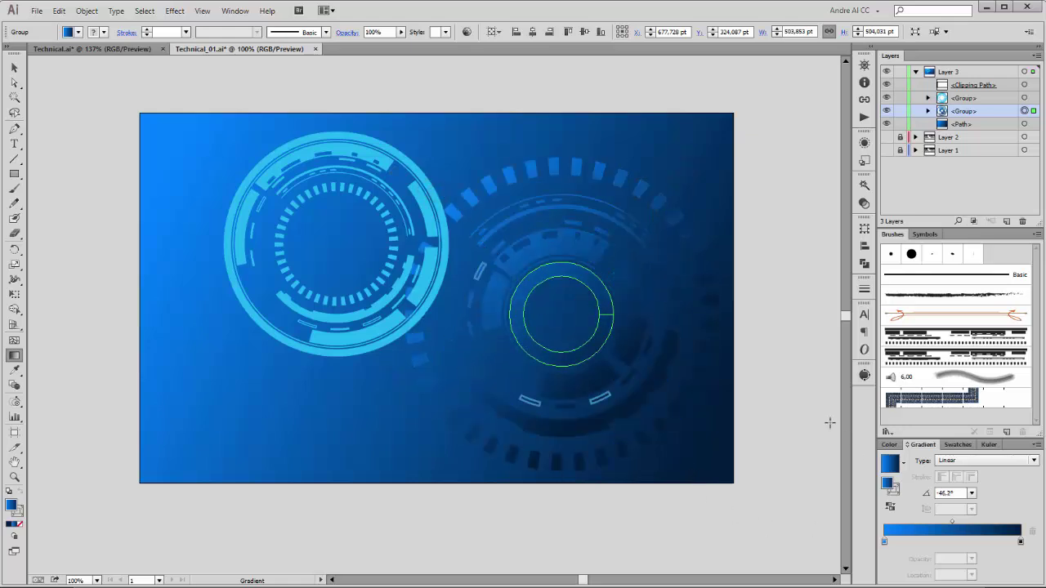
Step: Change the lower right group's gradient to Radial and stretch it from the inner ring's upper right toward the lower left, at about -133°
left_click(969, 461)
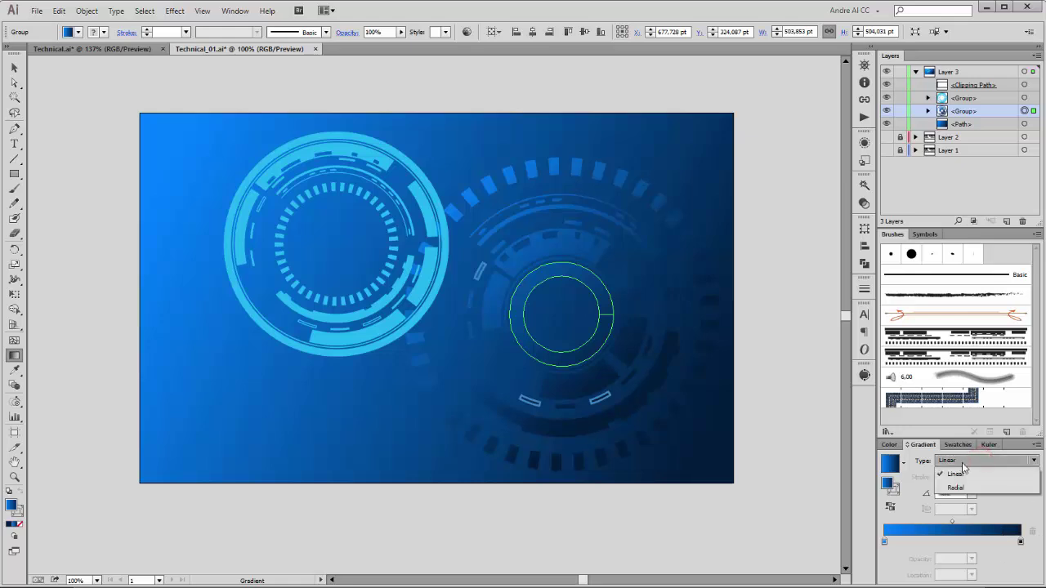
left_click(955, 487)
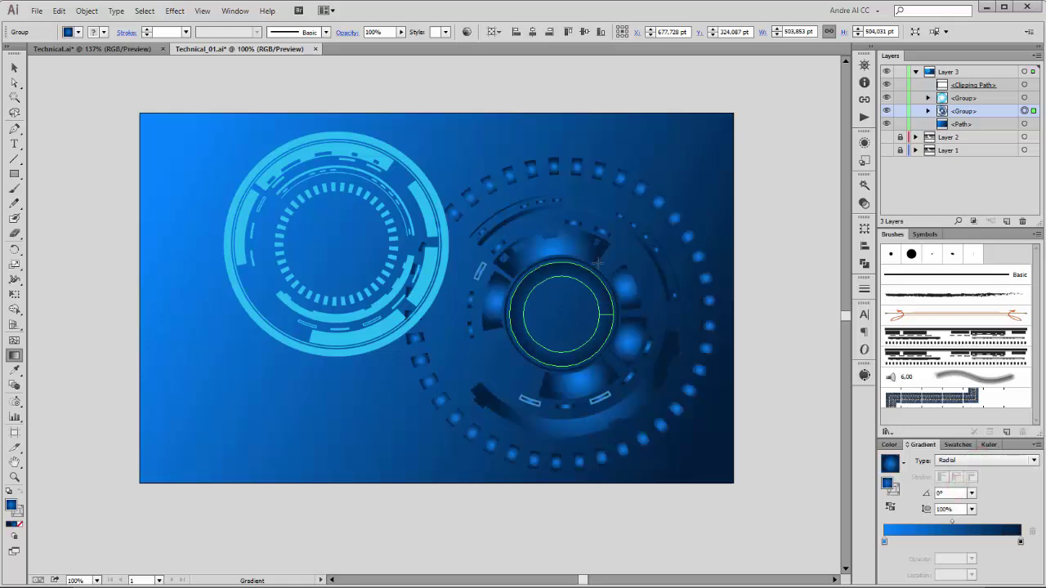
left_click_drag(599, 247, 462, 420)
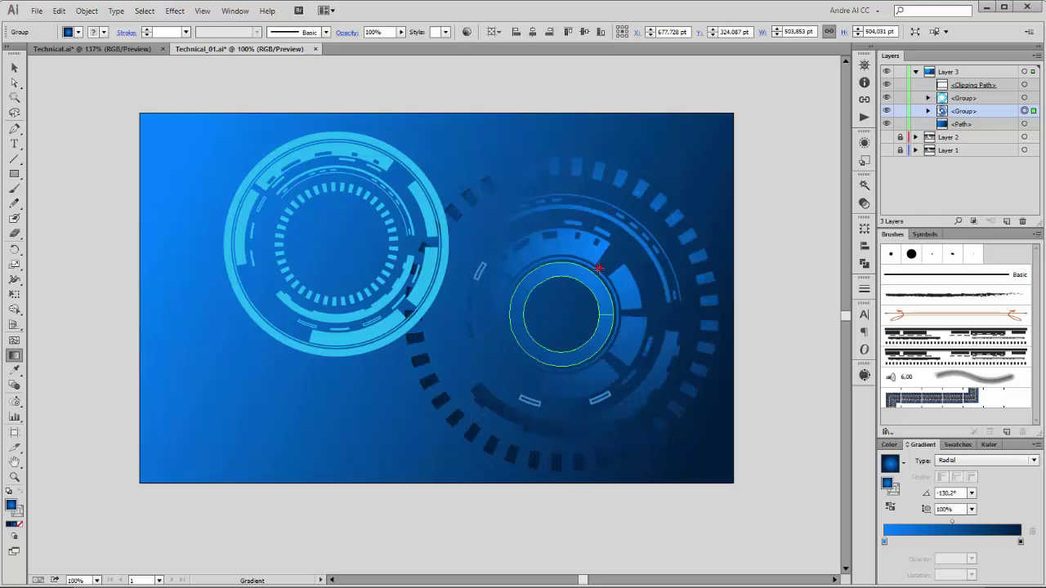
left_click_drag(599, 268, 428, 447)
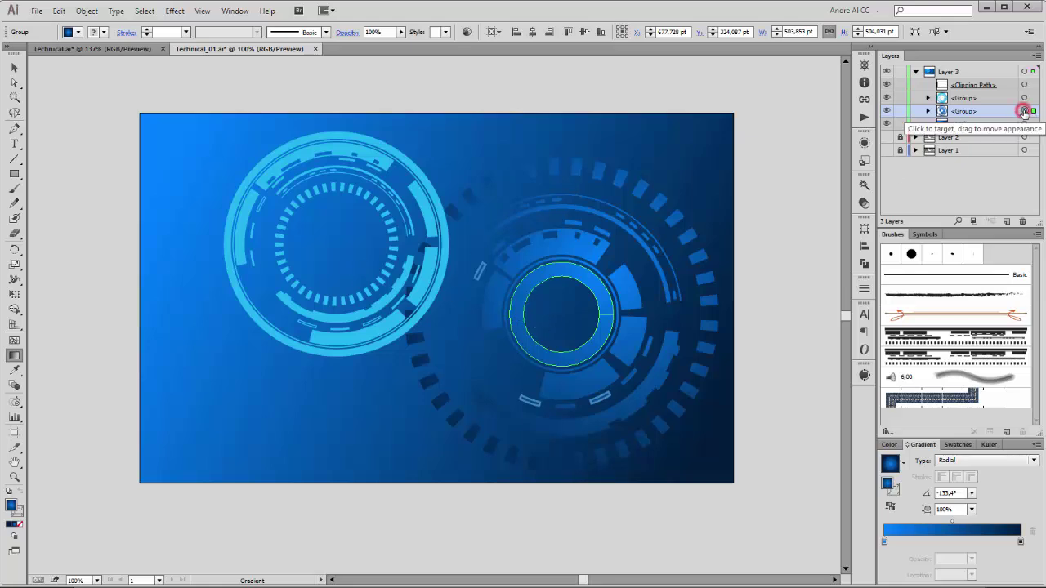
Step: Give the lower right circle group a light blue swatch as its stroke color
left_click(104, 33)
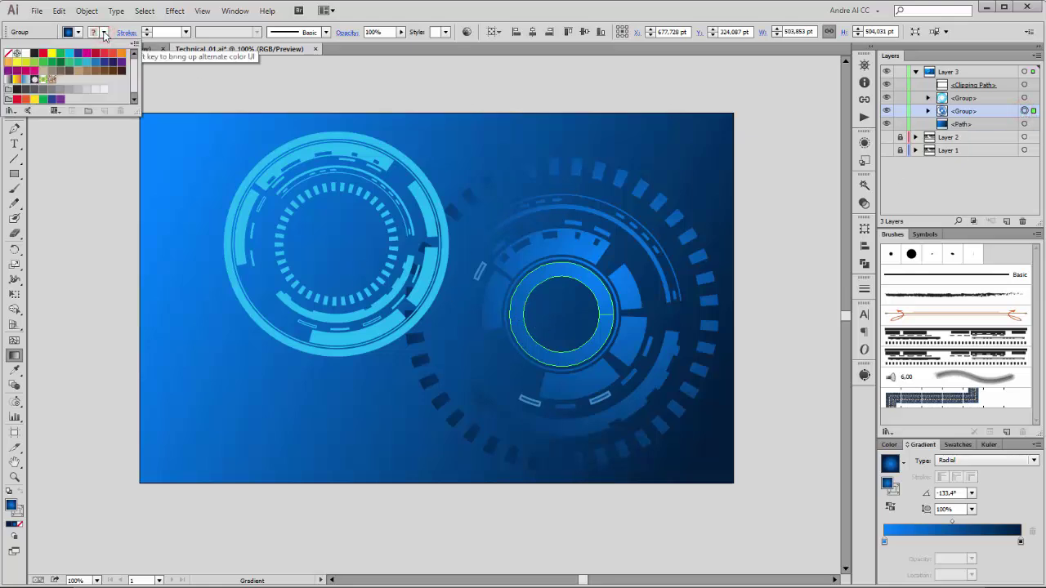
left_click(86, 64)
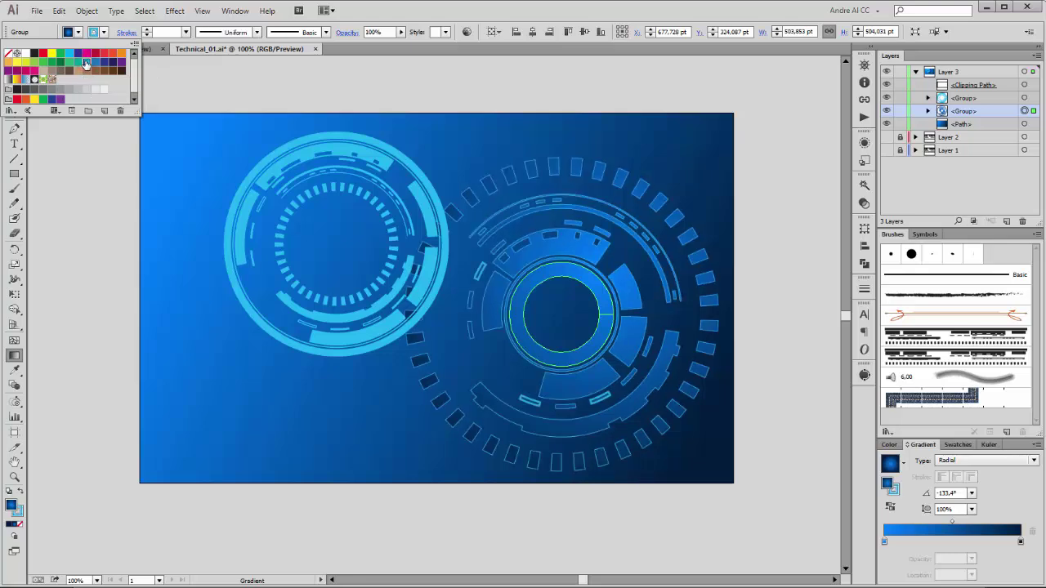
left_click(521, 15)
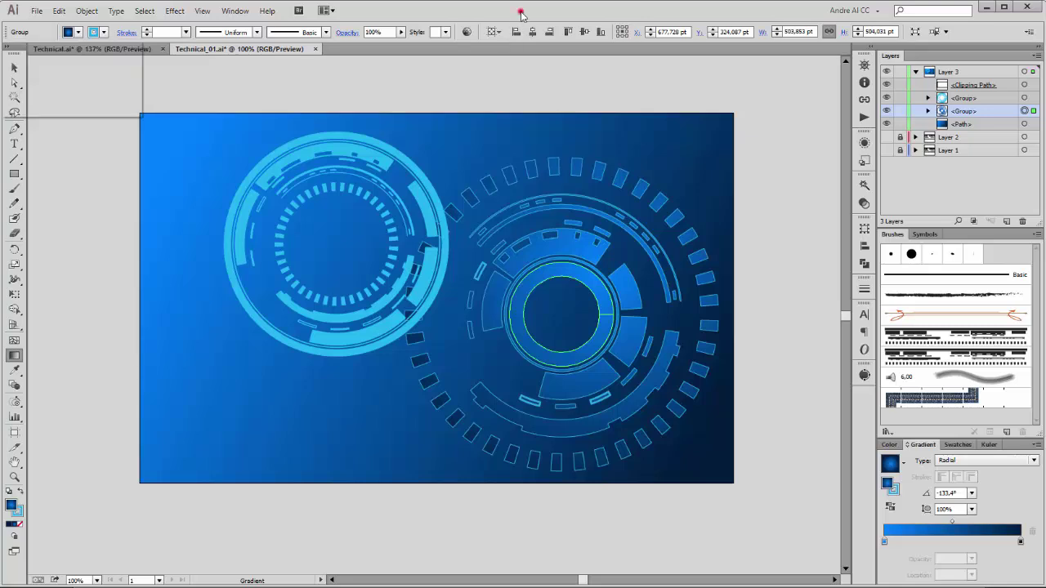
Step: Show the selection edges again, deselect the group, and pick a single upper tooth of the outer ring with the Group Selection tool
left_click(14, 67)
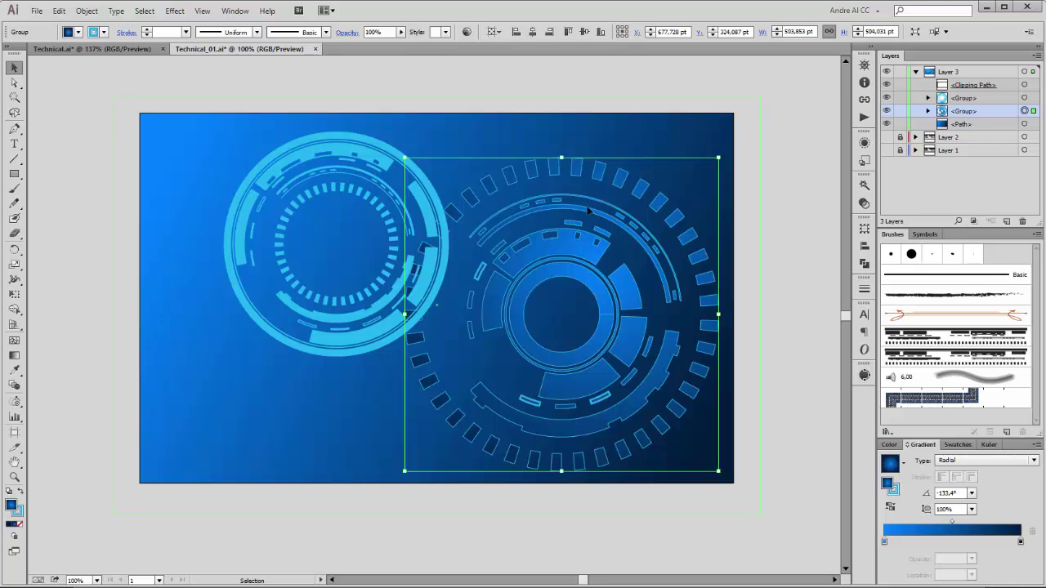
left_click(14, 83)
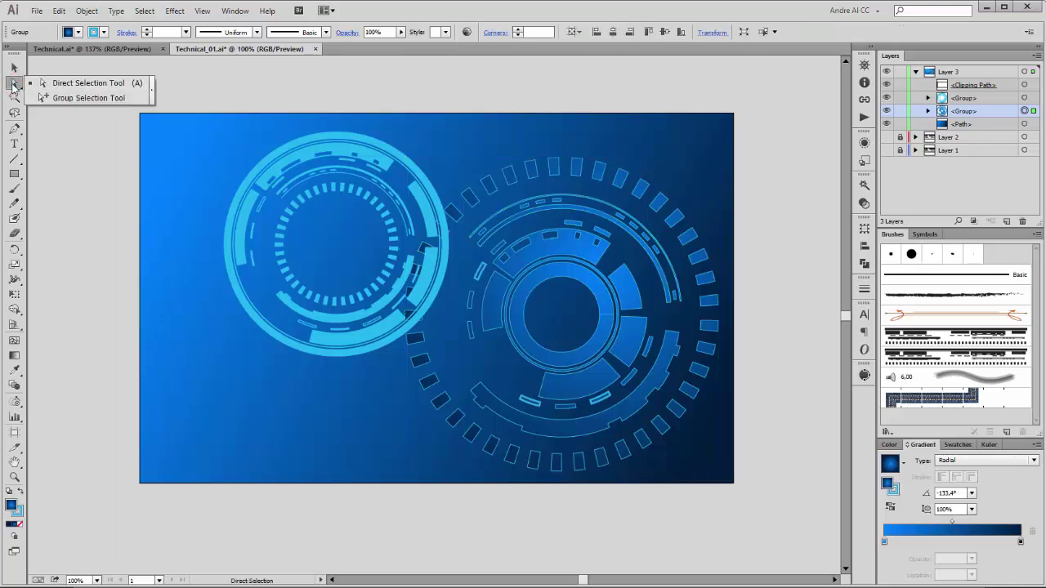
left_click(90, 98)
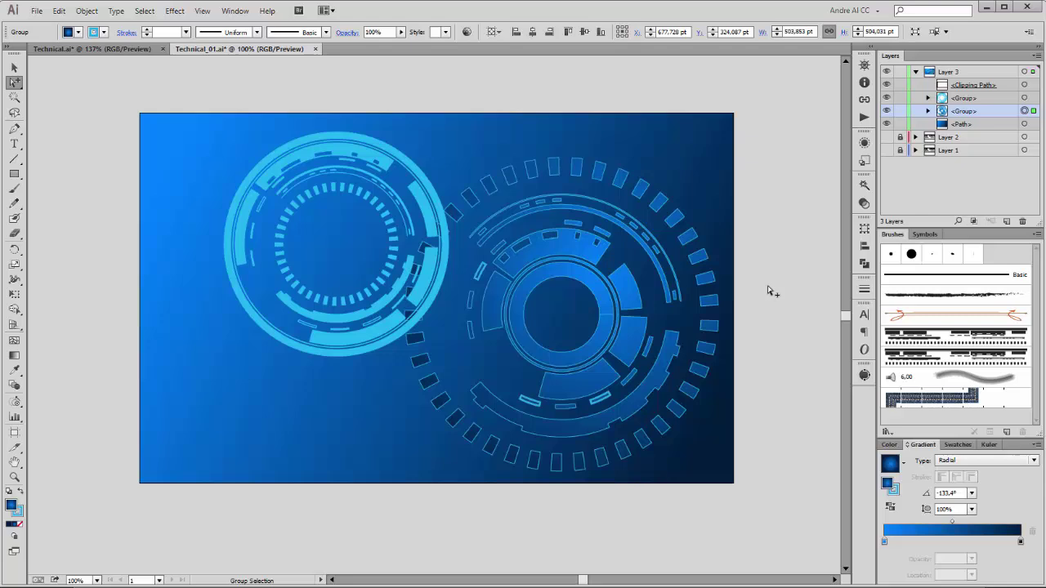
key("ctrl+h")
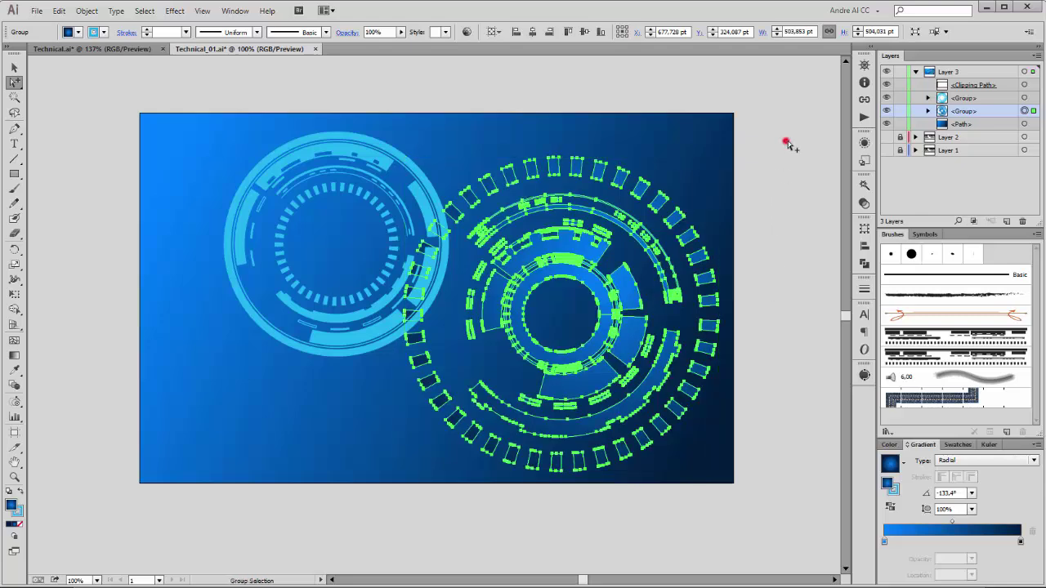
left_click(787, 145)
left_click(621, 177)
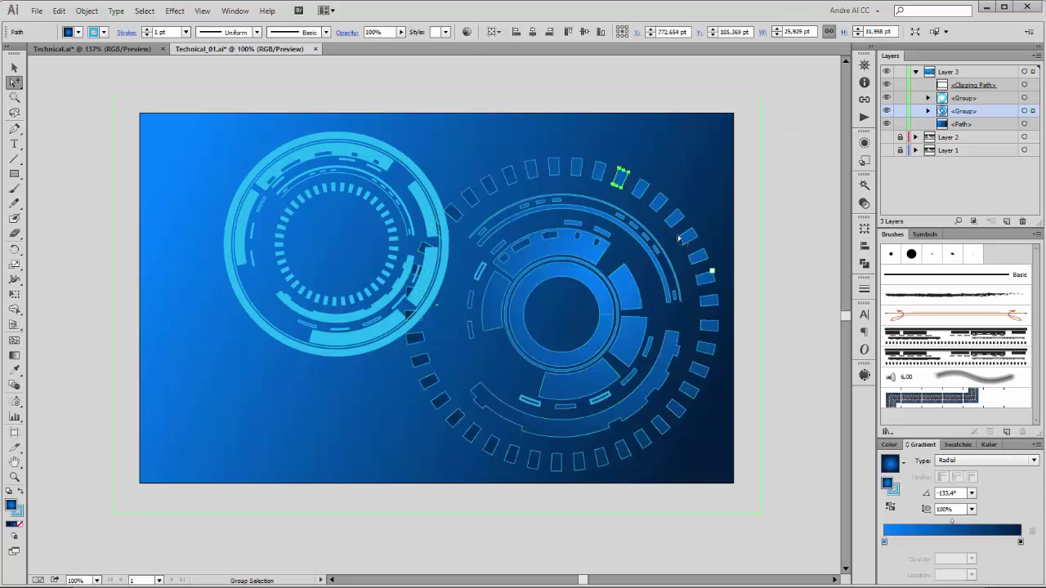
Step: Give nine outer-ring blocks, the thin upper arc and three small inner bars of the large dial a white fill and no stroke
left_click(641, 188, "shift")
left_click(658, 200, "shift")
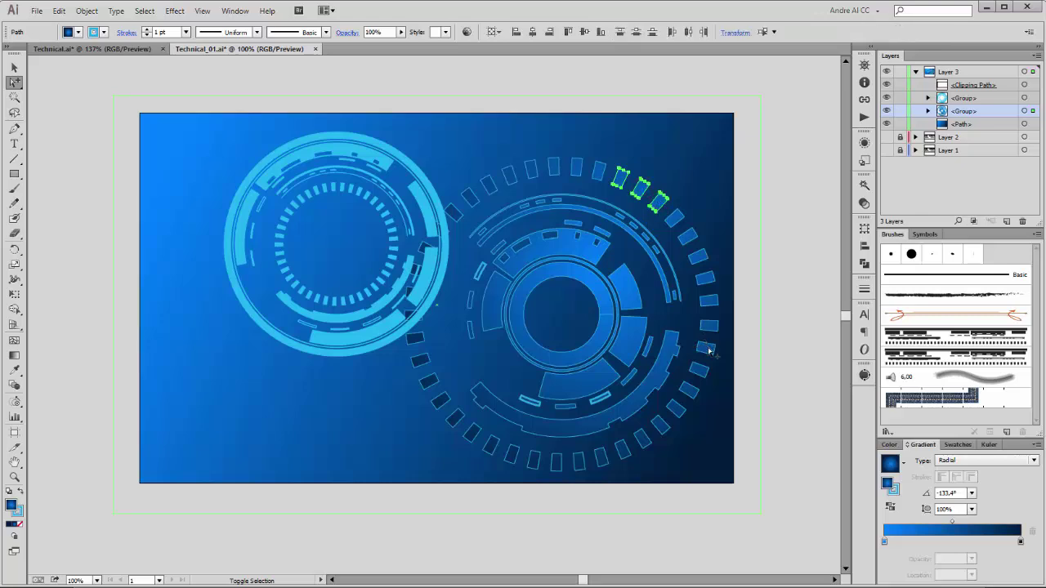
left_click(531, 169, "shift")
left_click(661, 425, "shift")
left_click(643, 439, "shift")
left_click(533, 460, "shift")
left_click(512, 454, "shift")
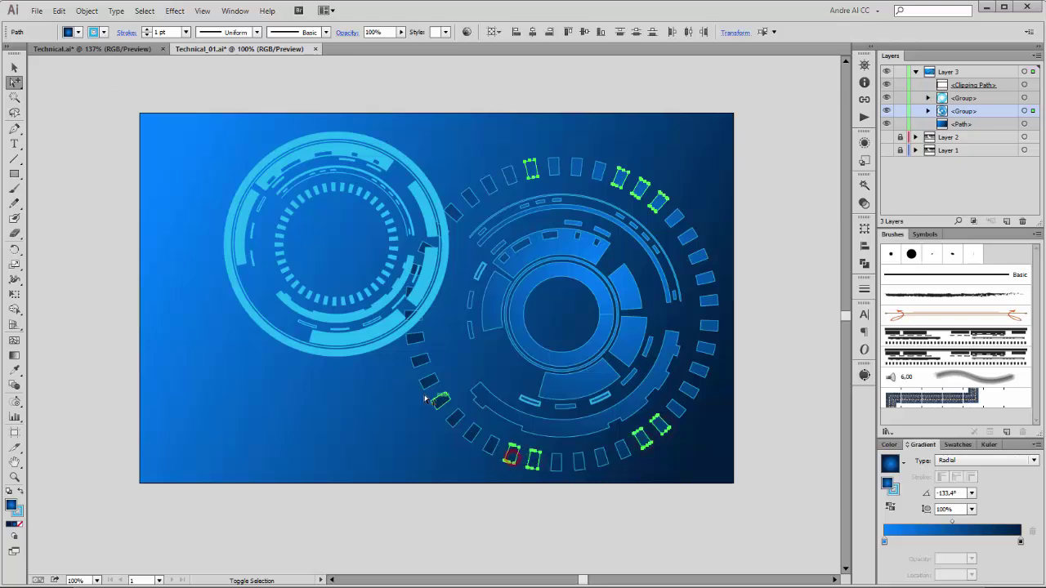
left_click(440, 403, "shift")
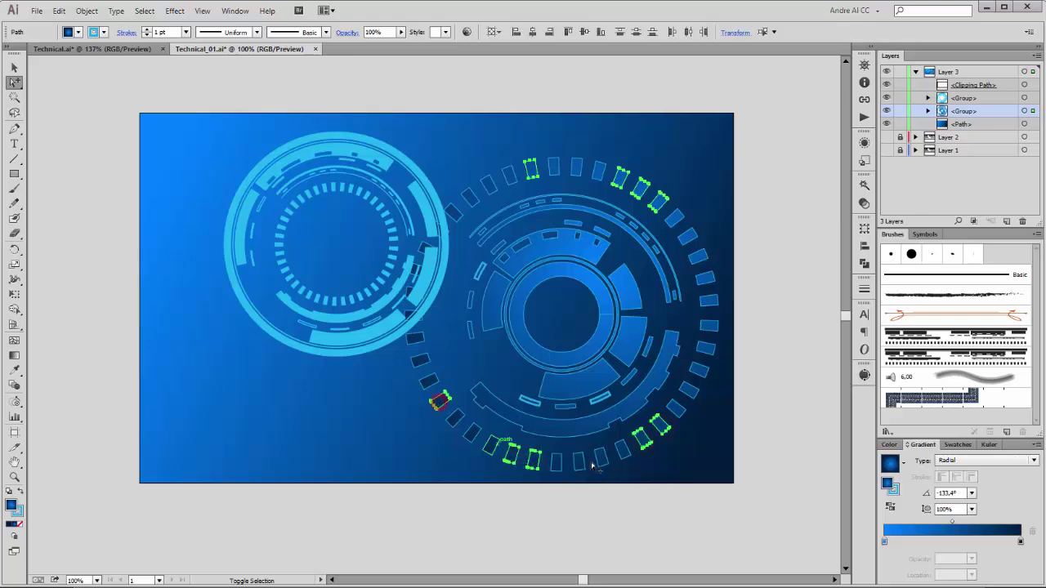
left_click(676, 277, "shift")
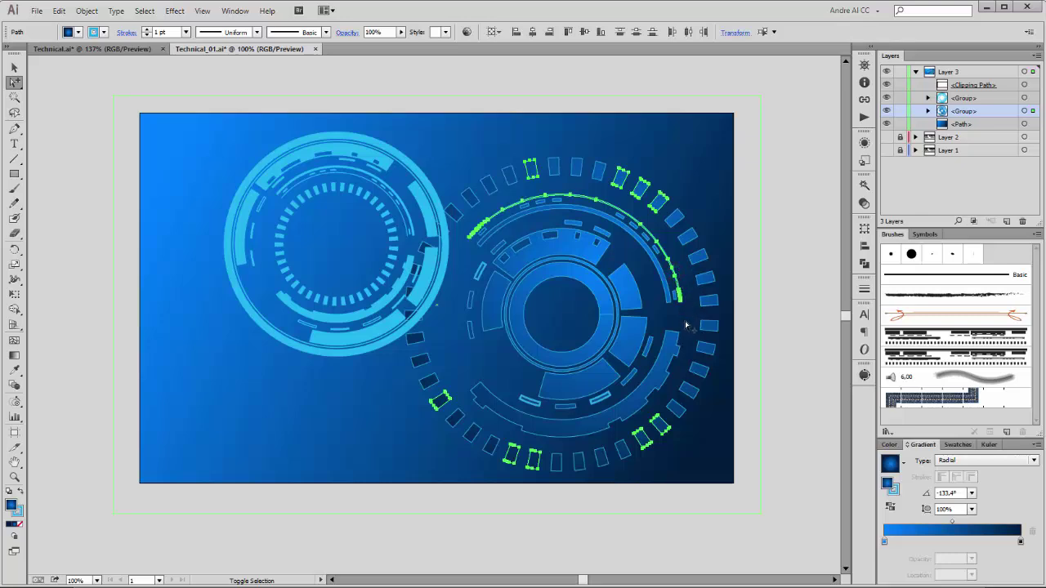
left_click(574, 224, "shift")
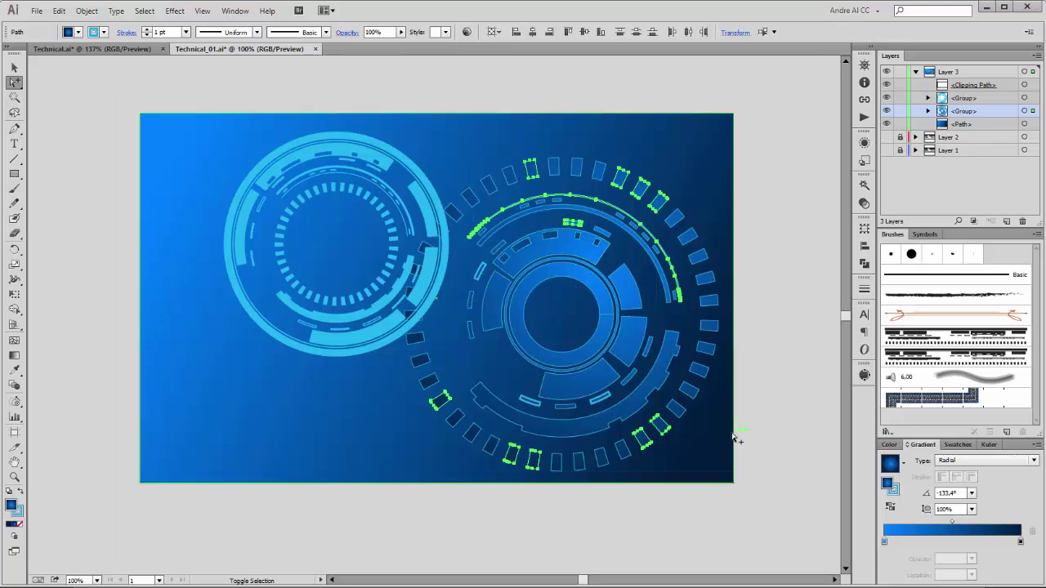
left_click(647, 344, "shift")
left_click(628, 379, "shift")
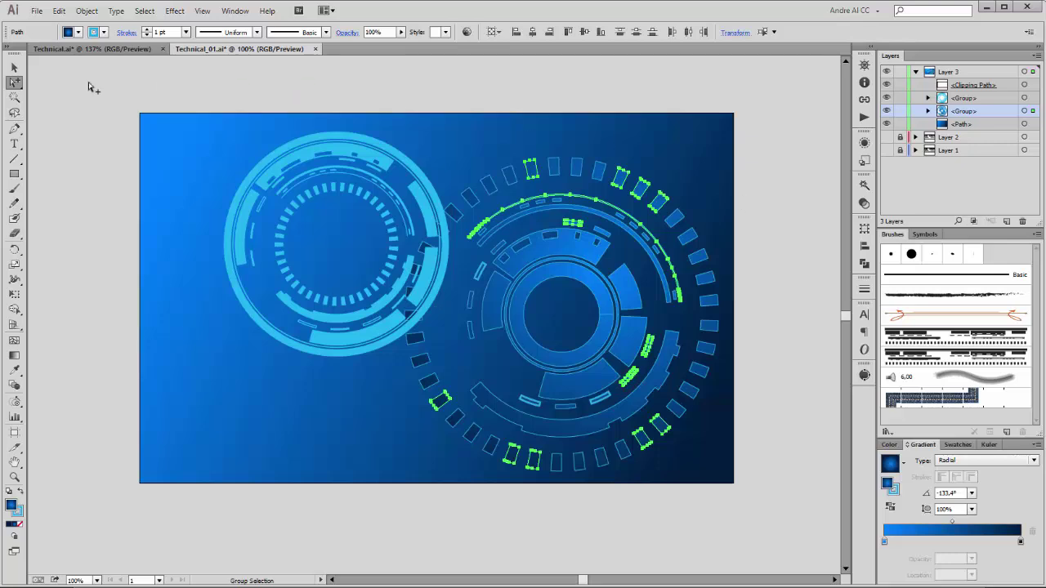
left_click(78, 33)
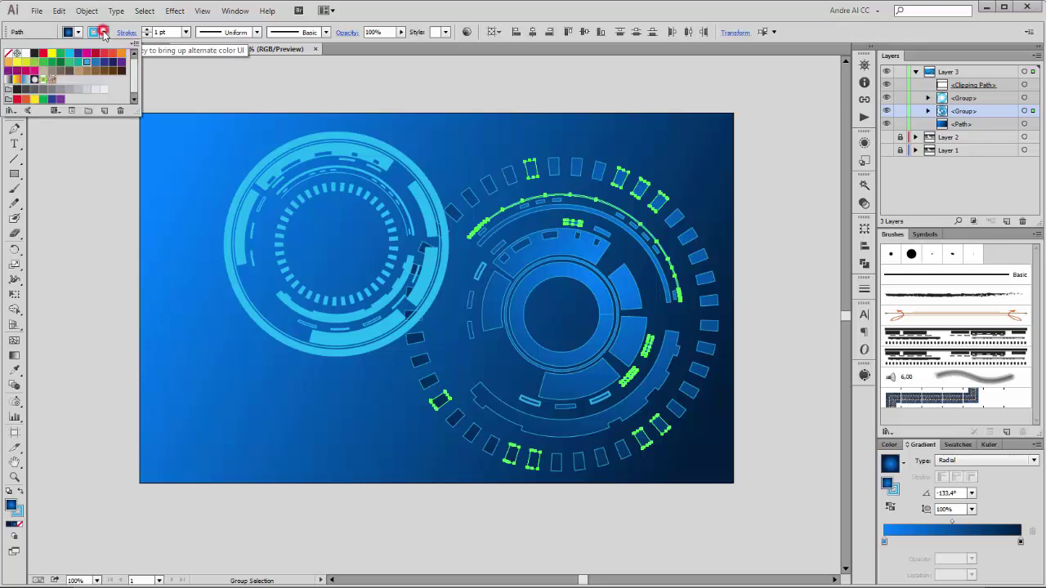
left_click(9, 56)
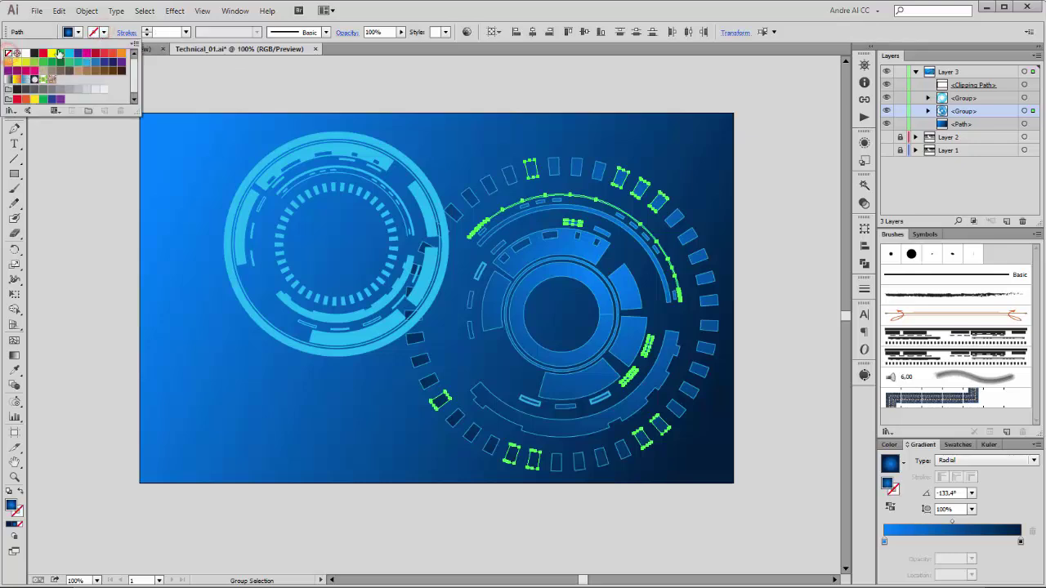
left_click(78, 32)
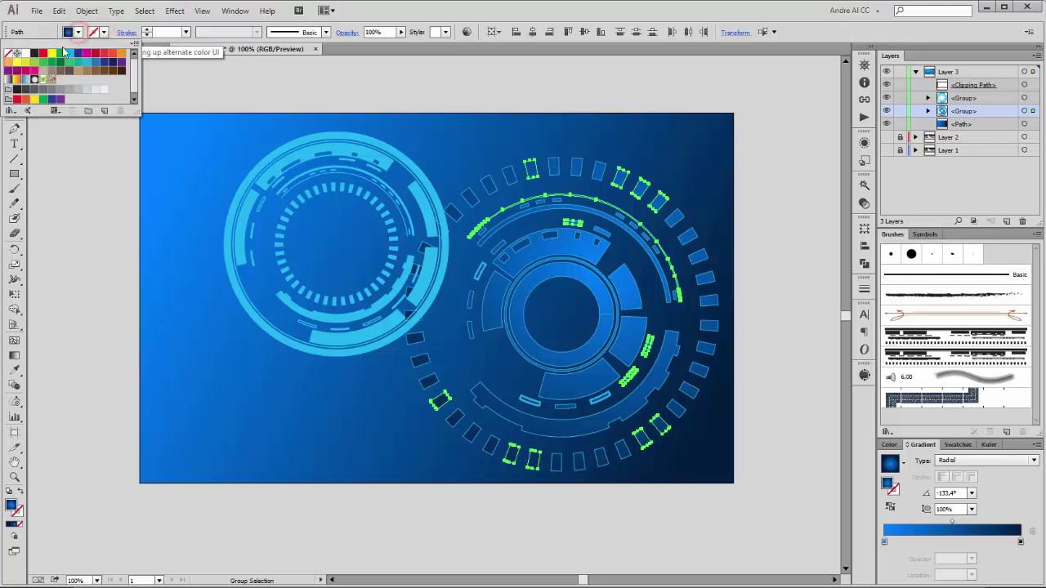
left_click(27, 56)
left_click(772, 139)
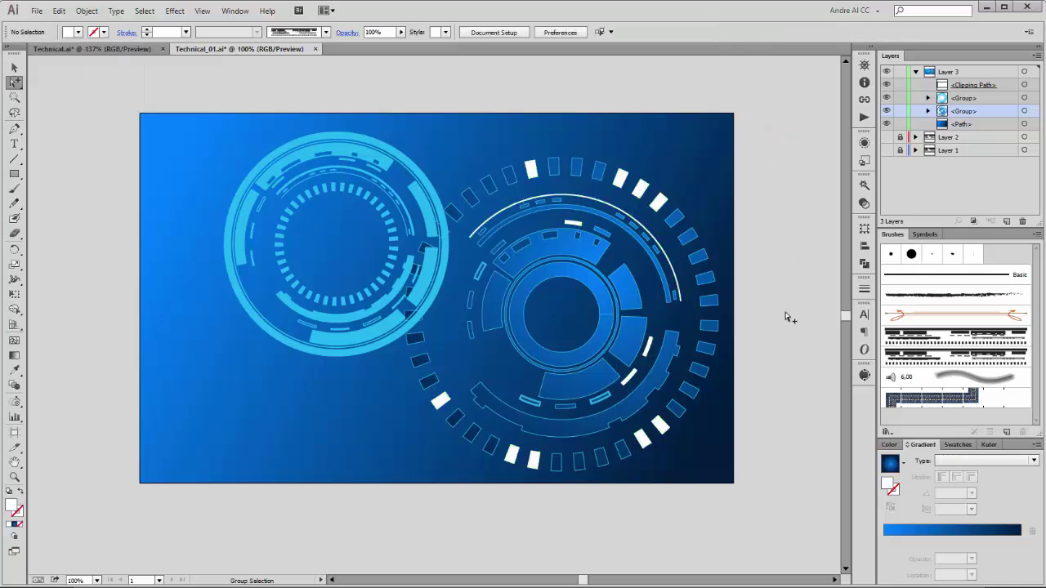
Step: Set the thin ring around the large dial's centre to a white fill with no stroke
left_click(618, 306)
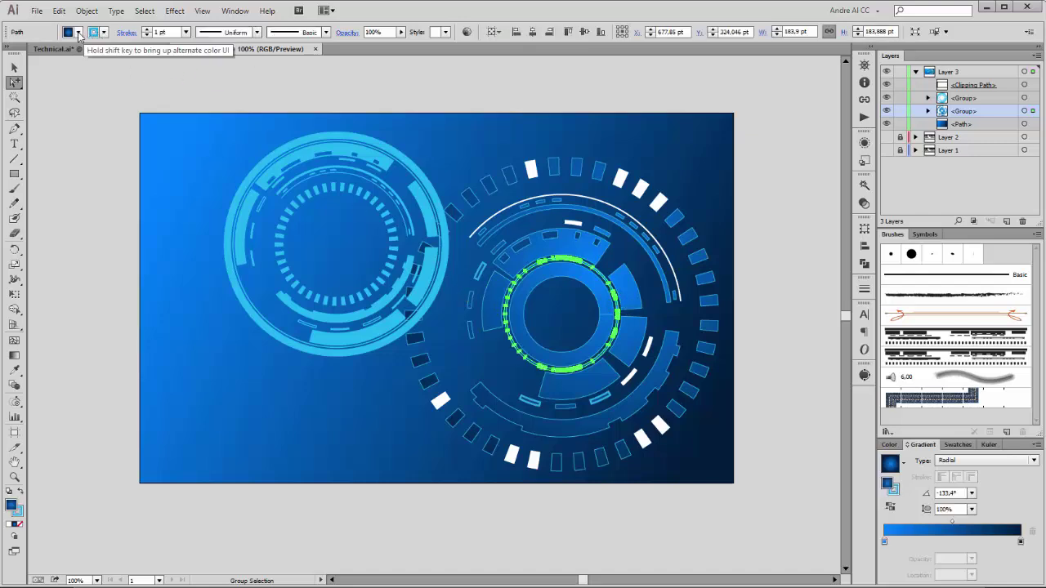
left_click(78, 34)
left_click(26, 53)
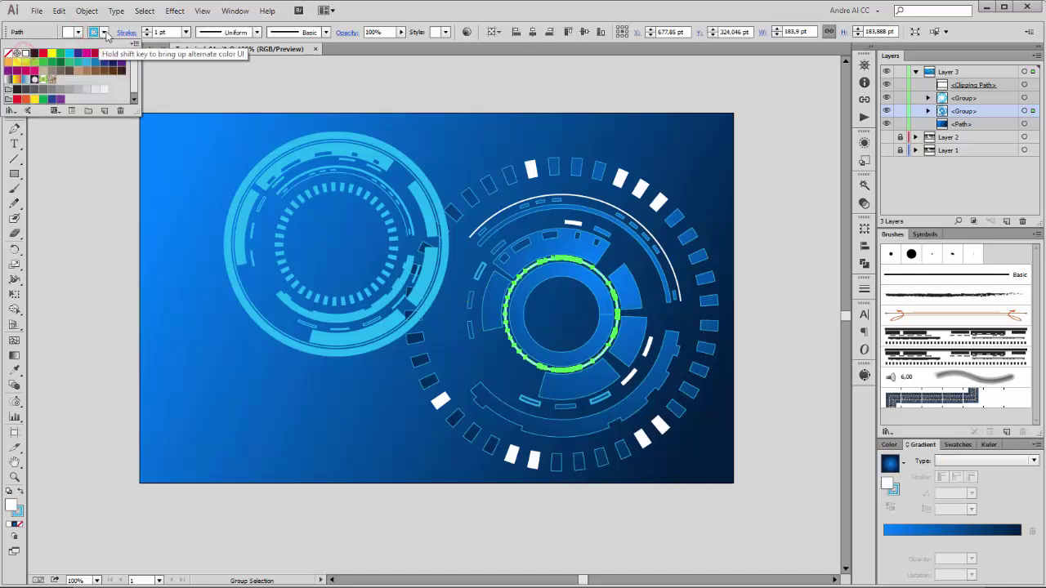
left_click(103, 33)
left_click(8, 53)
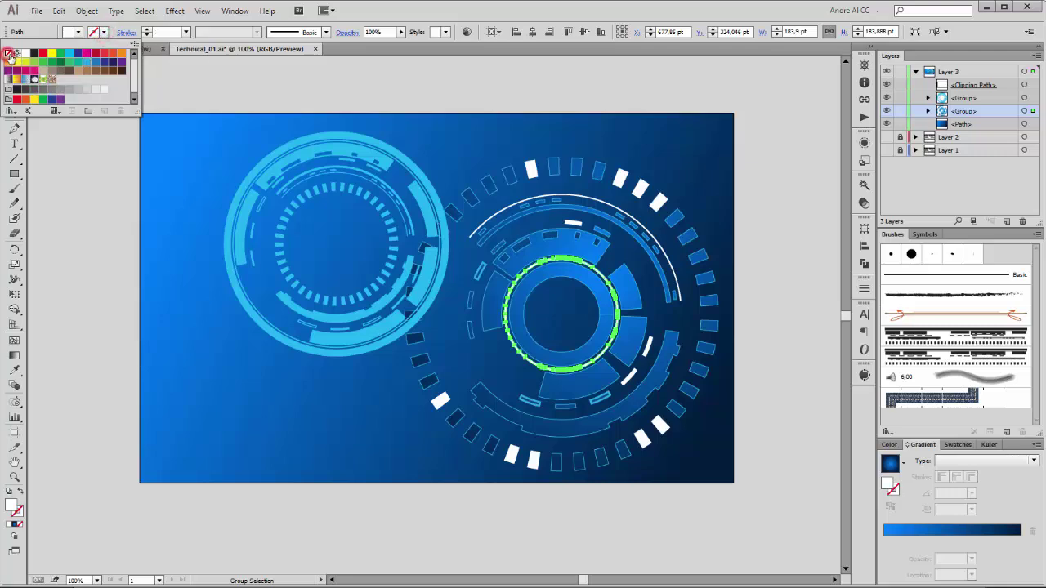
left_click(815, 121)
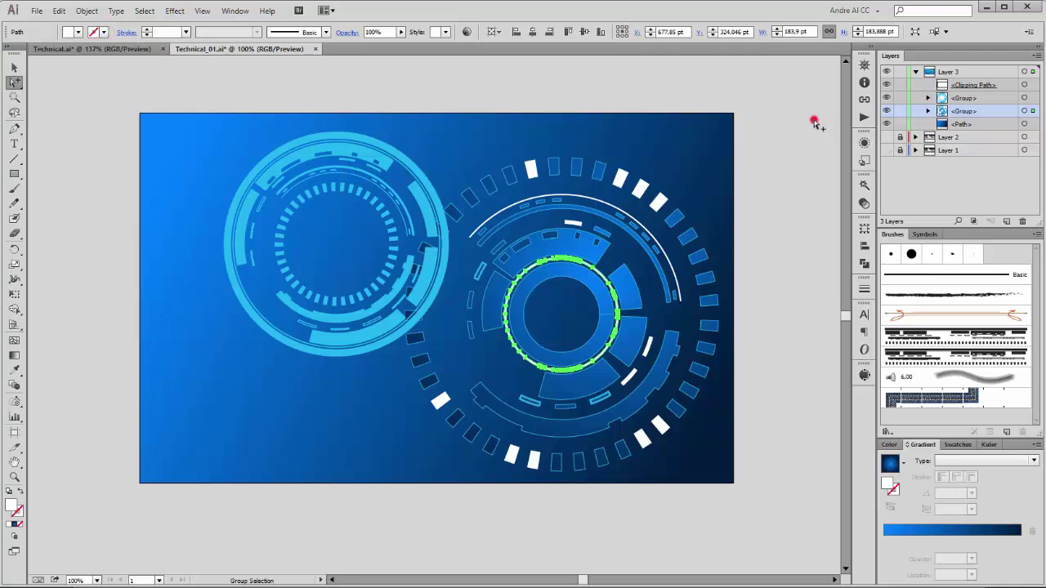
left_click(815, 122)
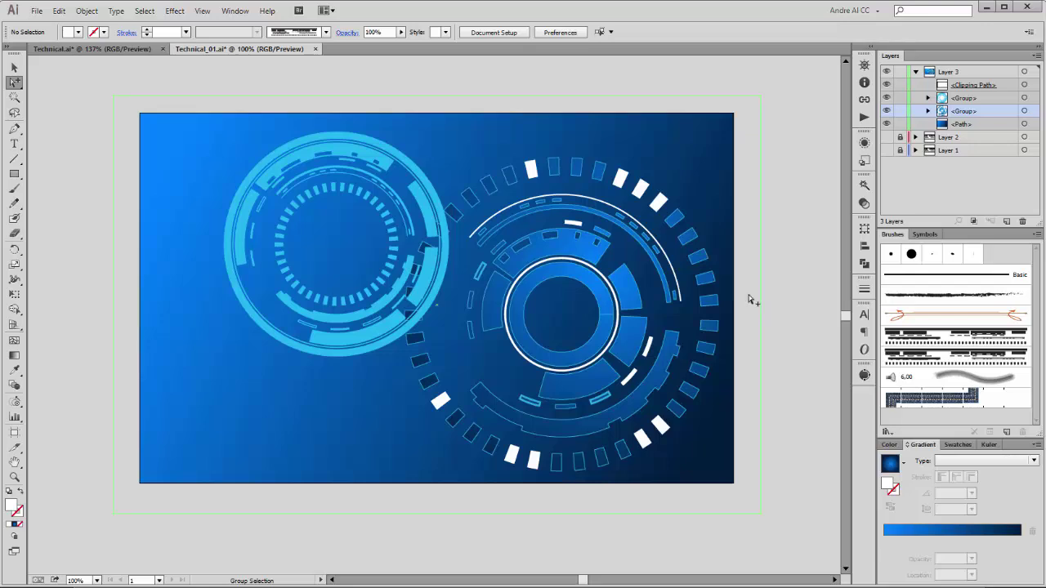
Step: Remove the stroke from the large dial's upper-right and left inner wedges and from four blocks on the outer ring's right side
left_click(634, 292)
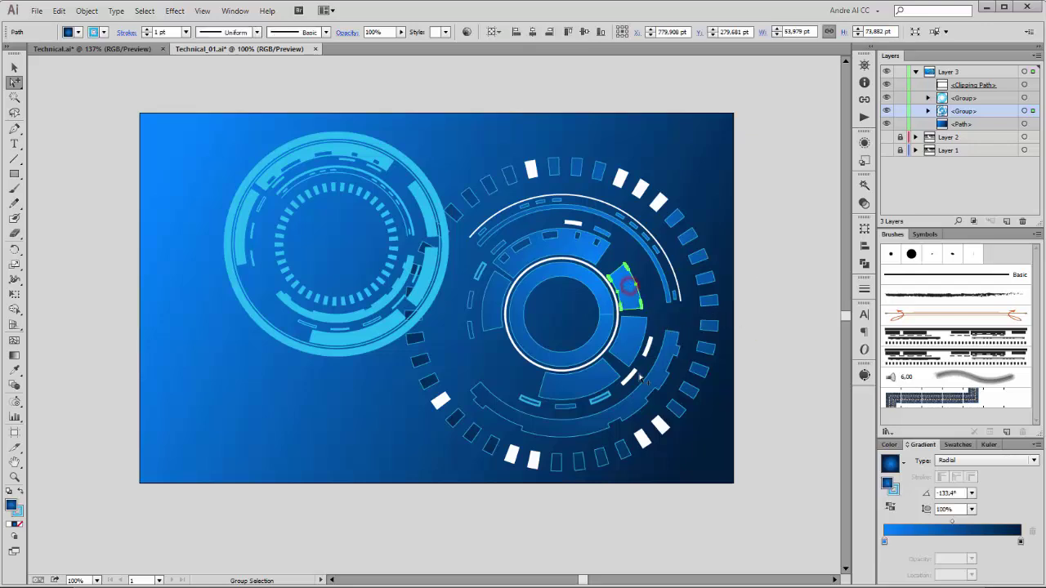
left_click(491, 309, "shift")
left_click(699, 257, "shift")
left_click(708, 276, "shift")
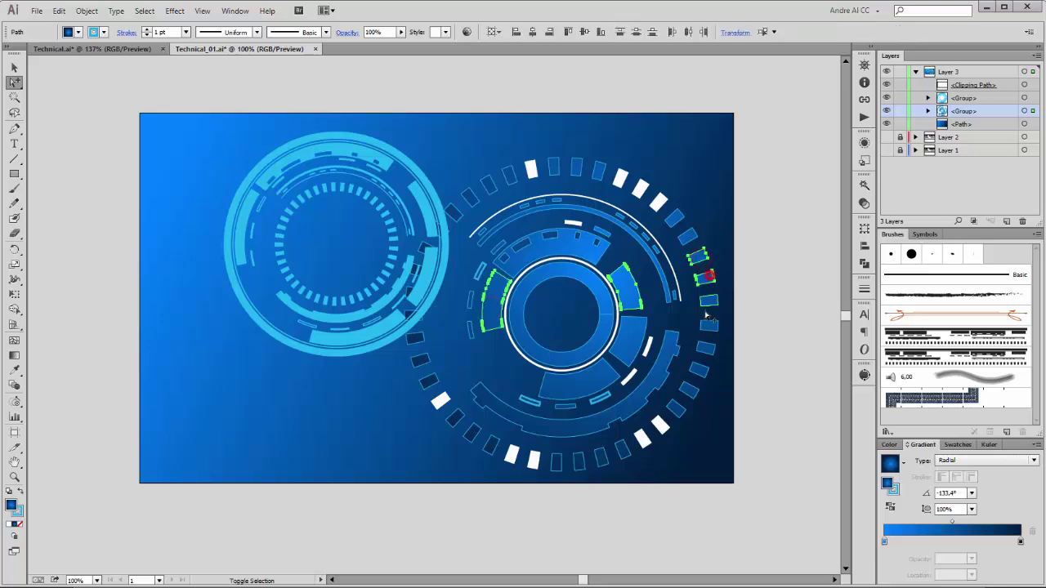
left_click(709, 301, "shift")
left_click(709, 327, "shift")
left_click(103, 32)
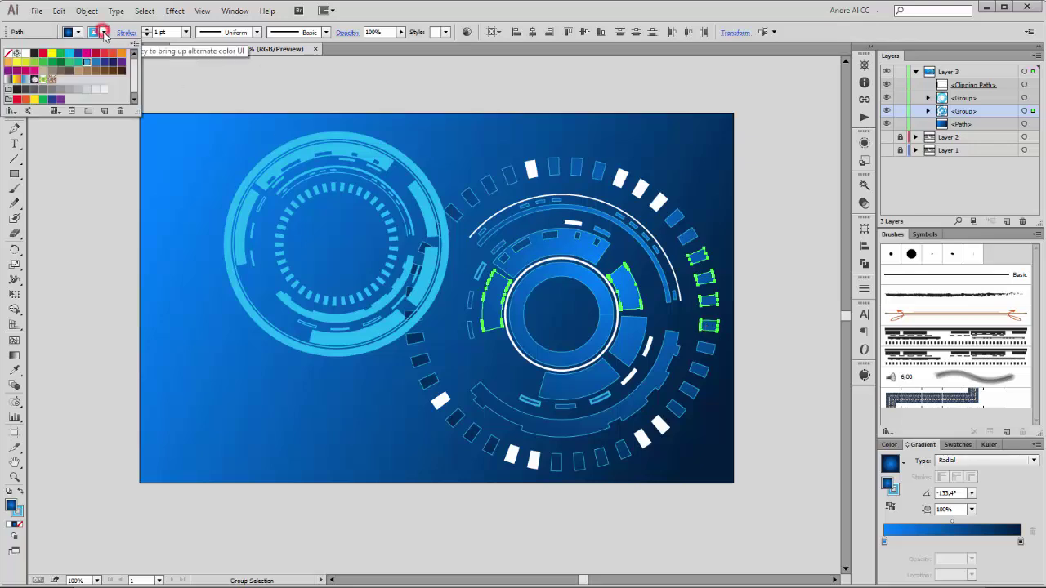
left_click(8, 55)
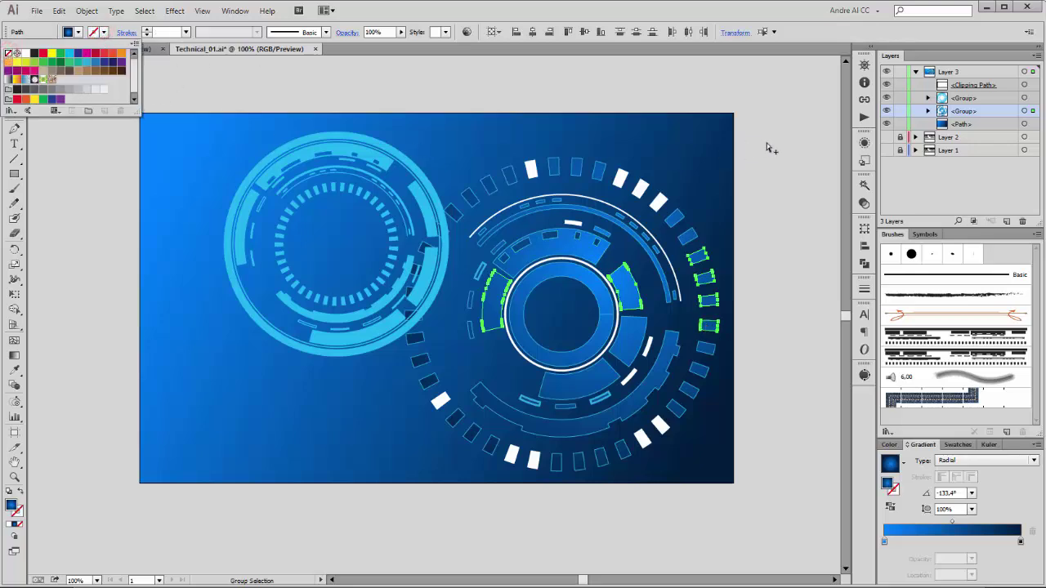
left_click(794, 136)
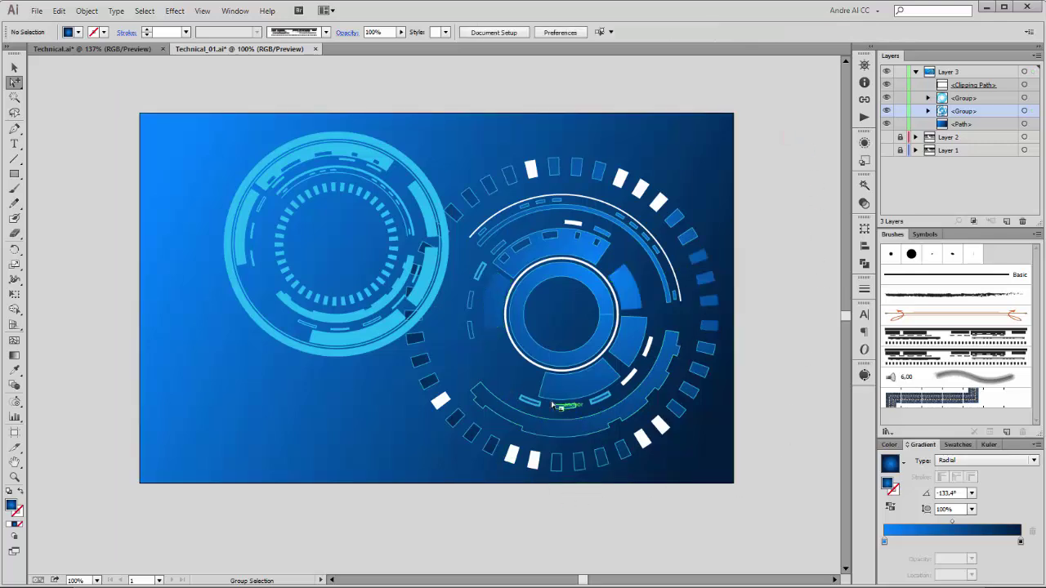
Step: Fill the large dial's bottom wedge, three upper-left outer blocks and four right-side outer blocks with solid cyan and no stroke
left_click(591, 386)
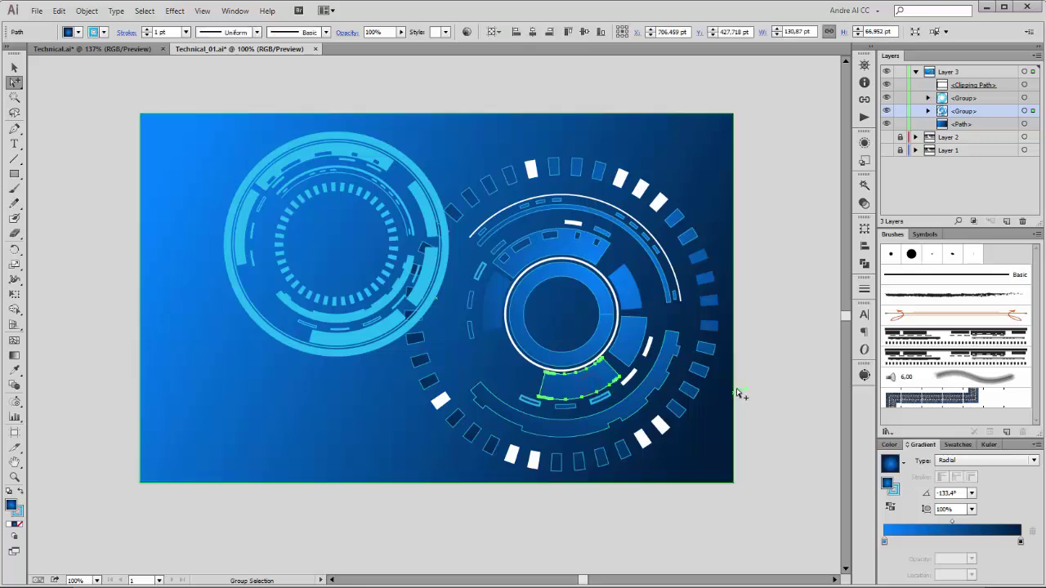
left_click(481, 192, "shift")
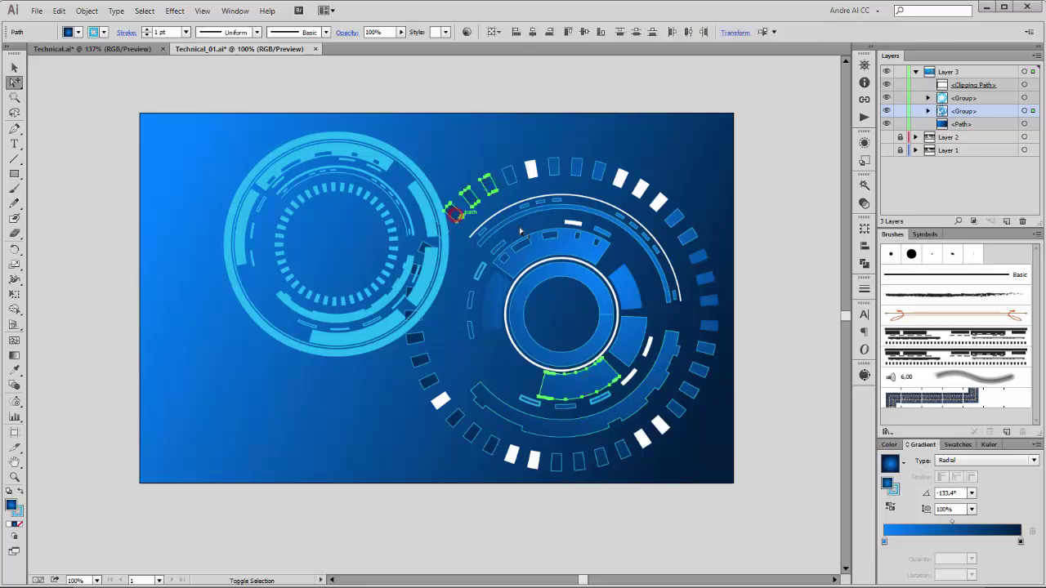
left_click(703, 277, "shift")
left_click(707, 298, "shift")
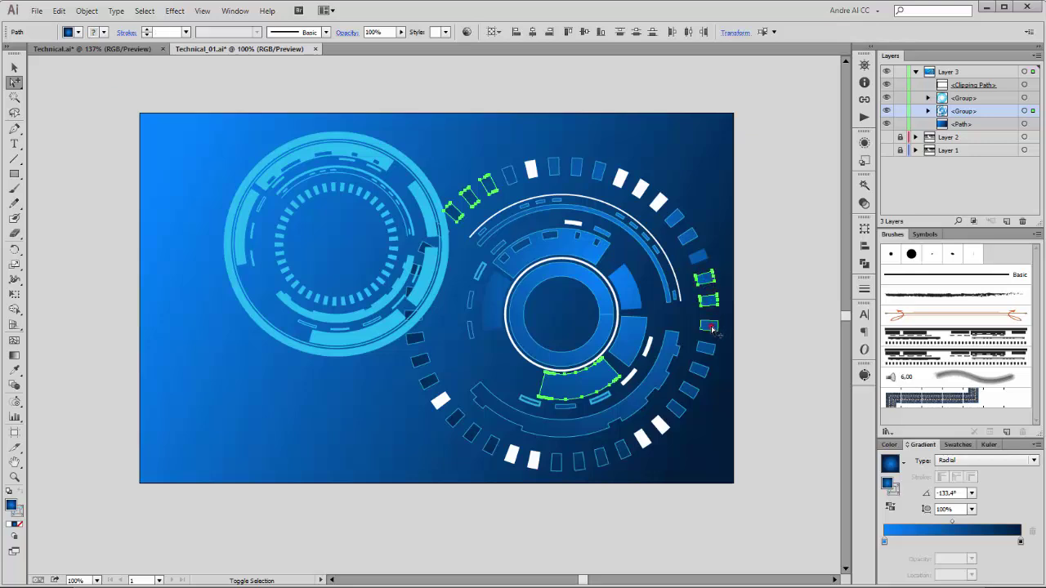
left_click(708, 324, "shift")
left_click(706, 349, "shift")
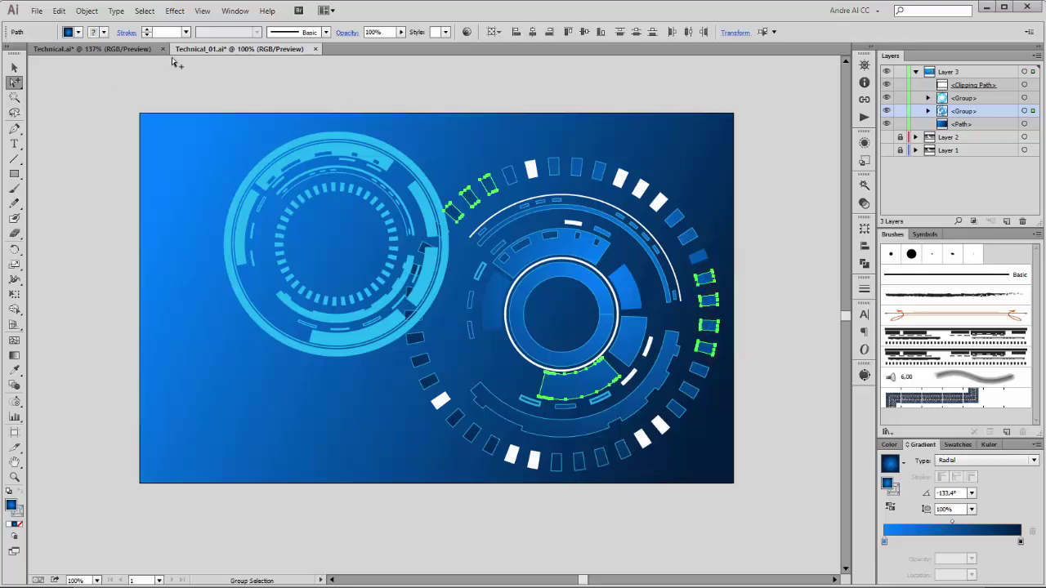
left_click(103, 32)
left_click(8, 56)
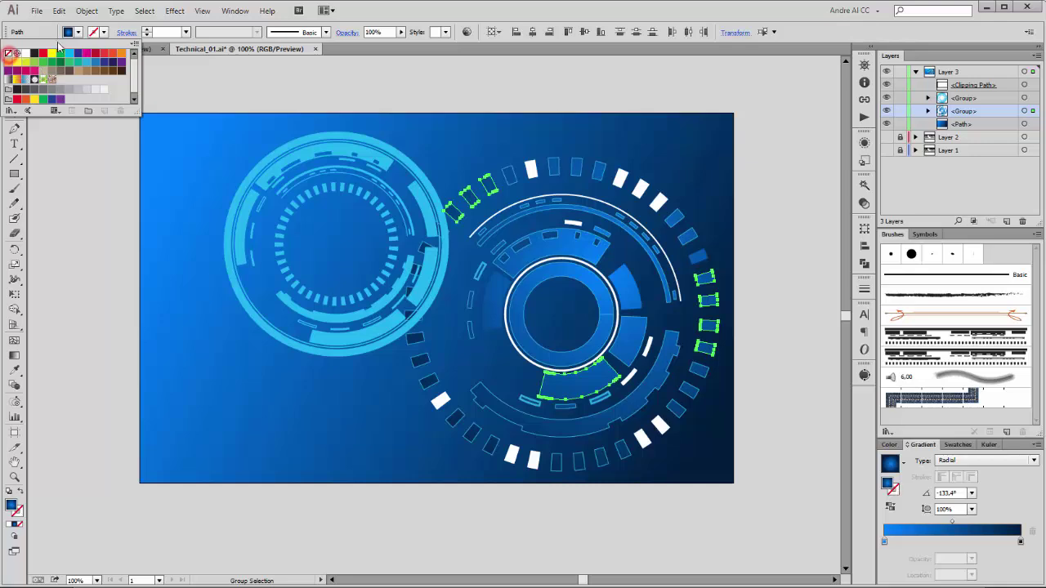
left_click(78, 32)
left_click(77, 33)
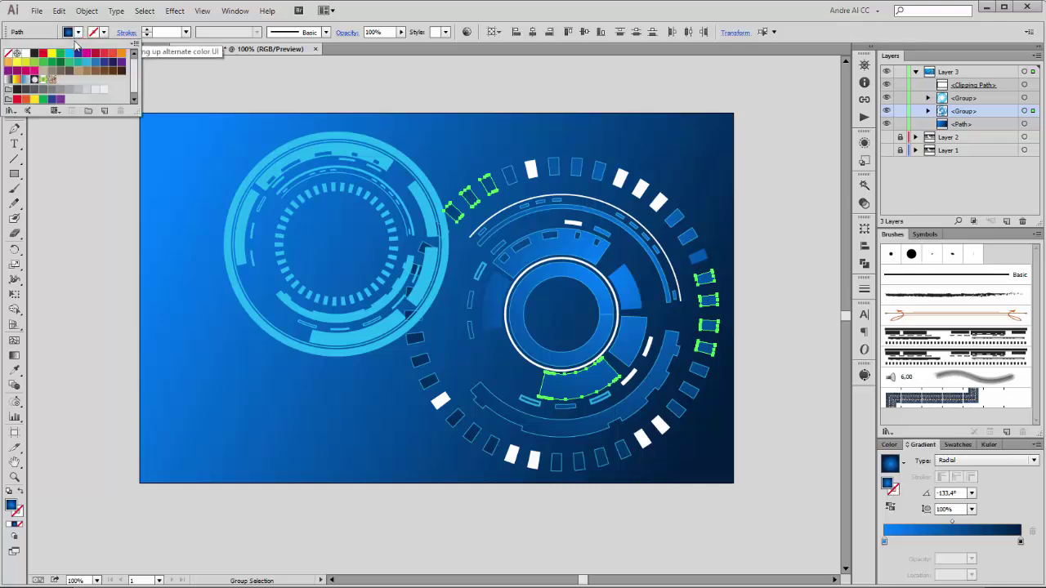
left_click(69, 53)
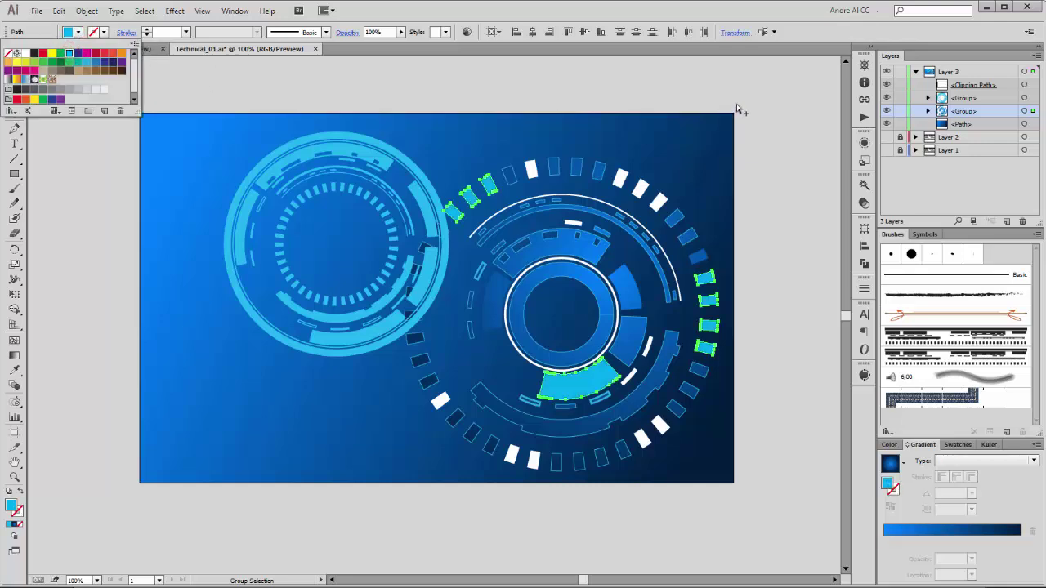
left_click(742, 102)
left_click(747, 100)
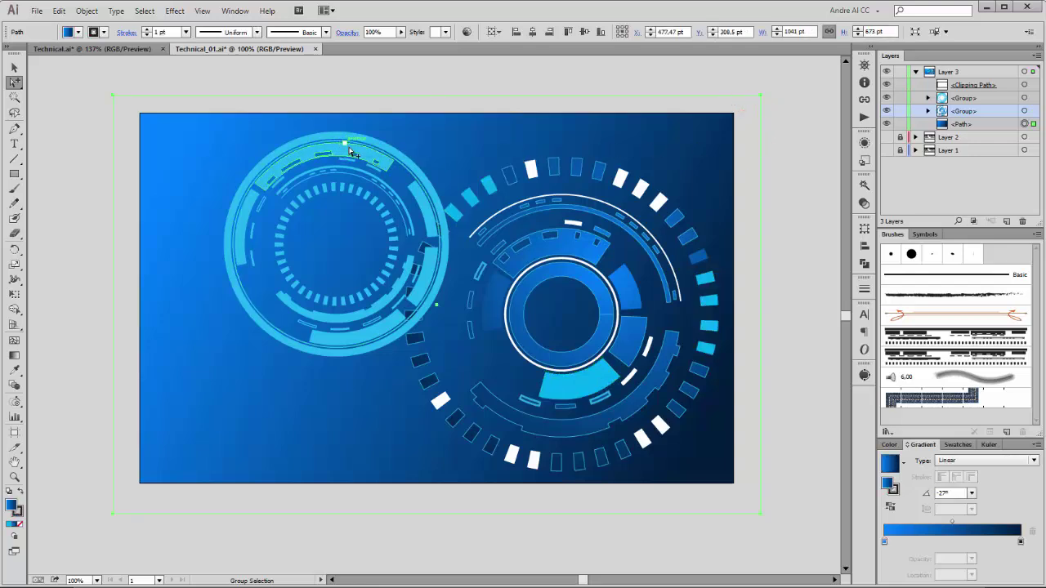
Step: Lock the large dial's group and fill the smaller dial's thin outer ring and thin upper arcs with white
left_click(900, 111)
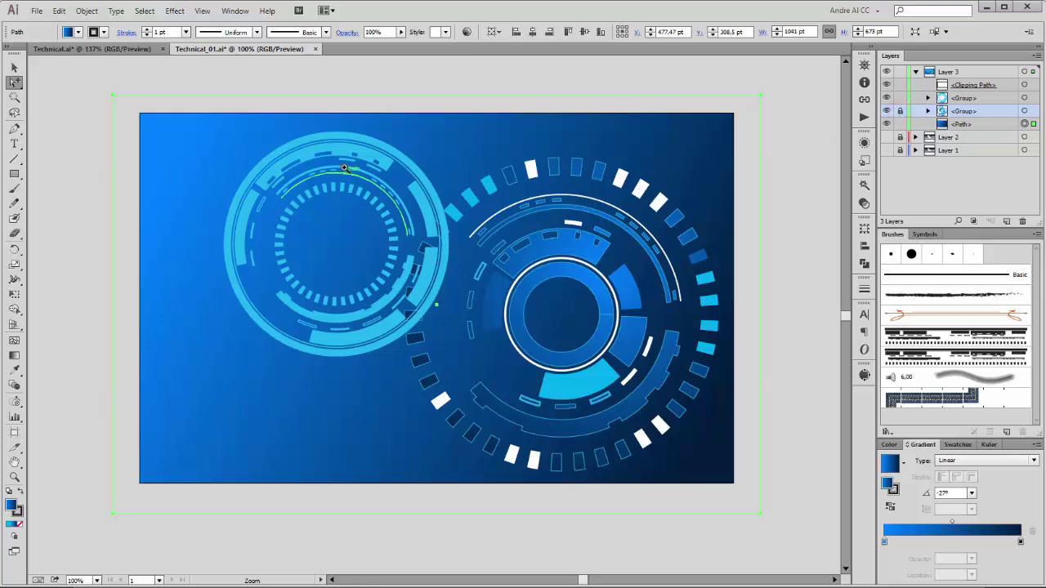
key("ctrl+equal")
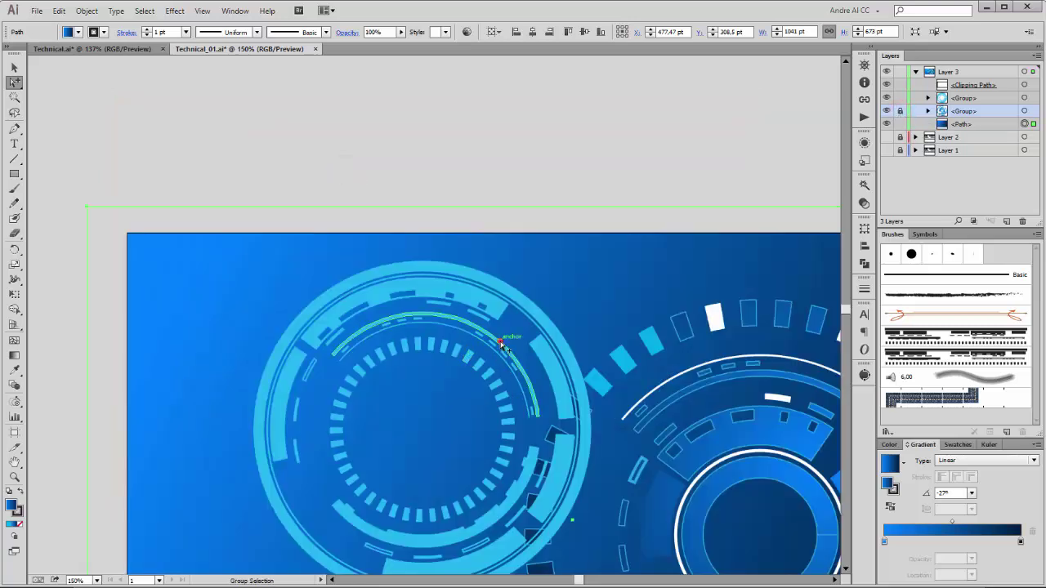
left_click(501, 344)
left_click(425, 326, "shift")
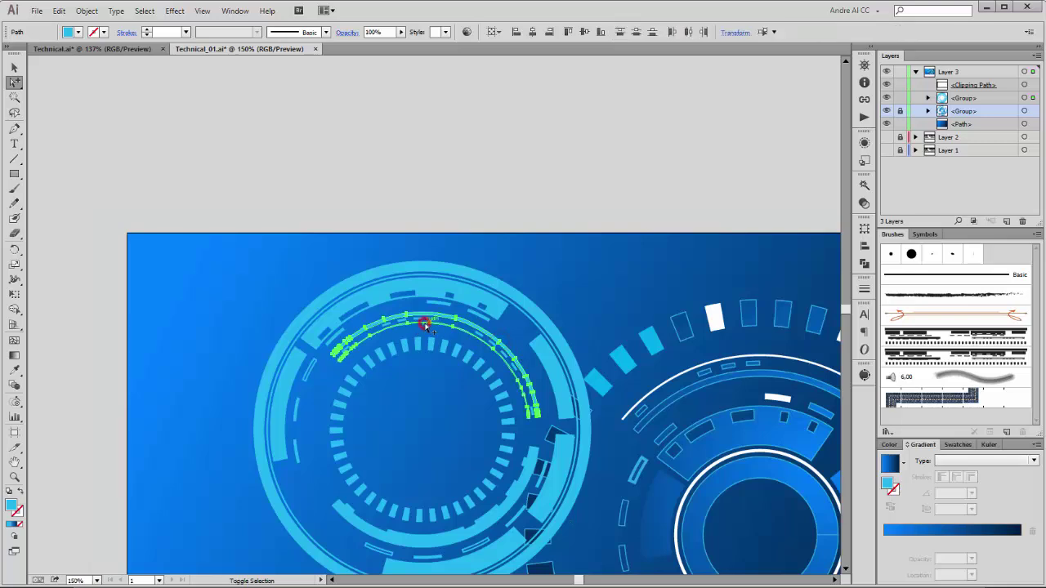
left_click(577, 445, "shift")
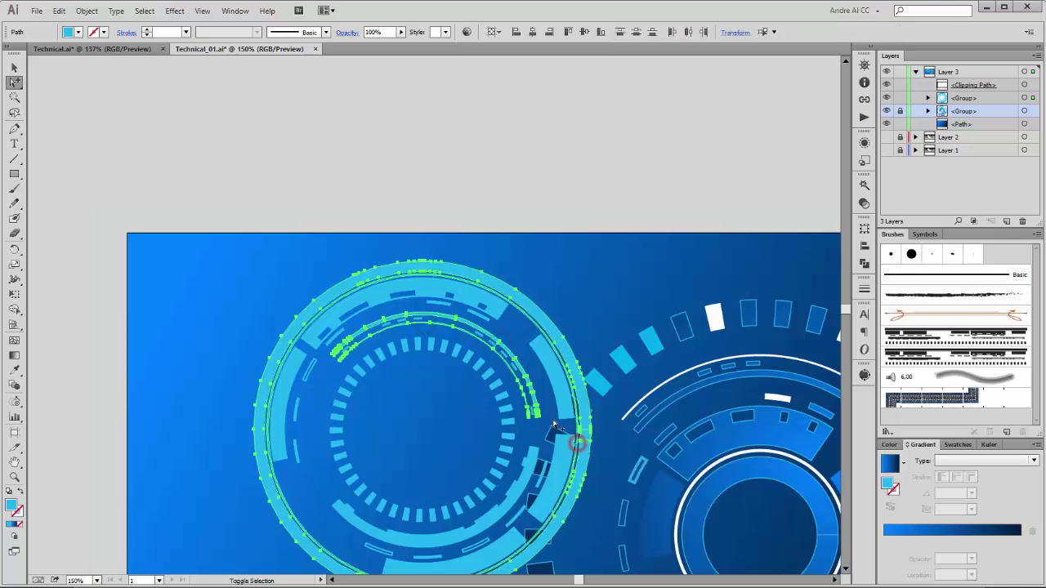
left_click(529, 322, "shift")
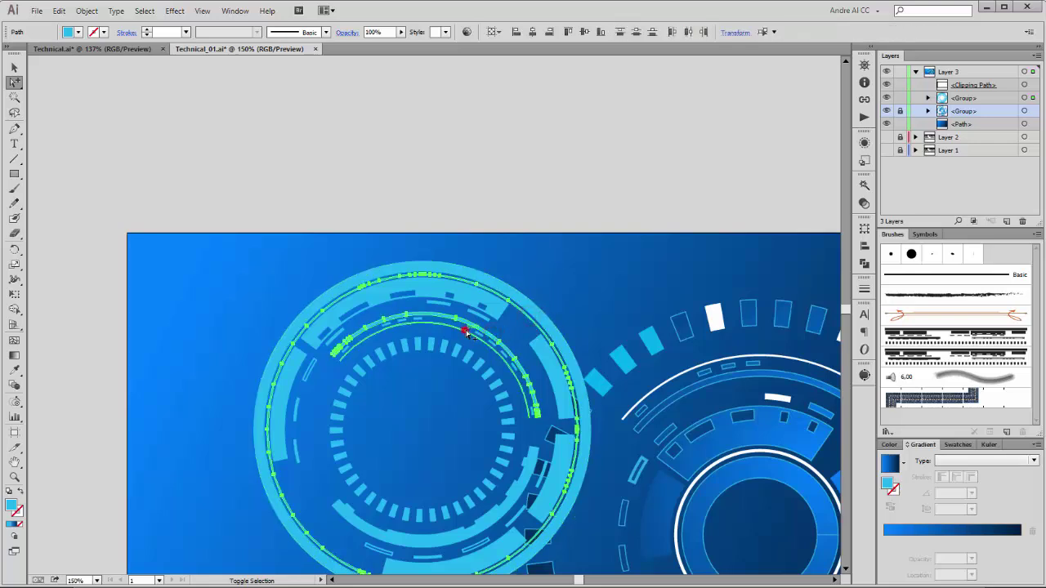
left_click(78, 32)
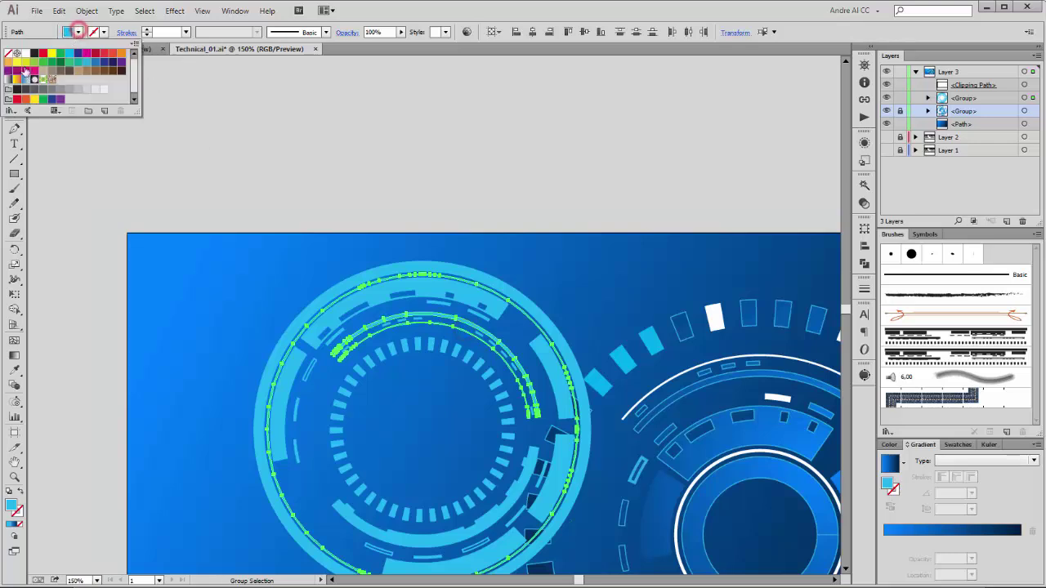
left_click(25, 52)
left_click(565, 214)
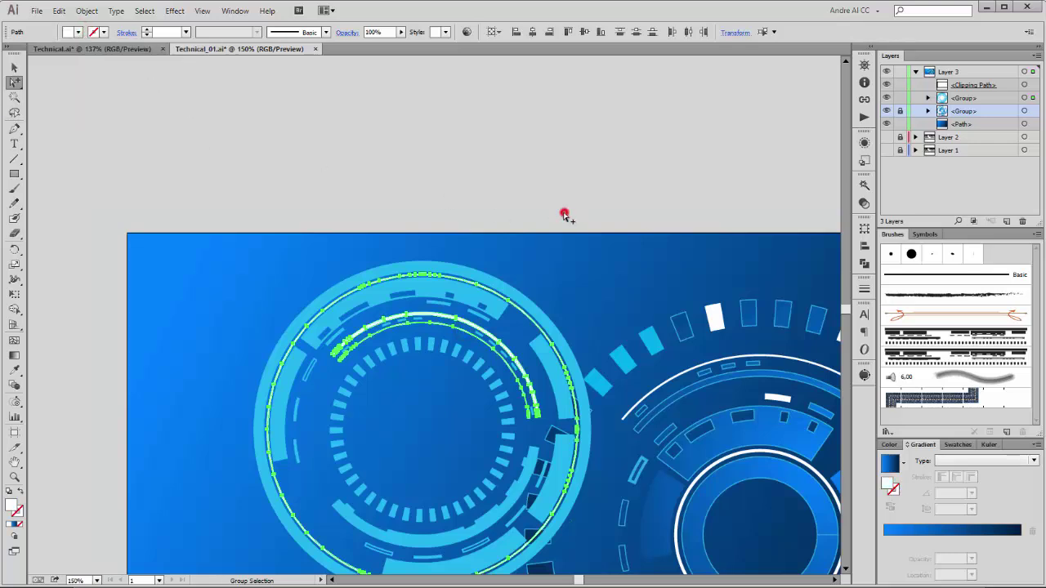
Step: Fill the smaller dial's upper-right arc segment, four short dashes and a scattered selection of inner ring ticks with white
left_click(598, 259)
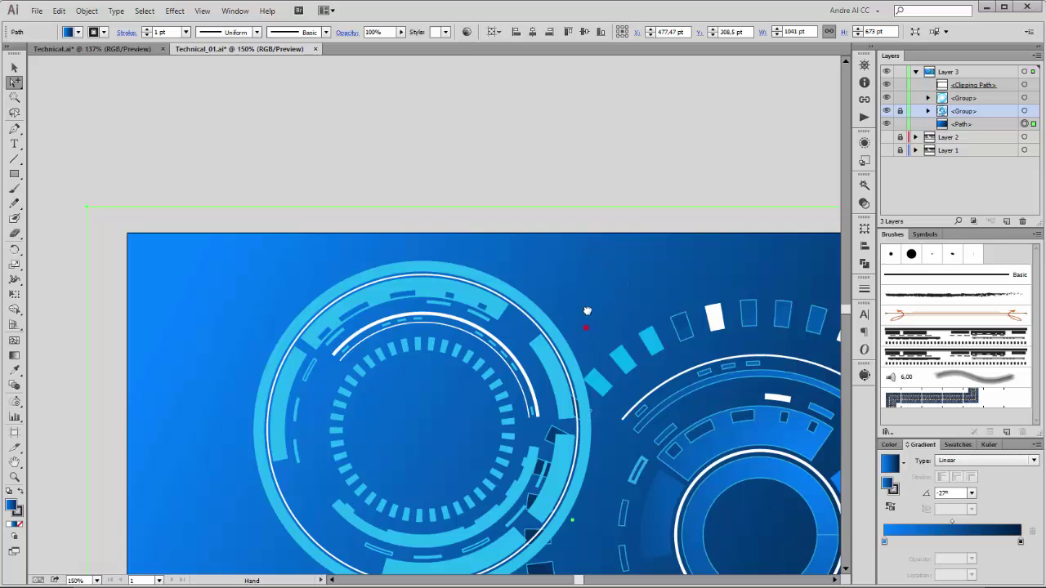
left_click_drag(586, 311, 572, 189)
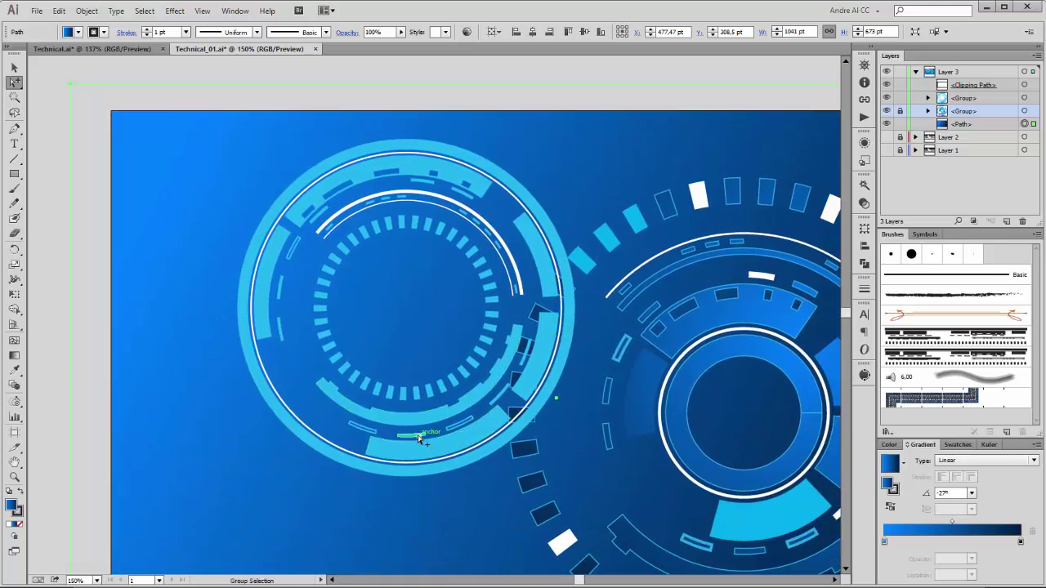
left_click(419, 439)
left_click(505, 395, "shift")
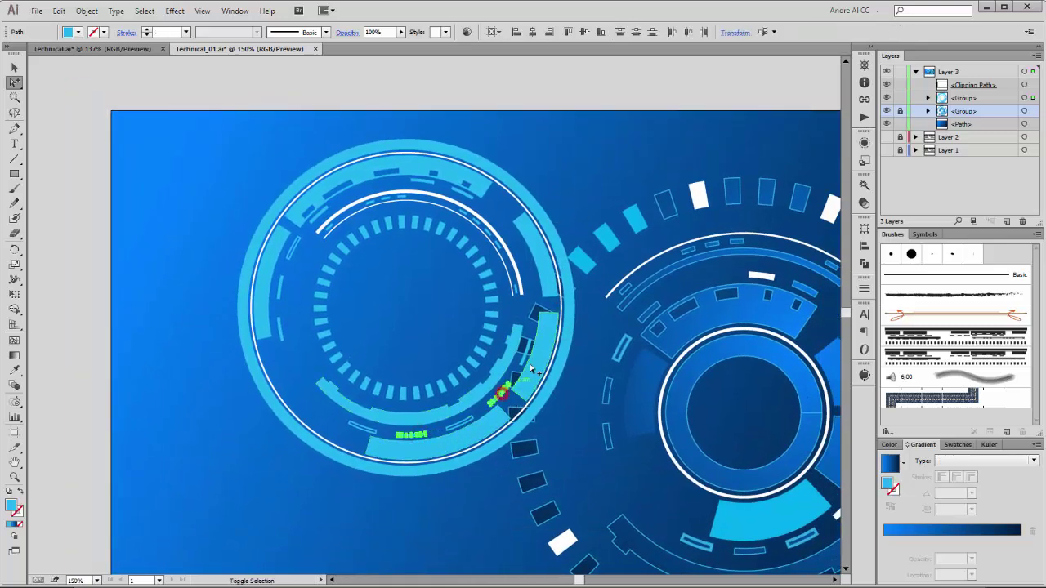
left_click(524, 362, "shift")
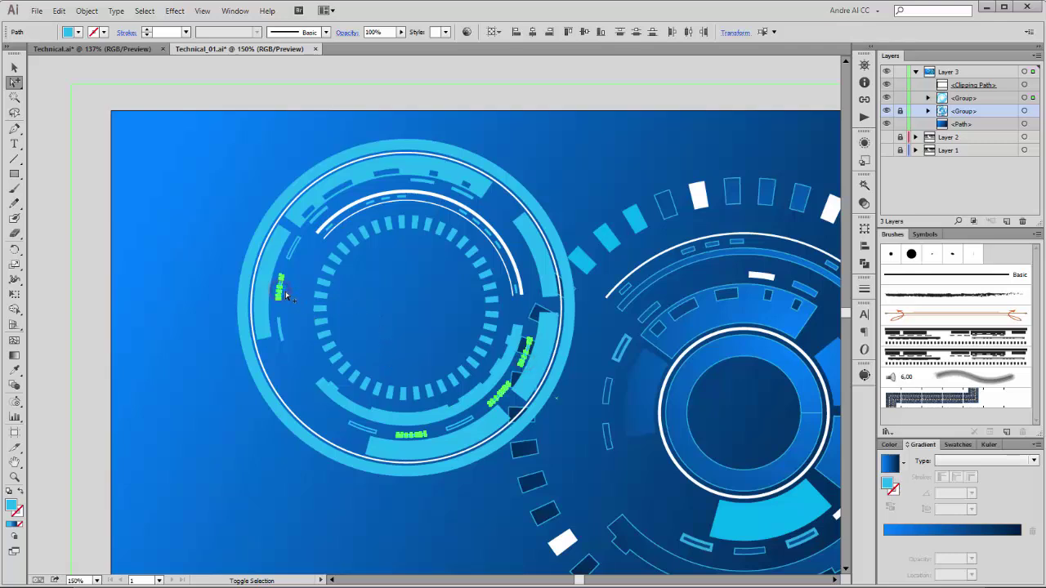
left_click(535, 247, "shift")
left_click(490, 286, "shift")
left_click(485, 278, "shift")
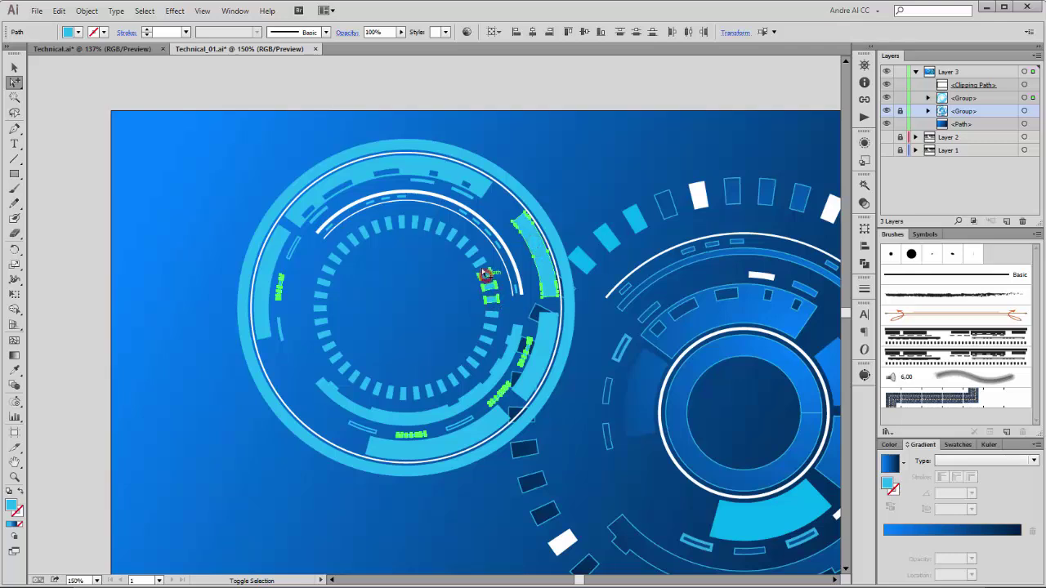
left_click(479, 270, "shift")
left_click(441, 229, "shift")
left_click(389, 224, "shift")
left_click(377, 226, "shift")
left_click(325, 271, "shift")
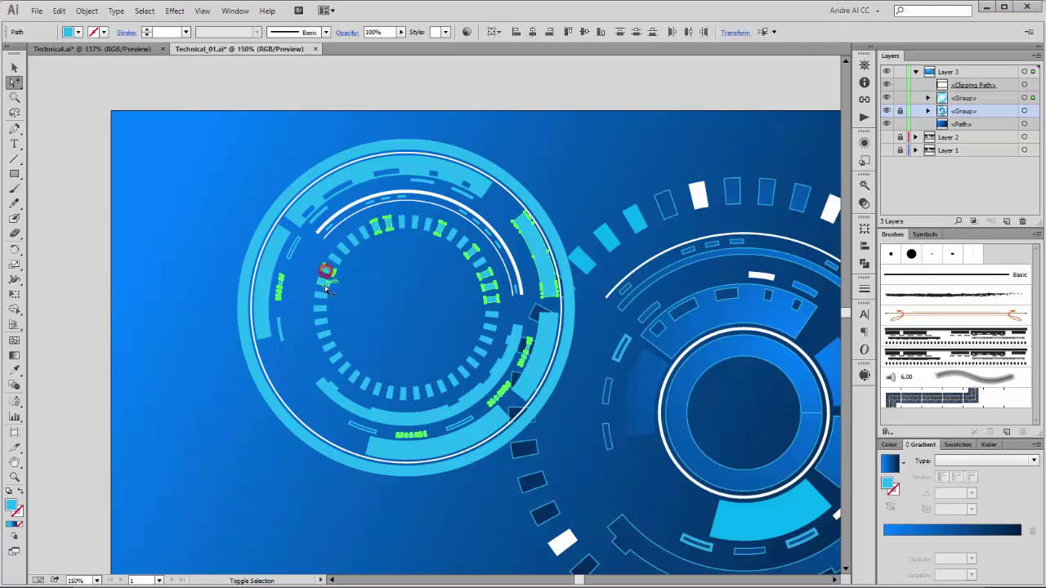
left_click(323, 282, "shift")
left_click(321, 295, "shift")
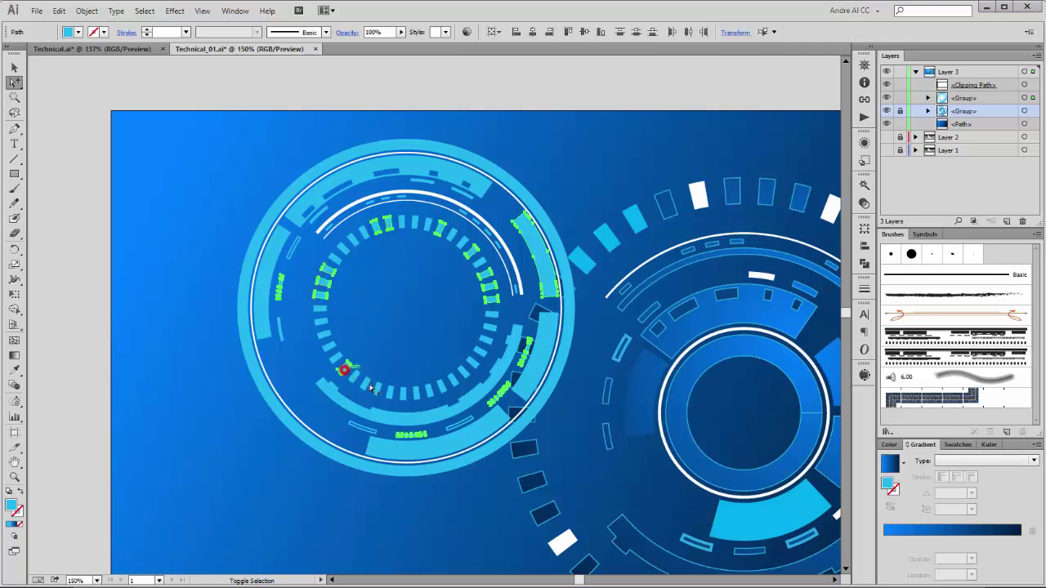
left_click(342, 368, "shift")
left_click(77, 32)
left_click(25, 54)
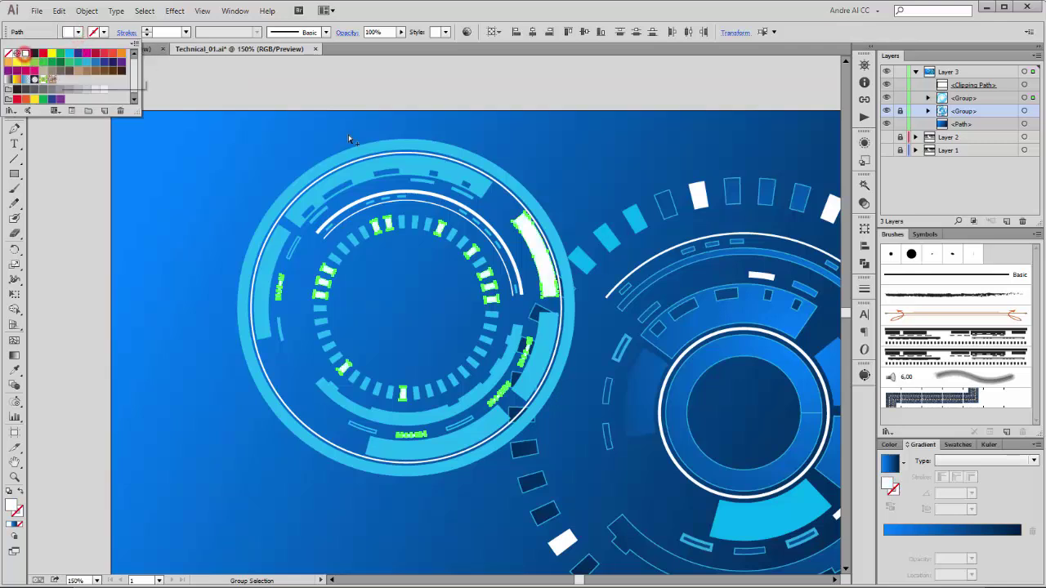
left_click(666, 94)
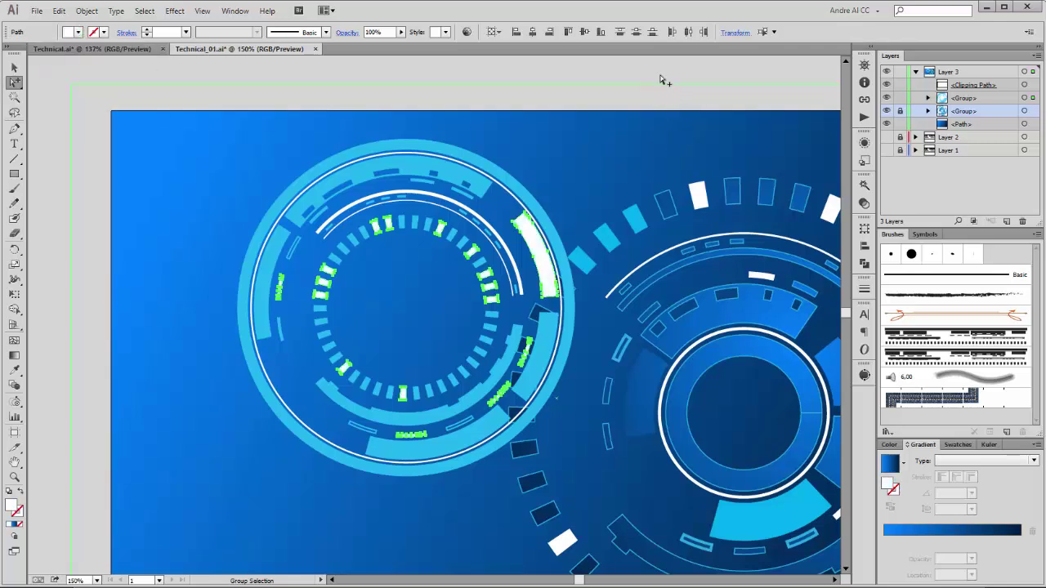
left_click(663, 80)
Step: Draw a white circle about 355.5 pt across over the smaller dial and place it directly beneath the dial's group in the stacking order
key("ctrl+1")
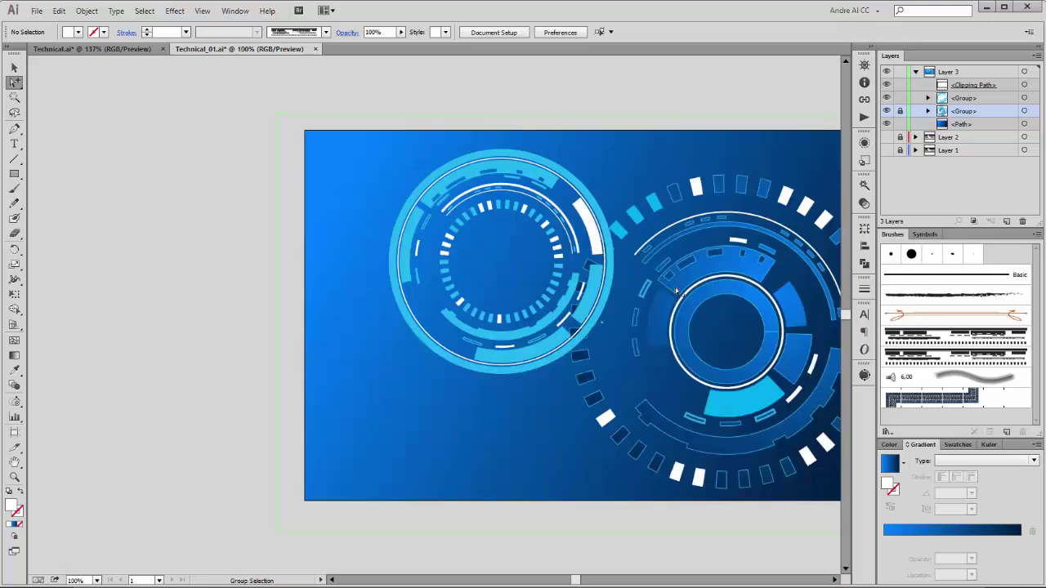
left_click_drag(675, 288, 498, 267)
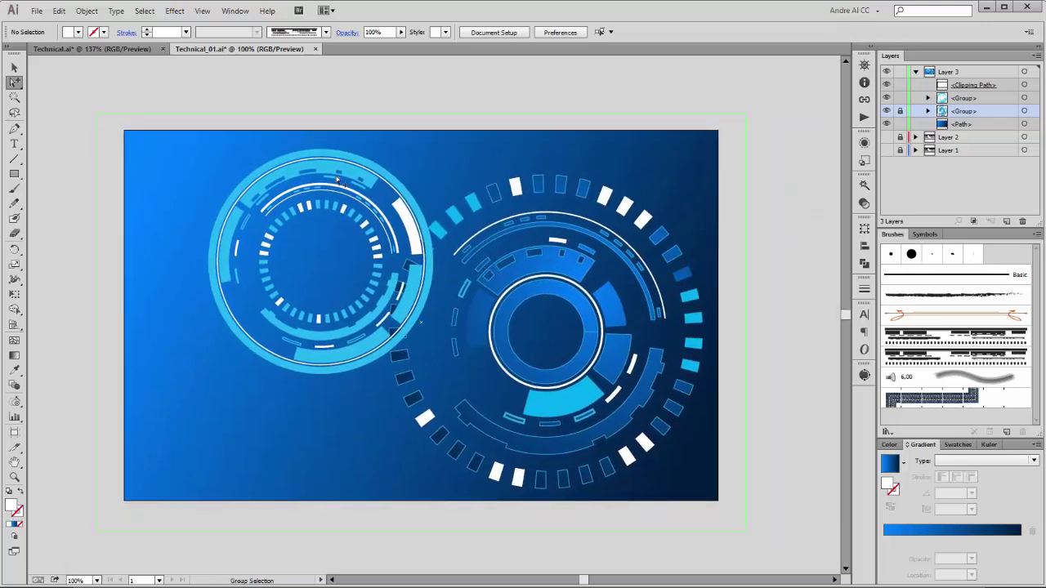
left_click(14, 173)
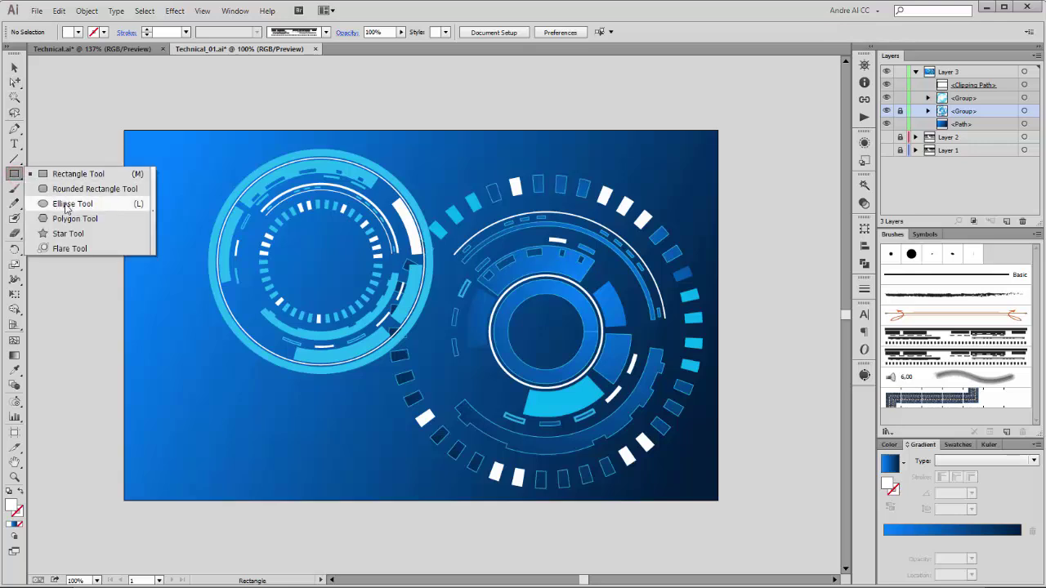
left_click(66, 205)
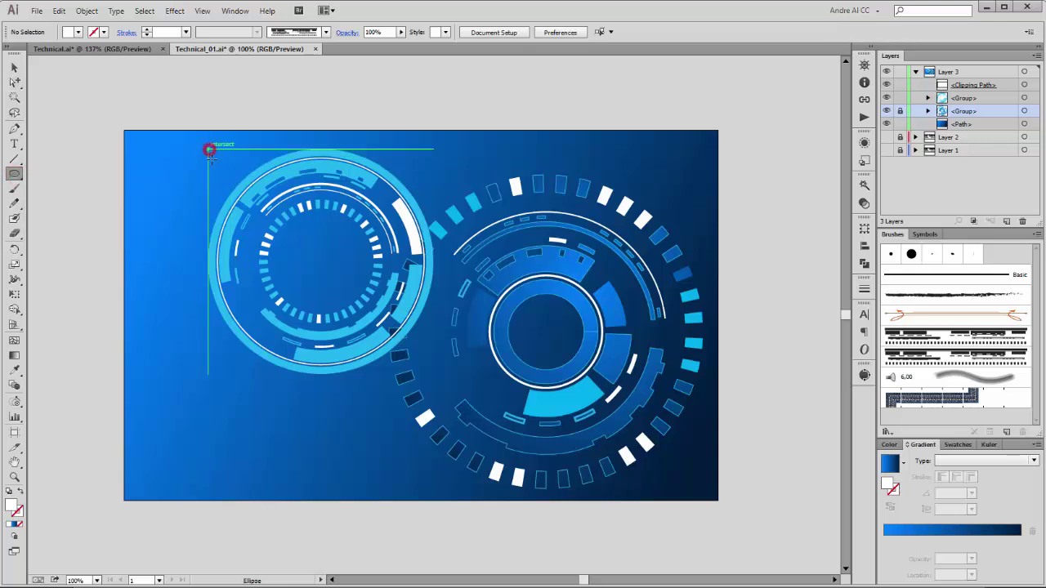
mouse_move(210, 151)
left_mouse_down()
mouse_move(341, 304)
mouse_move(428, 372)
left_mouse_up()
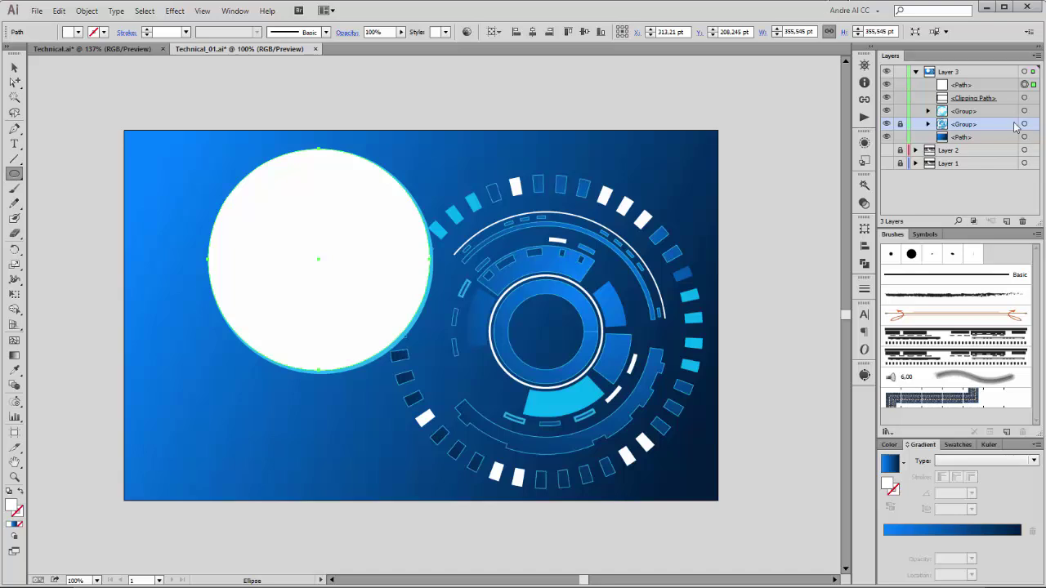
left_click_drag(996, 87, 996, 120)
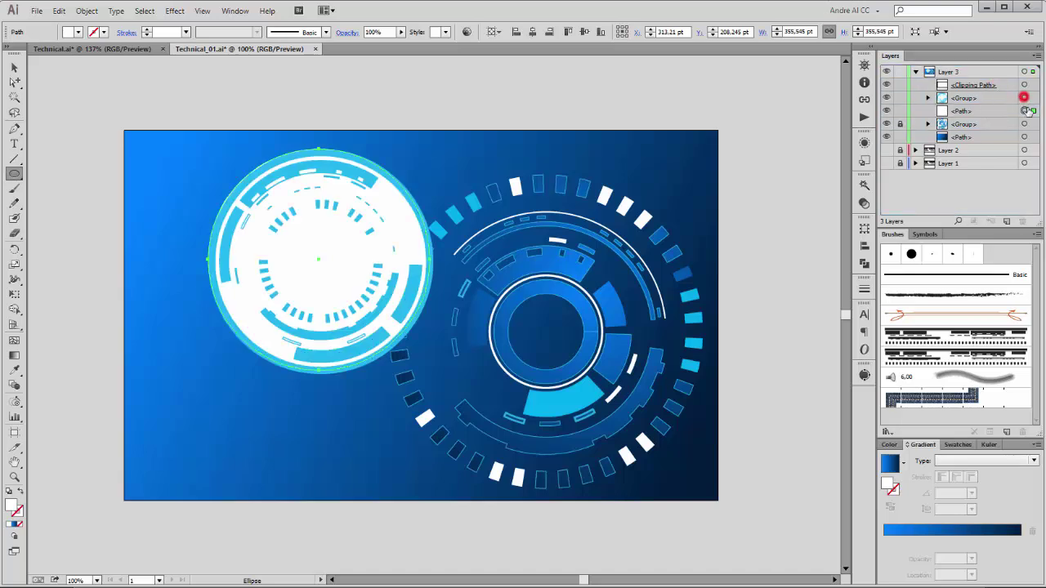
Step: Centre the circle and the smaller dial's group horizontally and vertically on the artboard
left_click(1023, 97, "shift")
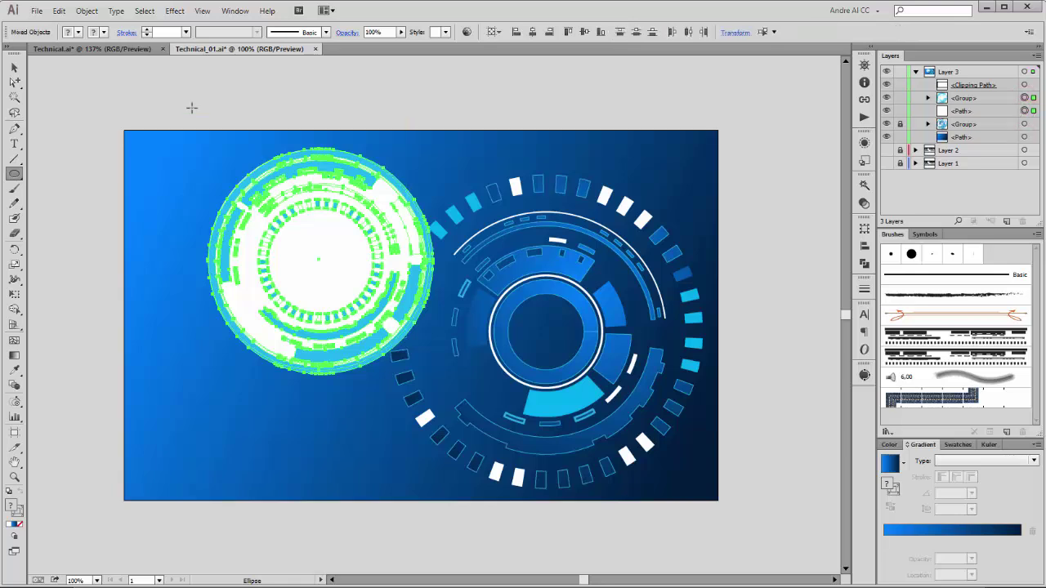
left_click(533, 32)
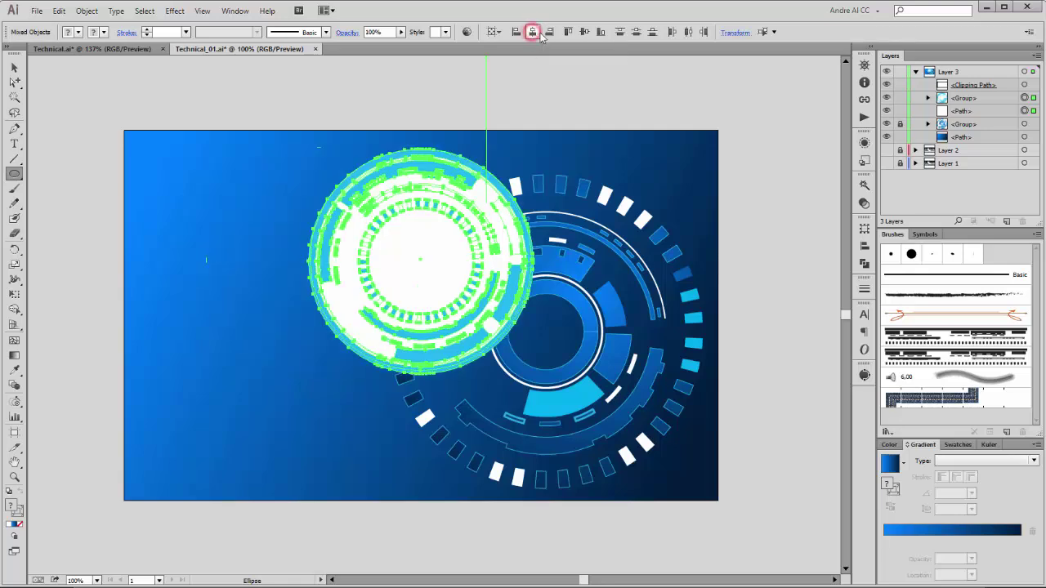
left_click(585, 32)
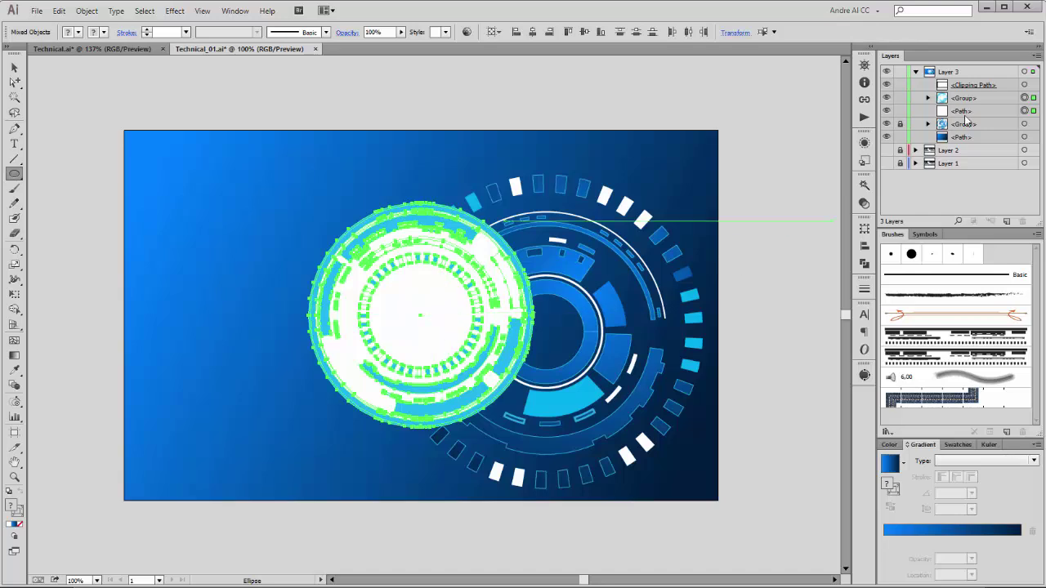
left_click(927, 98)
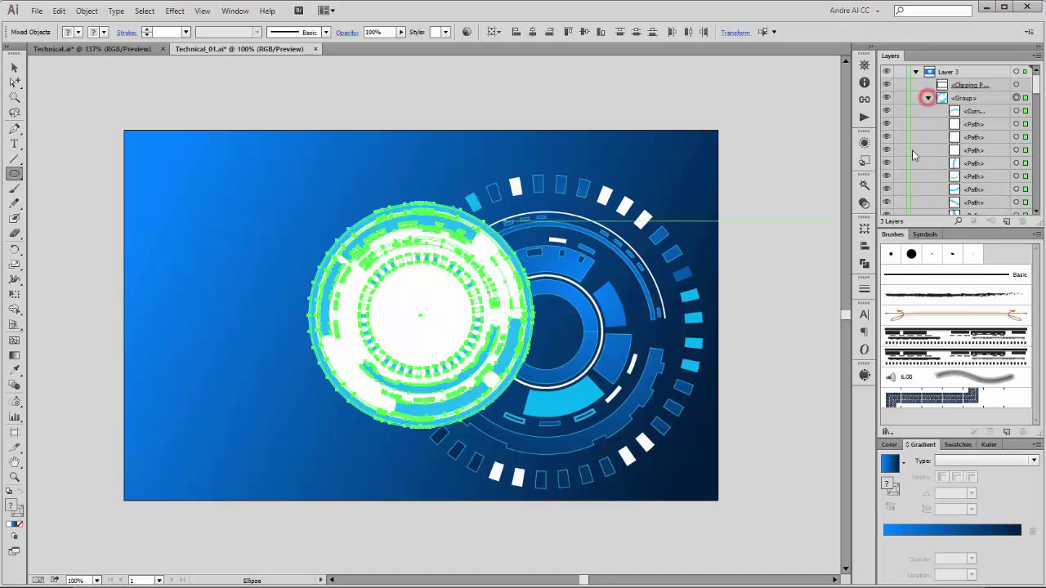
left_click(928, 98)
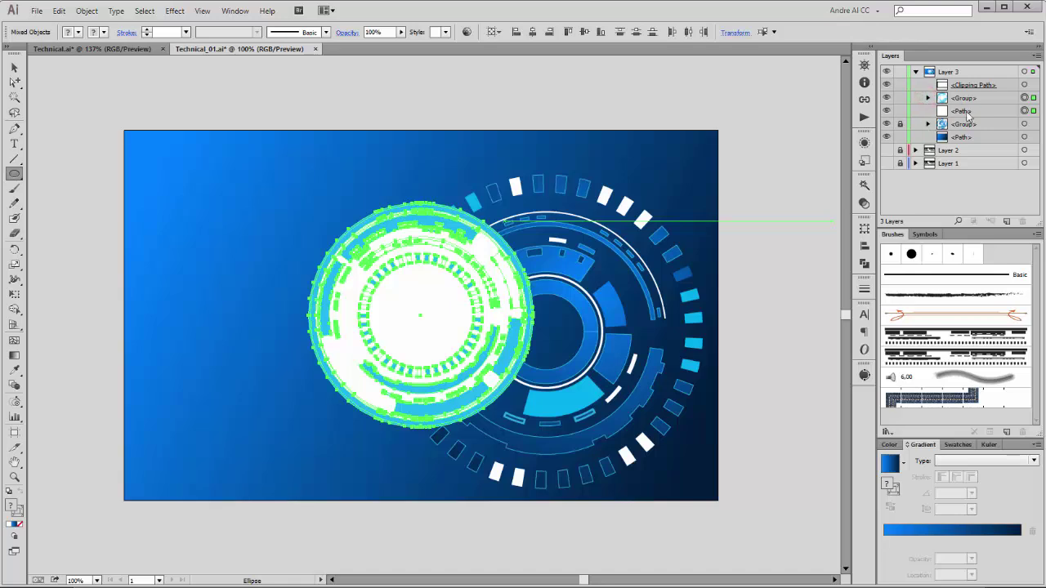
Step: Fill the backing circle with the blue gradient as a radial type, angled about -133° with its highlight offset toward the upper right
left_click(966, 111)
left_click(1024, 111)
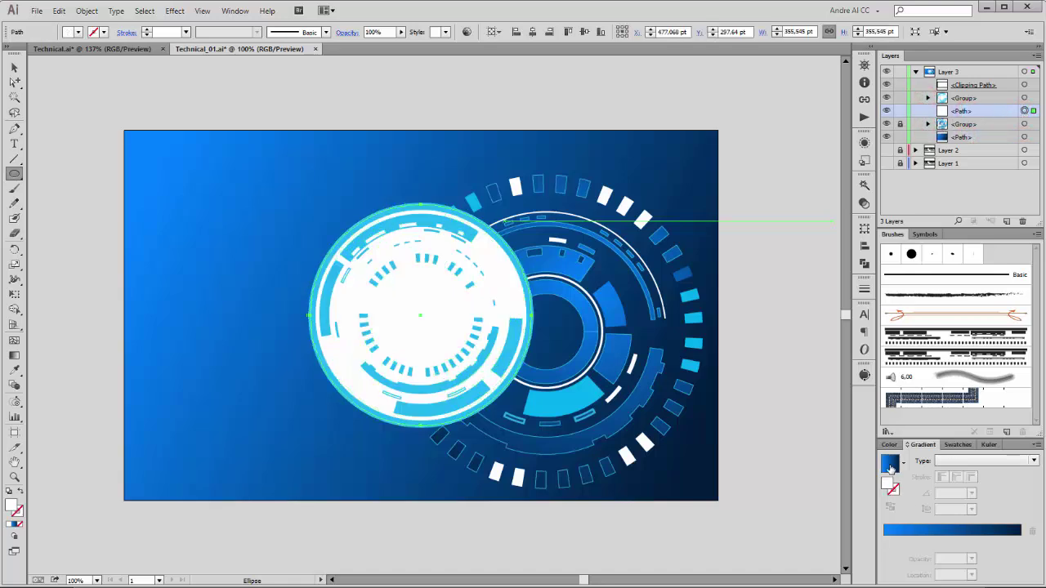
left_click(890, 473)
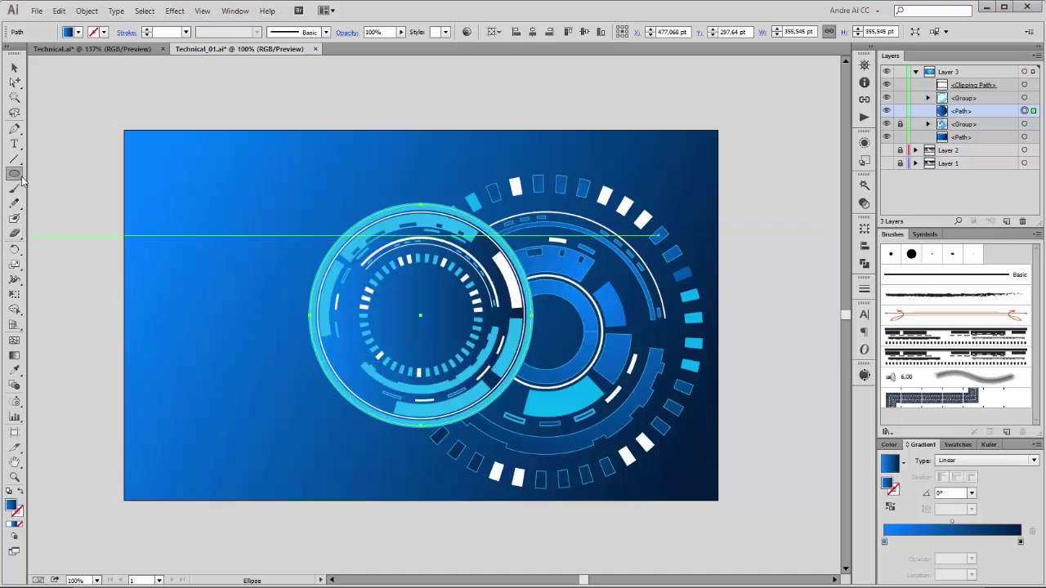
left_click(16, 360)
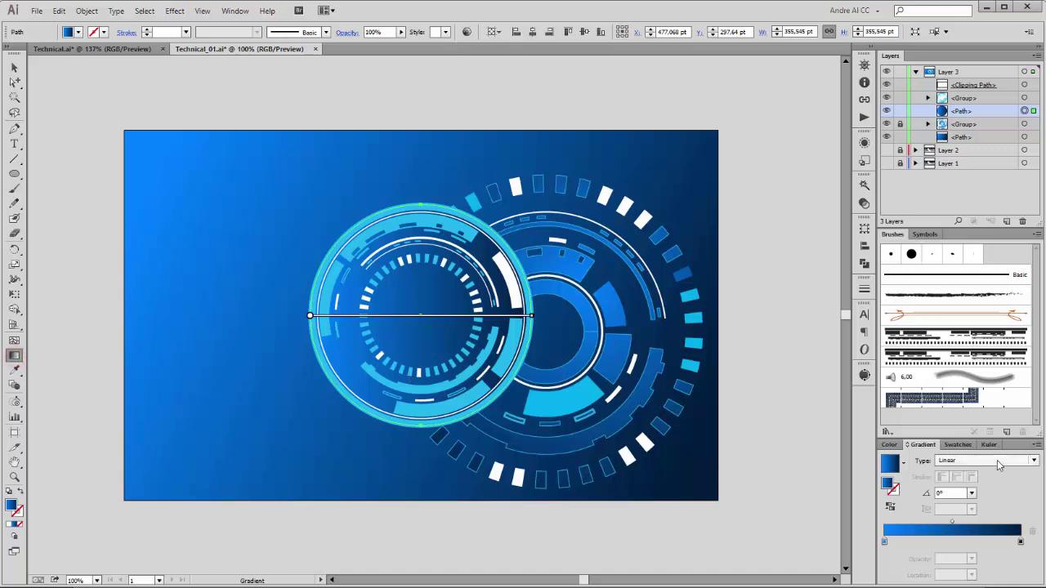
left_click(999, 460)
left_click(987, 489)
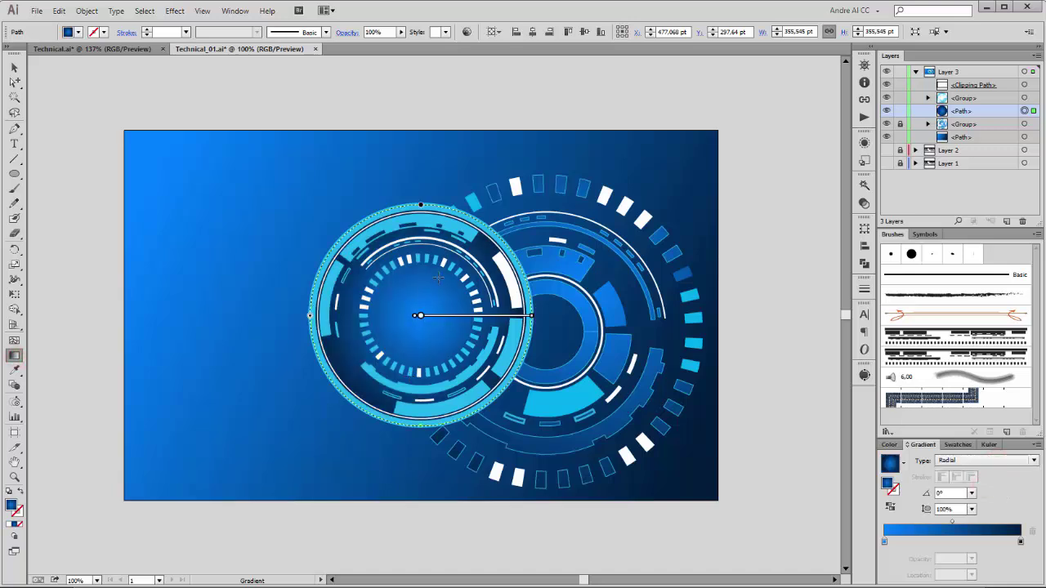
mouse_move(441, 285)
left_mouse_down()
mouse_move(374, 335)
mouse_move(348, 396)
left_mouse_up()
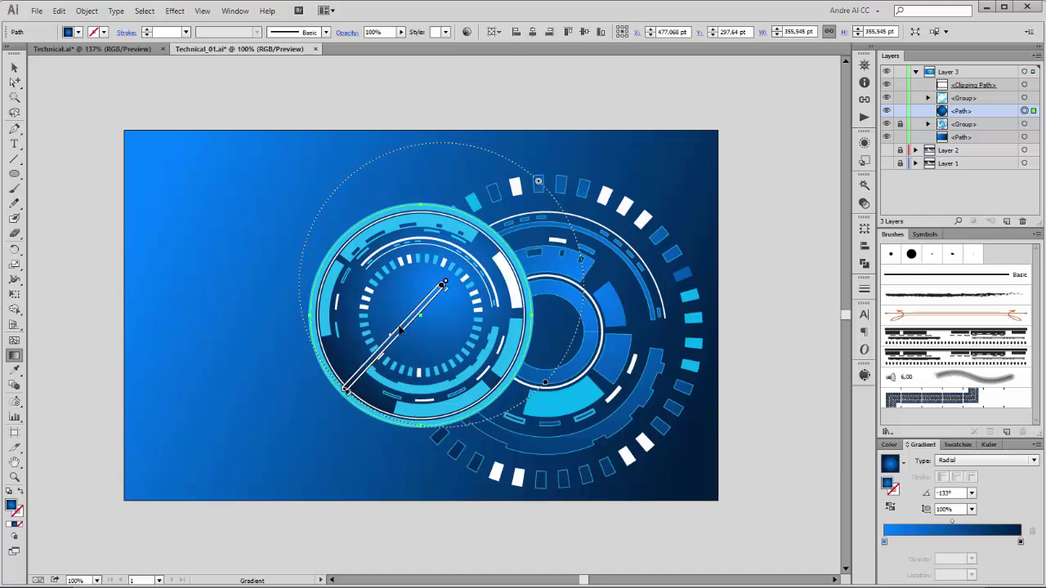
left_click_drag(398, 336, 398, 337)
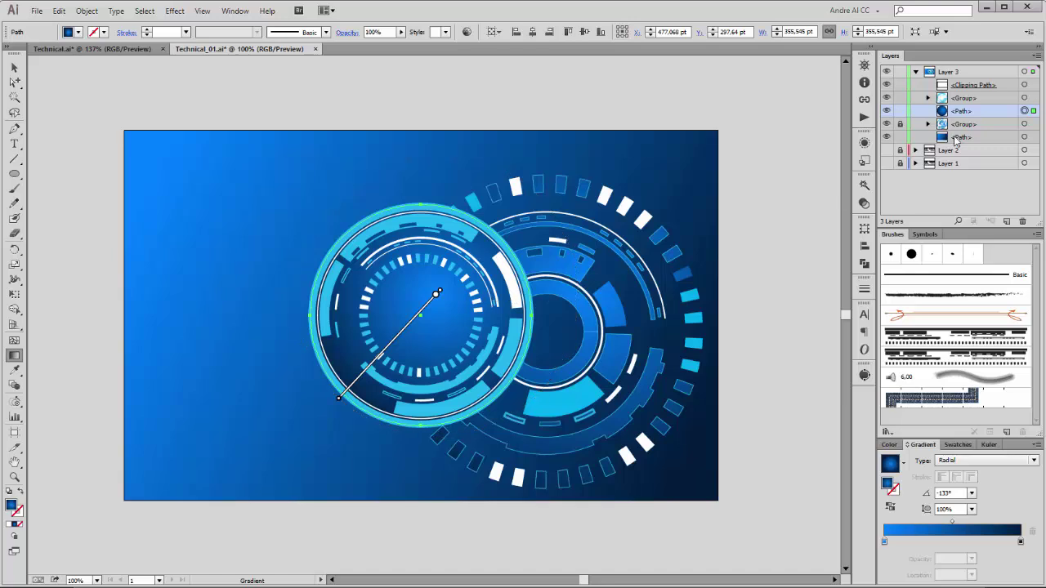
Step: Move the smaller dial together with its gradient circle to the upper-left part of the artboard, slightly overlapping the large dial
left_click(1025, 98, "shift")
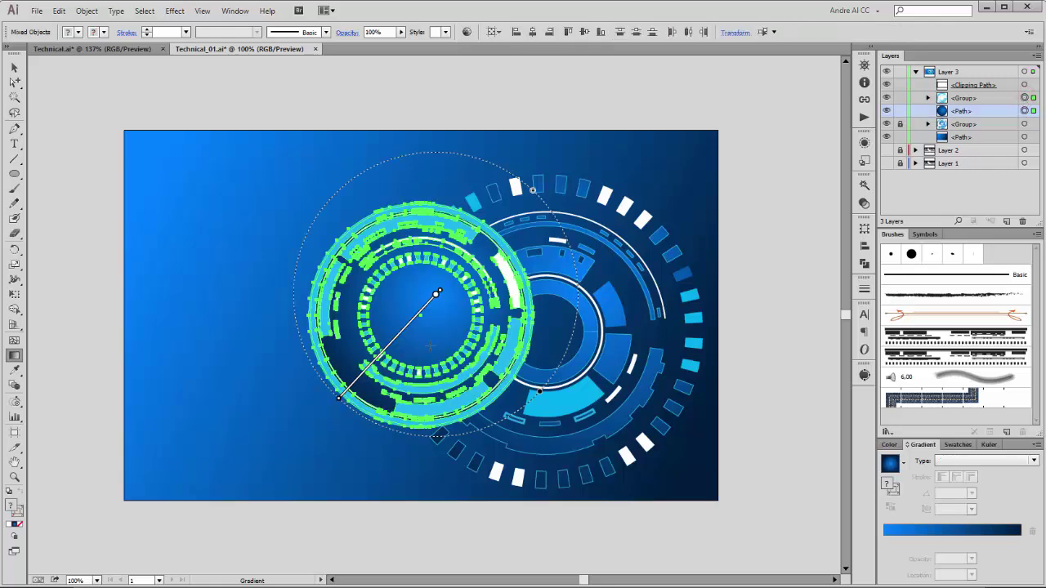
left_click(13, 68)
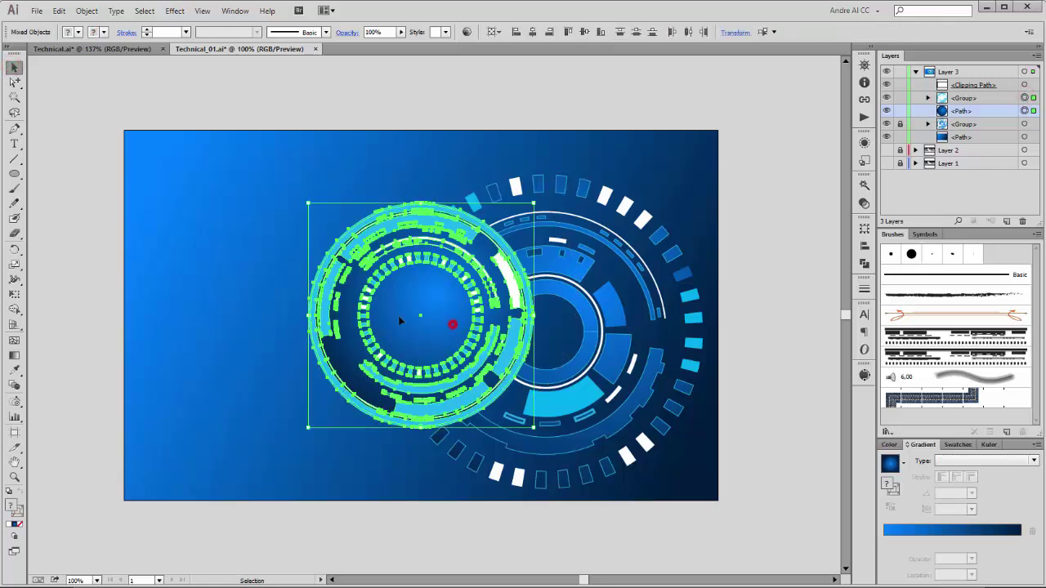
left_click_drag(451, 325, 374, 291)
left_click(778, 252)
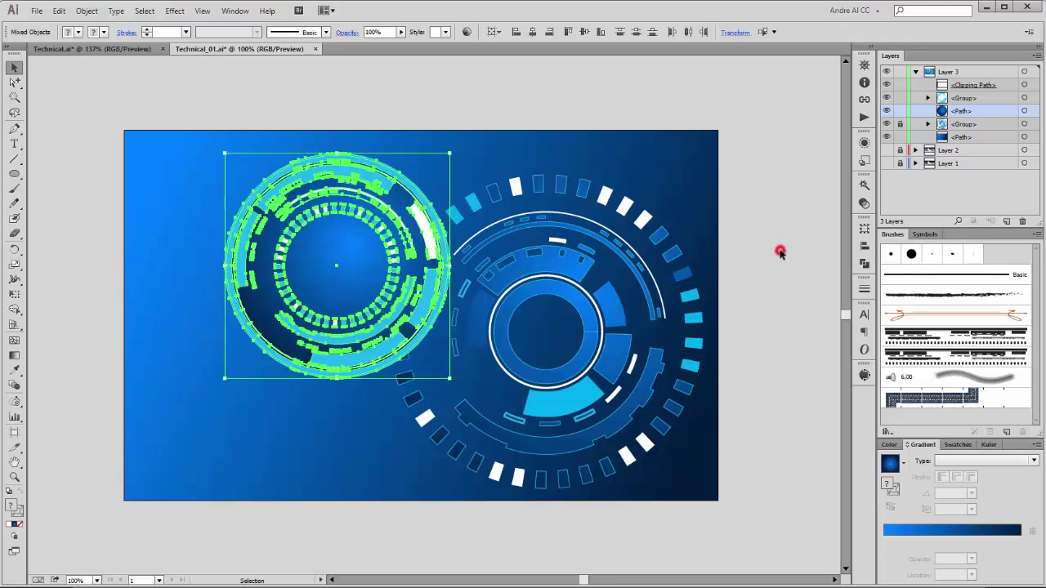
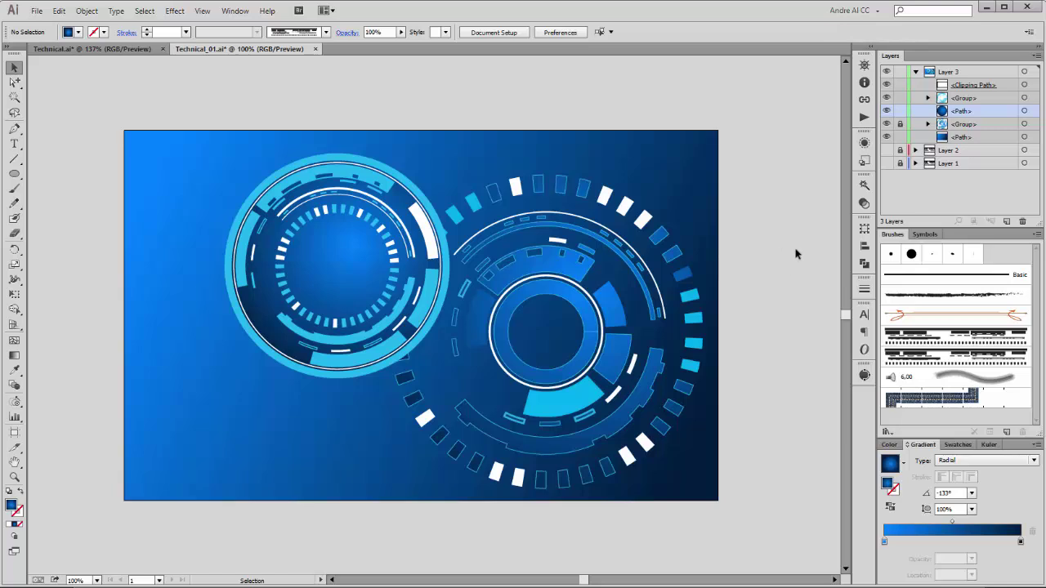
Step: Unlock the large dial's group and duplicate it within Layer 3
left_click(887, 124)
left_click(888, 124)
left_click(887, 124)
left_click(888, 125)
left_click(900, 124)
left_click(956, 124)
left_click(997, 123)
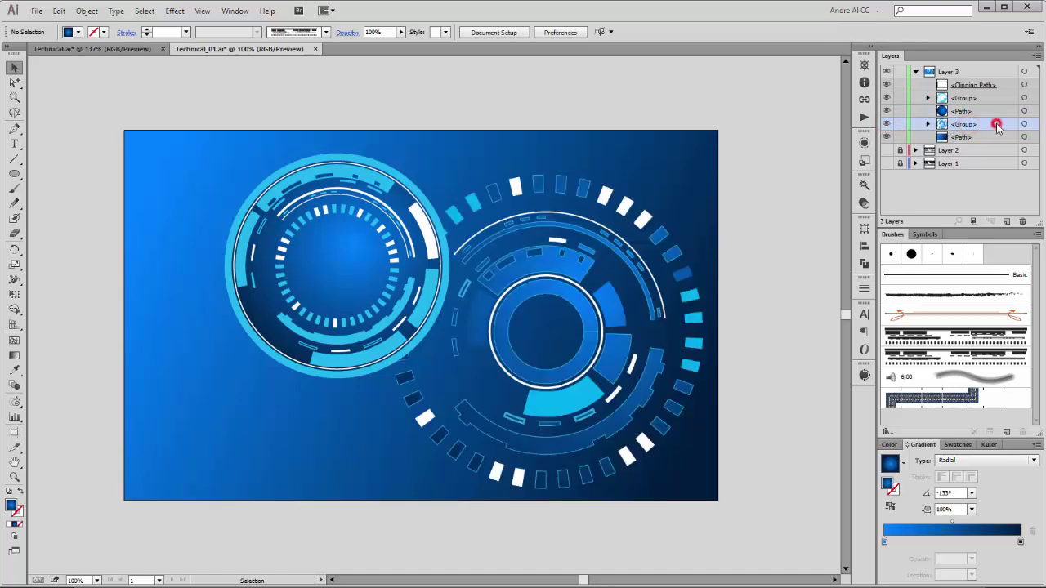
left_click_drag(997, 129, 1007, 222)
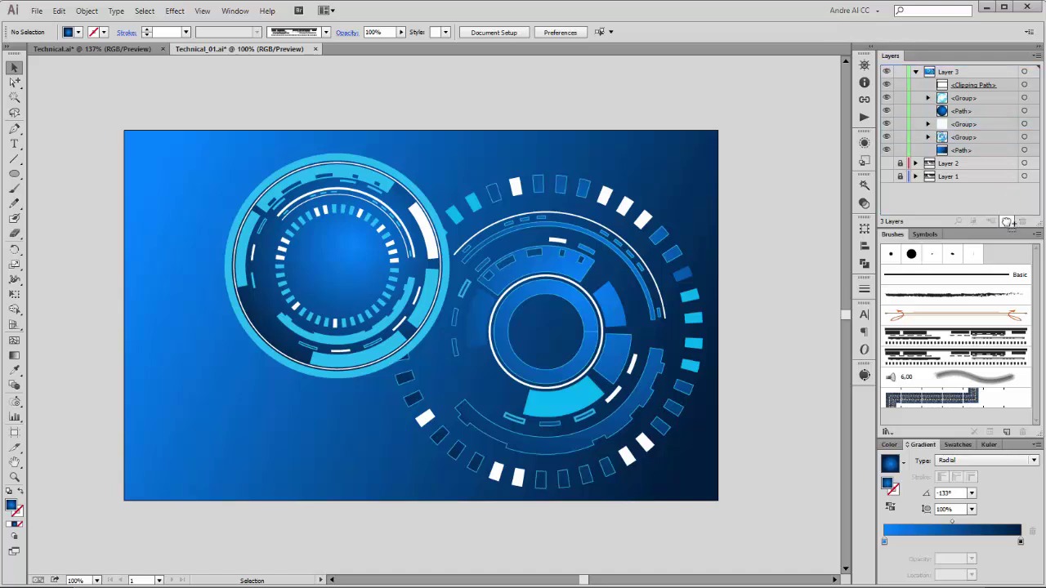
Step: Enlarge the large dial's copy to about 1357 pt wide with Free Transform and move it so its upper part overlaps the artboard's lower half
left_click(1024, 124)
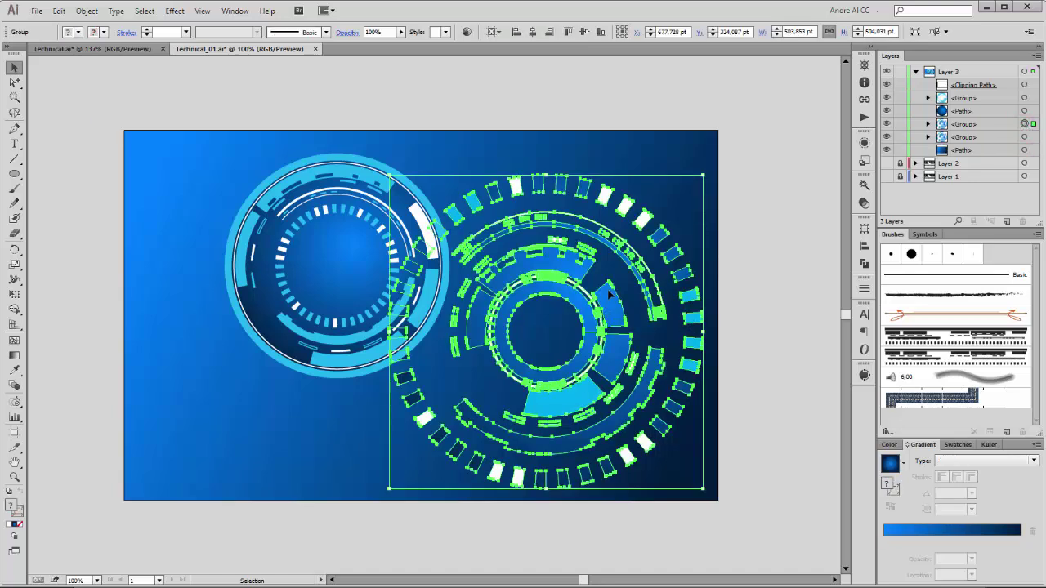
scroll(629, 269, "down", 2)
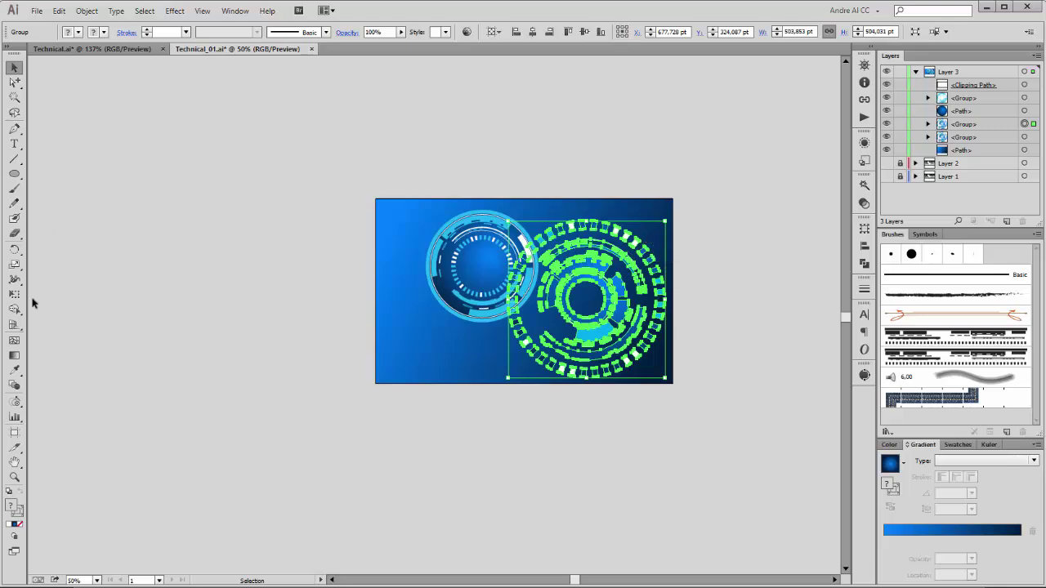
left_click(14, 294)
left_click_drag(650, 238, 778, 95)
left_click_drag(723, 156, 643, 329)
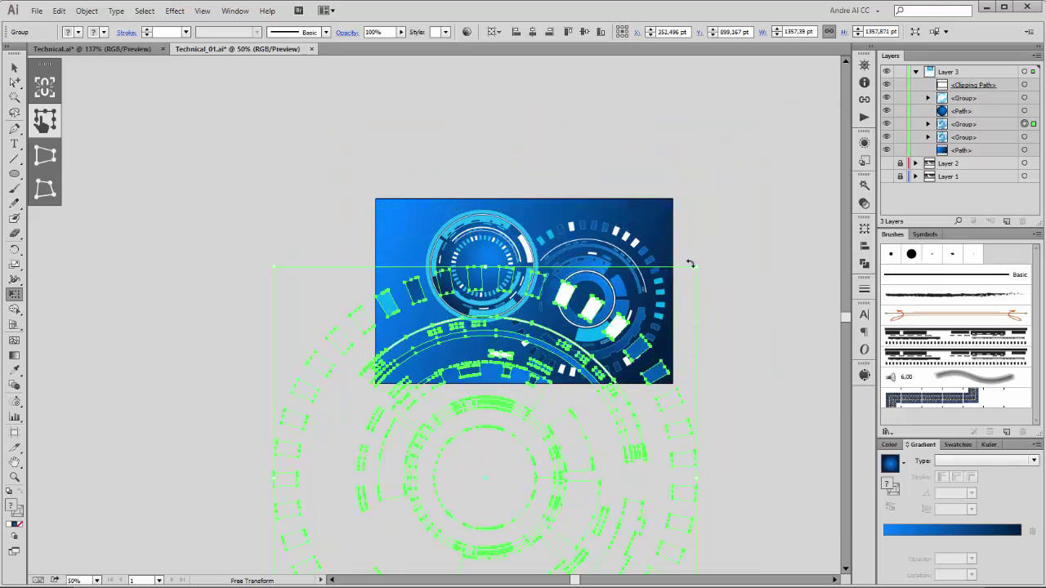
Step: Rotate and enlarge the dial copy to about 1609 pt wide, centre it toward the artboard's lower right, and place it below the original large dial
left_click_drag(696, 267, 642, 277)
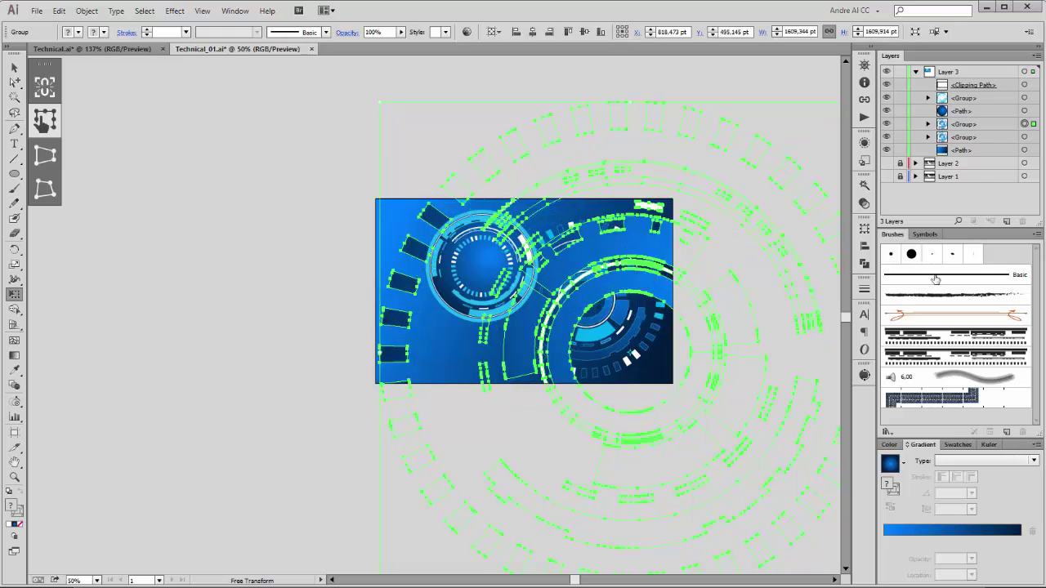
mouse_move(996, 125)
left_mouse_down()
mouse_move(992, 116)
mouse_move(997, 145)
left_mouse_up()
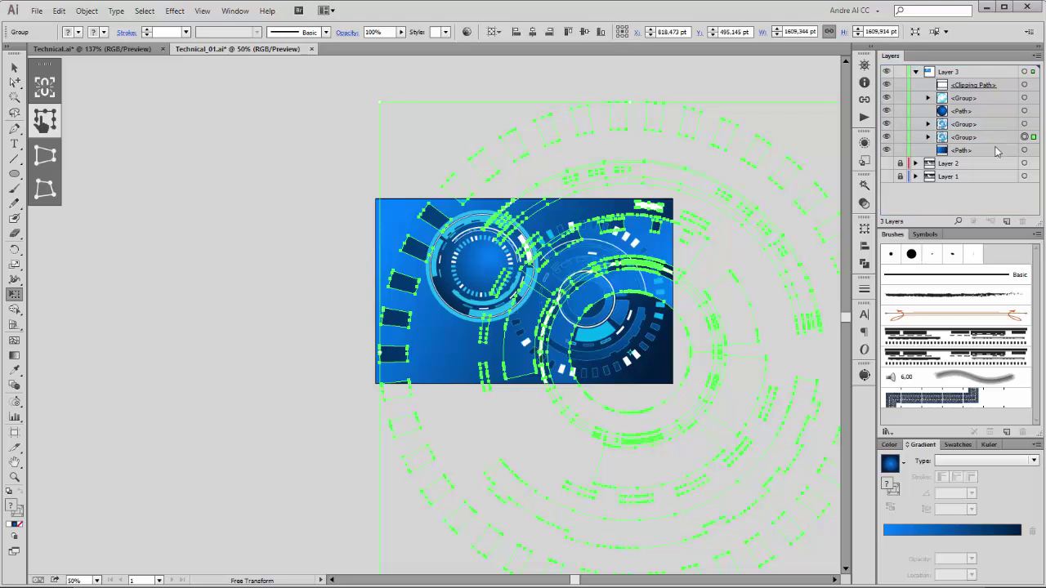
Step: Lower the enlarged background dial's opacity to 25%
left_click(864, 203)
left_click_drag(837, 193, 798, 209)
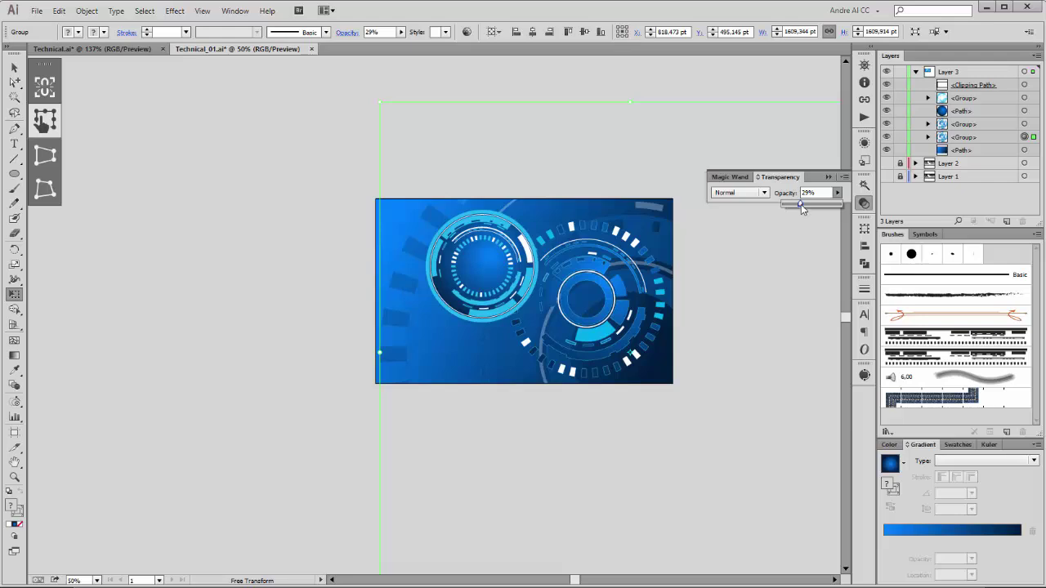
left_click(819, 193)
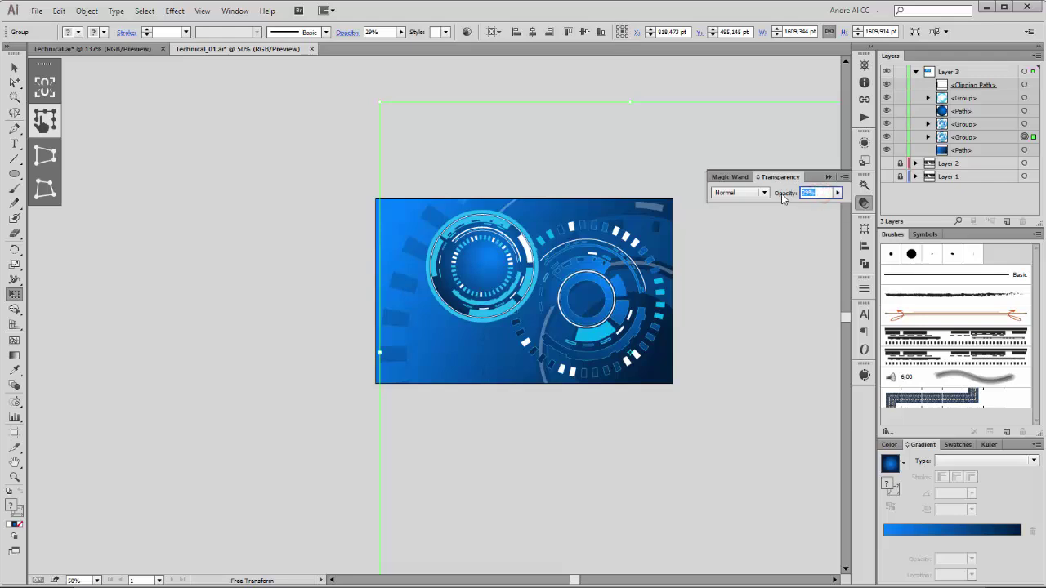
key("Return")
left_click(831, 178)
key("ctrl+1")
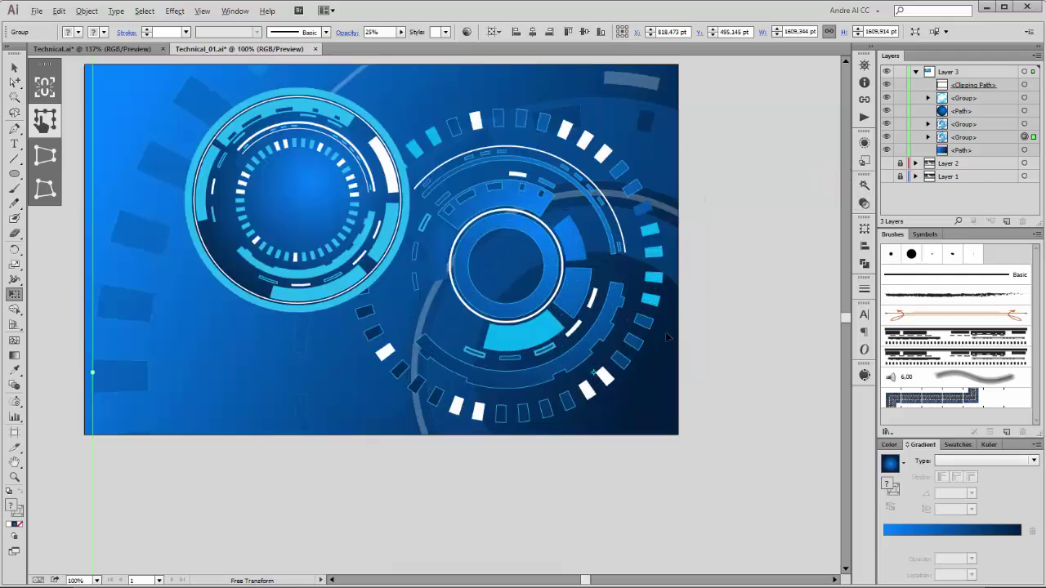
Step: Set the enlarged background dial's opacity to 15%
scroll(652, 303, "up", 2)
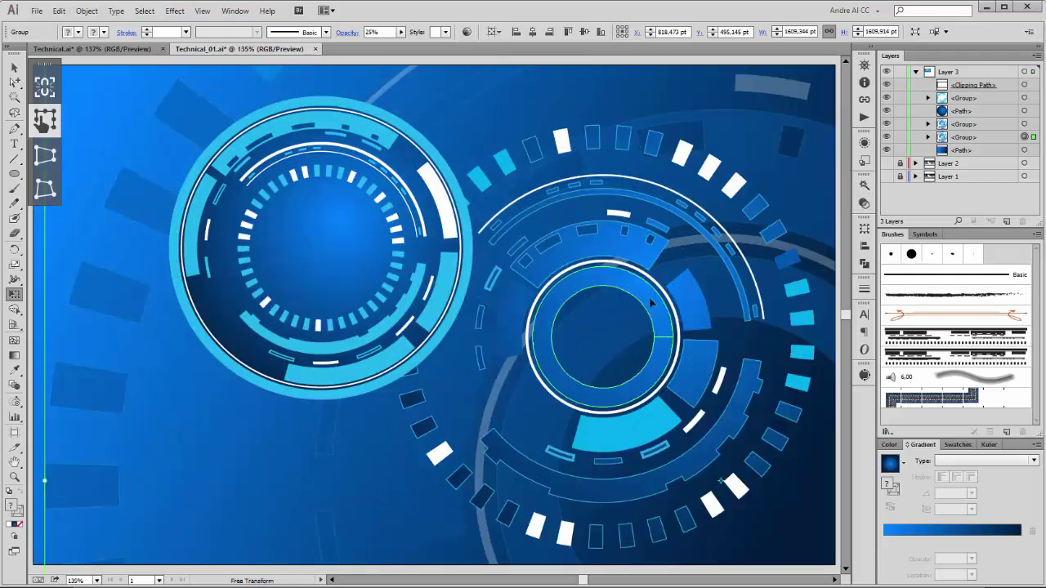
left_click(864, 203)
left_click(820, 193)
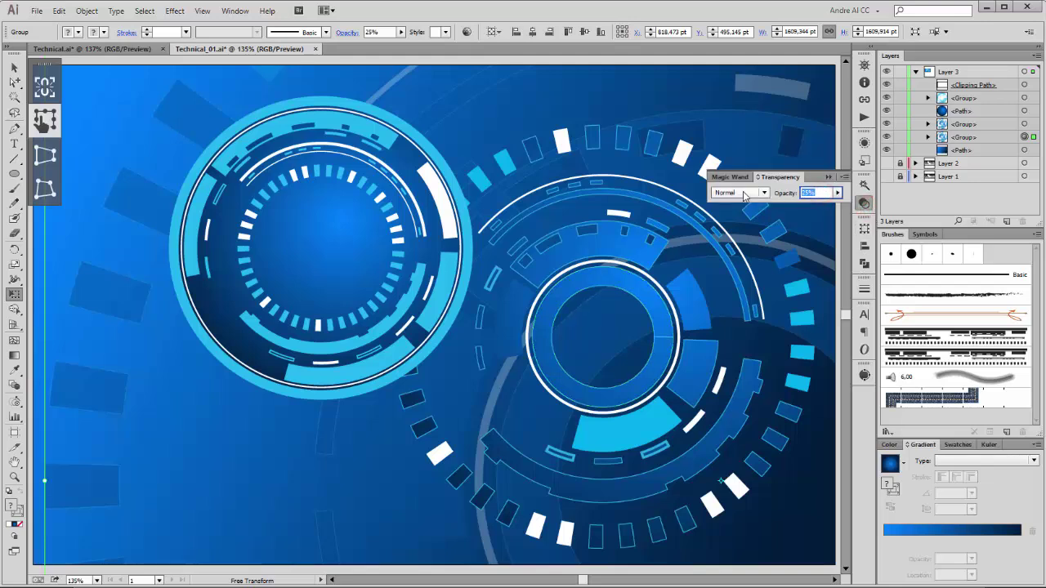
type("15")
key("Return")
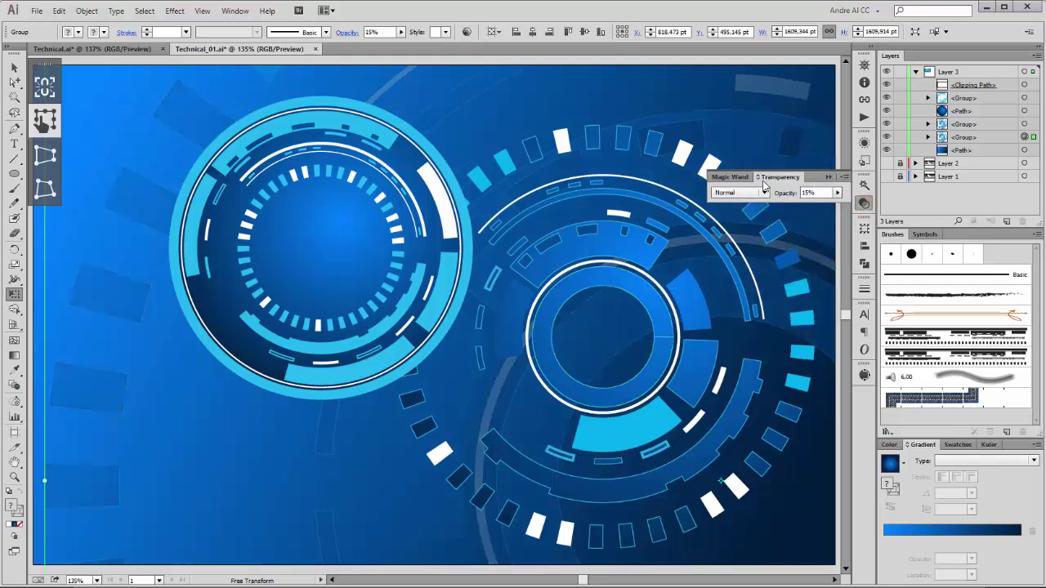
left_click(828, 178)
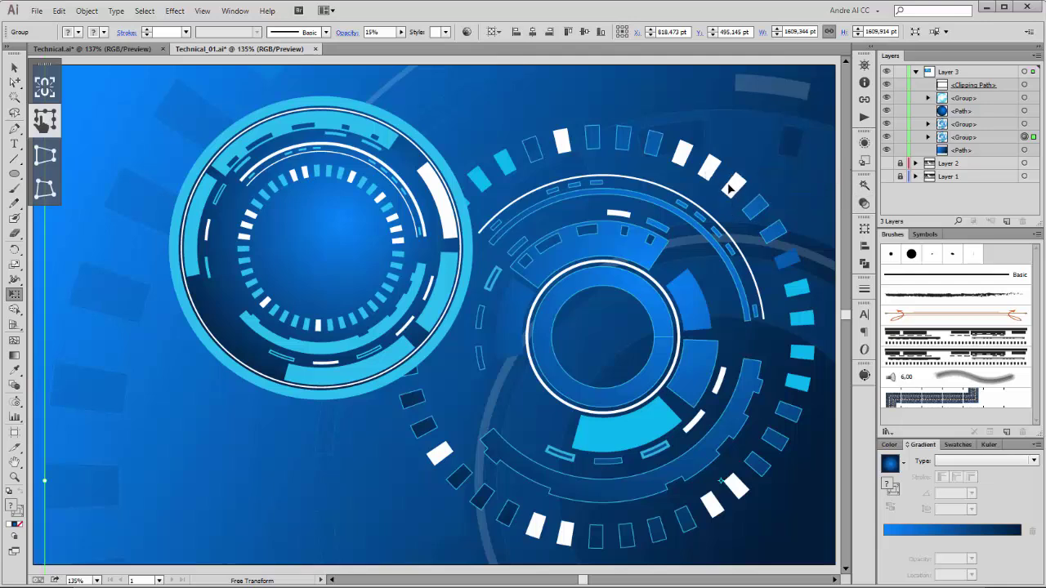
Step: Draw an open circuit-style line of flat and diagonal segments with the Pen tool across the artboard's upper part, about 1017 by 92 pt
scroll(601, 201, "down", 1)
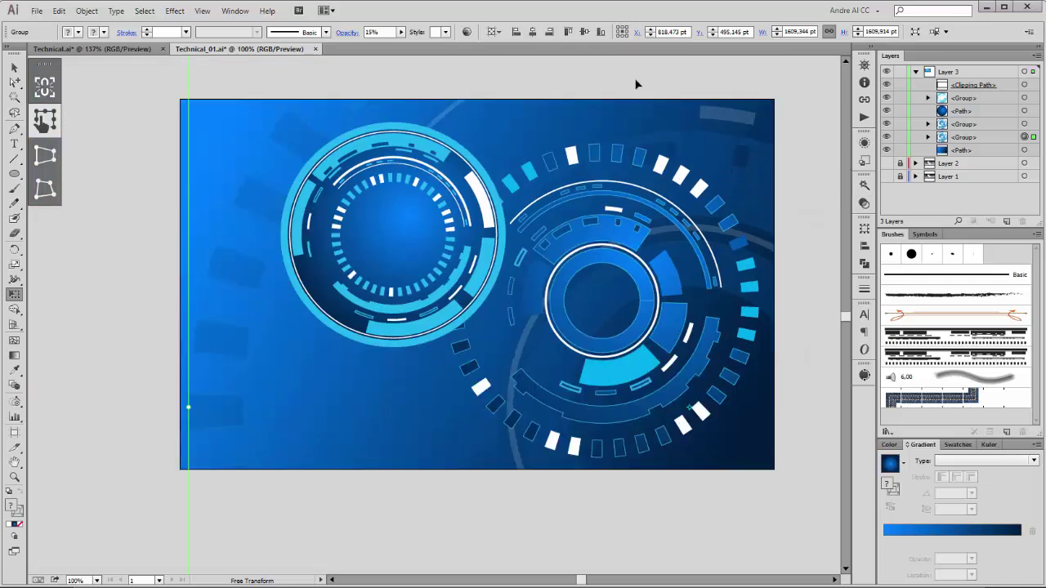
left_click(105, 88)
key("v")
left_click(14, 129)
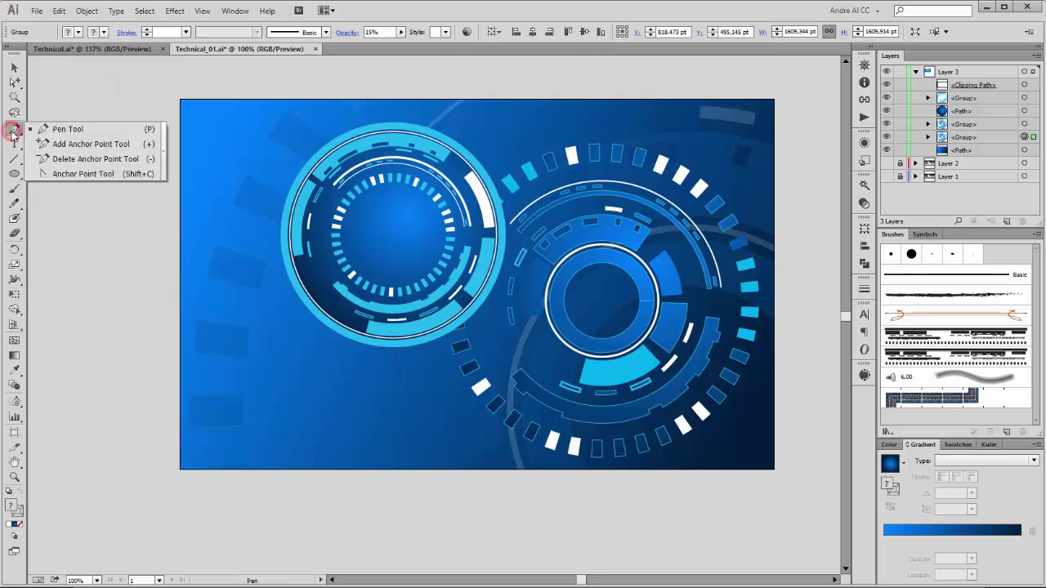
left_click(65, 128)
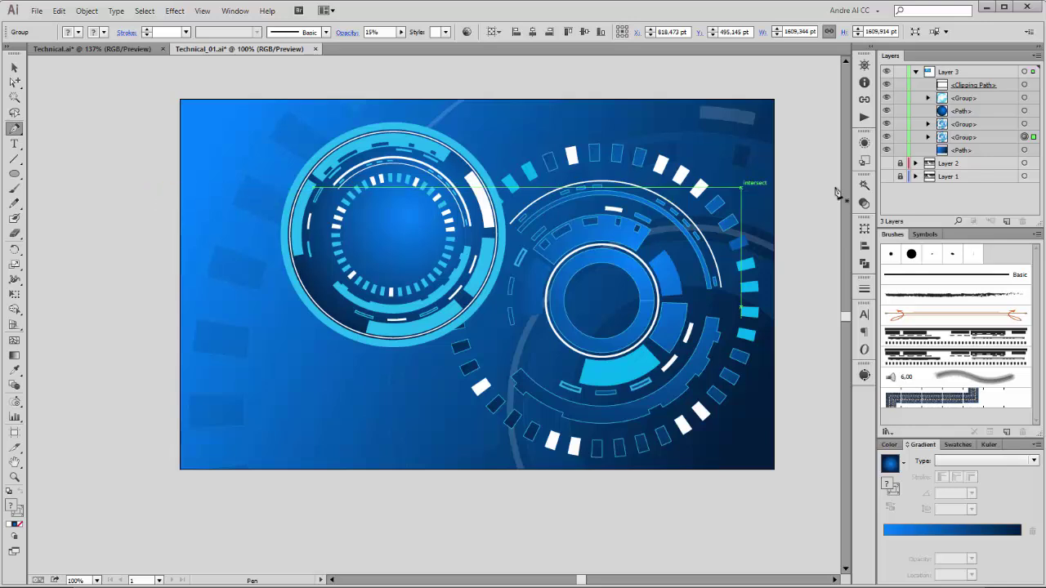
left_click(160, 183)
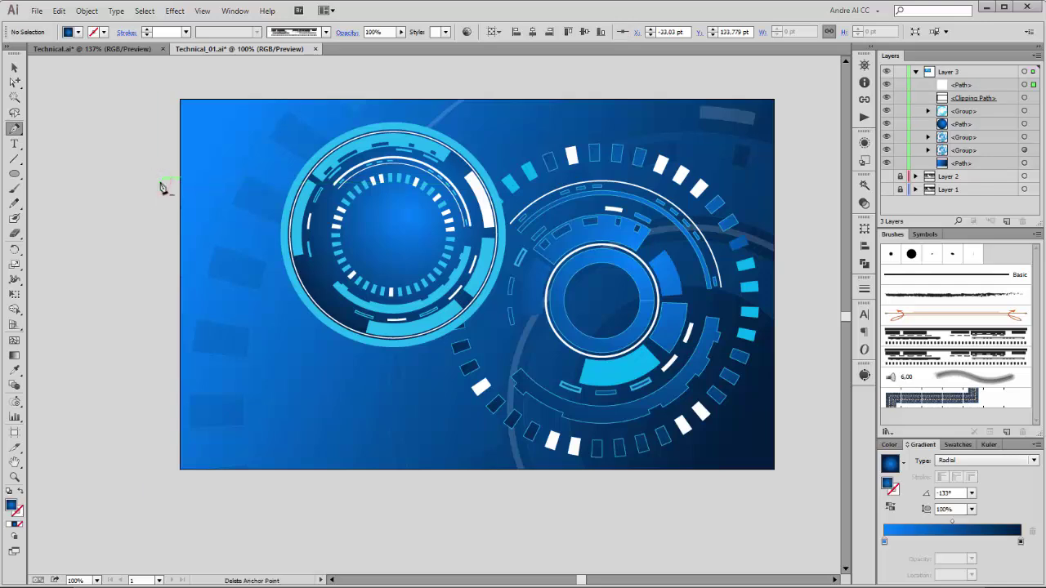
left_click_drag(231, 185, 396, 163)
left_click_drag(476, 177, 735, 162)
left_click(601, 200)
left_click(677, 174)
left_click_drag(735, 162, 795, 178)
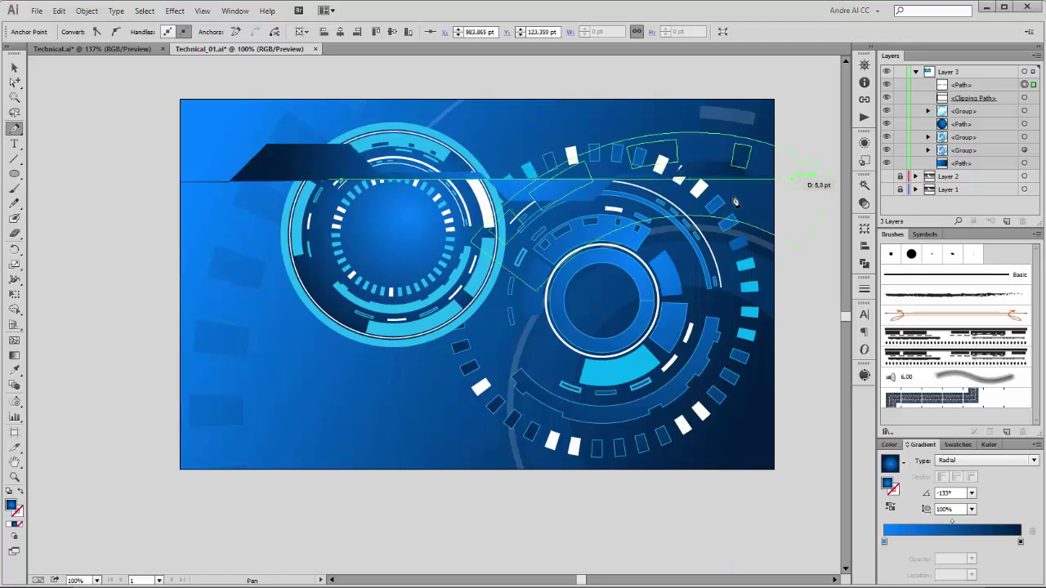
Step: Remove the circuit line's fill and give it a cyan stroke 2 pt thick
left_click(14, 67)
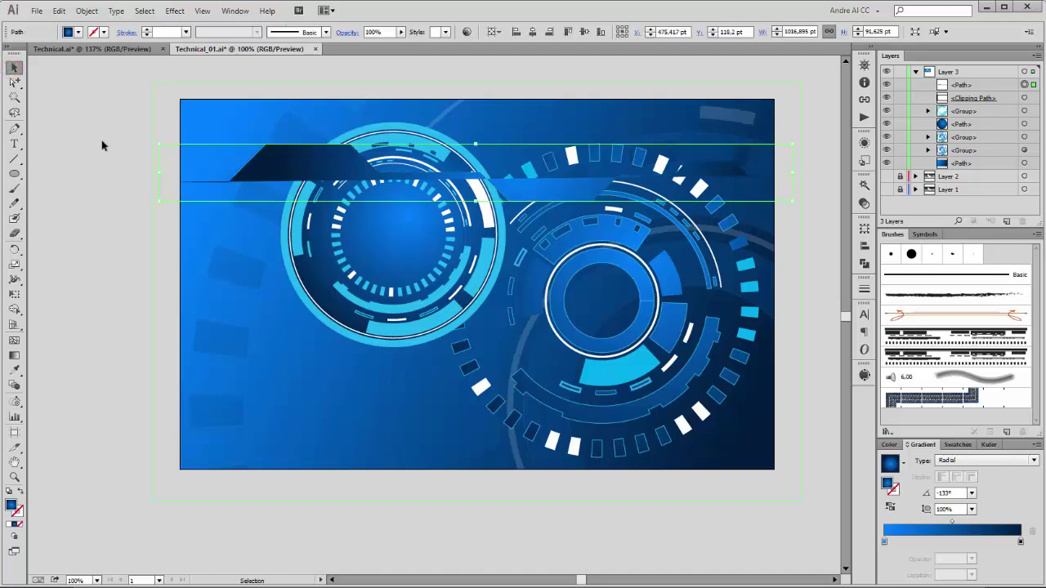
left_click(103, 32)
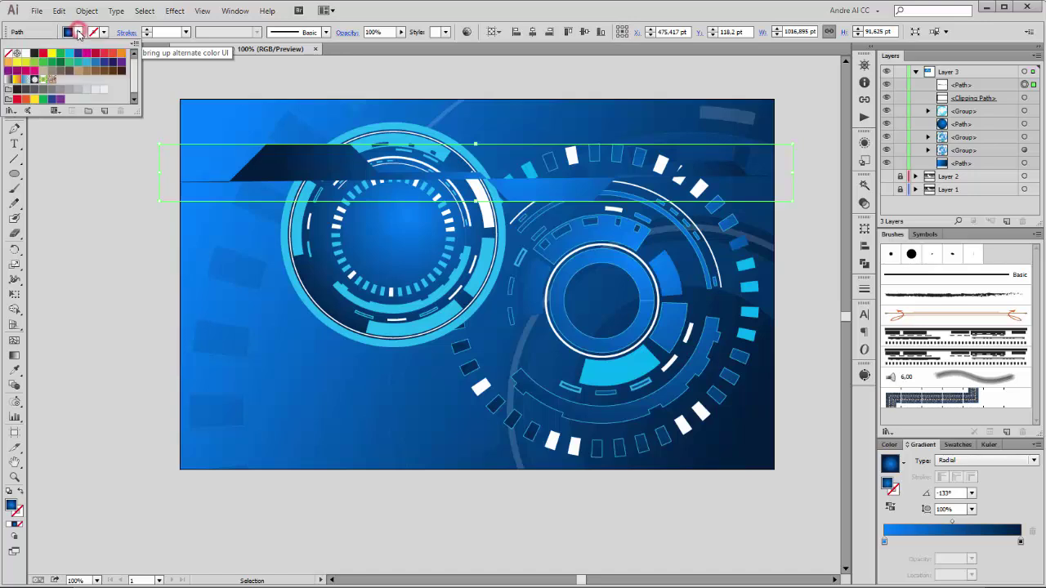
left_click(9, 54)
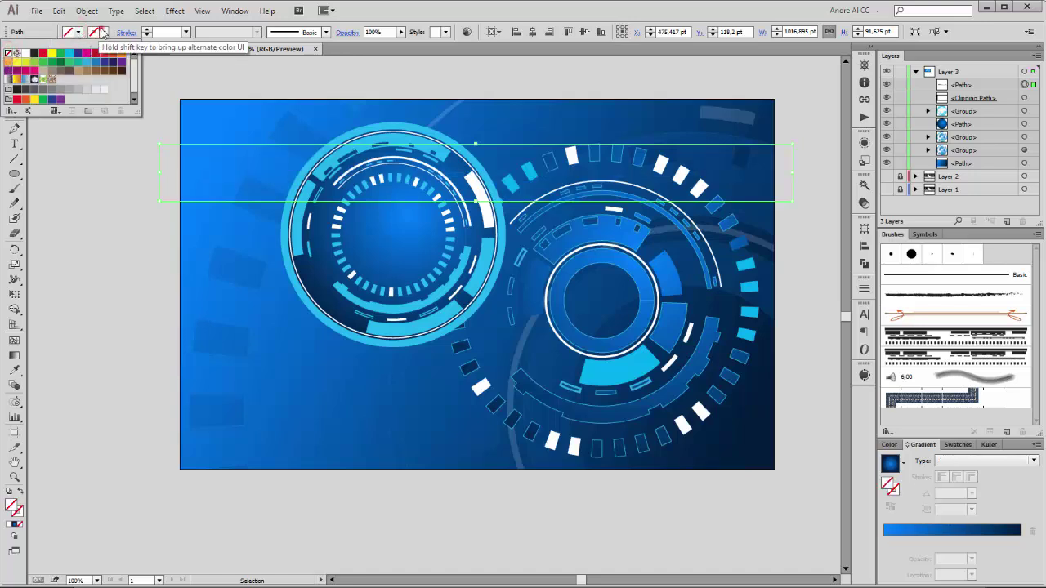
left_click(103, 32)
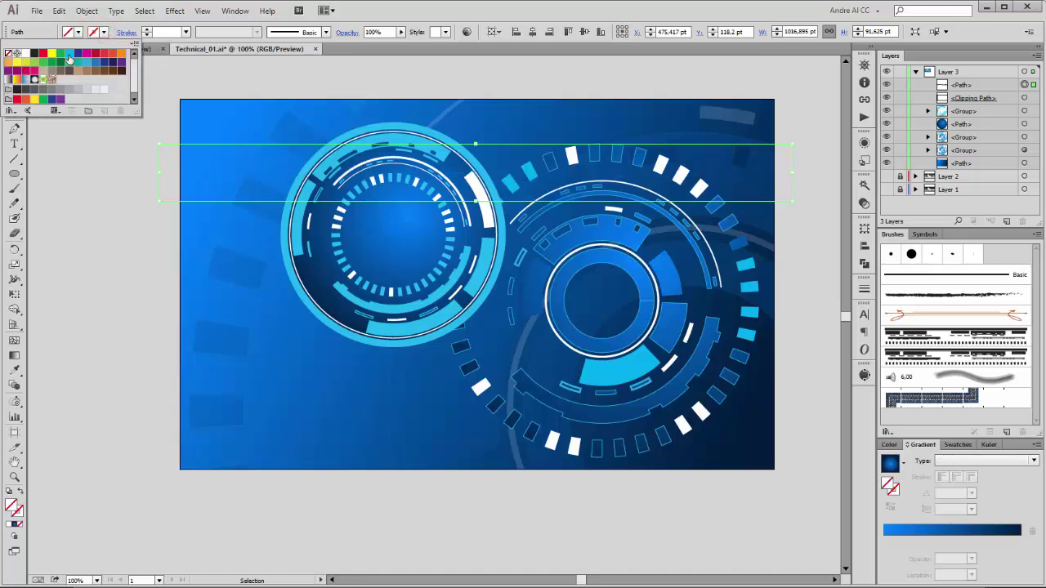
left_click(70, 54)
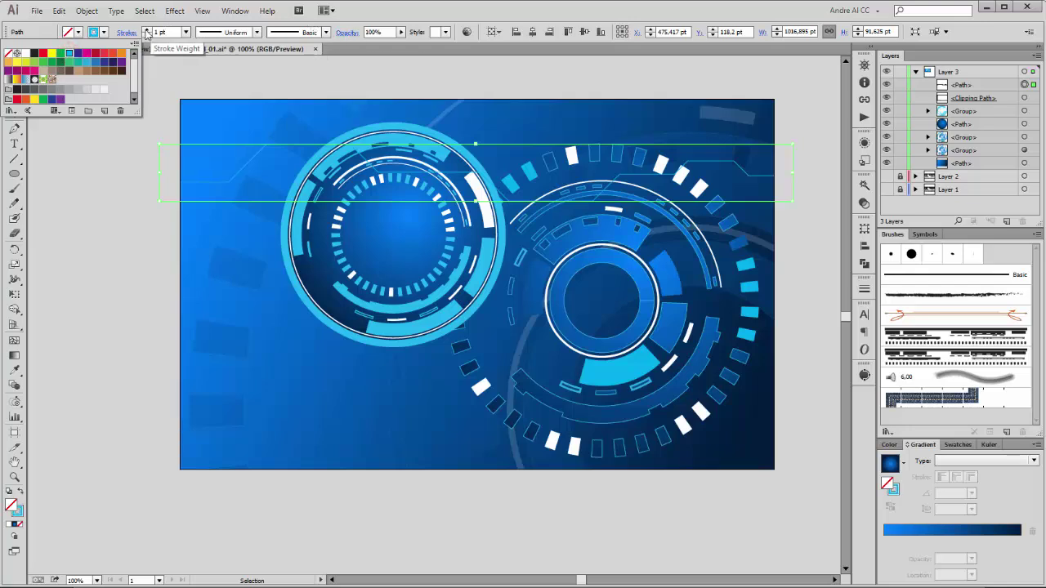
left_click(148, 31)
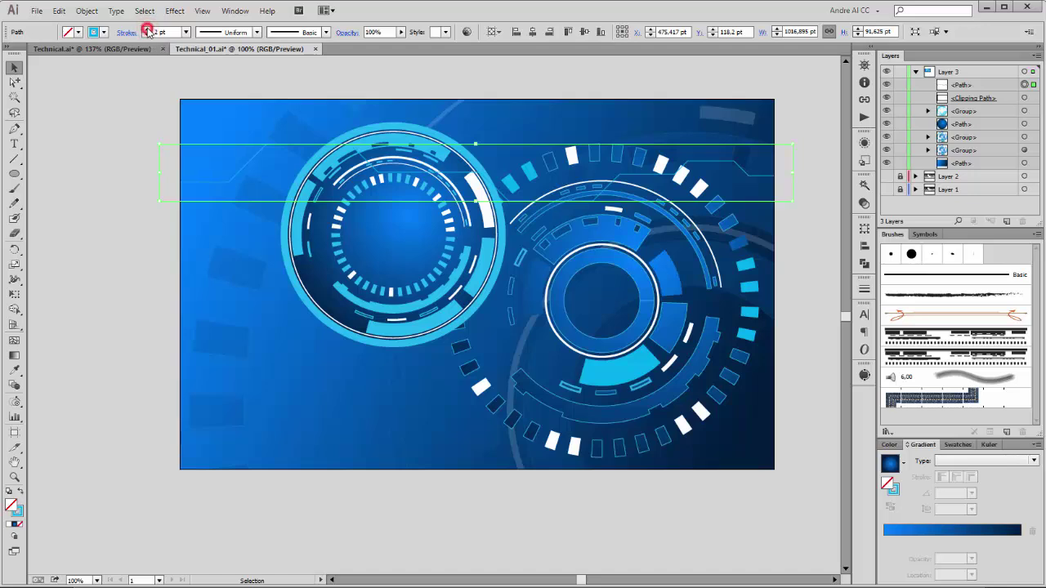
left_click(148, 30)
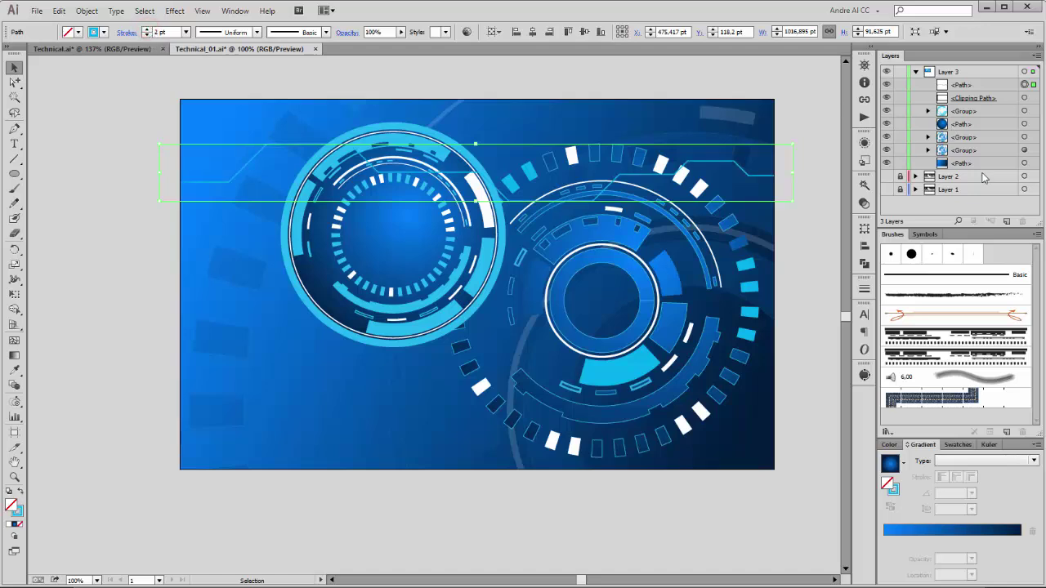
Step: Move the circuit line directly above the background path in Layer 3 and duplicate it there
left_click(980, 85)
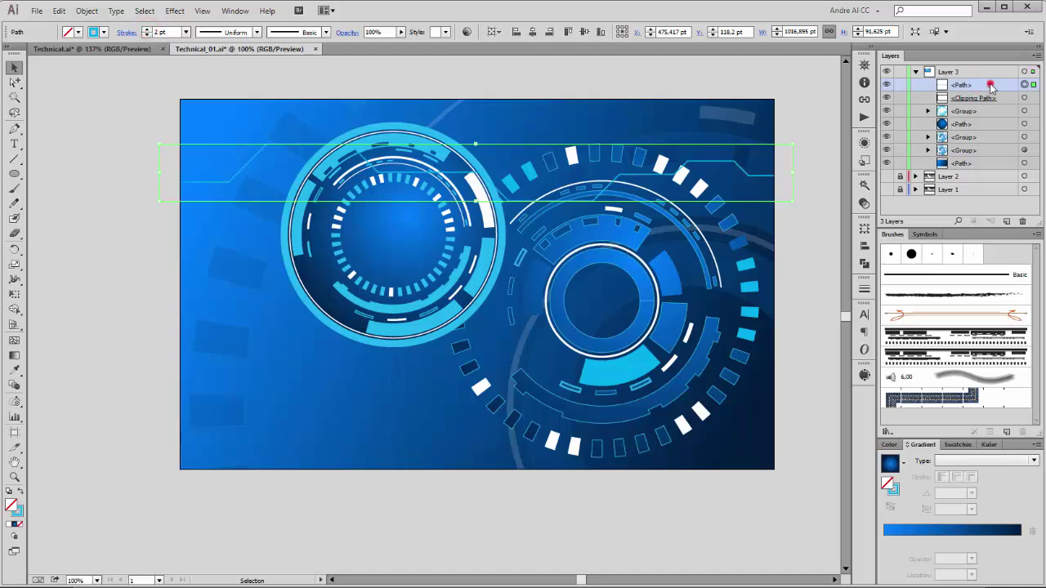
left_click_drag(991, 88, 977, 157)
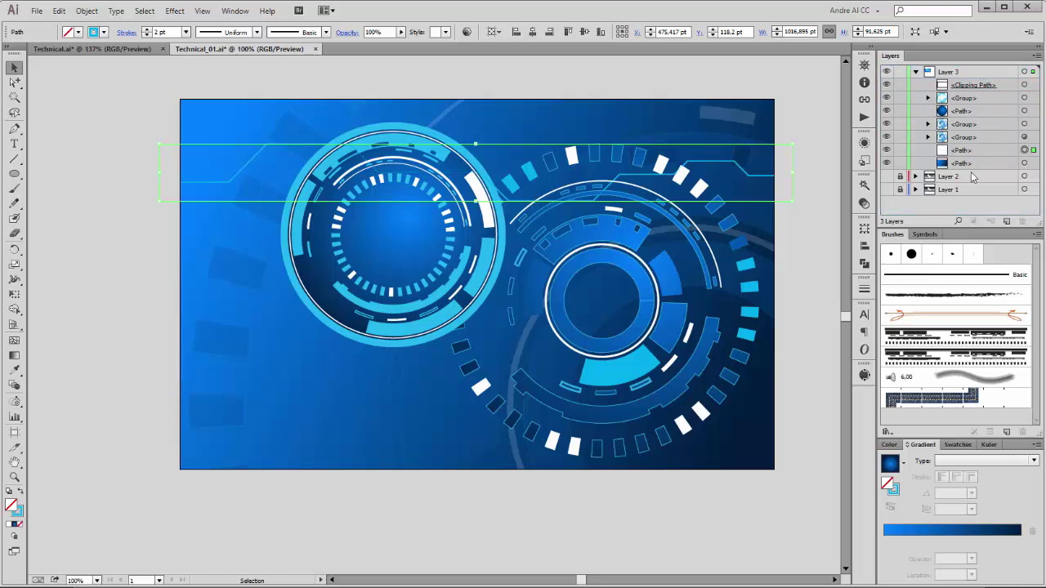
left_click(984, 151)
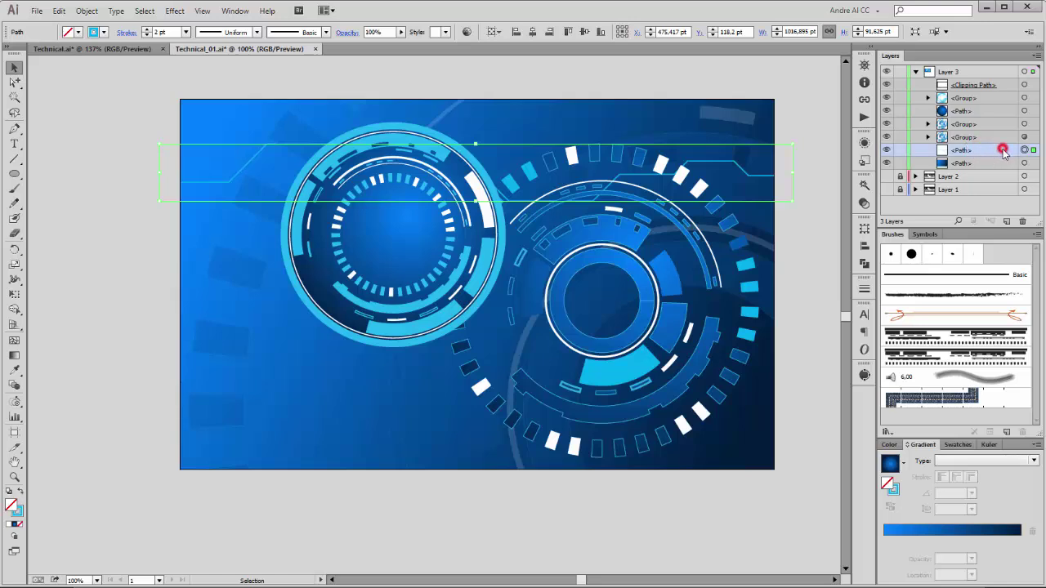
left_click_drag(1004, 153, 1007, 222)
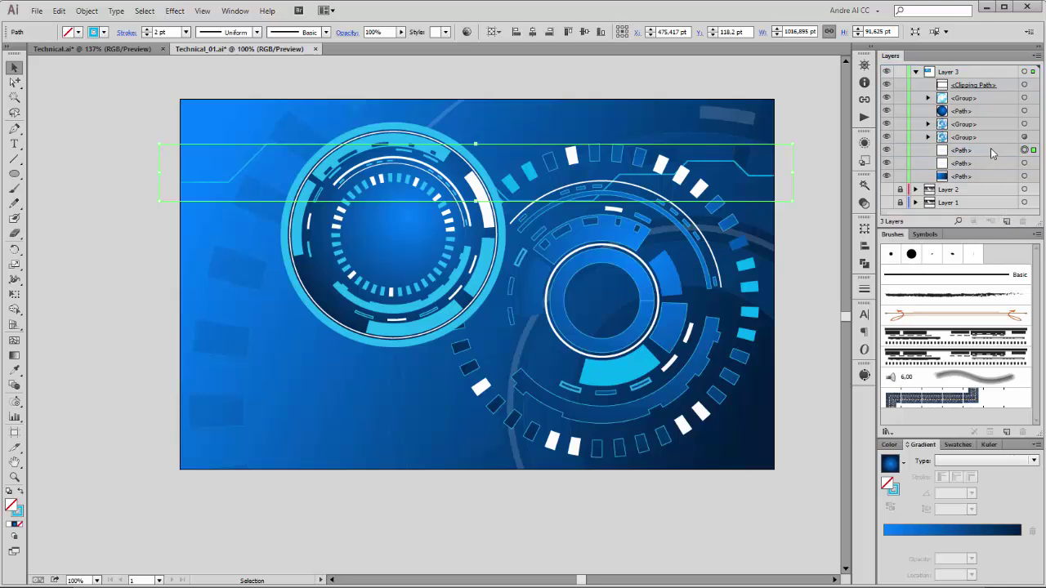
Step: Move the upper copy of the circuit line straight up above the artboard, to Y about -49.8 pt
left_click(1026, 151)
key("Up")
key("Up")
key("Up")
key("Up")
key("Up")
key("Up")
key("Up")
key("Up")
key("Up")
key("Up")
key("Up")
key("Up")
key("Up")
key("Up")
key("Up")
key("Up")
key("Up")
key("Up")
key("Up")
key("Up")
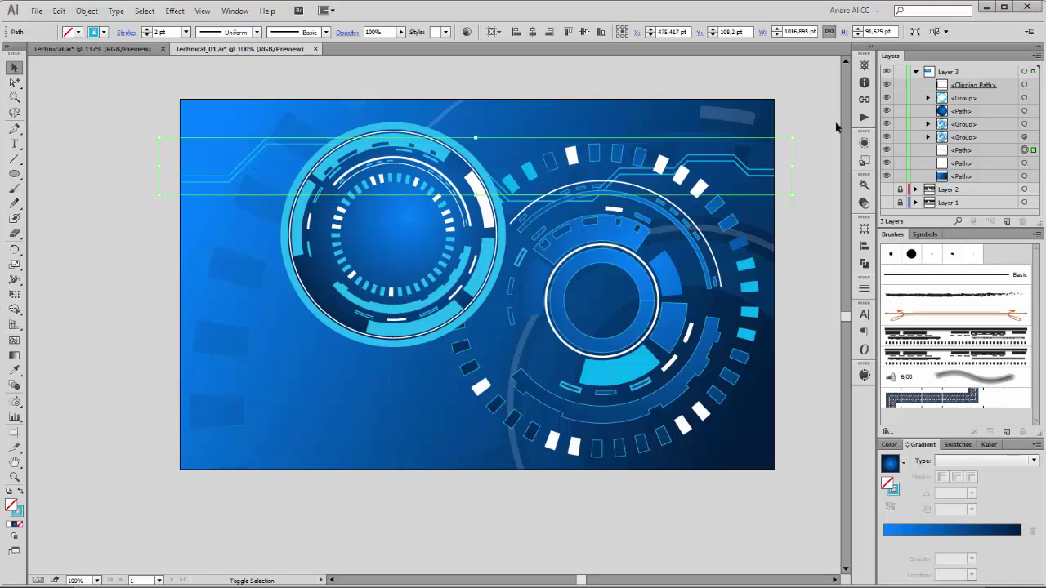
key("shift+Up")
key("shift+Up")
key("shift+Up")
key("shift+Up")
key("shift+Up")
key("shift+Up")
key("shift+Up")
key("shift+Up")
key("shift+Up")
key("shift+Up")
key("shift+Up")
key("shift+Up")
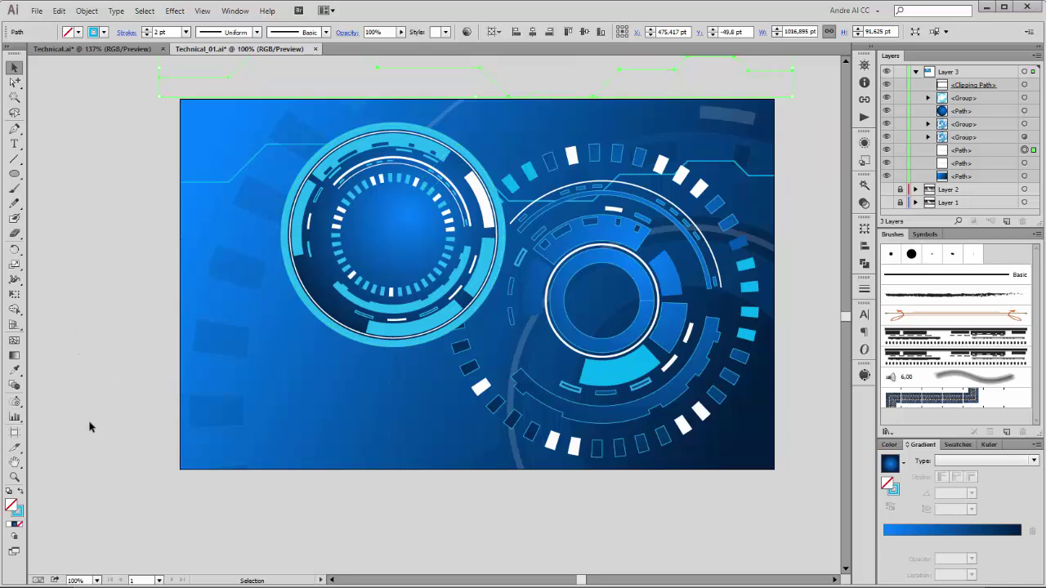
Step: Blend the circuit line above the artboard with the original line using the Blend tool
left_click(15, 388)
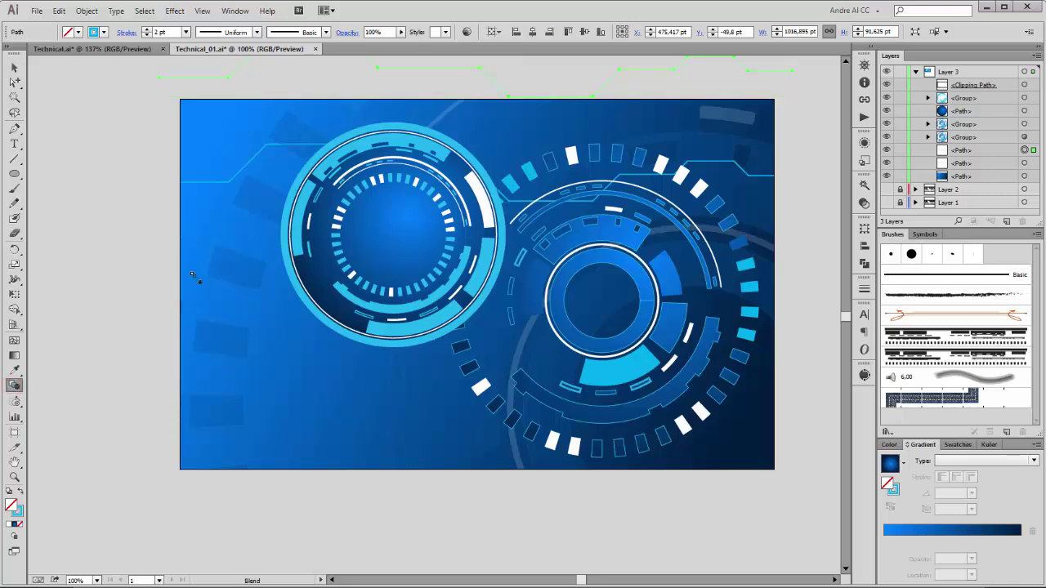
left_click(219, 78)
left_click(221, 182)
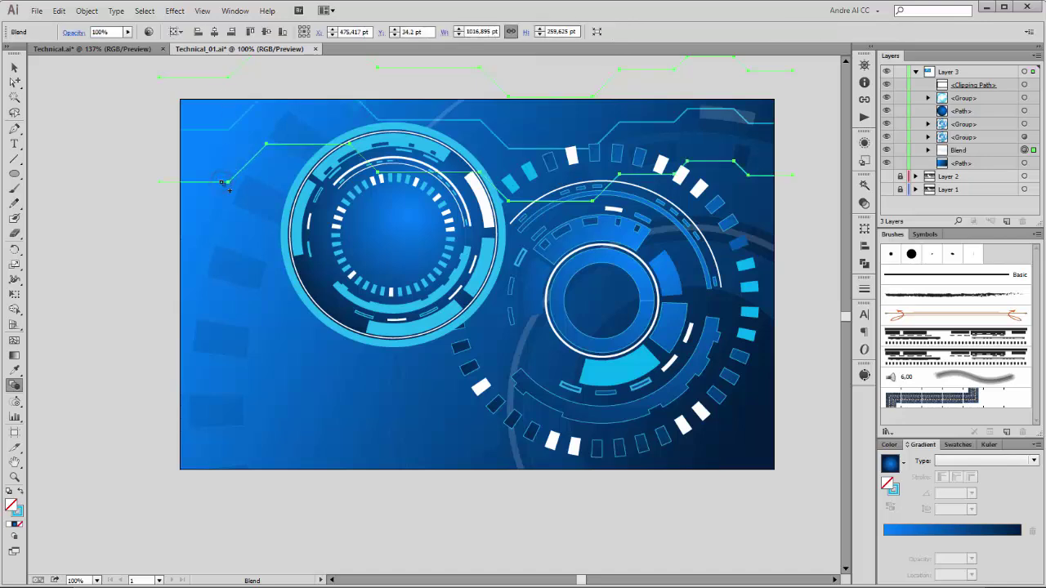
left_click(900, 189)
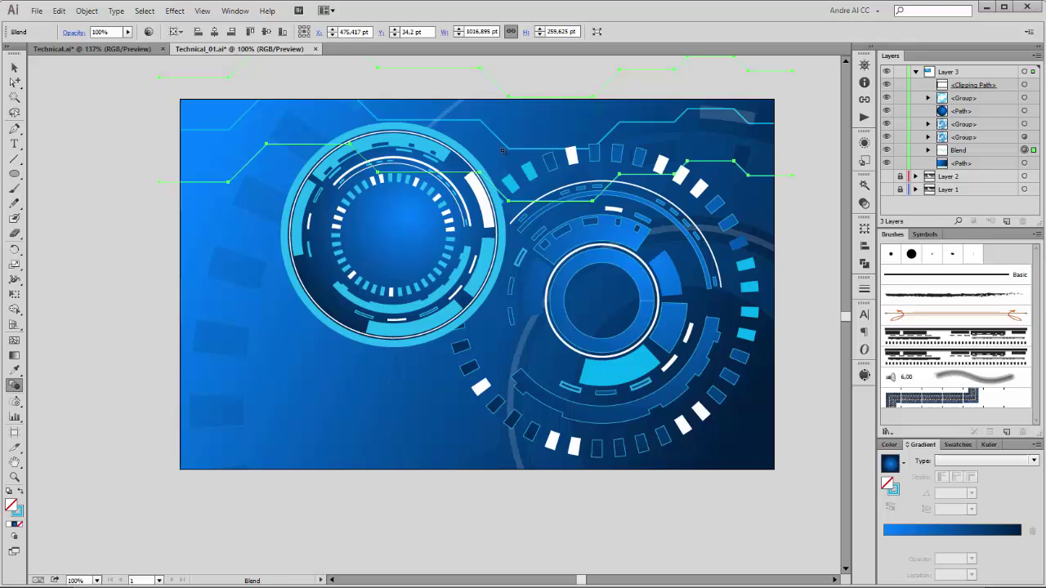
Step: Set the circuit line blend's spacing to Specified Steps with 16 steps, previewing the result
left_click(87, 10)
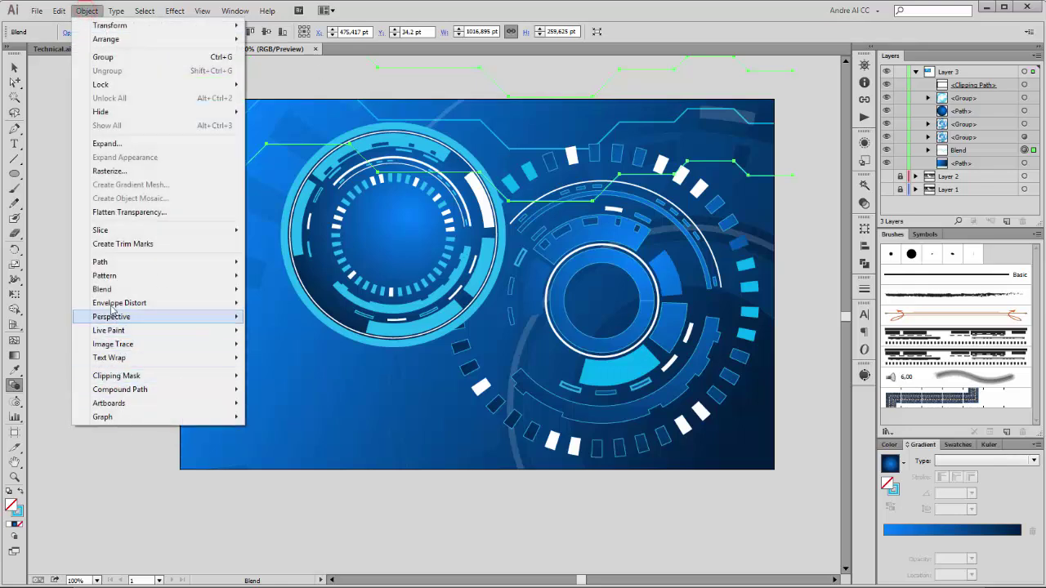
mouse_move(108, 291)
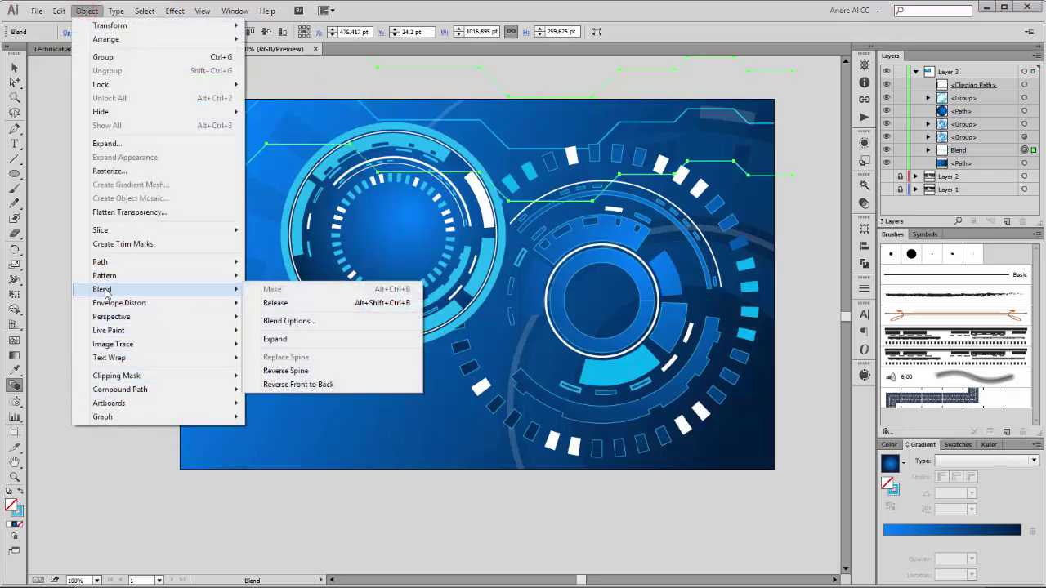
left_click(322, 322)
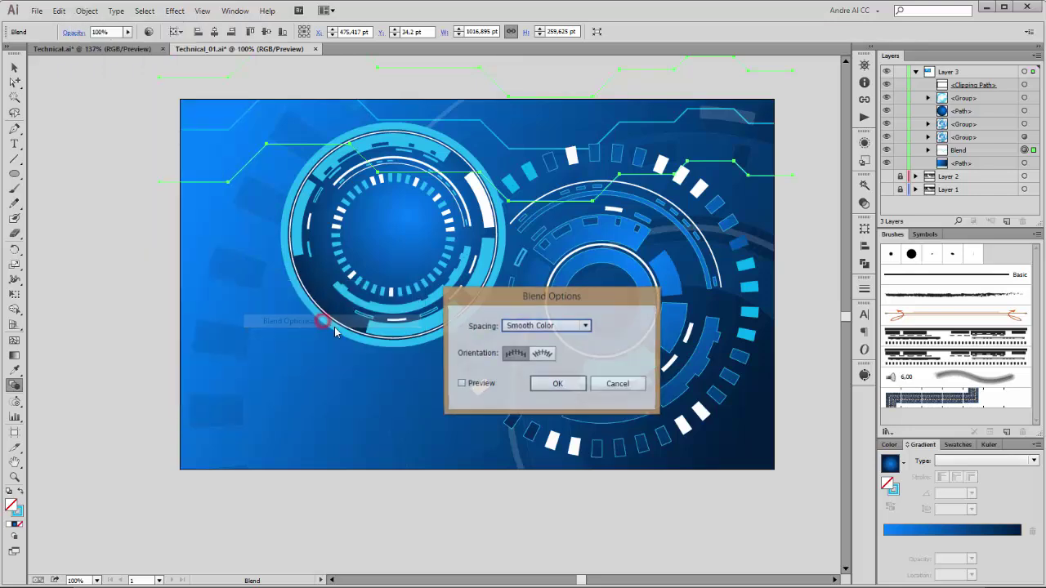
left_click(470, 386)
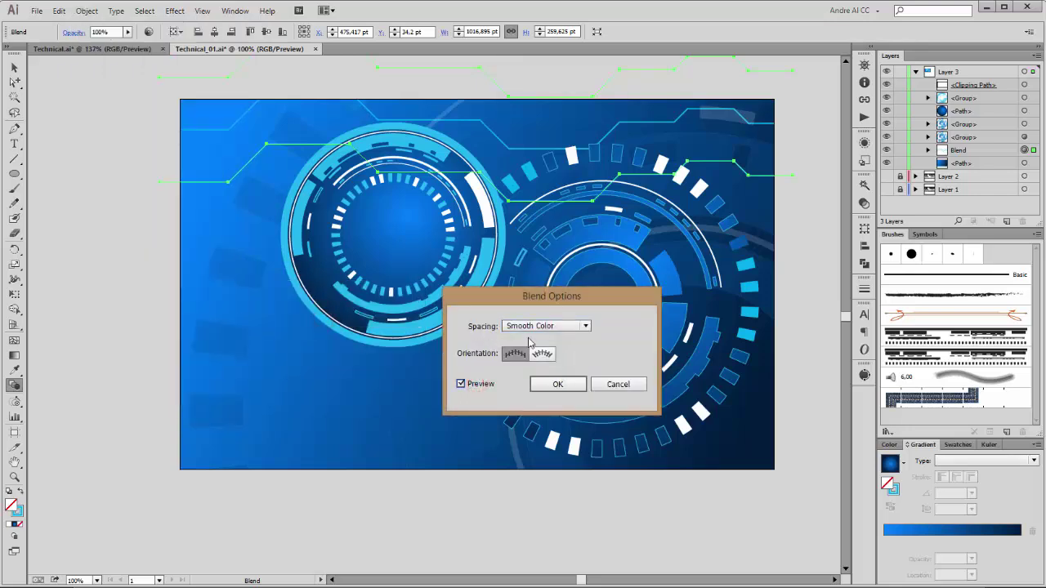
left_click(541, 326)
left_click(542, 355)
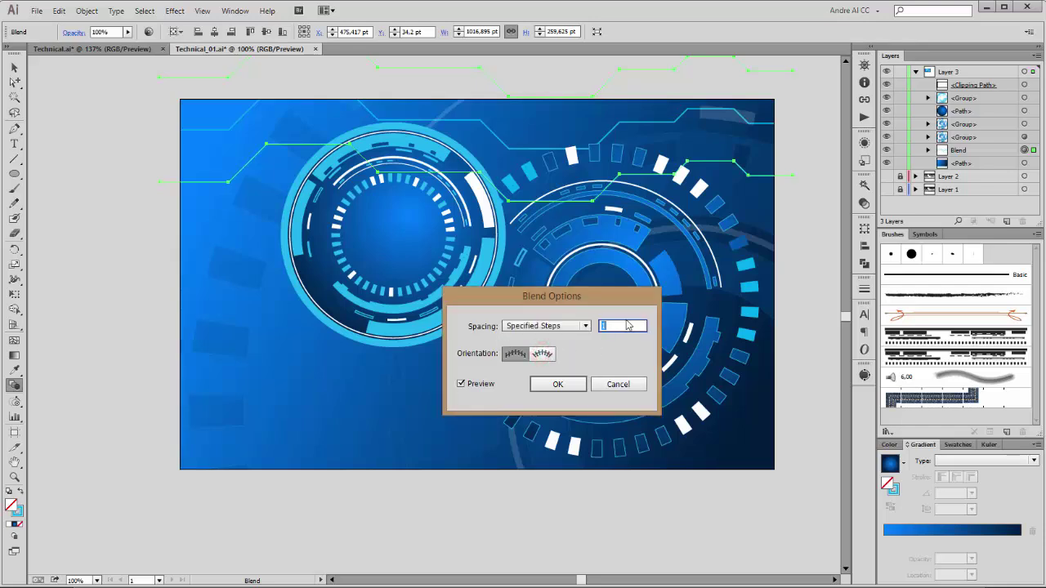
double_click(471, 386)
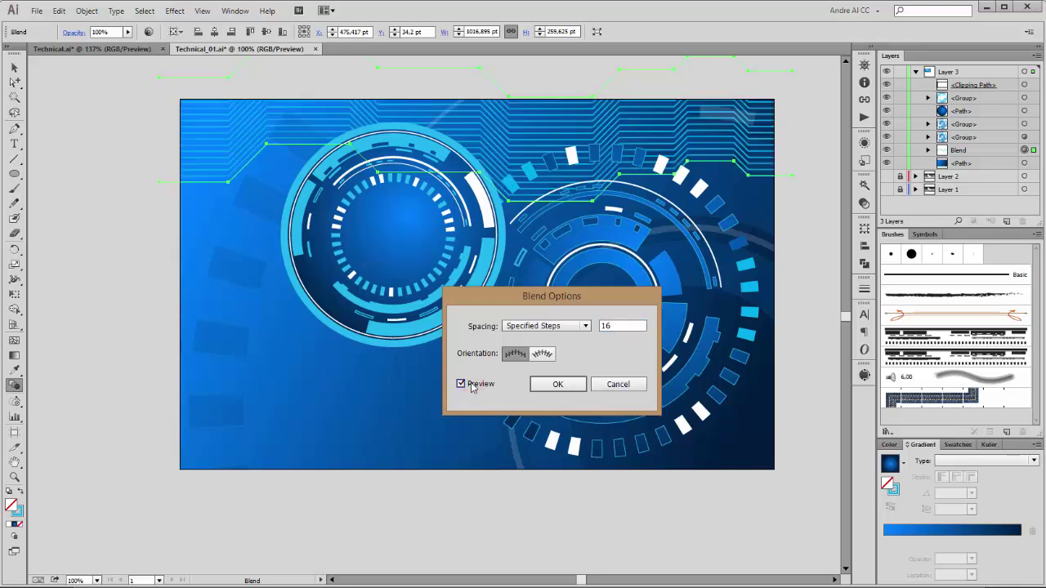
left_click(574, 386)
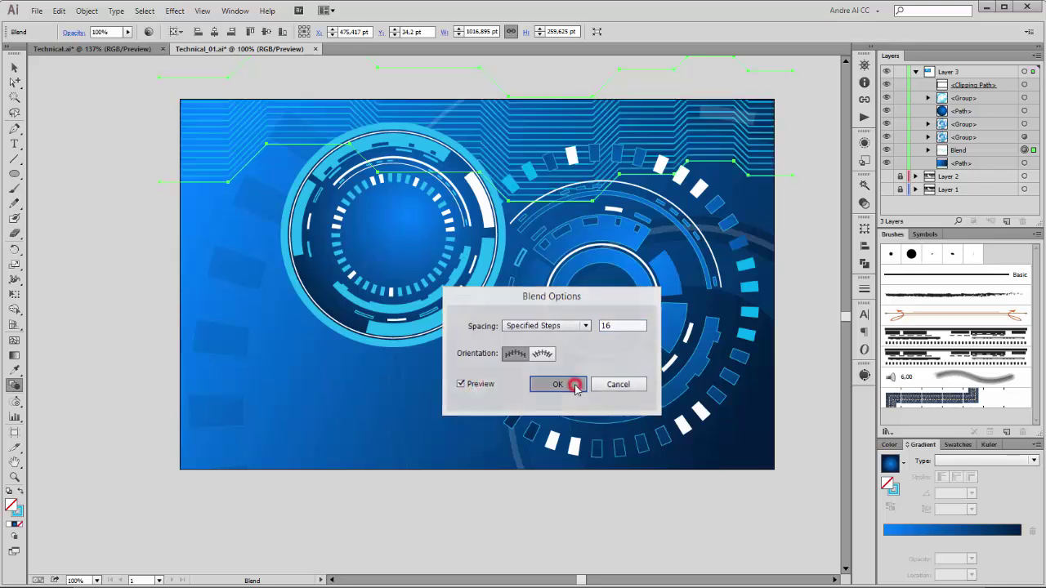
Step: Change the stroke of the blend's lower path to dark blue, RGB 0, 27, 130, and deselect it
left_click(927, 150)
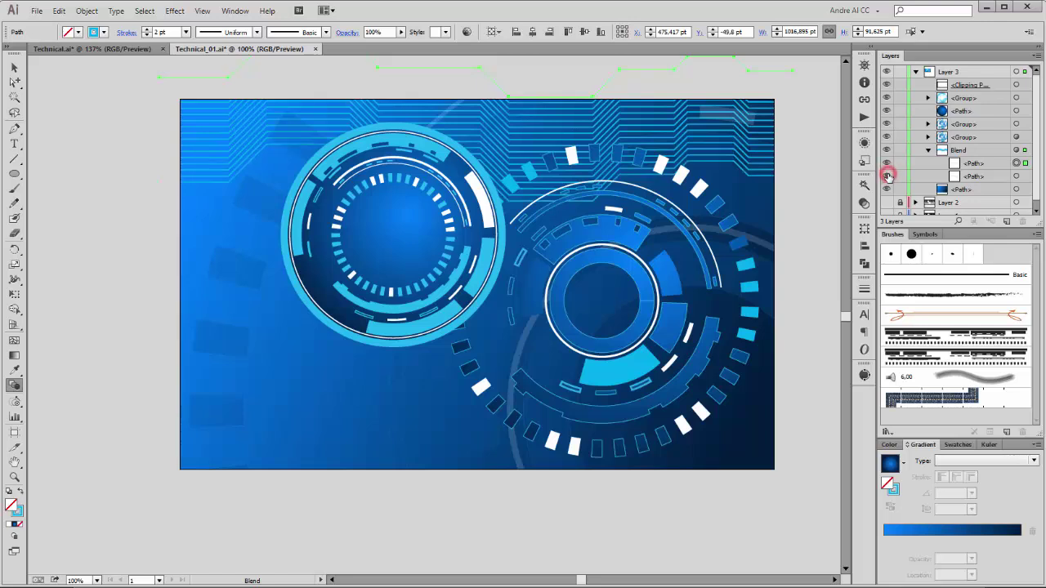
left_click(1017, 177)
left_click(1017, 177)
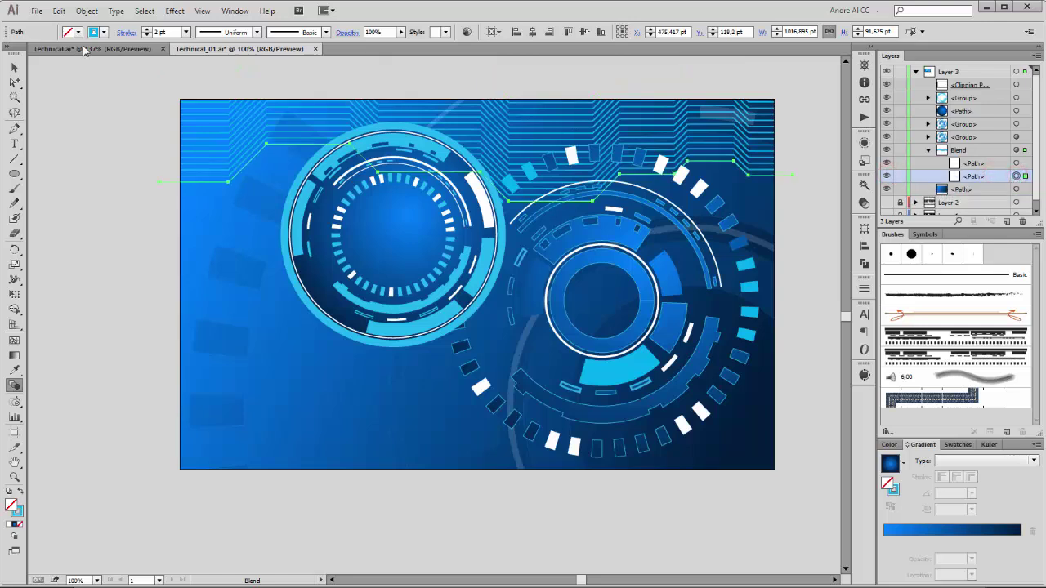
left_click(104, 32)
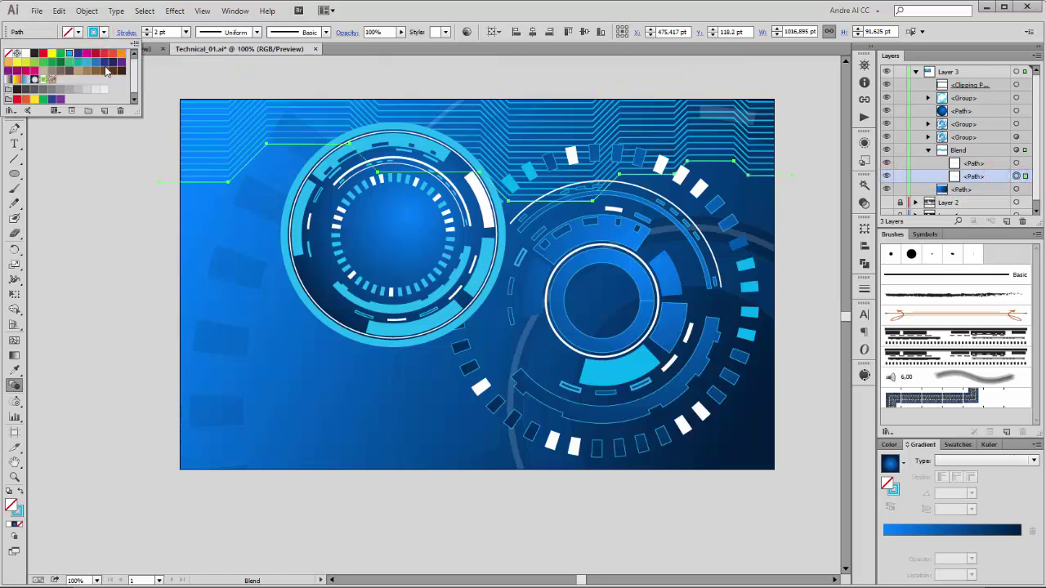
left_click(96, 64)
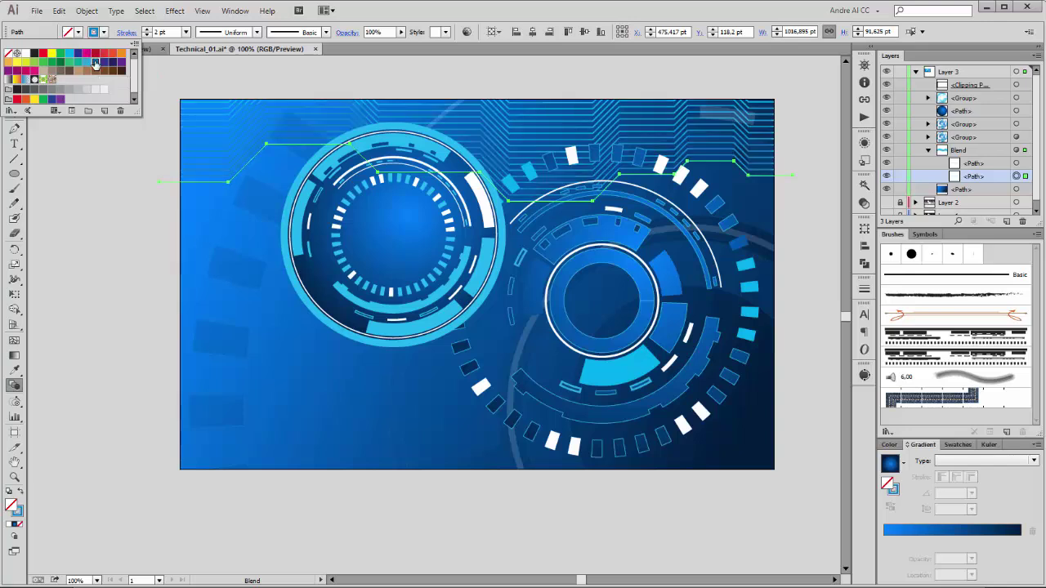
left_click(890, 446)
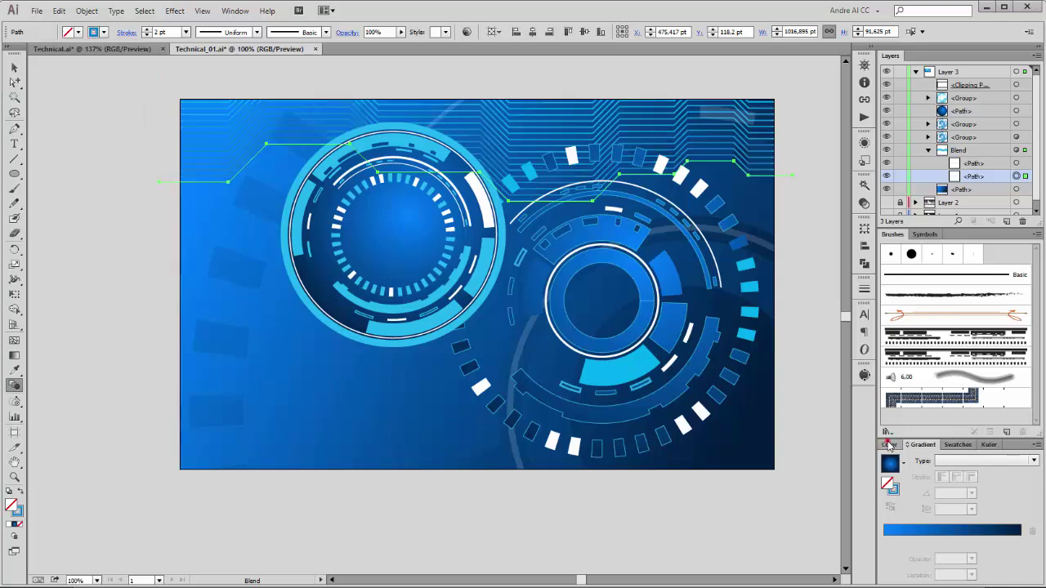
left_click(891, 444)
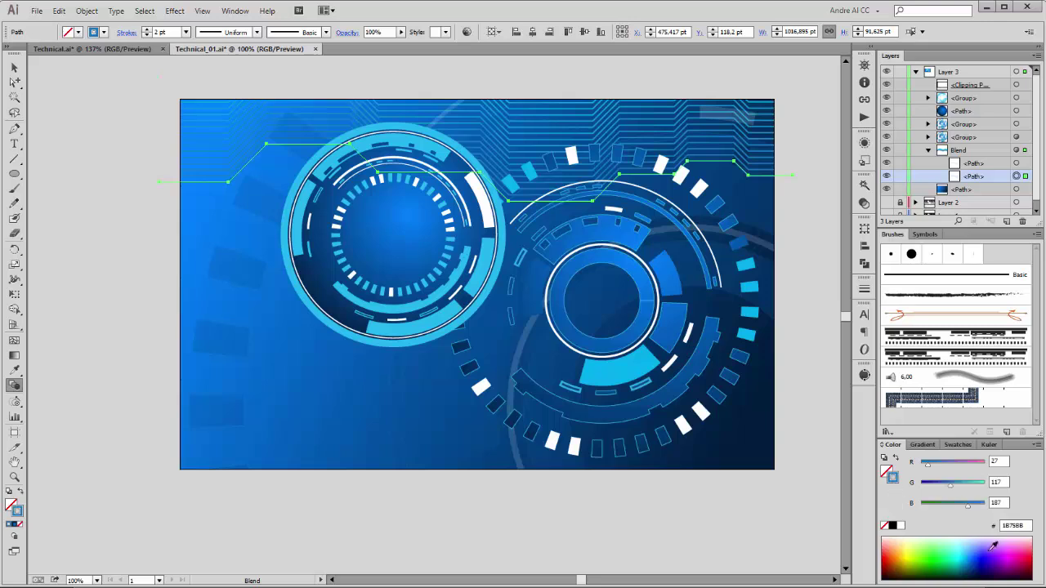
left_click_drag(927, 465, 955, 511)
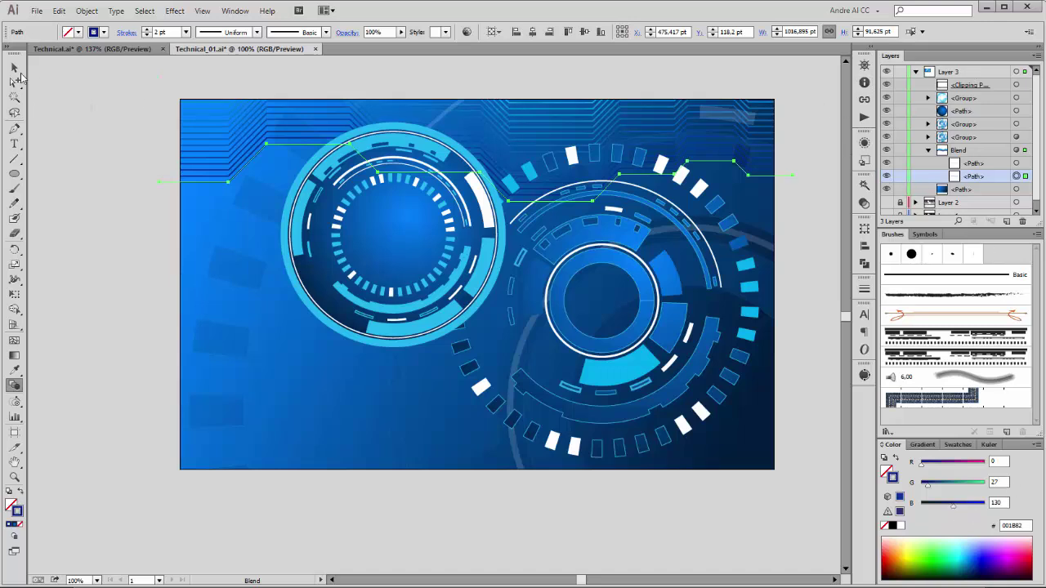
left_click(60, 103)
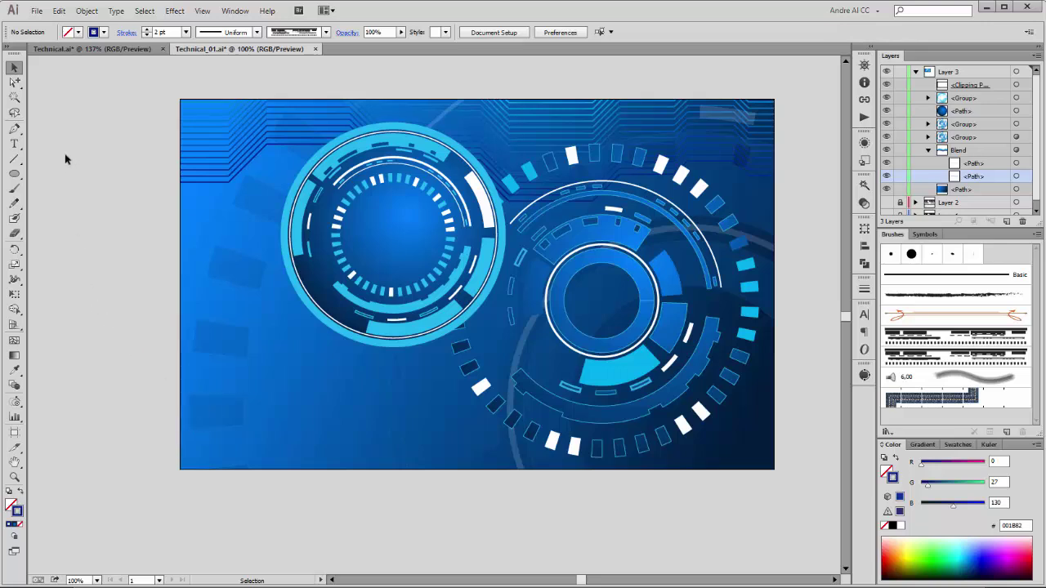
Step: Draw a zigzag circuit line in Layer 3 with the Pen tool, crossing the lower artboard and extending past both side edges
left_click_drag(14, 128, 65, 134)
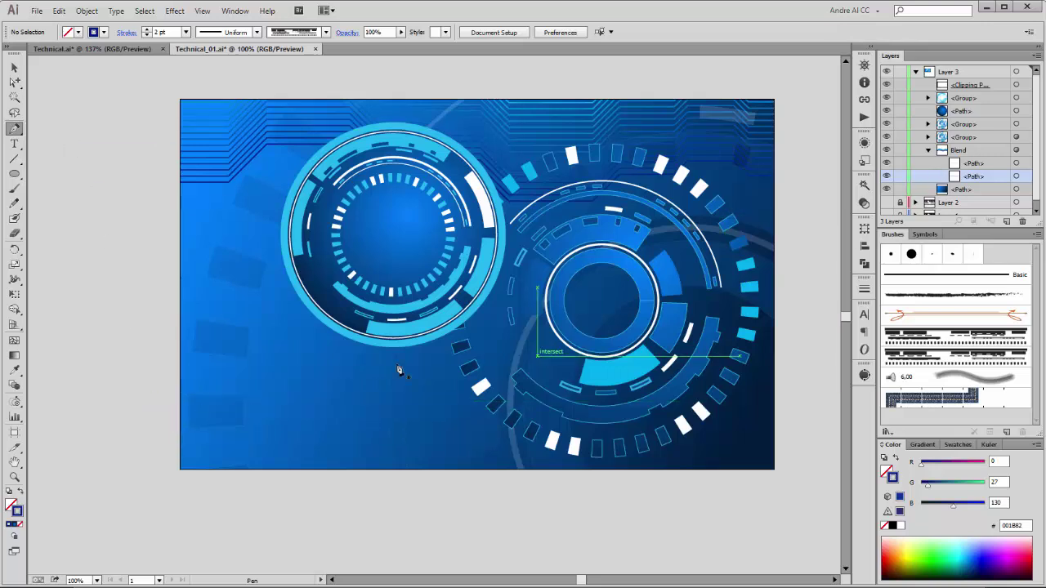
left_click(973, 151)
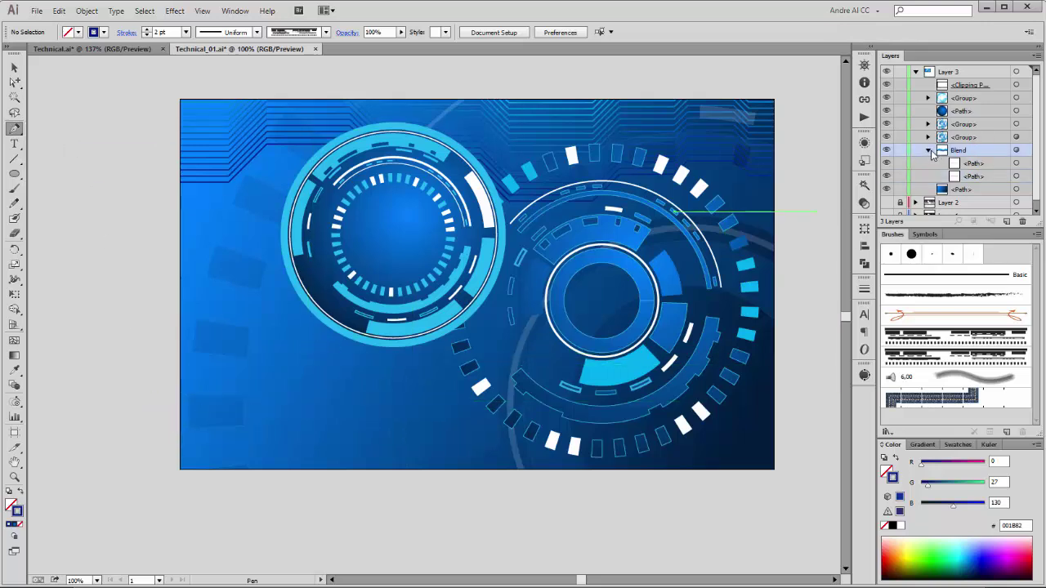
left_click(928, 151)
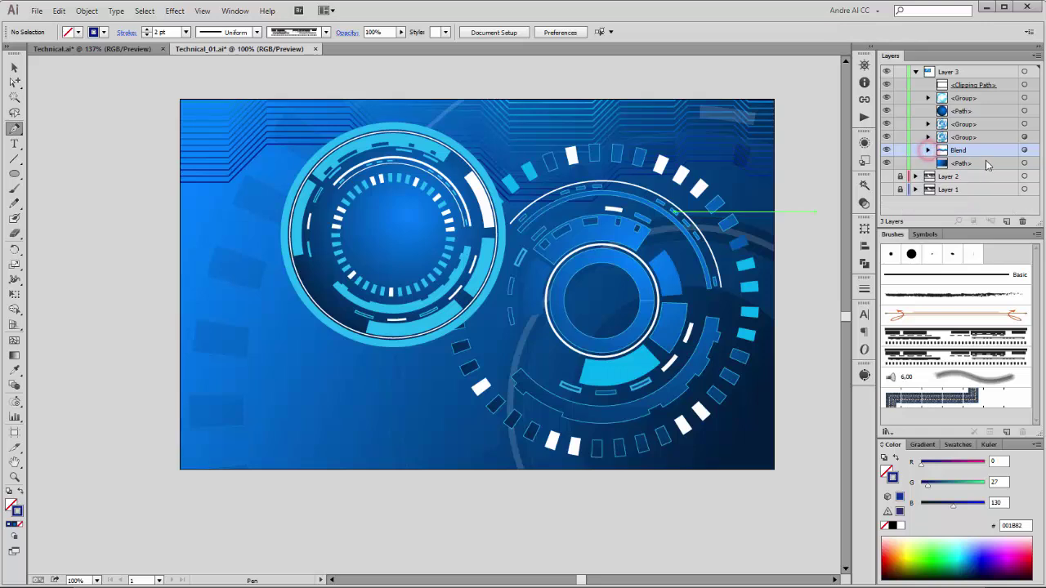
left_click(977, 74)
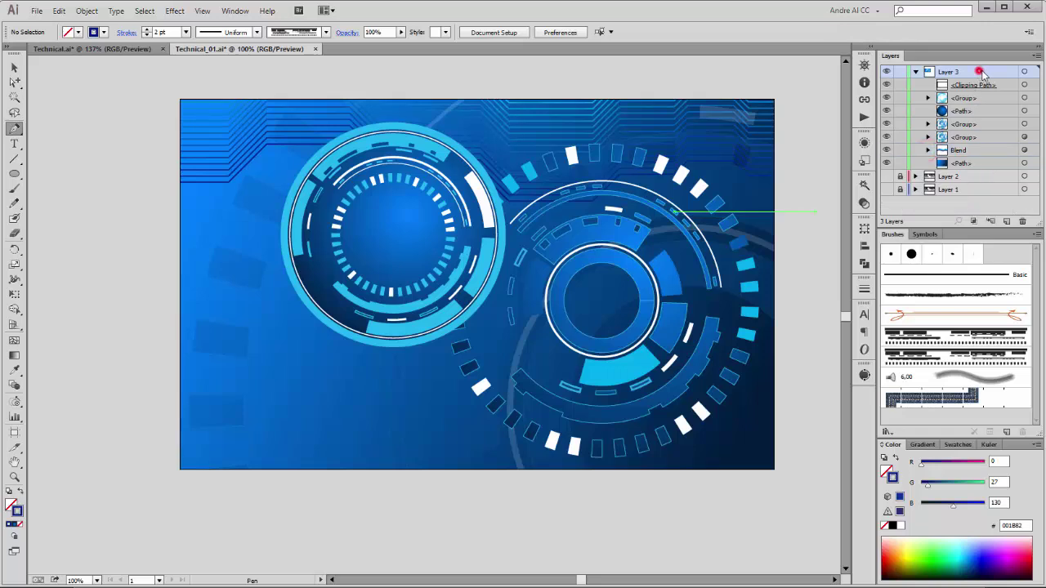
left_click(155, 361)
left_click(236, 360)
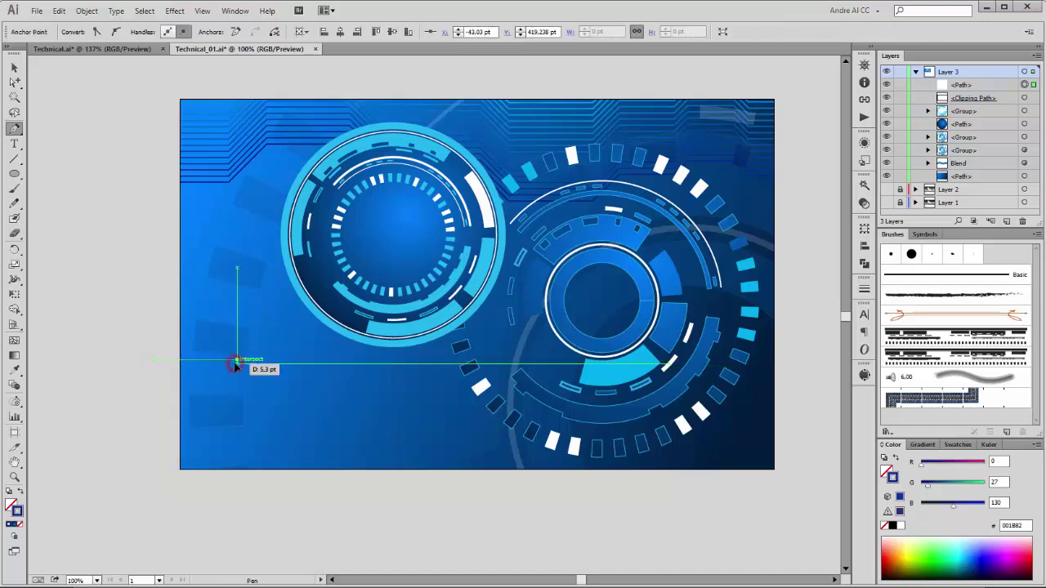
left_click(272, 395)
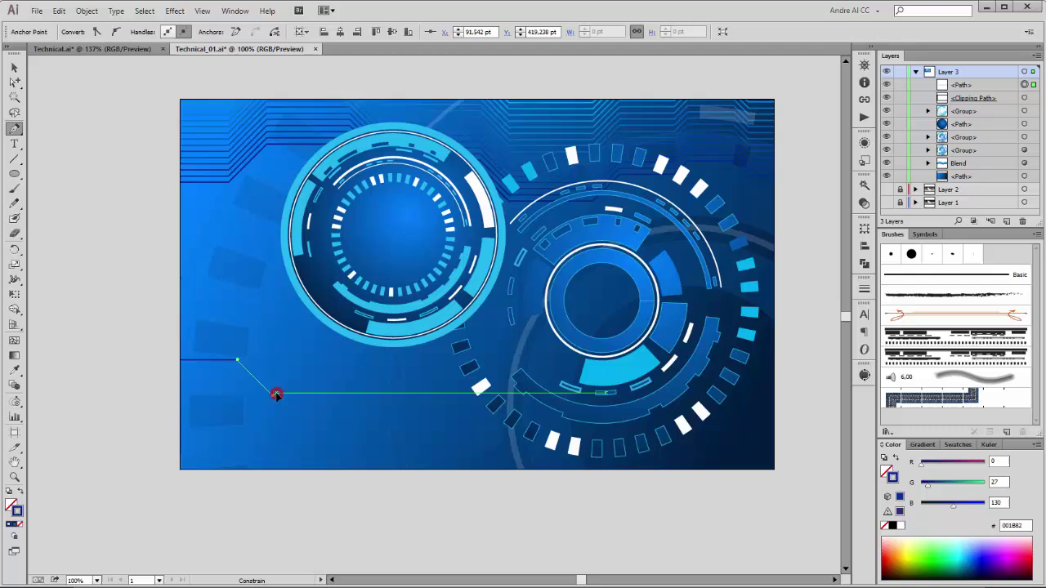
left_click(379, 396)
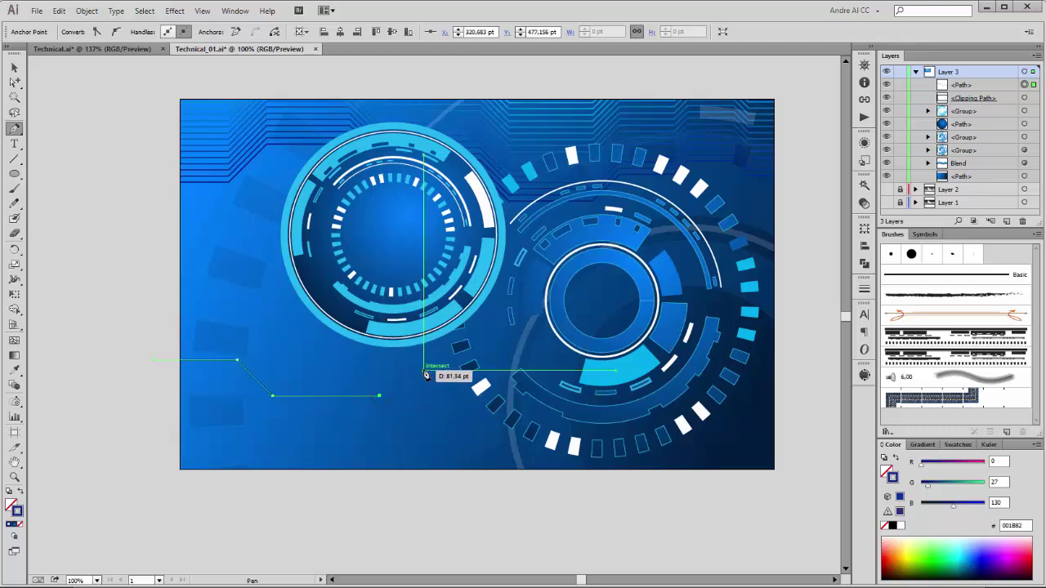
left_click(408, 367)
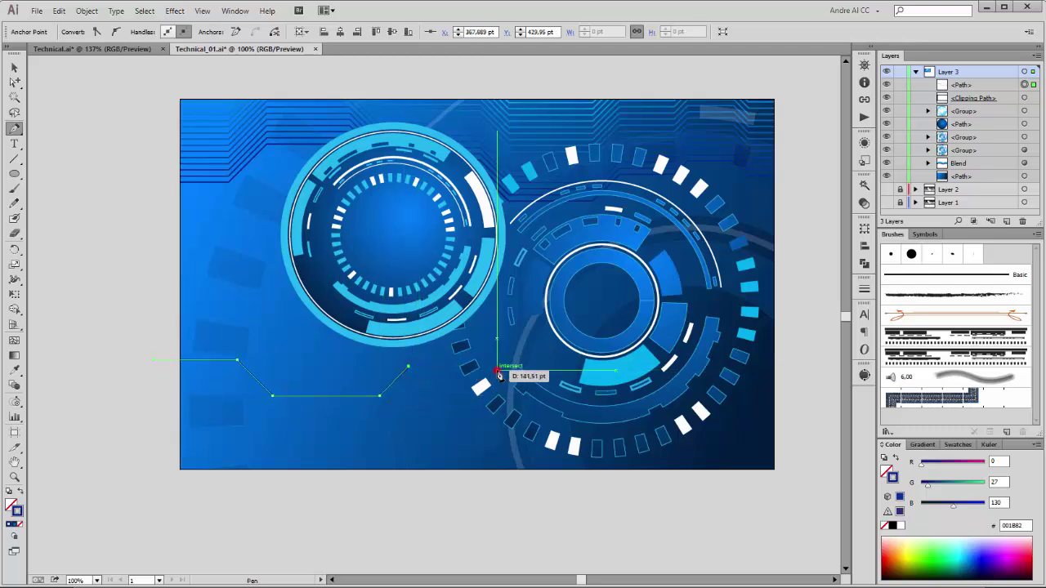
left_click(496, 367)
left_click(532, 409, "ctrl")
left_click(534, 403)
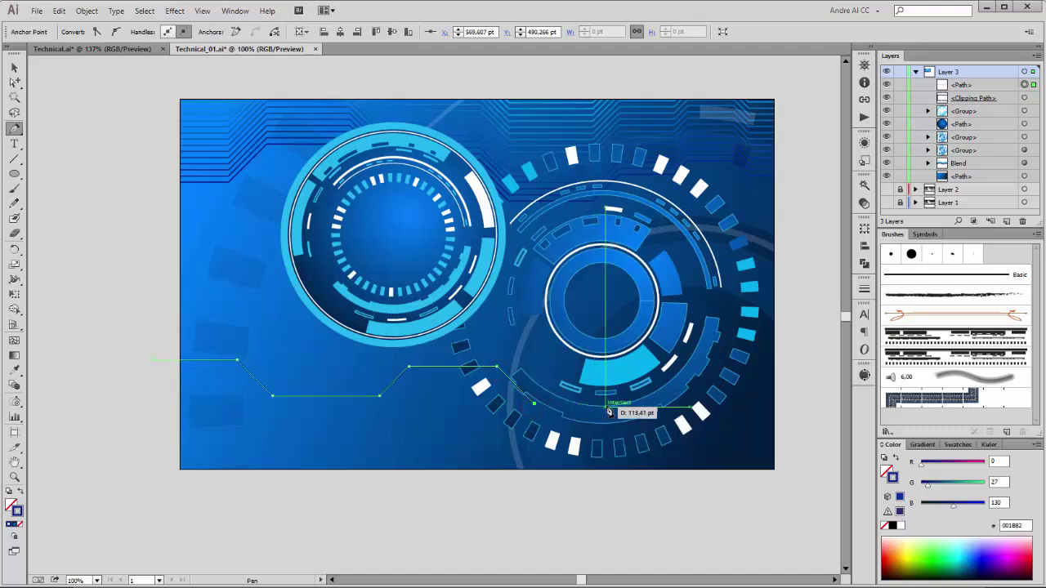
left_click(605, 404)
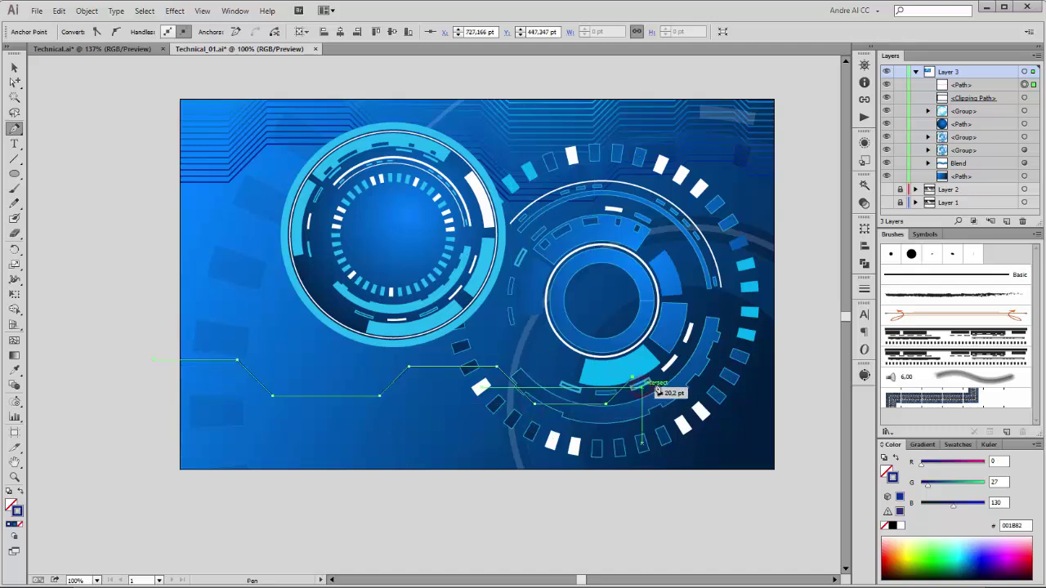
left_click(633, 377)
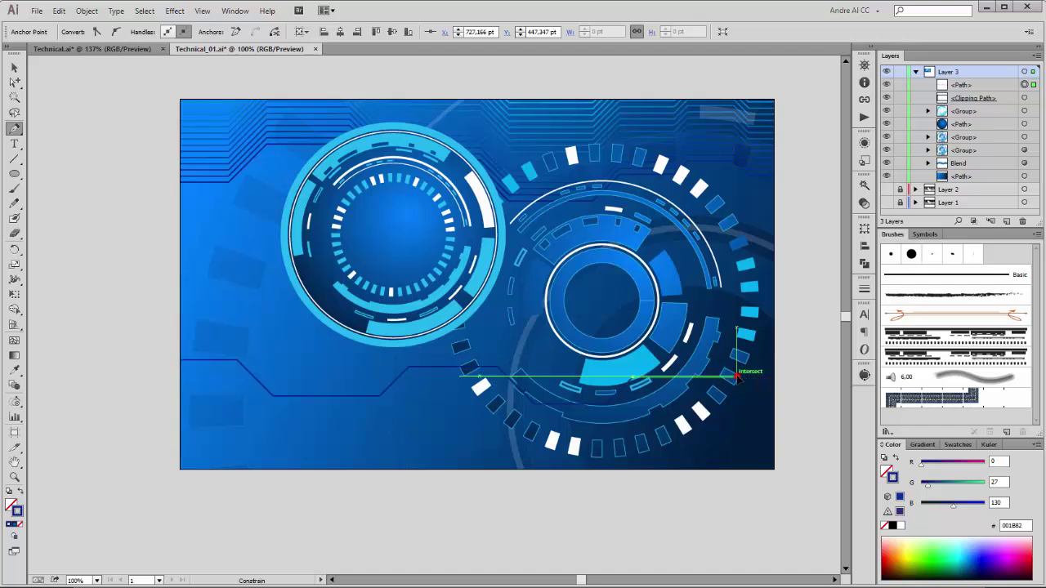
left_click(736, 379)
left_click(763, 404)
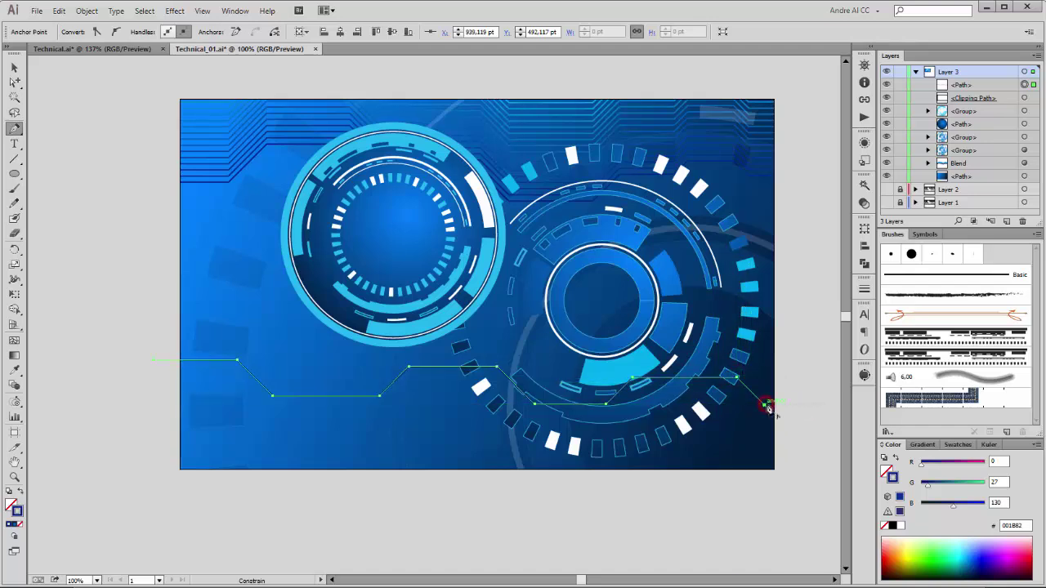
left_click(791, 406)
Step: Continue the zigzag line around below the artboard and back to its starting point to close the shape
left_click(791, 492)
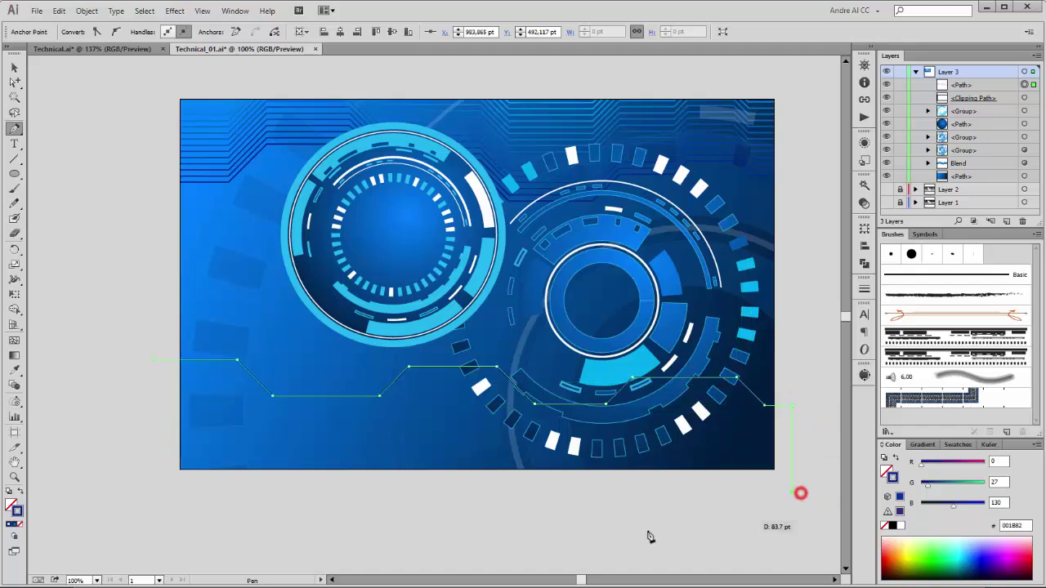
left_click(144, 491)
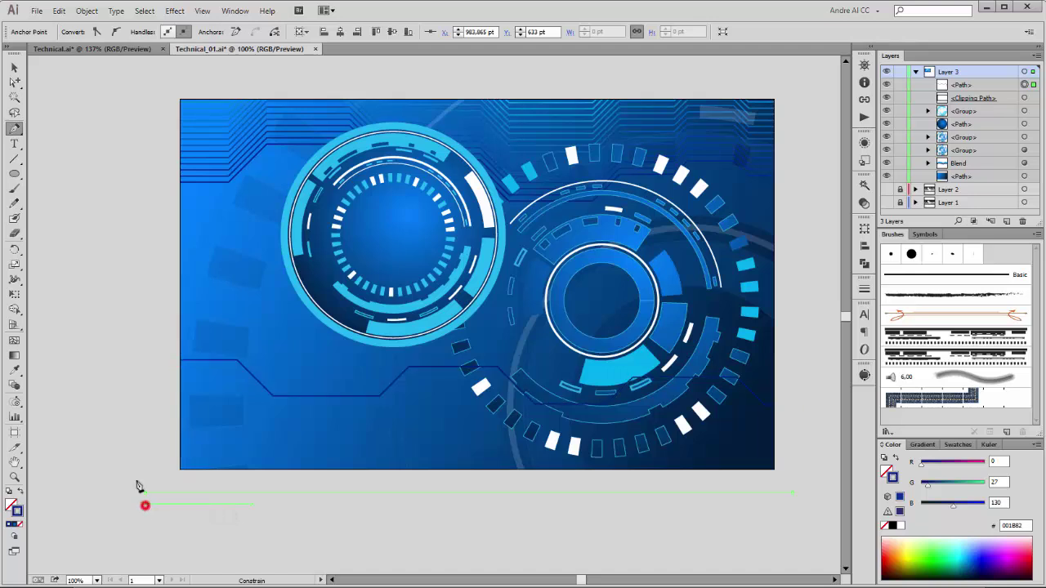
left_click(152, 364)
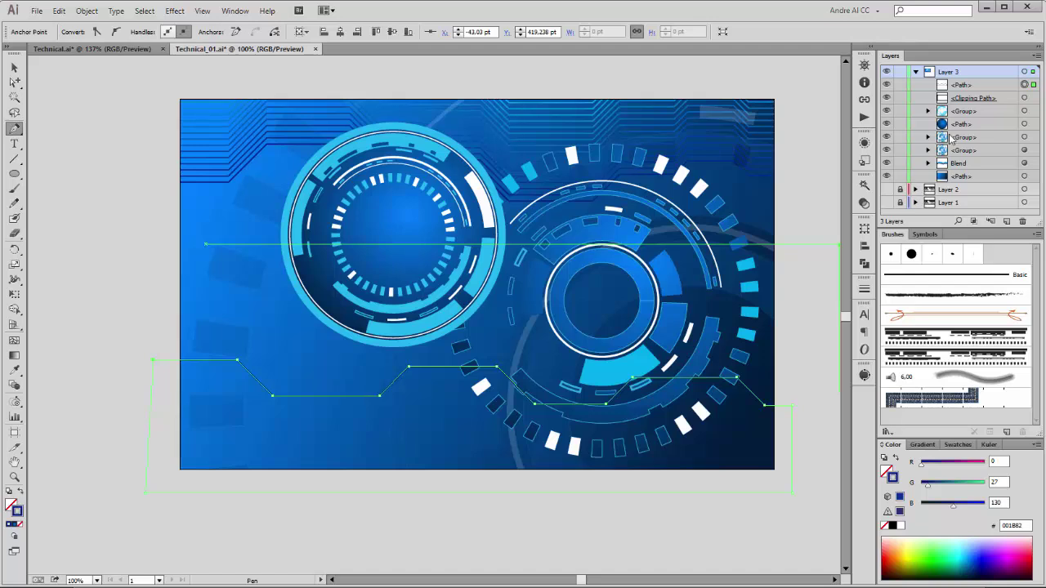
Step: Move the closed circuit shape between the Blend and the background path in Layer 3 and select it
left_click(970, 87)
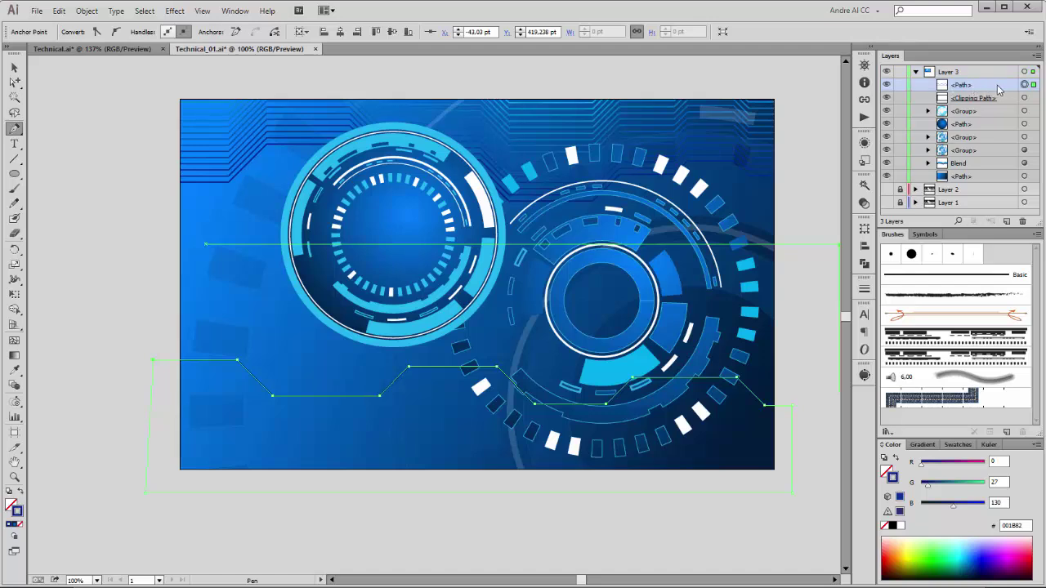
left_click_drag(998, 89, 997, 169)
left_click(1024, 163)
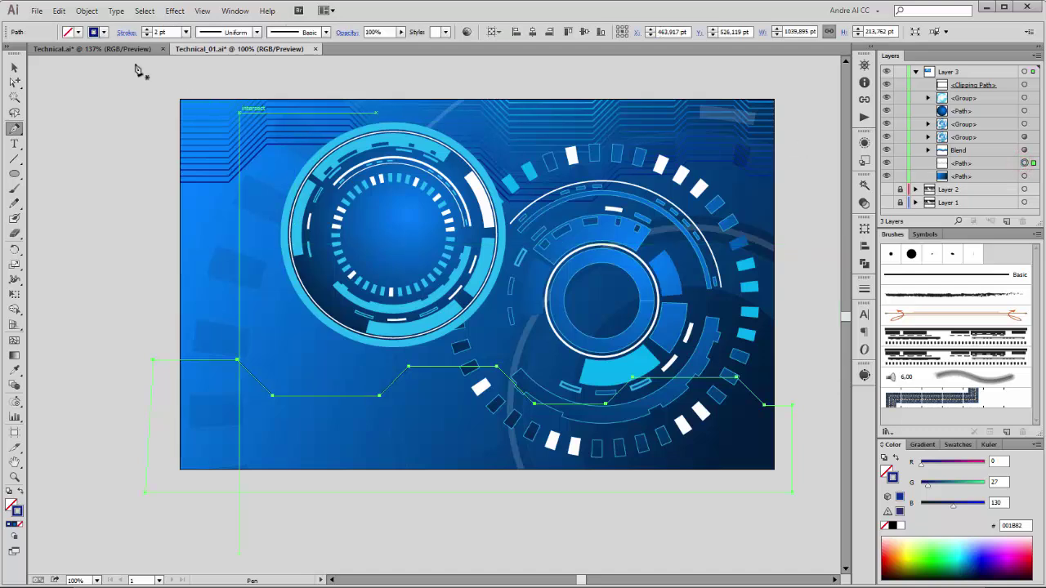
Step: Fill the closed circuit shape with the blue-to-dark-blue gradient and set the gradient type to Linear
left_click(78, 33)
left_click(79, 33)
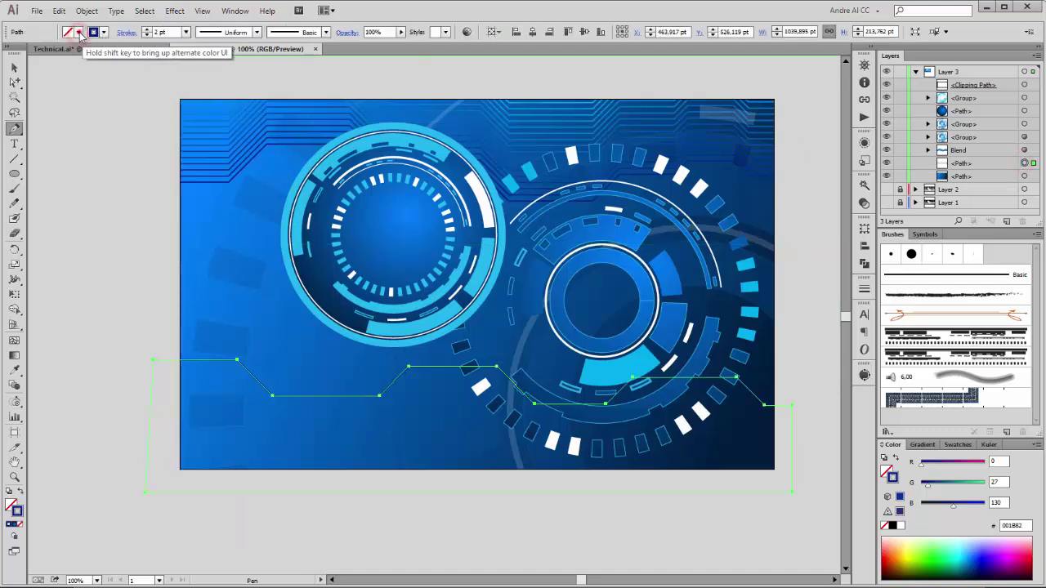
left_click(887, 471)
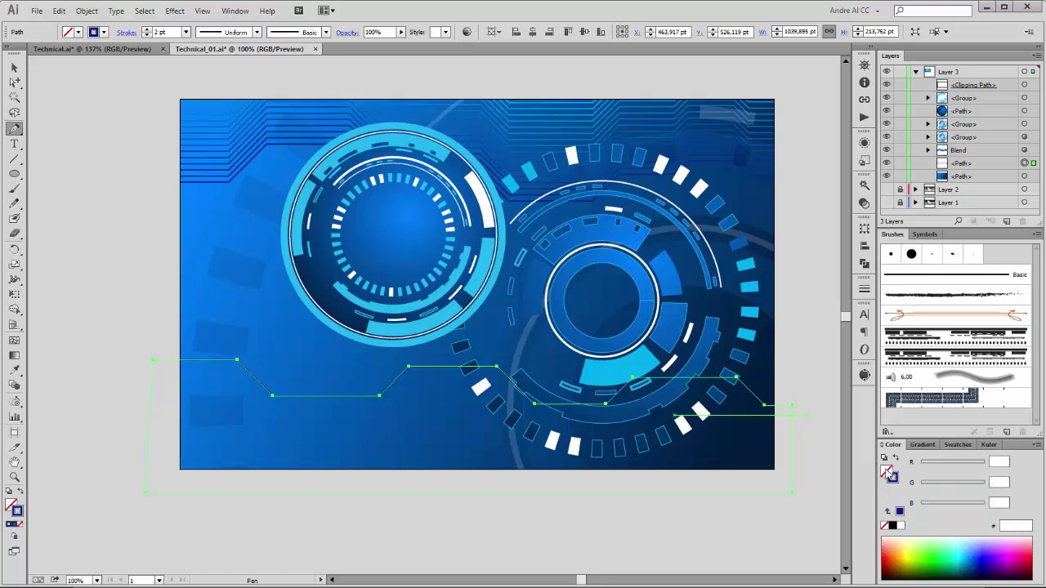
left_click(922, 445)
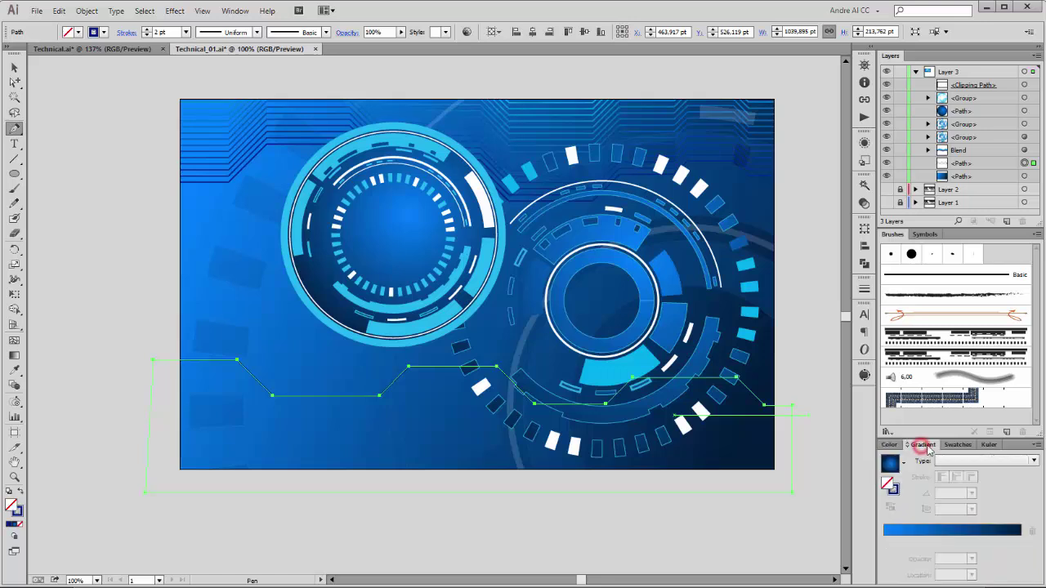
left_click(891, 463)
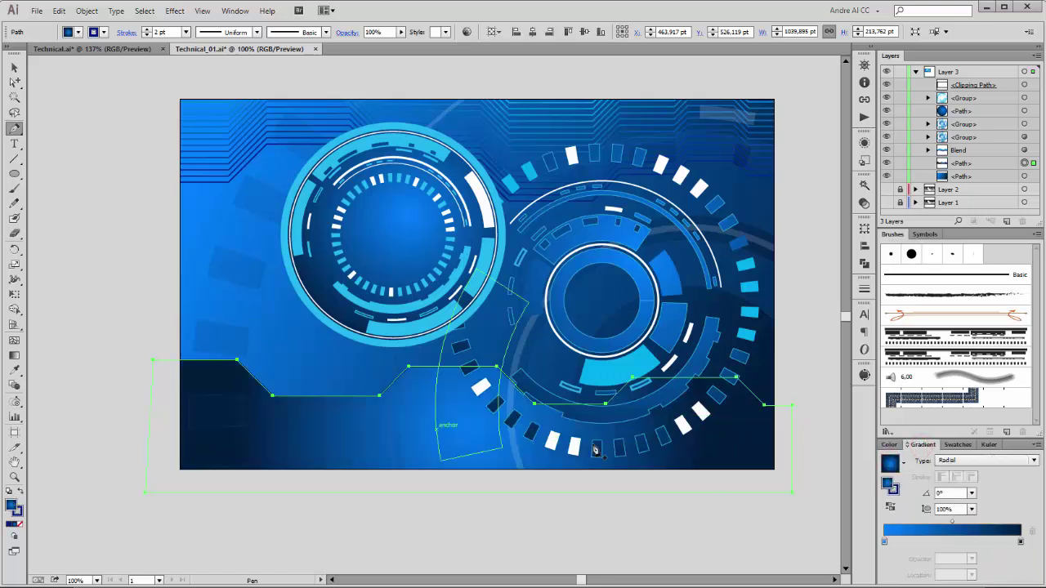
left_click(1012, 464)
left_click(996, 476)
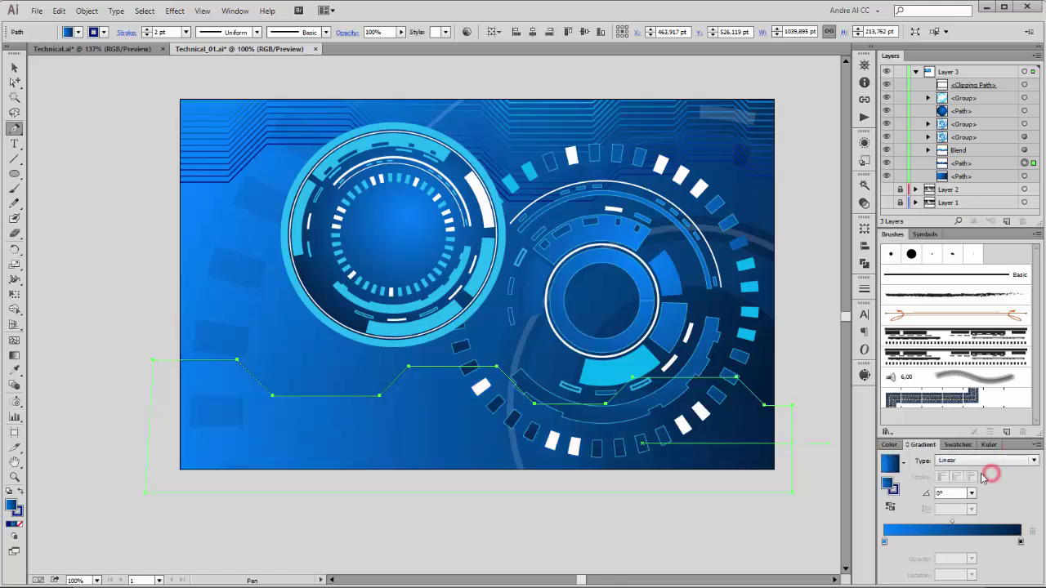
Step: Redirect the shape's linear gradient with the Gradient tool, running from its lower middle to beyond the artboard's lower-right corner at about -12.6°
left_click(14, 355)
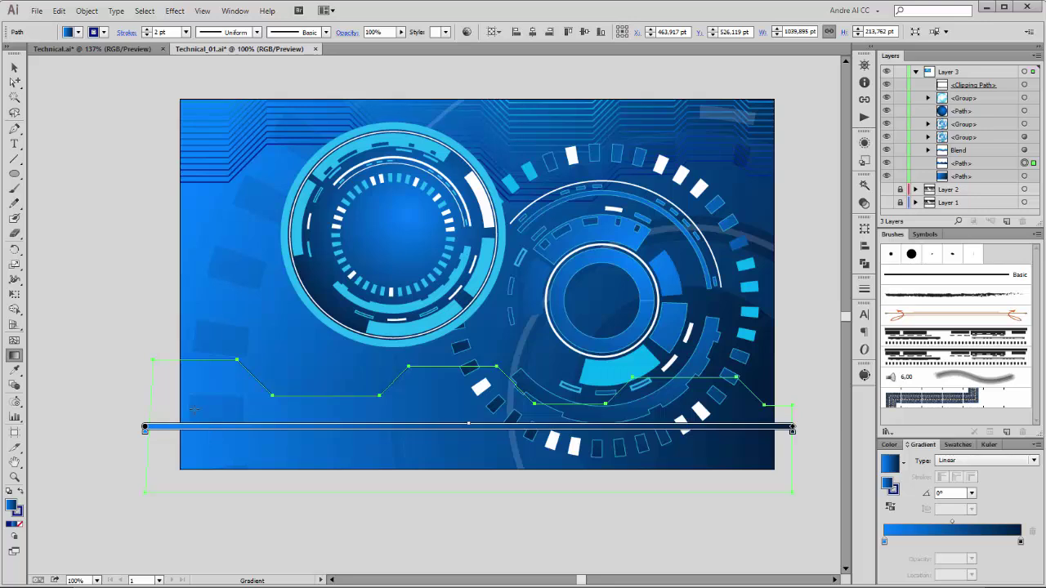
left_click_drag(155, 337, 535, 467)
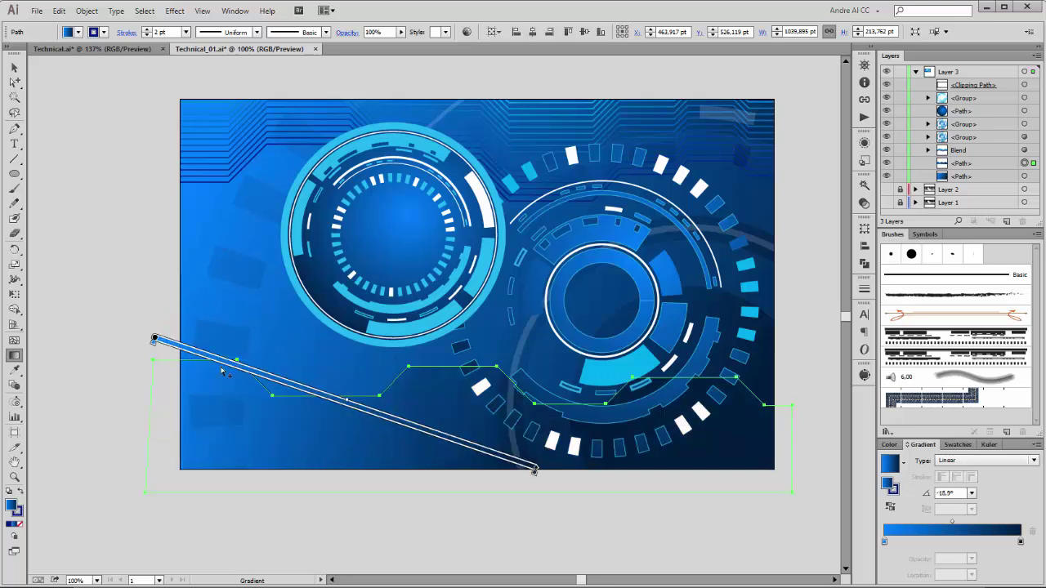
left_click_drag(462, 441, 803, 516)
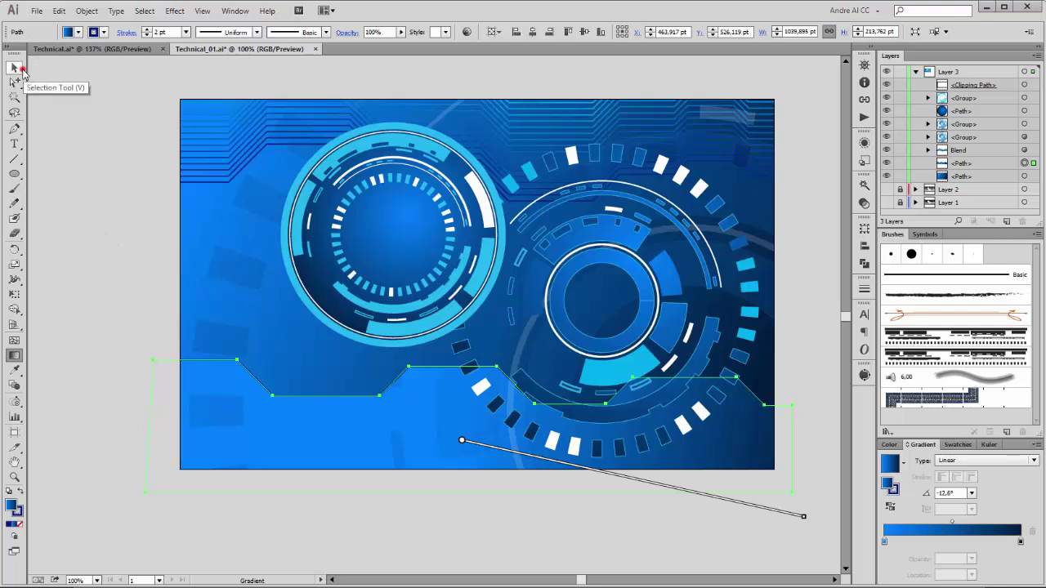
Step: Change the circuit shape's stroke to white and deselect it
left_click(14, 67)
left_click(104, 31)
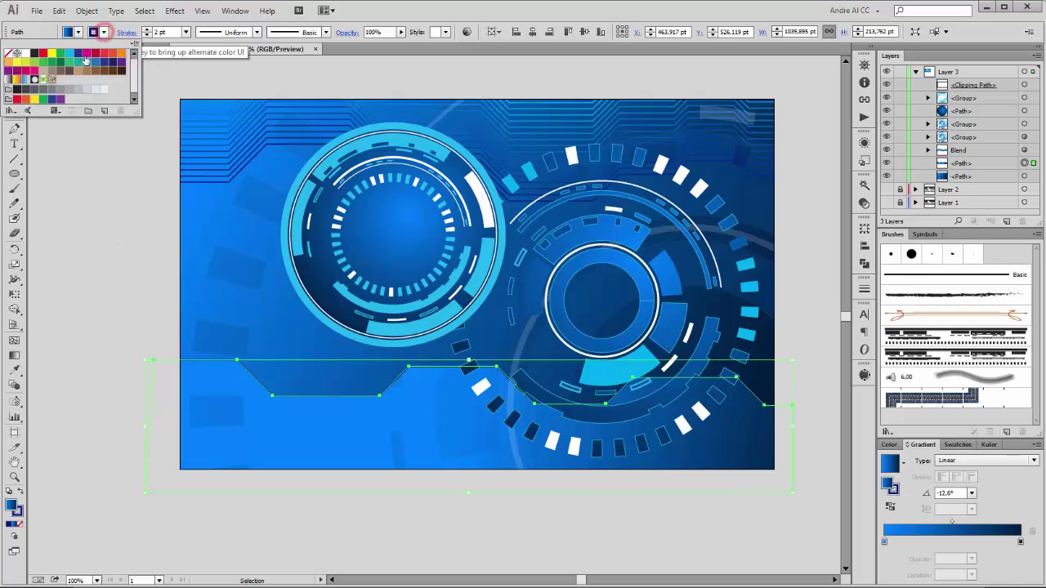
left_click(24, 54)
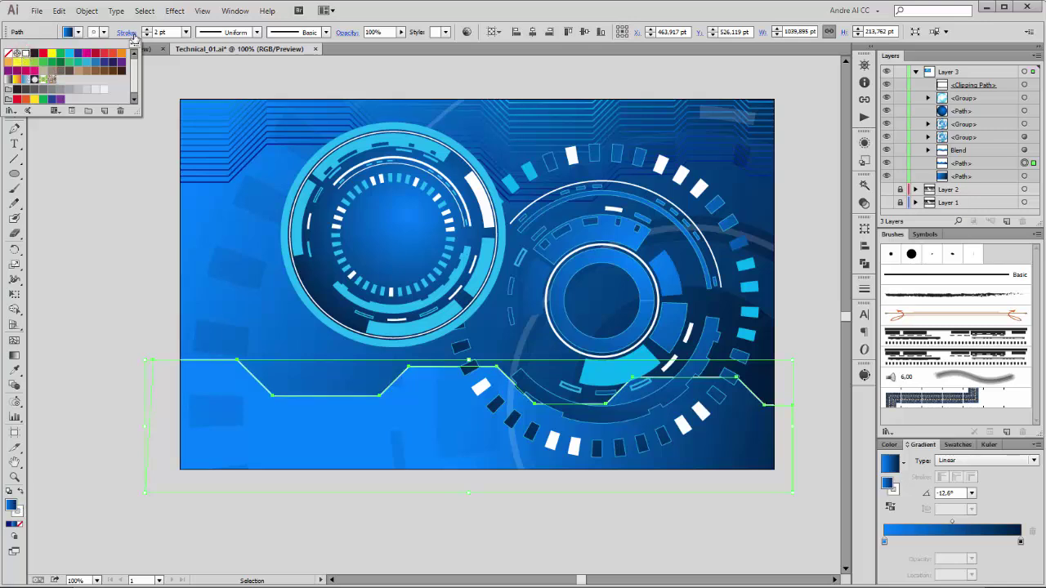
left_click(173, 78)
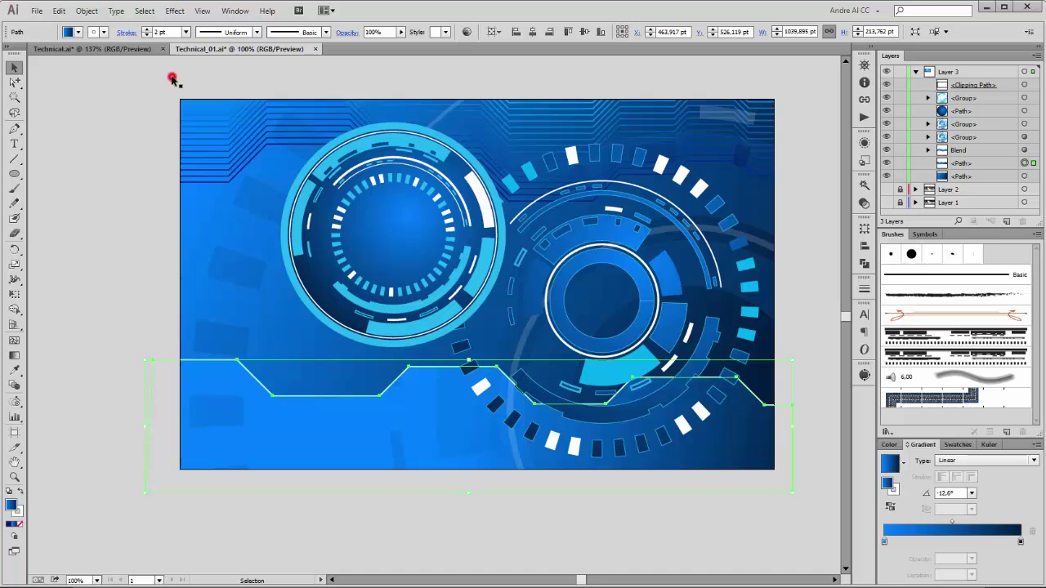
left_click(99, 105)
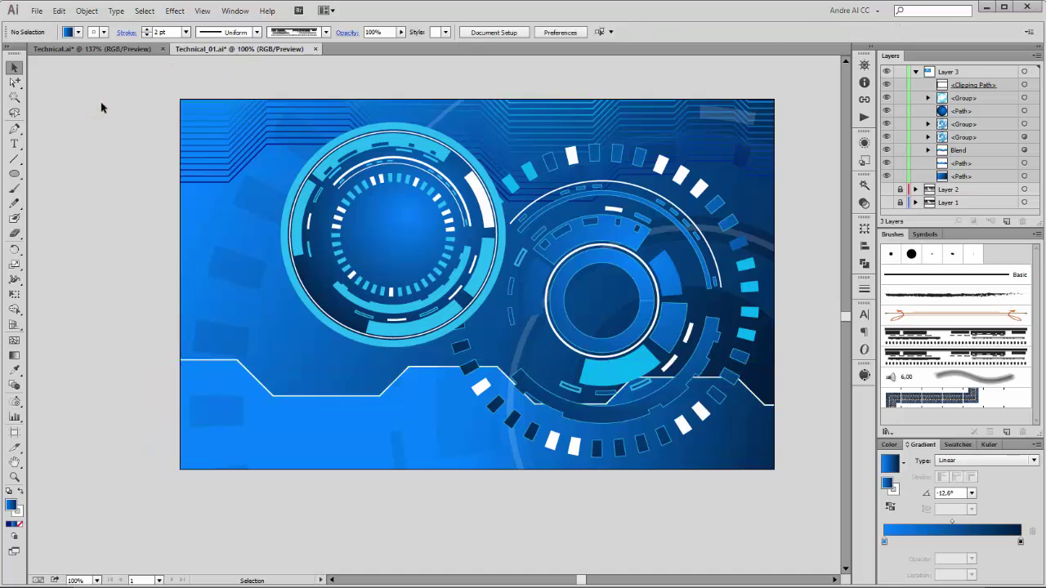
Step: Select the circuit shape and enlarge it with Free Transform to about 1118 pt wide and 230 pt high
left_click(742, 457)
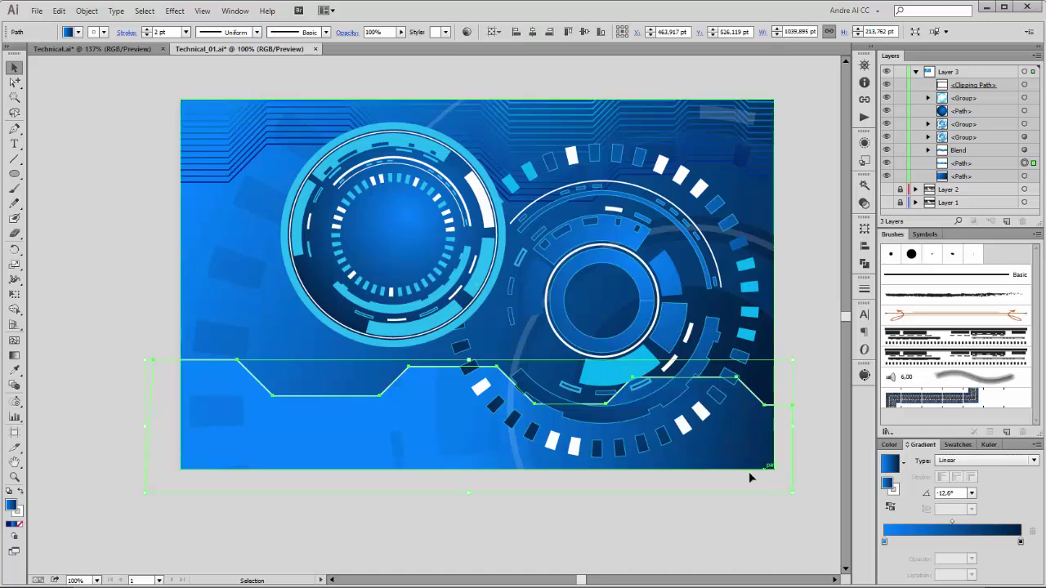
left_click(14, 295)
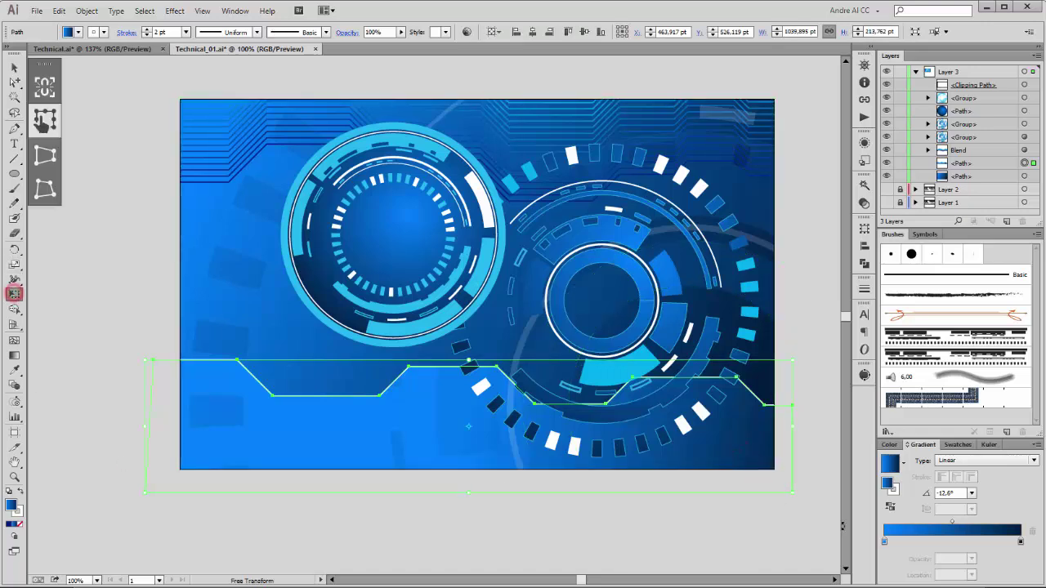
left_click_drag(791, 494, 809, 507)
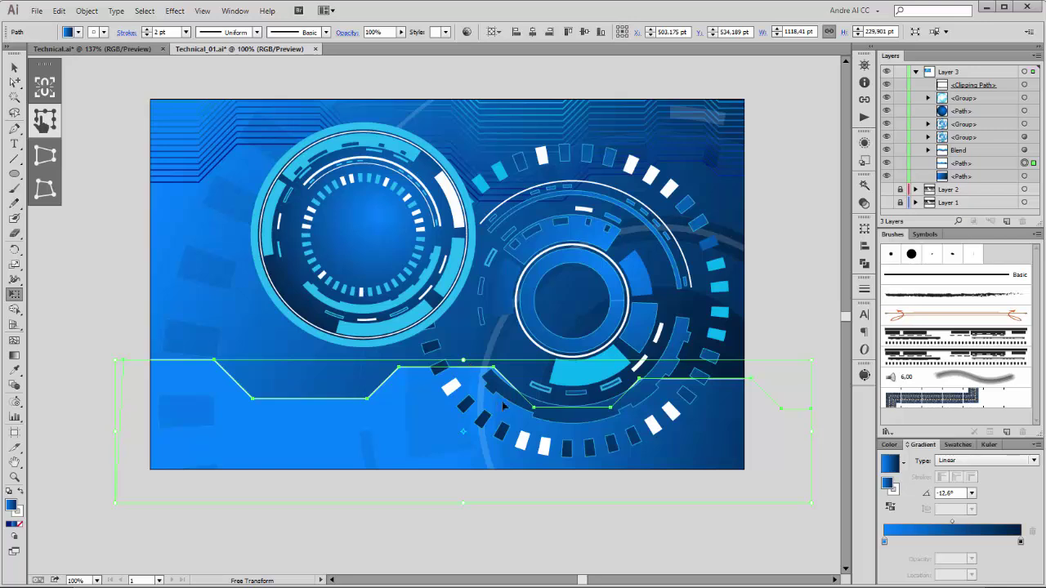
Step: Nudge the enlarged circuit shape up to Y 516.189 pt and deselect everything
key("Up")
key("Up")
key("Up")
key("Up")
key("Up")
key("Up")
key("Up")
key("Up")
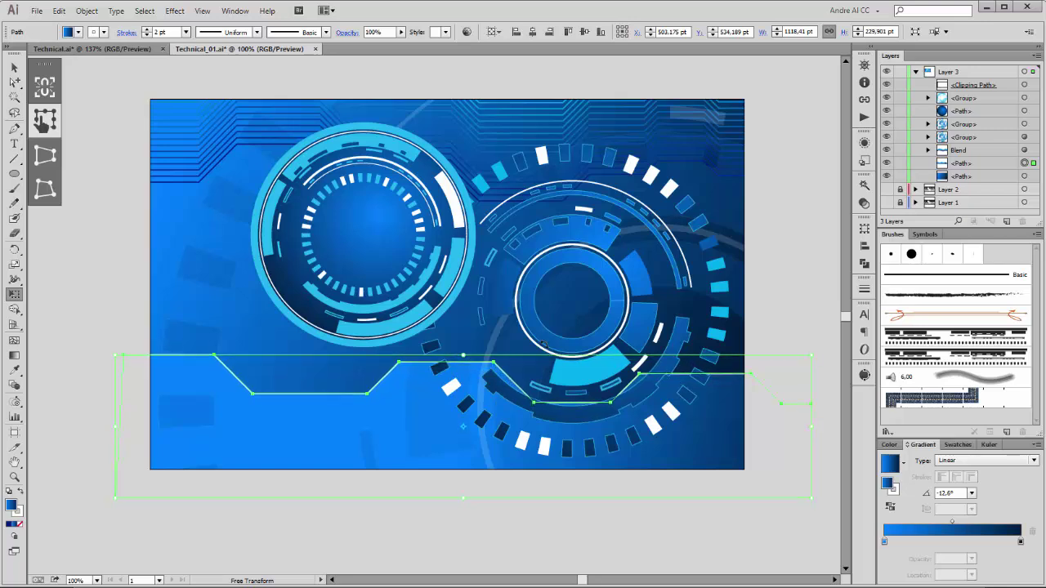
key("Up")
key("Up")
key("Up")
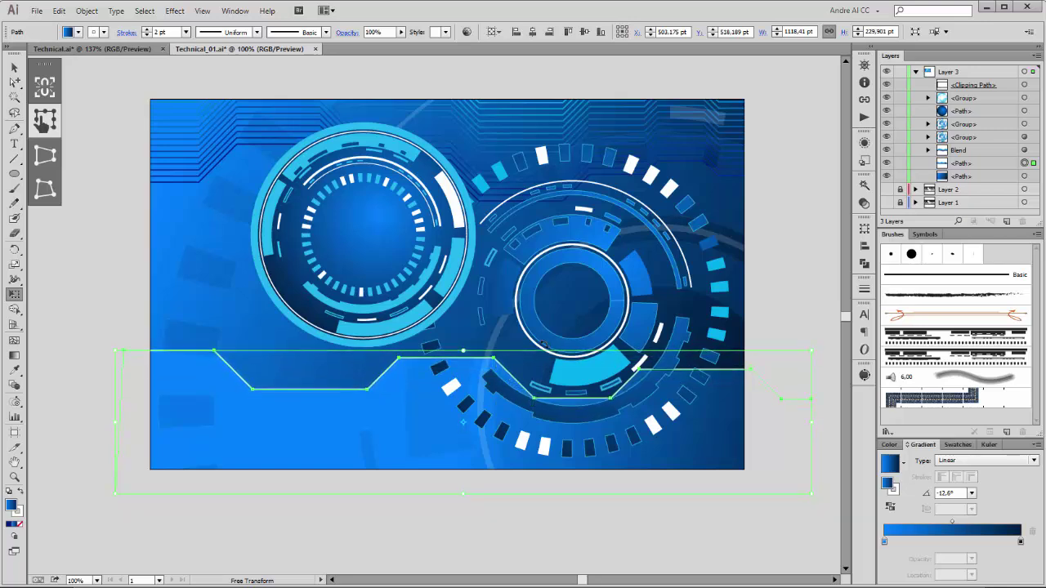
left_click(812, 155)
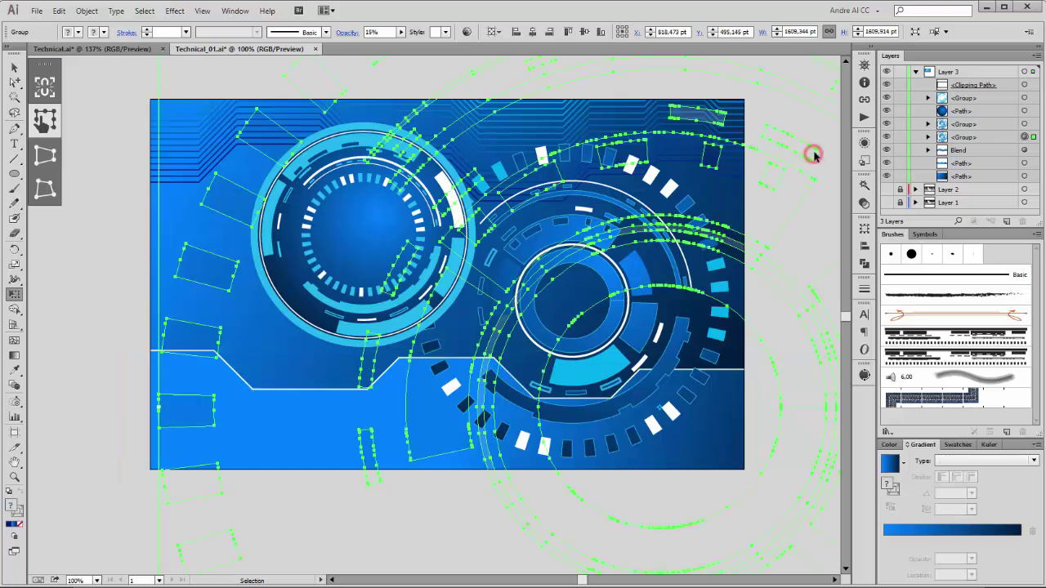
left_click(98, 88)
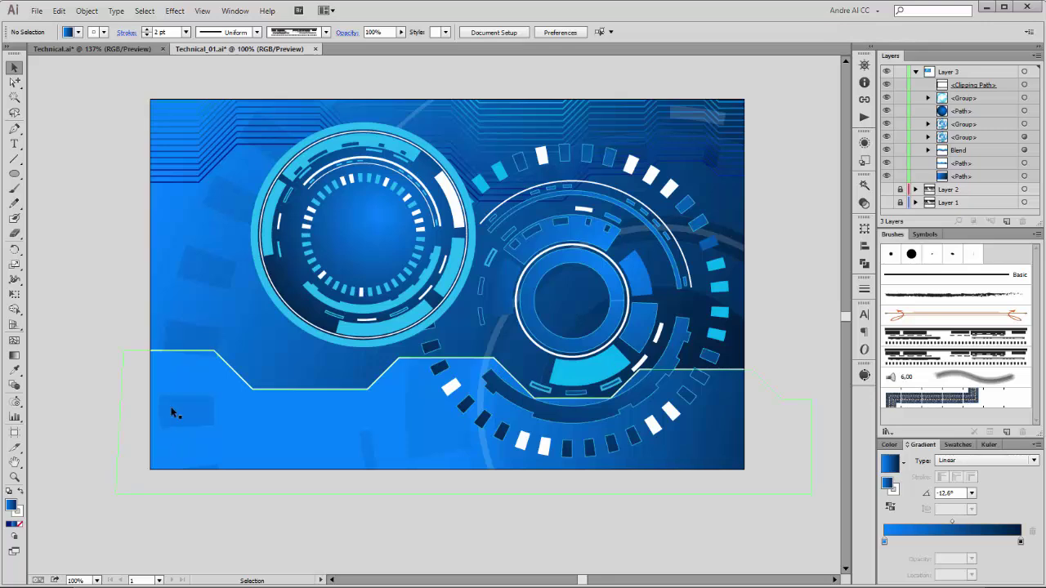
Step: Create an area text frame over the artboard's lower-left part and set its font to Futura-Book
left_click(13, 144)
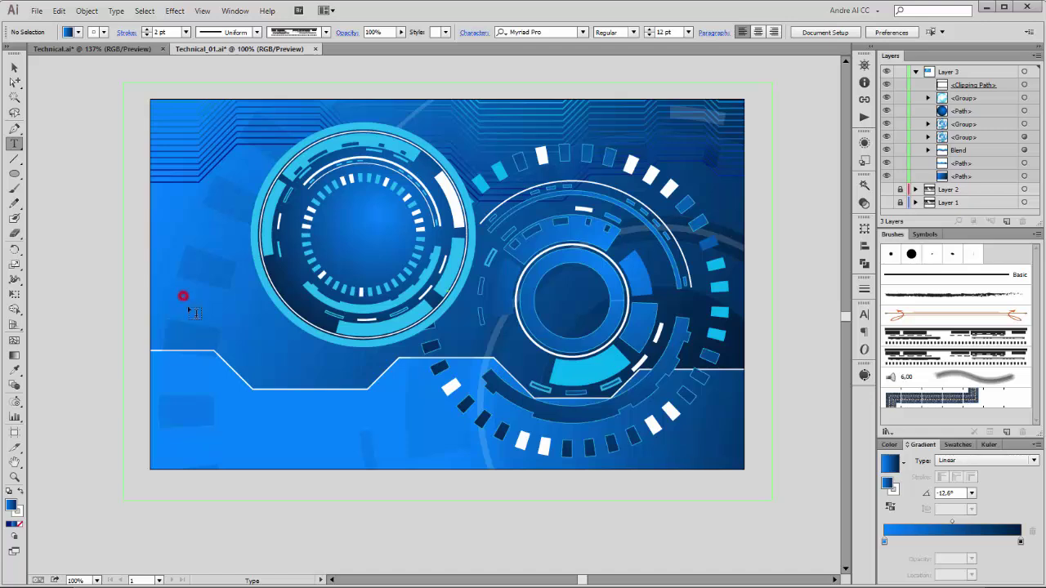
left_click_drag(183, 296, 313, 424)
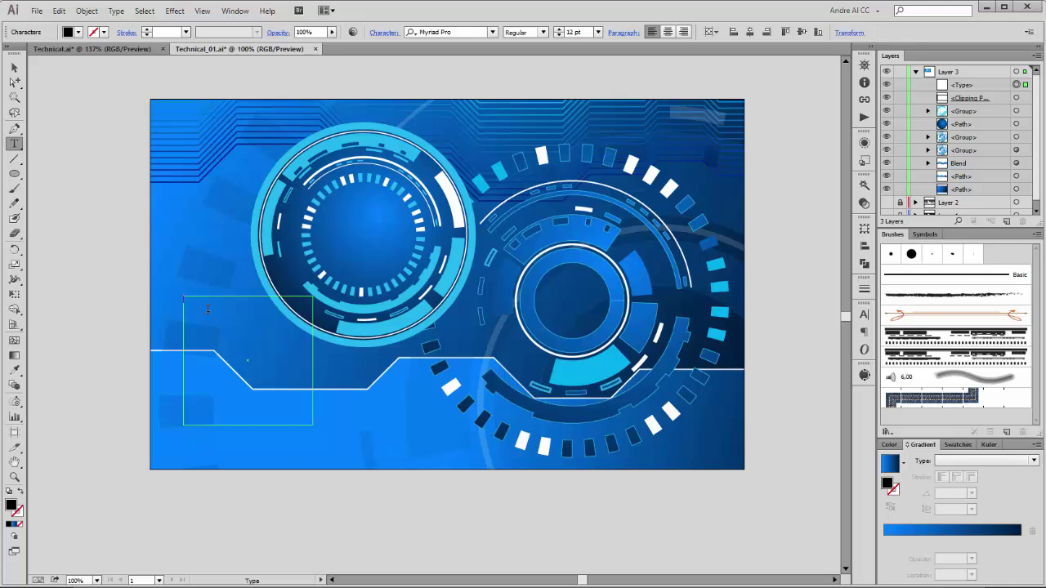
left_click(492, 32)
left_click_drag(646, 187, 641, 144)
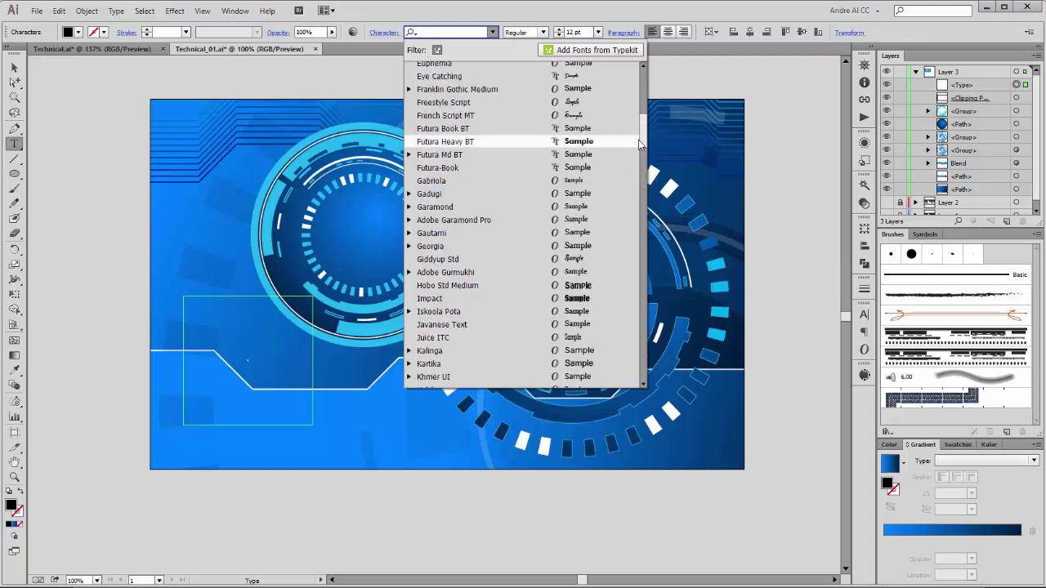
left_click(452, 169)
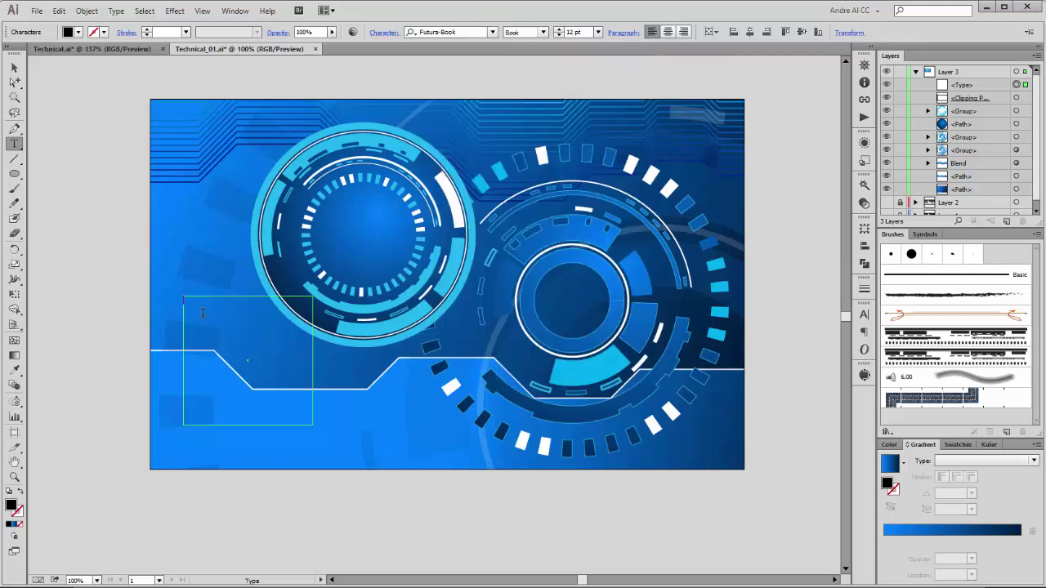
left_click(558, 28)
left_click(558, 29)
left_click(558, 28)
left_click(559, 29)
left_click(558, 29)
left_click(558, 29)
type("101")
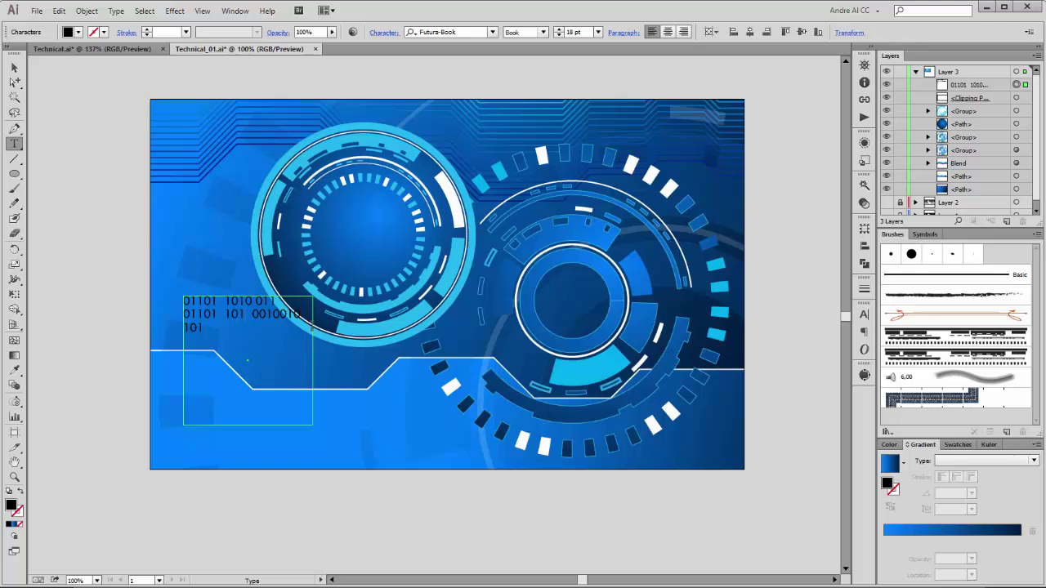
Step: Copy all the binary text and paste it repeatedly at its end to fill the frame with rows of digits
key("Escape")
triple_click(280, 320)
key("Escape")
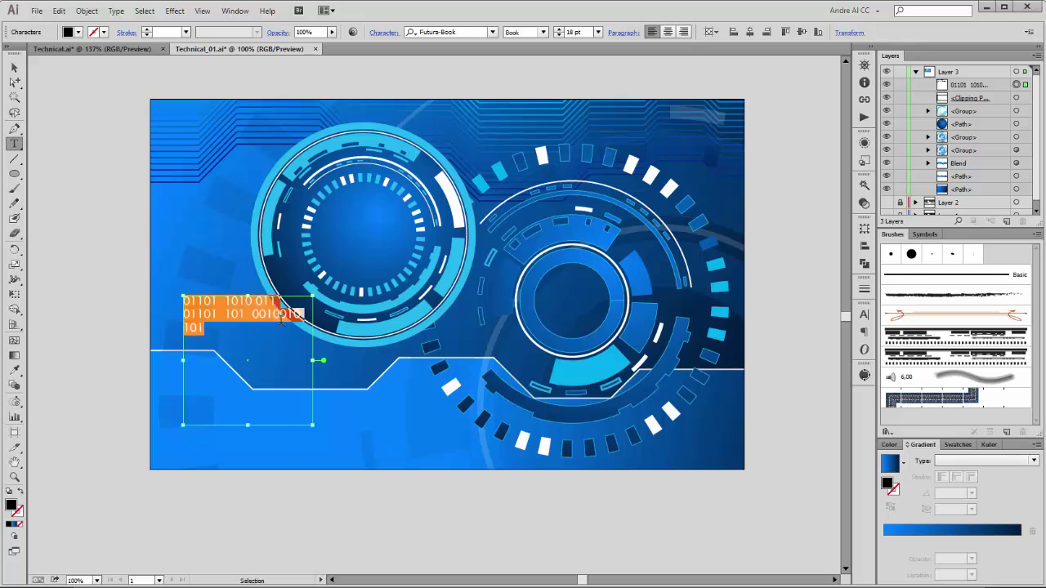
triple_click(281, 321)
left_click(233, 330)
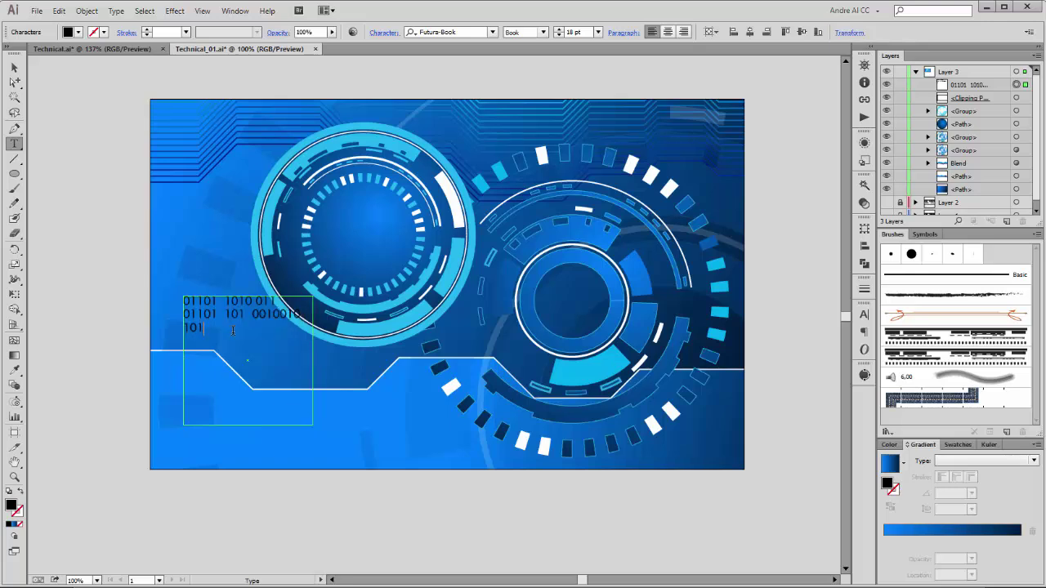
key("Escape")
left_click(265, 306)
left_click(230, 326)
key("ctrl+a")
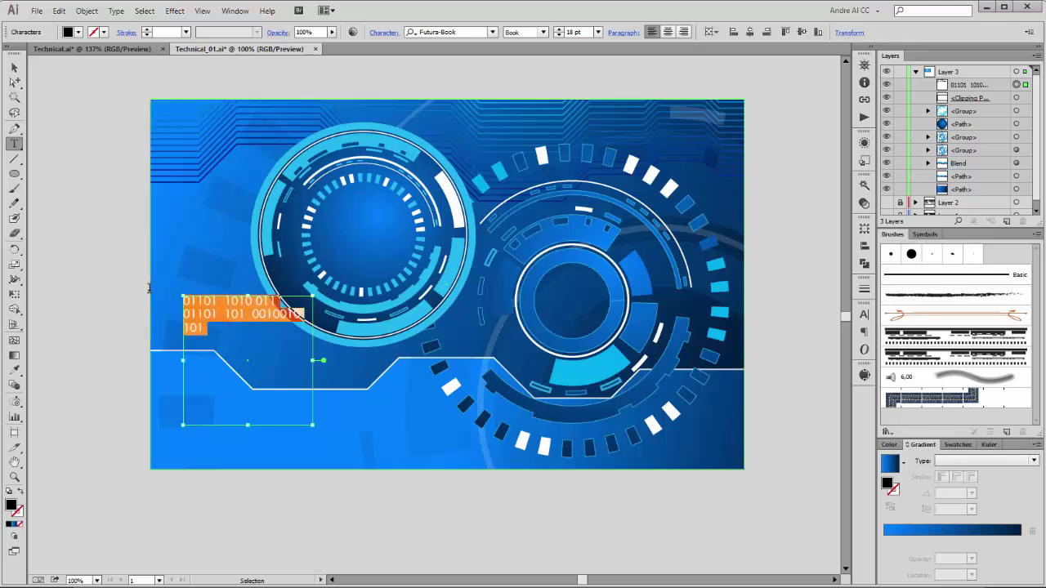
left_click(222, 331)
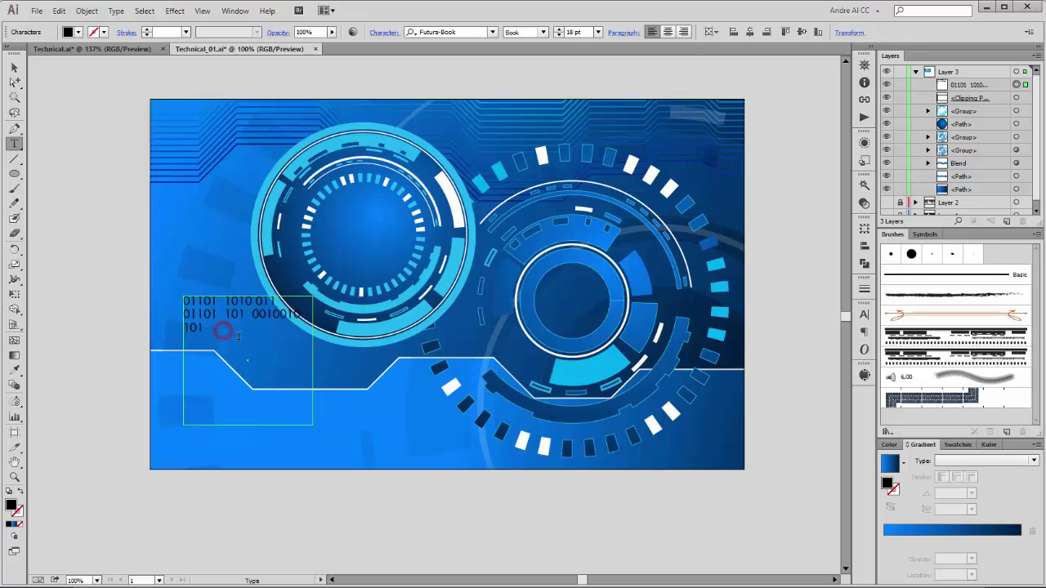
key("Escape")
key("ctrl+v")
key("ctrl+v")
key("ctrl+v")
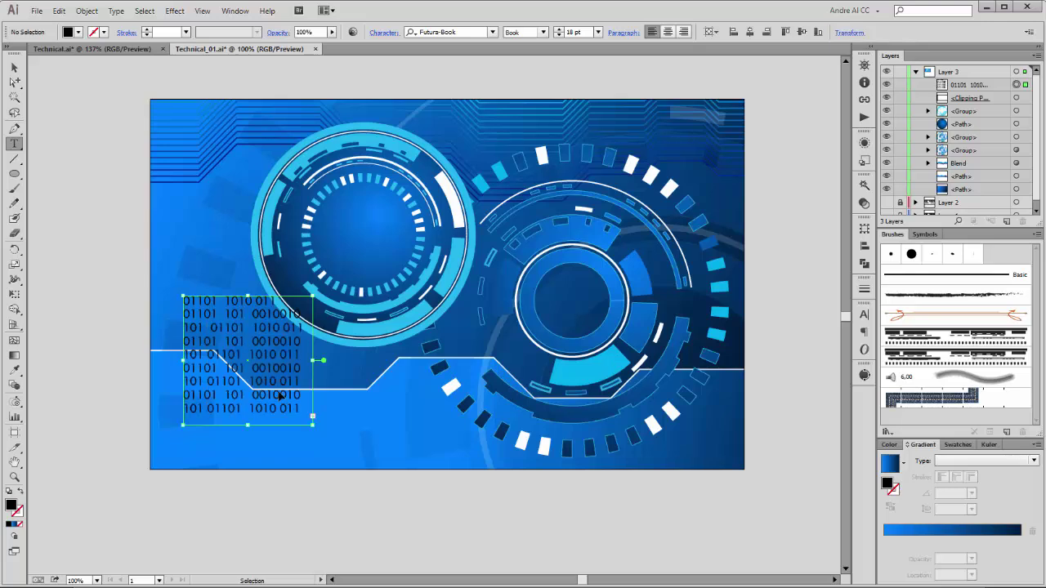
Step: Replace "1010 011" in the last visible row of binary text with "01101 101"
left_click_drag(250, 406, 311, 406)
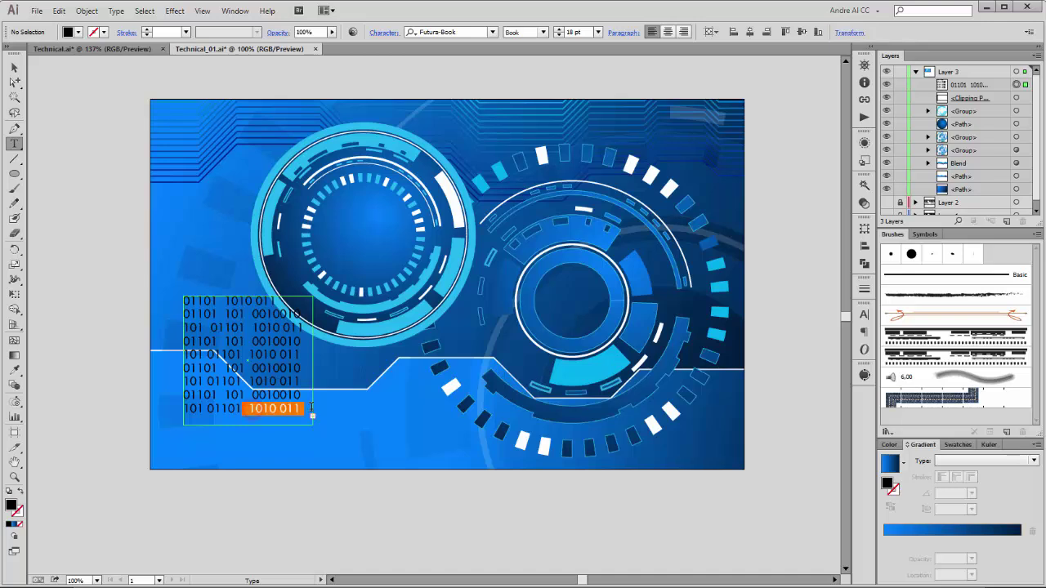
type("01101  101")
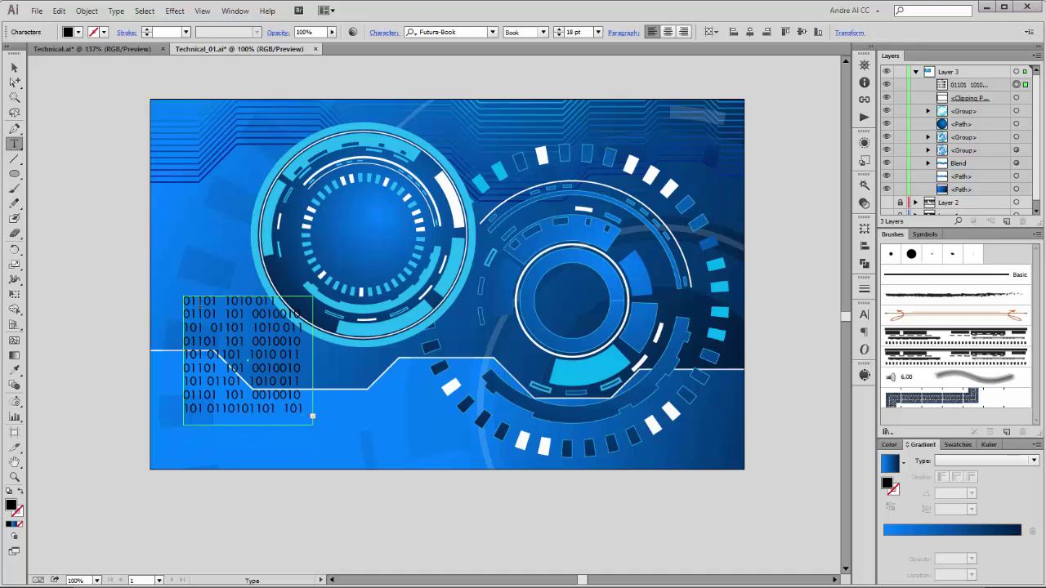
Step: Extend the text frame downward by one row and move it slightly up and to the left
left_click(14, 67)
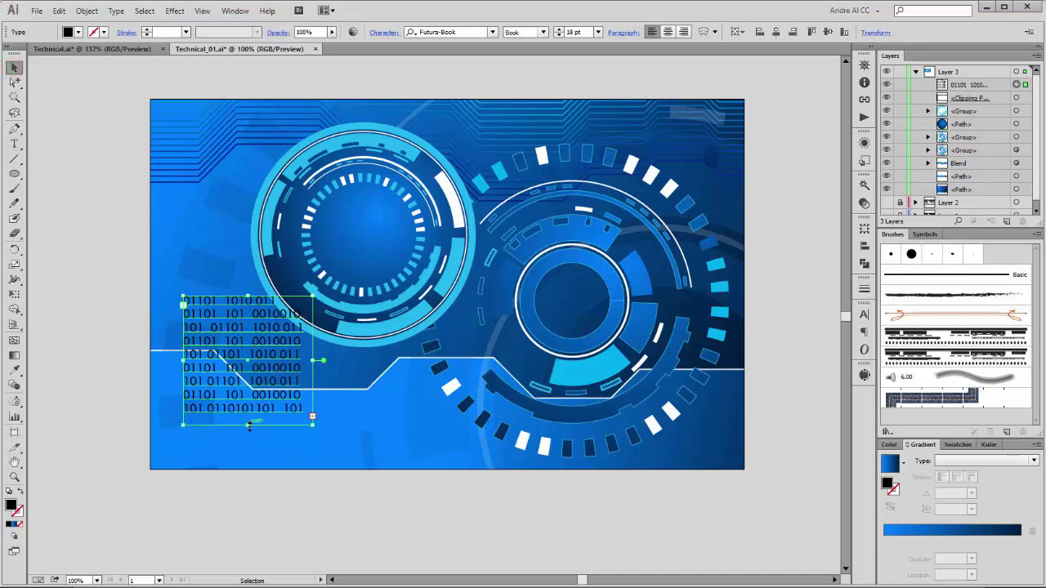
left_click_drag(248, 425, 249, 441)
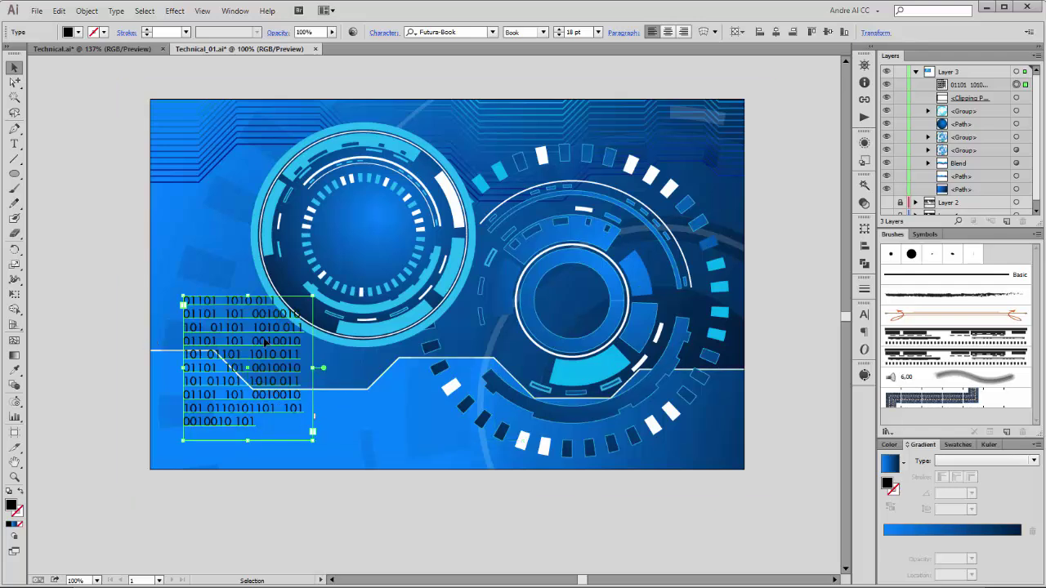
left_click_drag(268, 340, 250, 323)
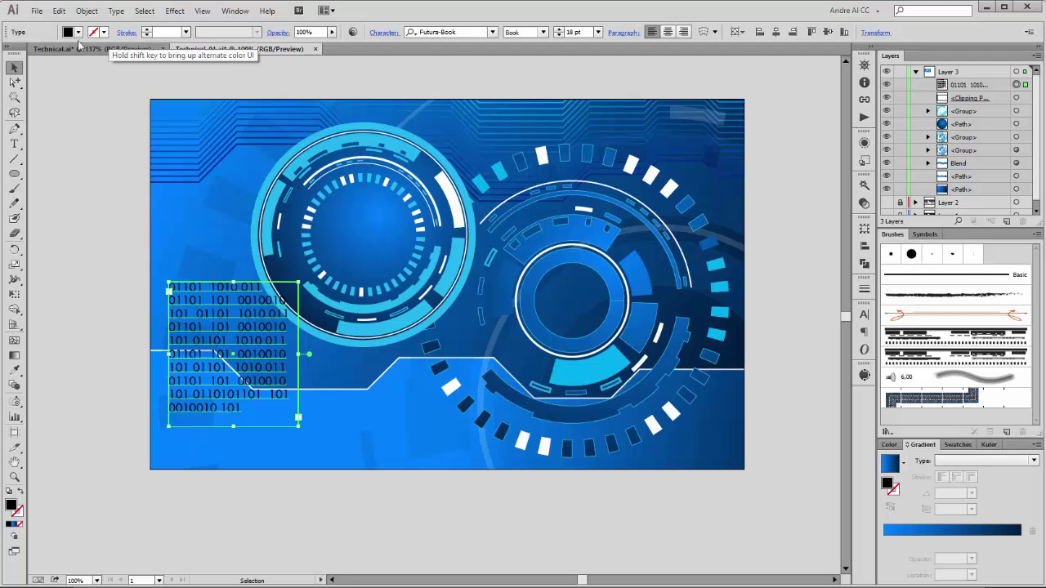
Step: Fill the binary text with light cyan and set its font size to 19 pt
left_click(79, 33)
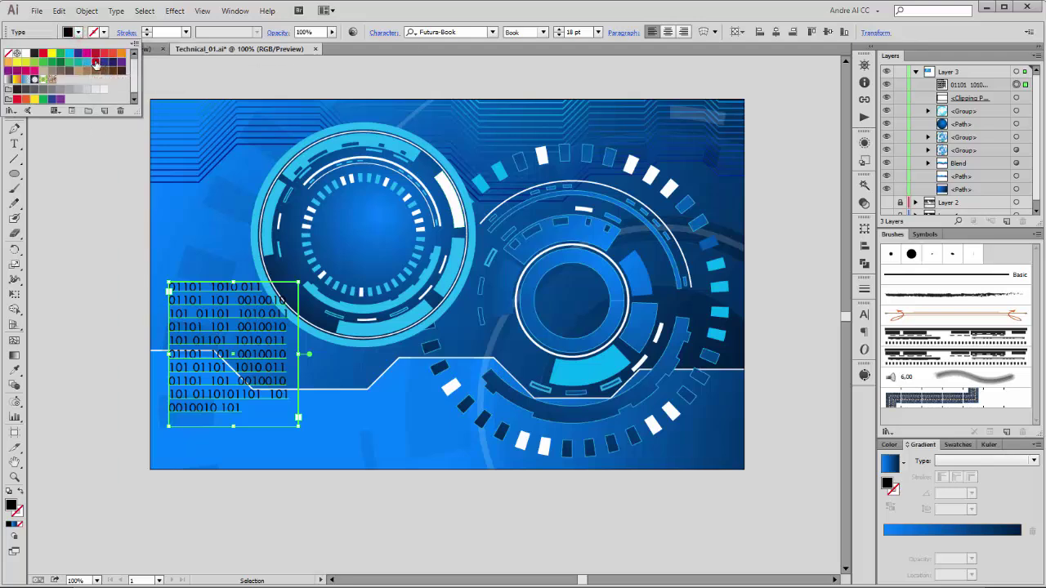
left_click(95, 64)
left_click(70, 53)
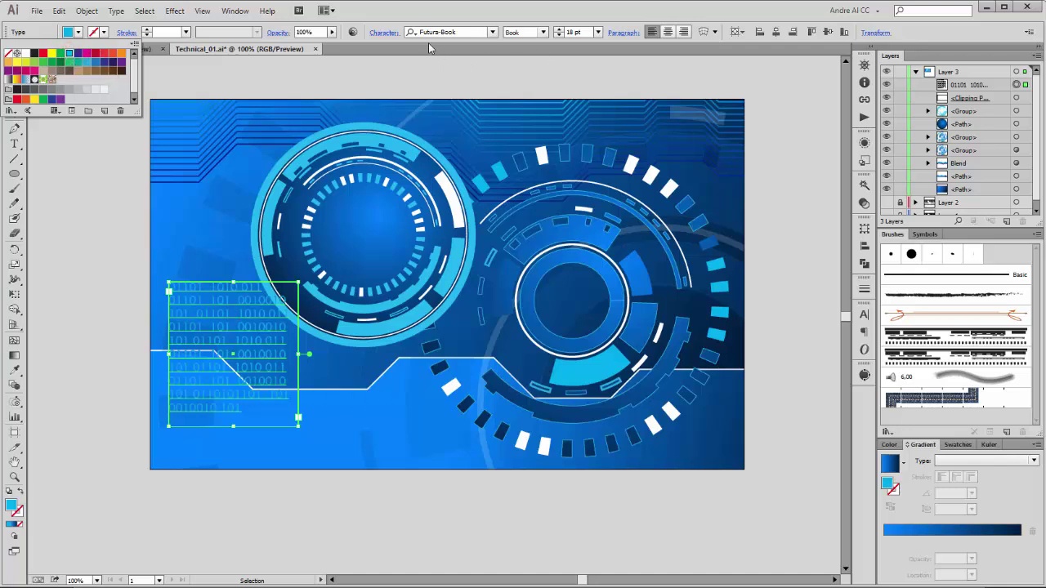
left_click(559, 30)
left_click(558, 31)
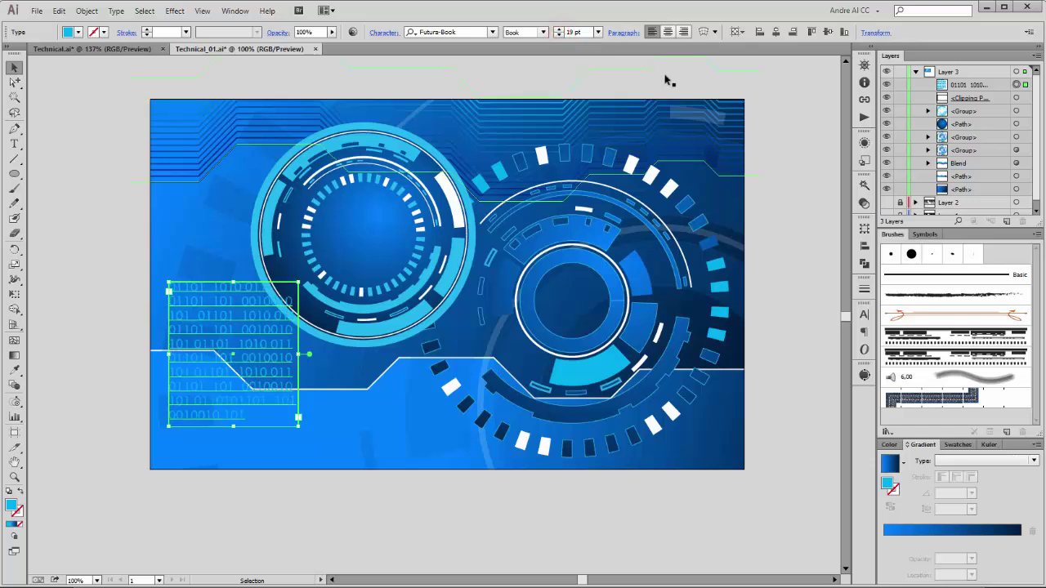
Step: Justify the binary text with its last line aligned left
left_click(864, 314)
left_click(762, 306)
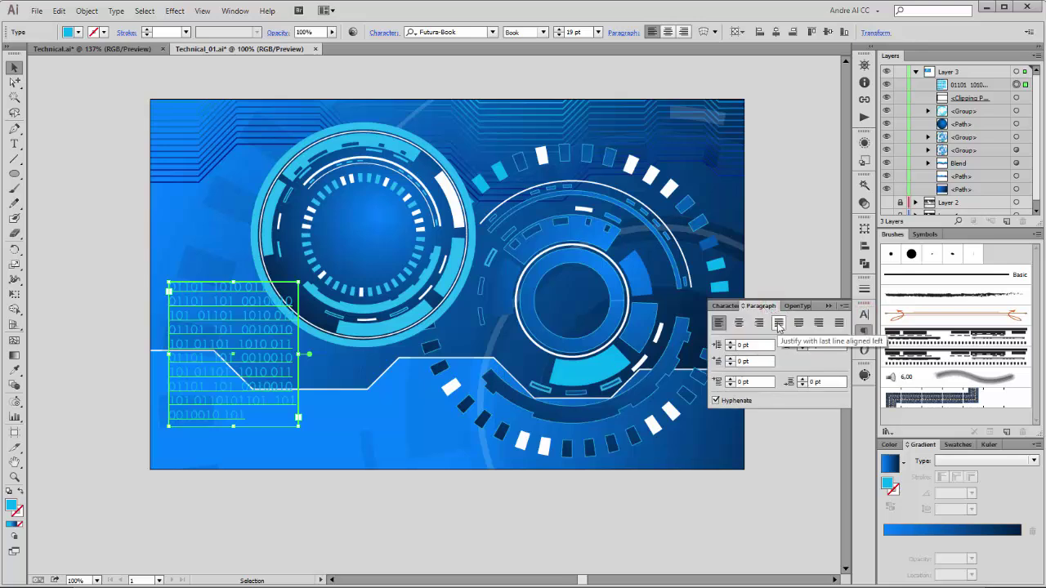
left_click(779, 323)
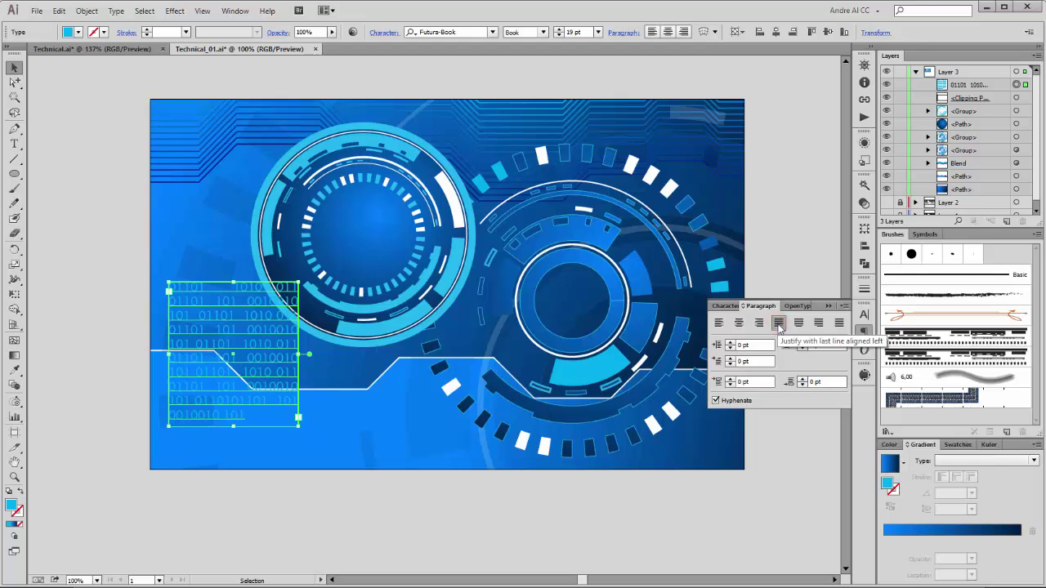
Step: Move the binary text directly above the background path in the stacking order and shift it slightly up and to the right
left_click(984, 85)
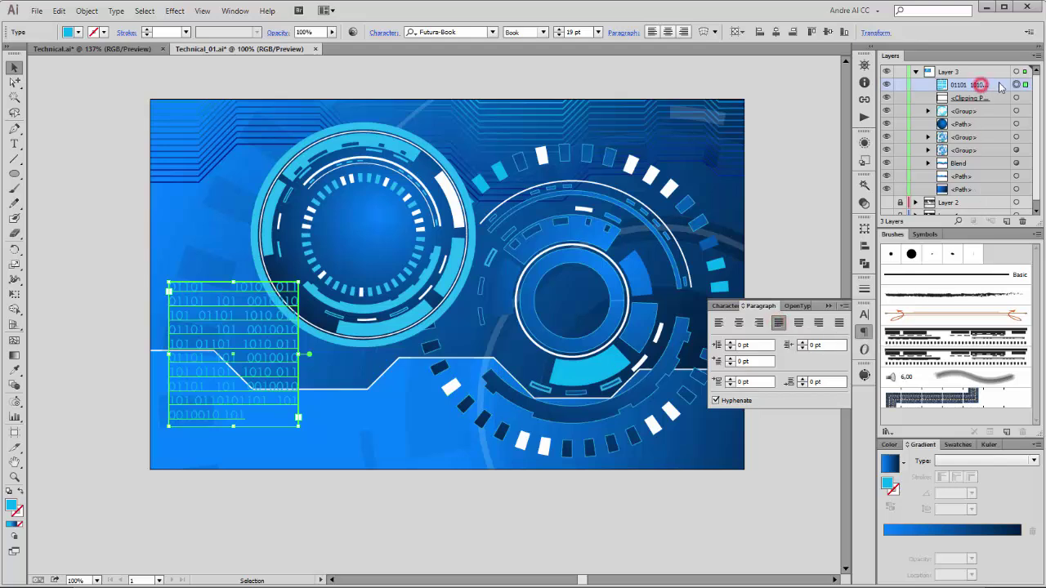
left_click_drag(987, 89, 971, 188)
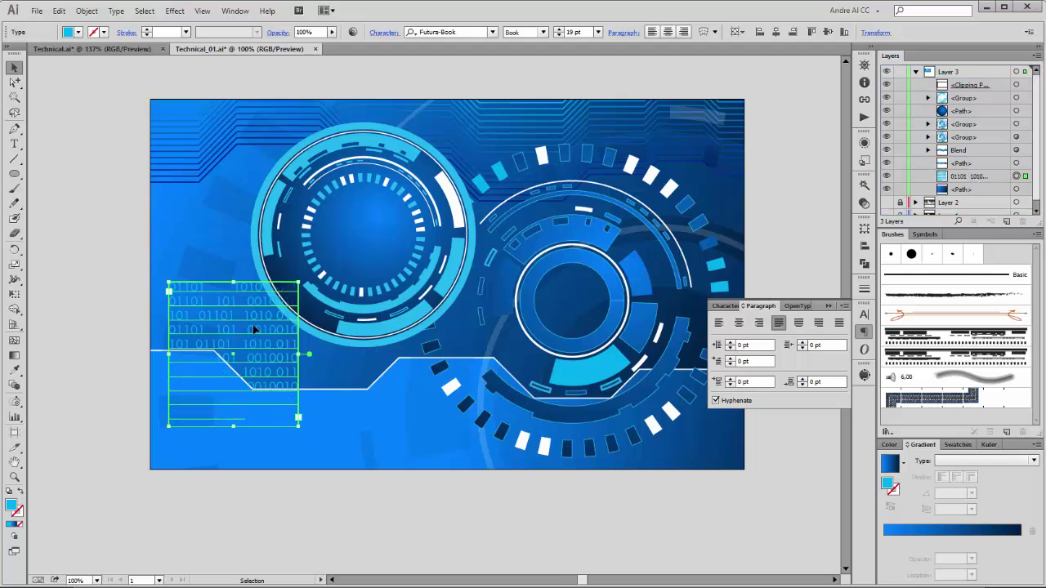
left_click_drag(253, 329, 258, 324)
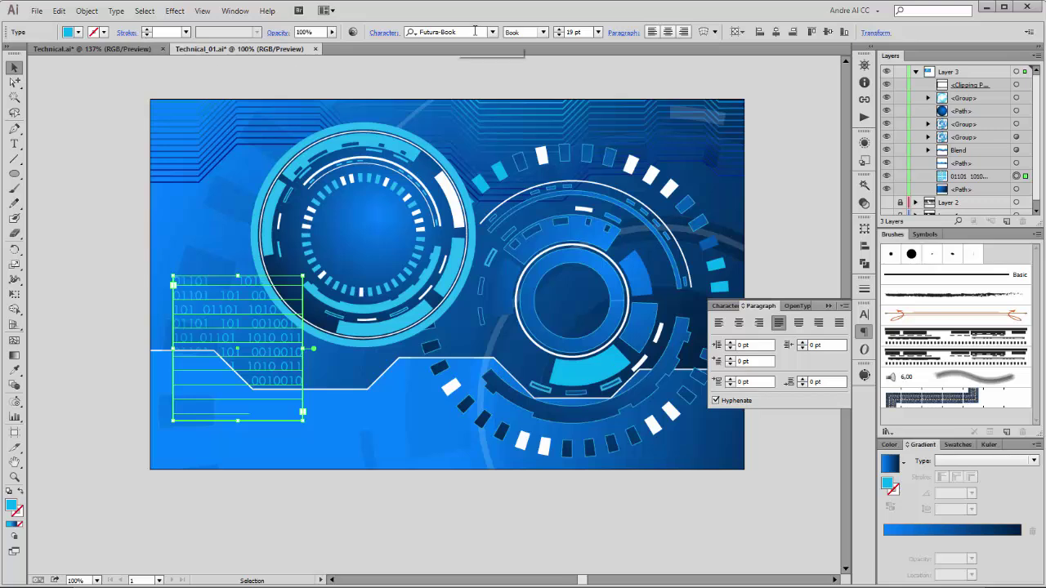
Step: Set the binary text's font size to 20 pt and deselect it
left_click(560, 30)
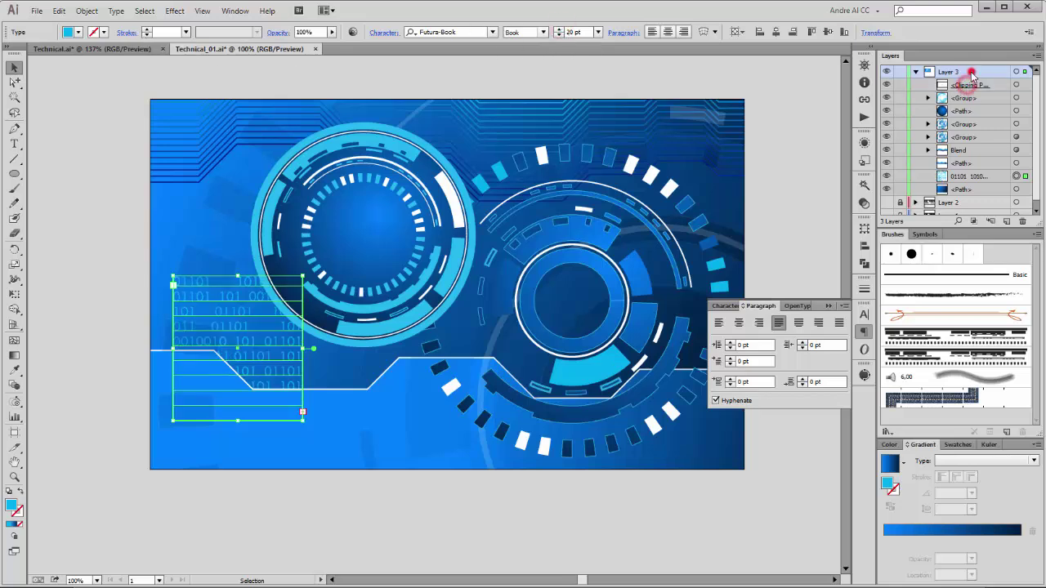
left_click(45, 127)
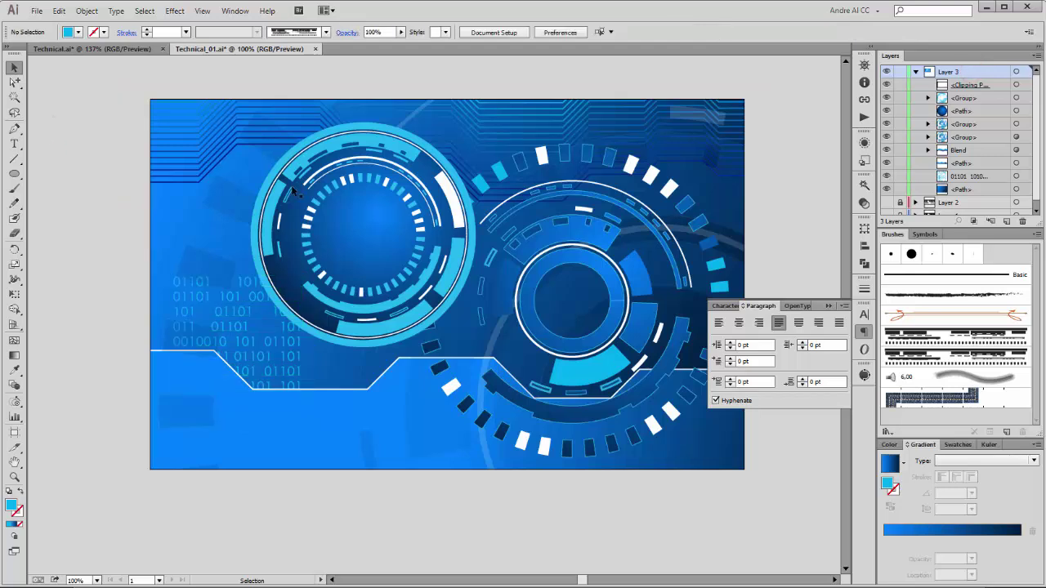
left_click(828, 308)
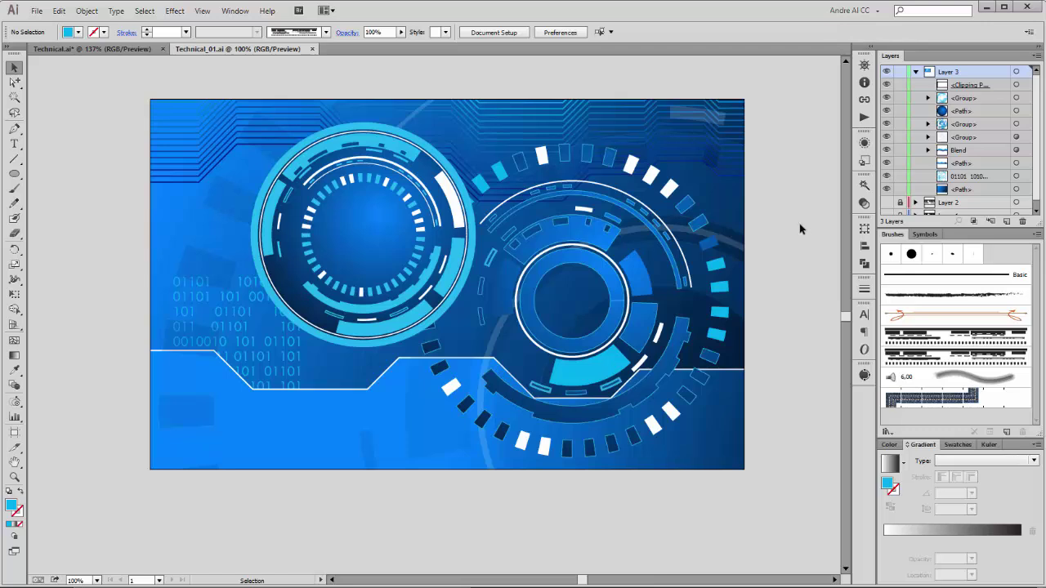
Step: Draw a circle about 310 pt in diameter centred on the right dial with the Ellipse tool
left_click(14, 173)
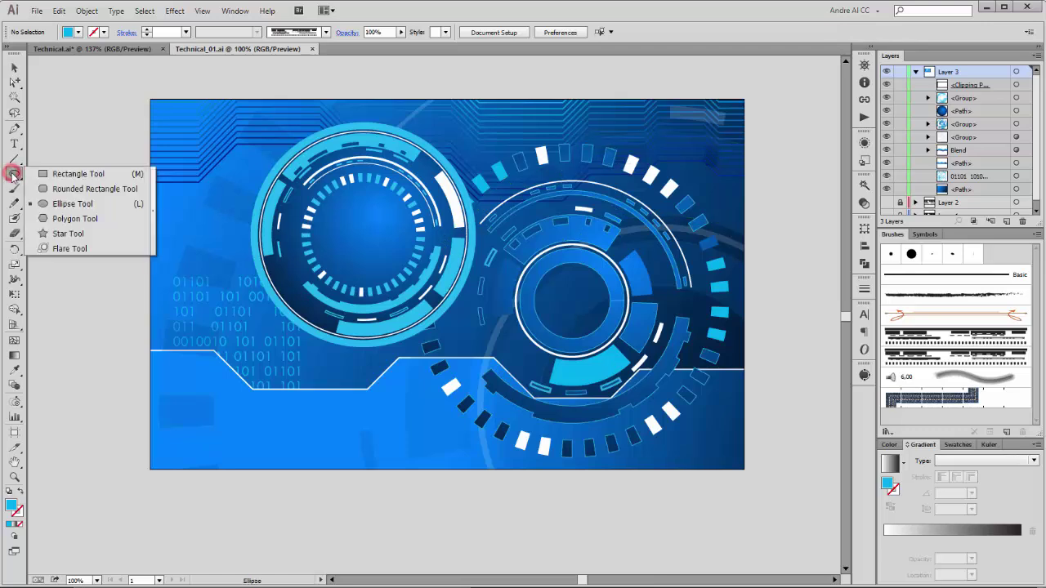
left_click(60, 208)
left_click_drag(574, 297, 670, 384)
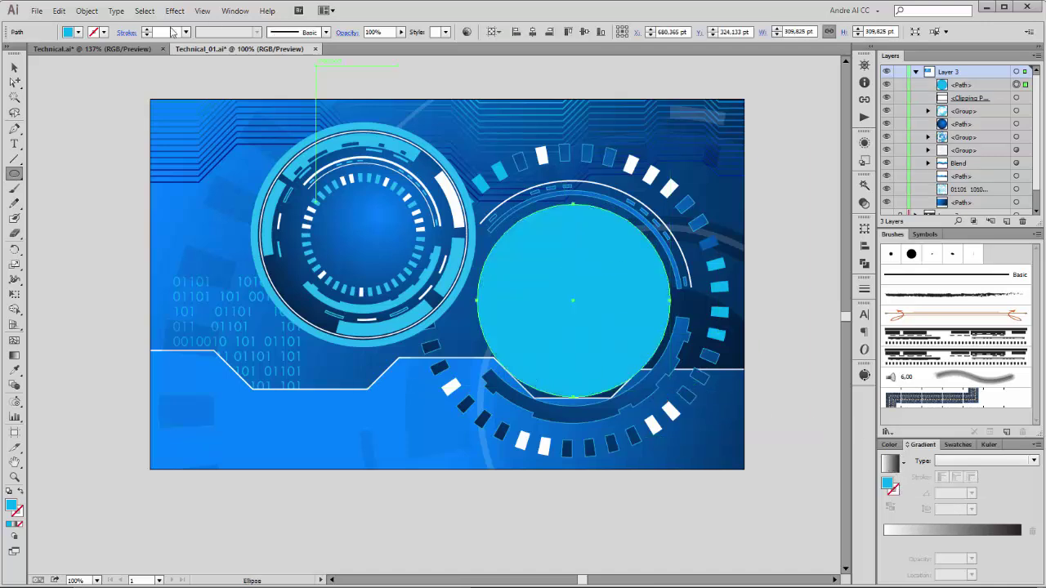
Step: Fill the circle with the white-to-black gradient and convert its dark end stop to RGB black (000000)
left_click(891, 463)
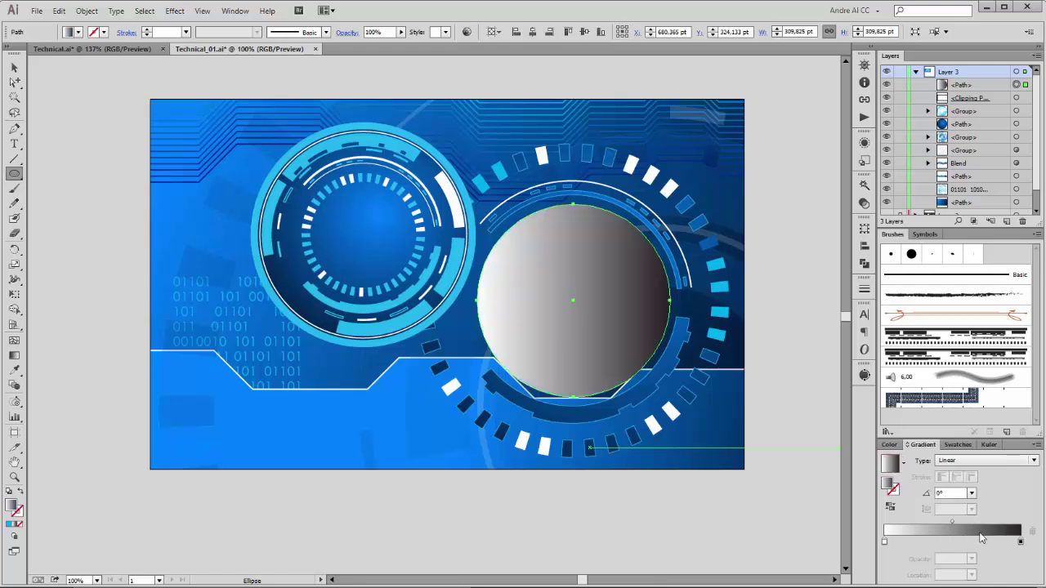
left_click(1020, 543)
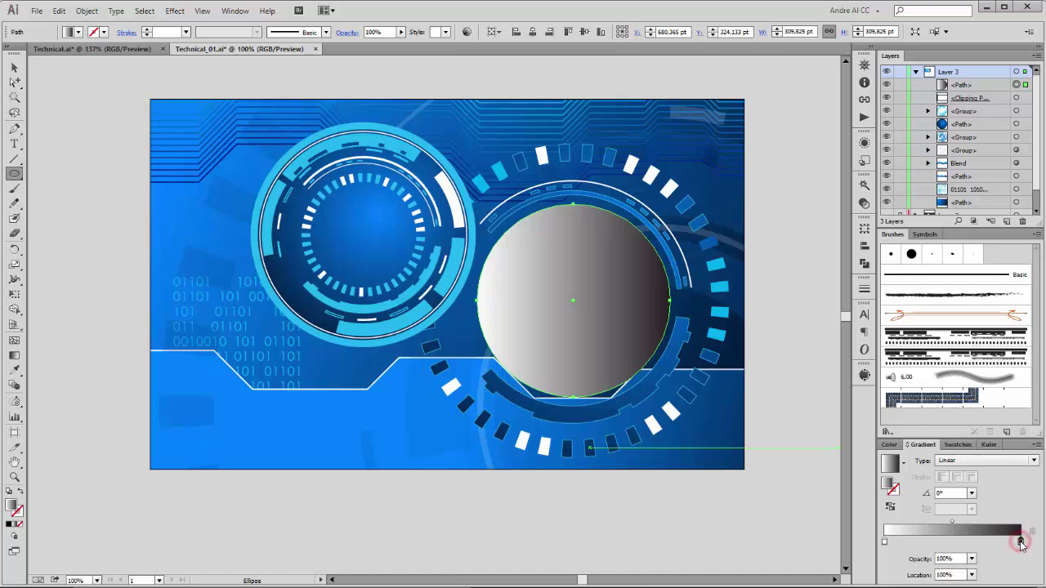
double_click(1021, 542)
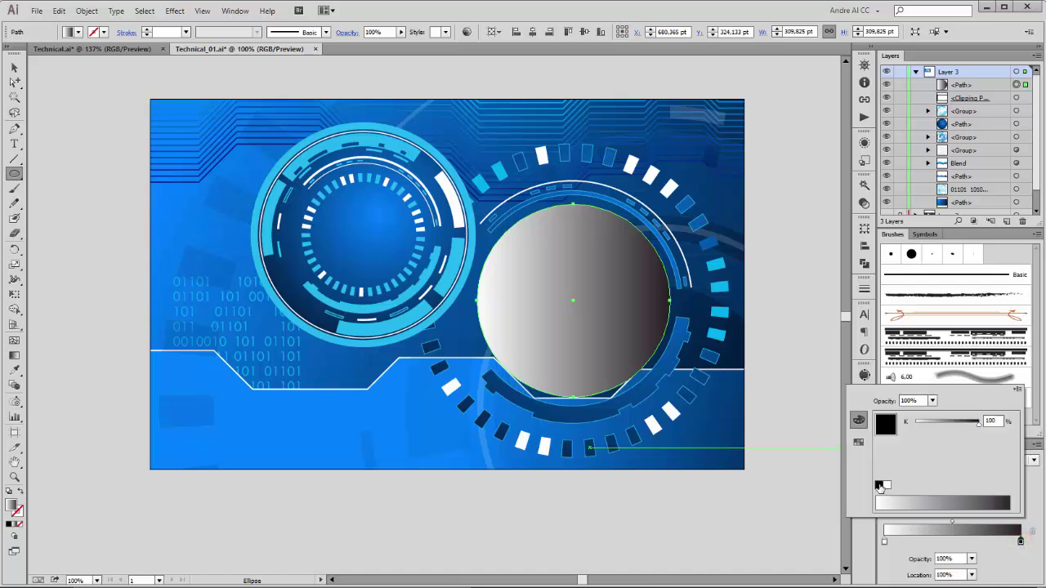
left_click(1017, 390)
left_click(970, 411)
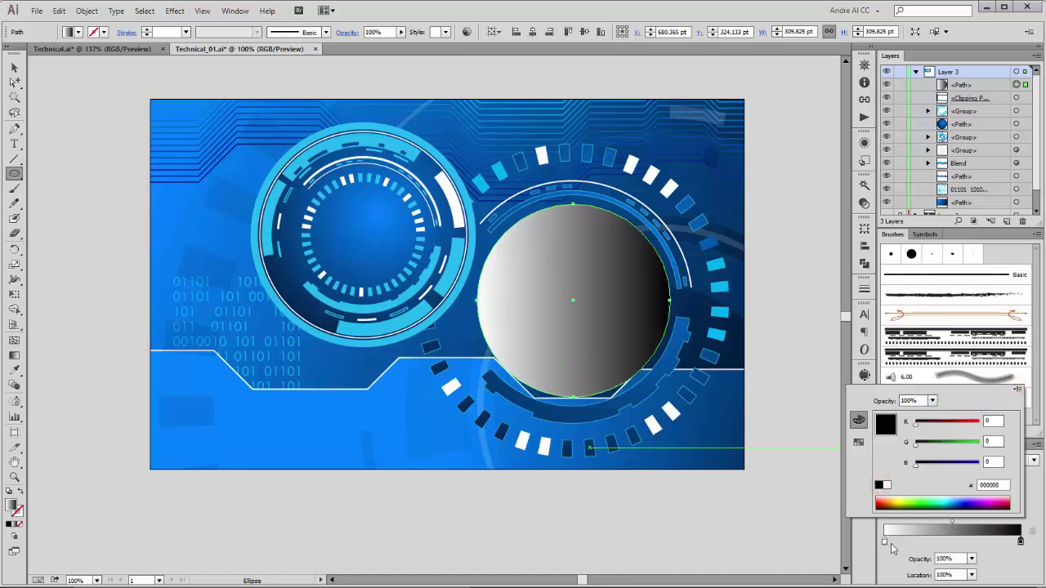
Step: Move both gradient stops slightly inward, with the white one at about 4%, and change the gradient type to Radial
left_click_drag(1021, 541, 1016, 541)
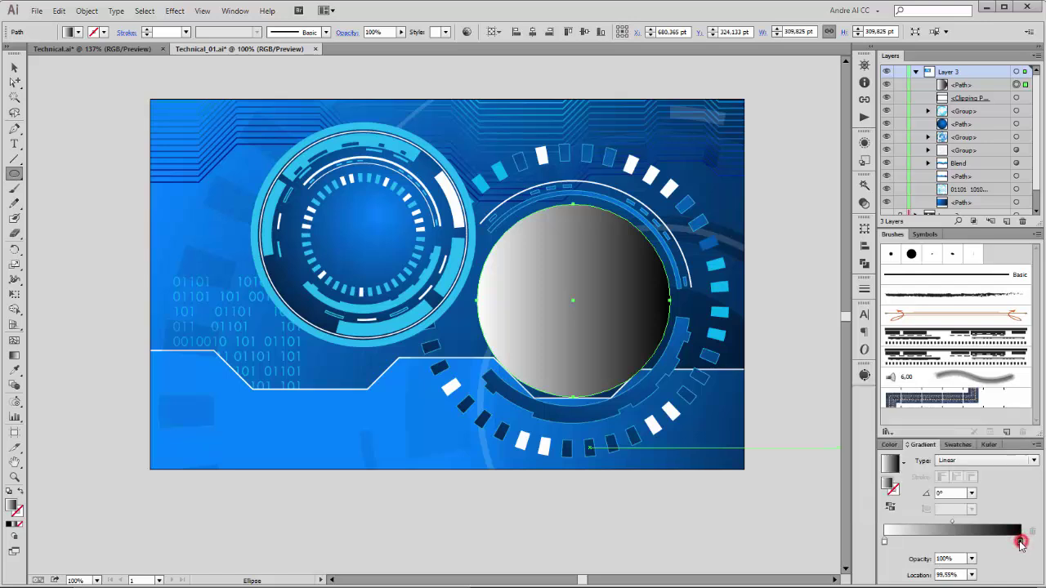
left_click_drag(884, 542, 890, 541)
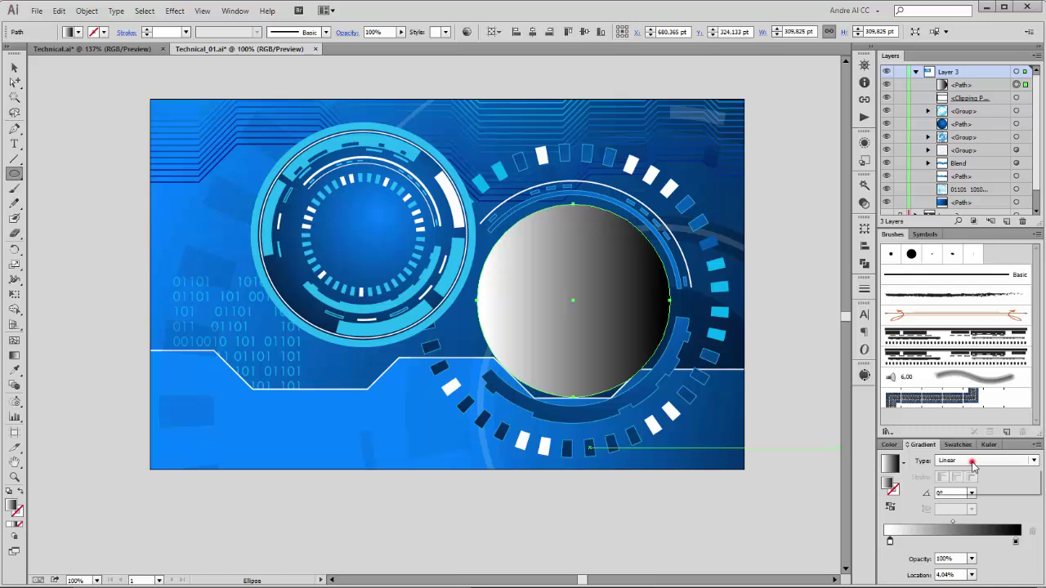
left_click(972, 461)
left_click(956, 488)
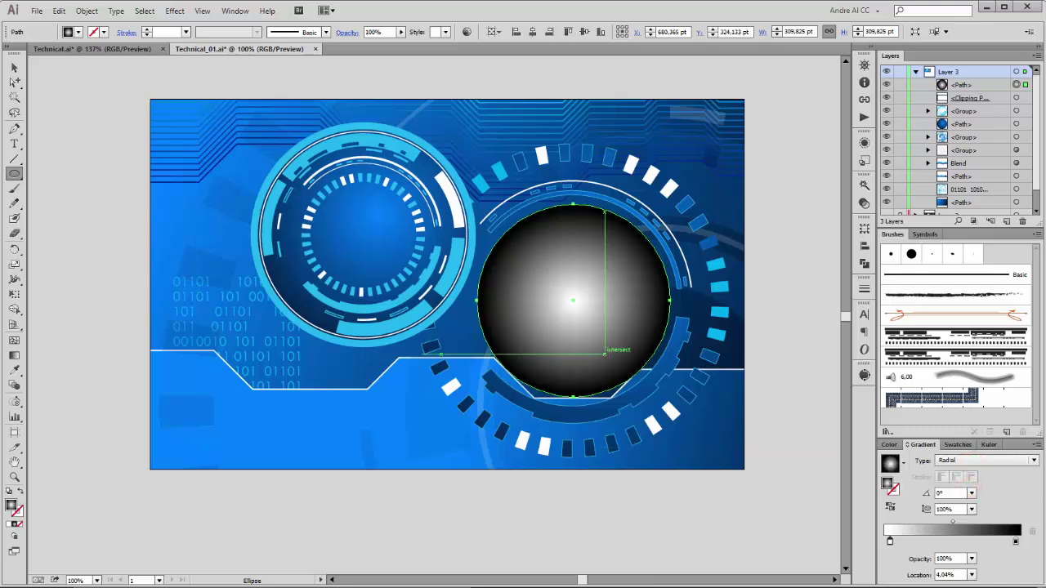
Step: Set the gradient circle's blending mode to Screen and duplicate it in place
left_click(864, 203)
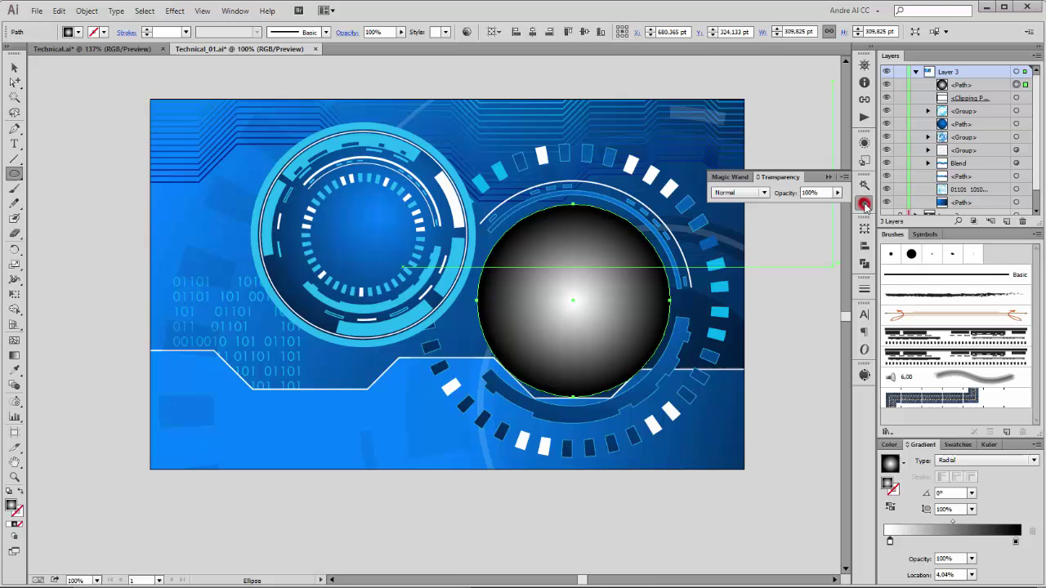
left_click(763, 194)
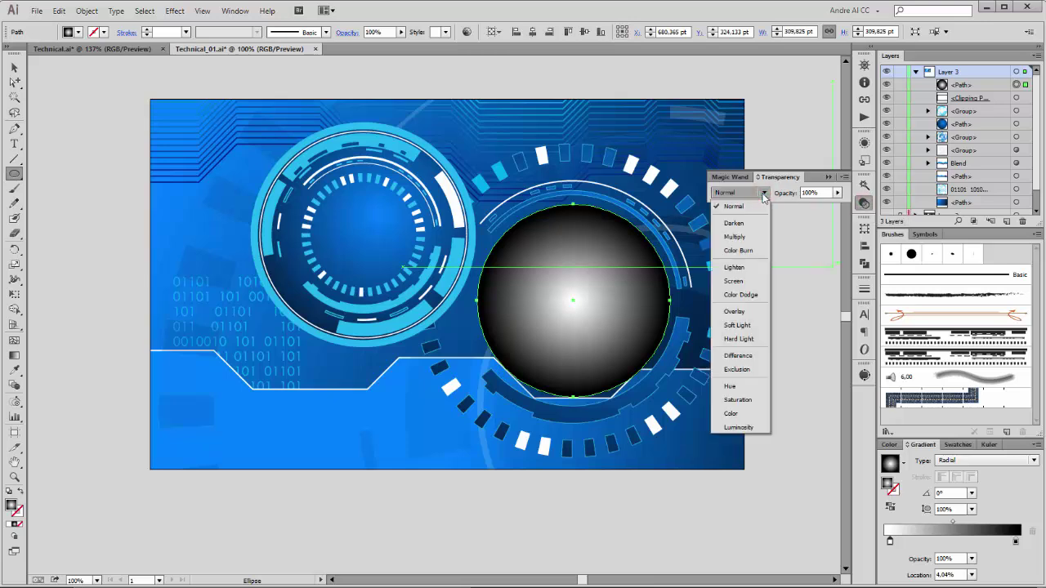
left_click(739, 281)
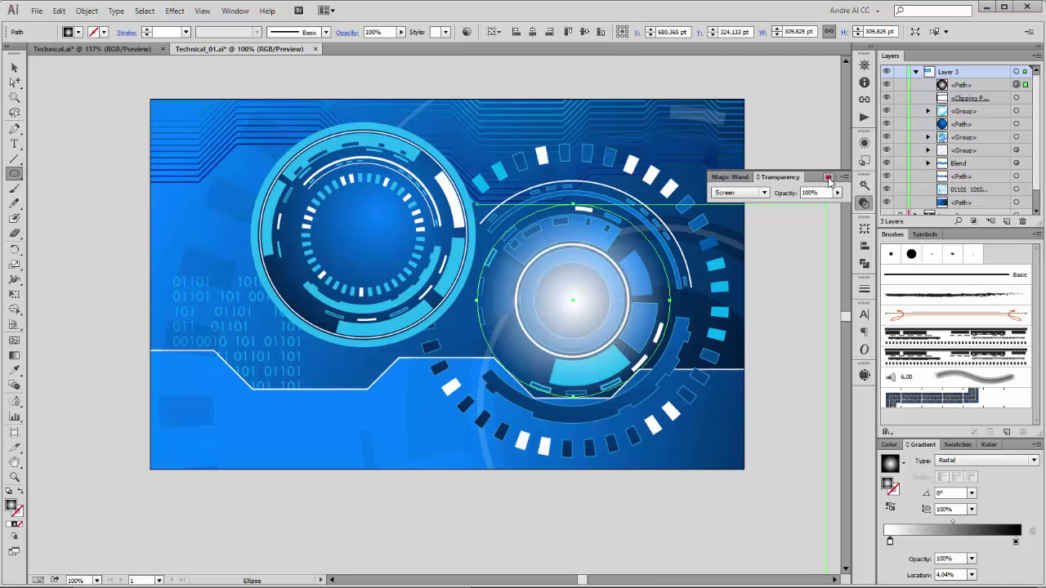
left_click(829, 177)
left_click_drag(975, 86, 1006, 221)
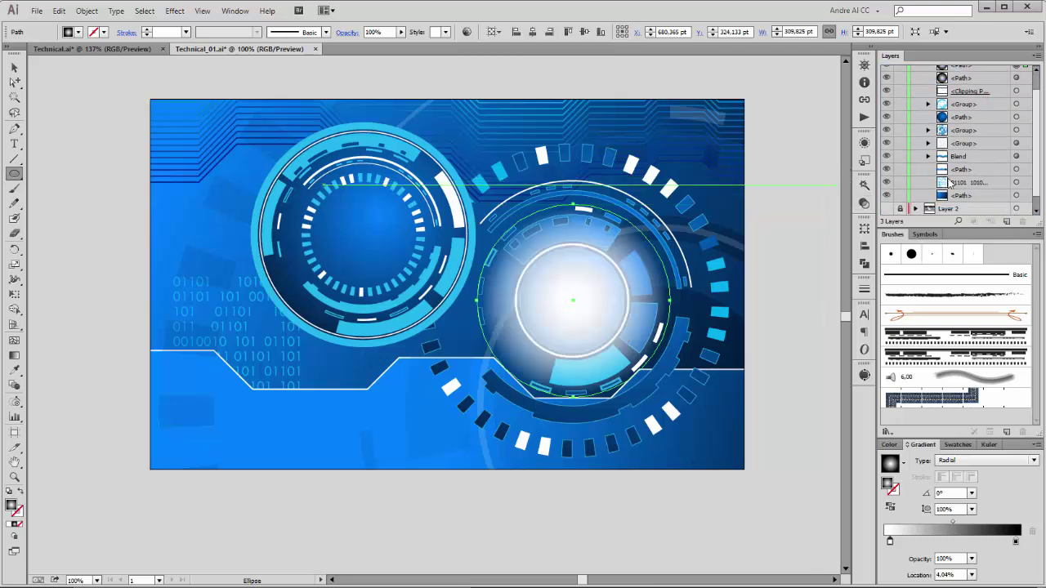
Step: Move the duplicate glow onto the white segment at the left dial's right edge and shrink it to about 162 pt
left_click(14, 70)
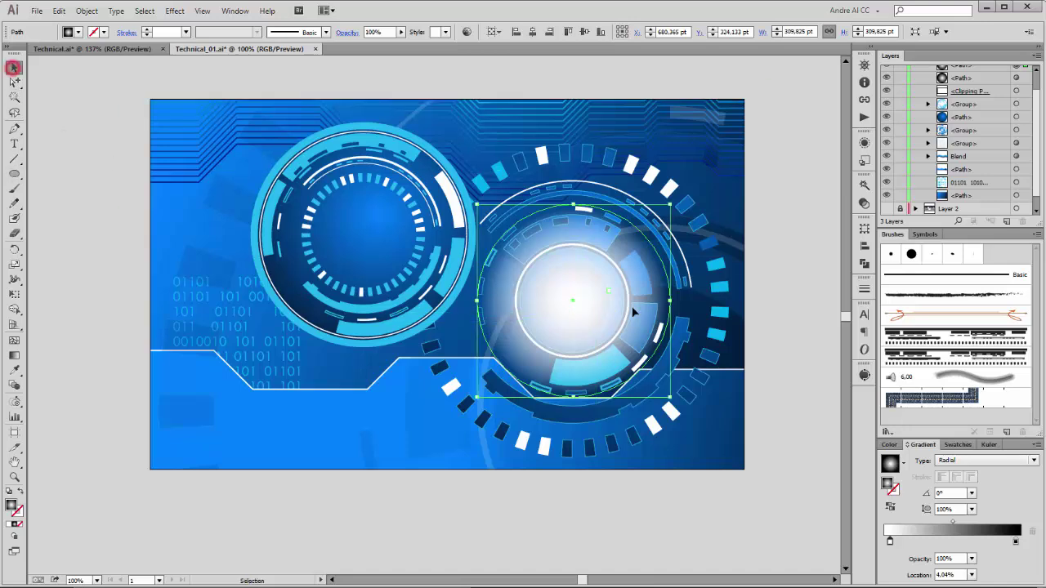
left_click(15, 295)
left_click_drag(596, 322, 389, 254)
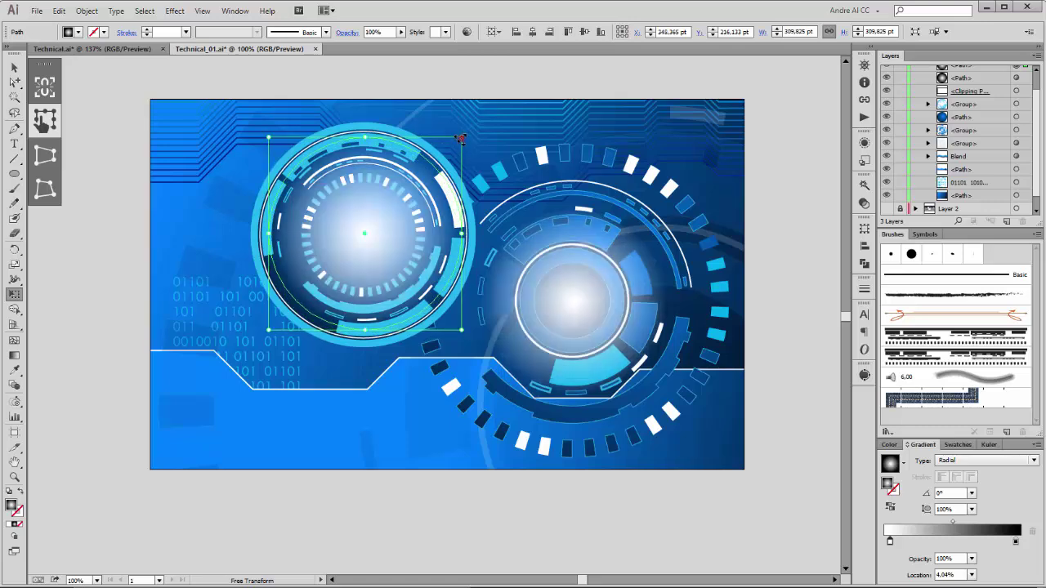
left_click_drag(462, 139, 384, 213)
left_click_drag(344, 267, 467, 184)
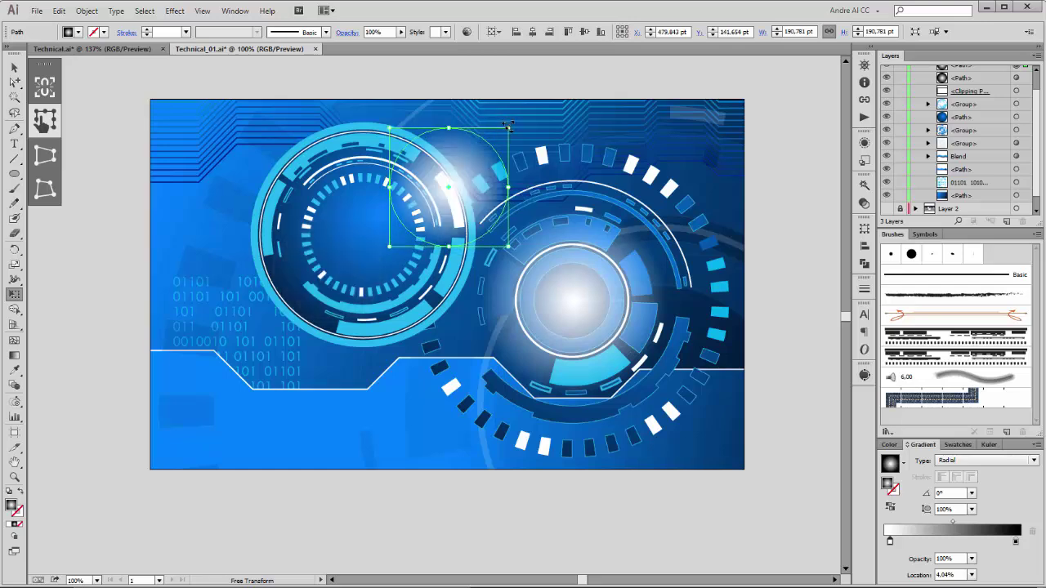
left_click_drag(507, 128, 487, 149)
Step: Copy the glow onto the right dial's upper-right white ticks at about 93 pt and its lower-left white ticks at about 152 pt
left_click_drag(449, 203, 665, 204)
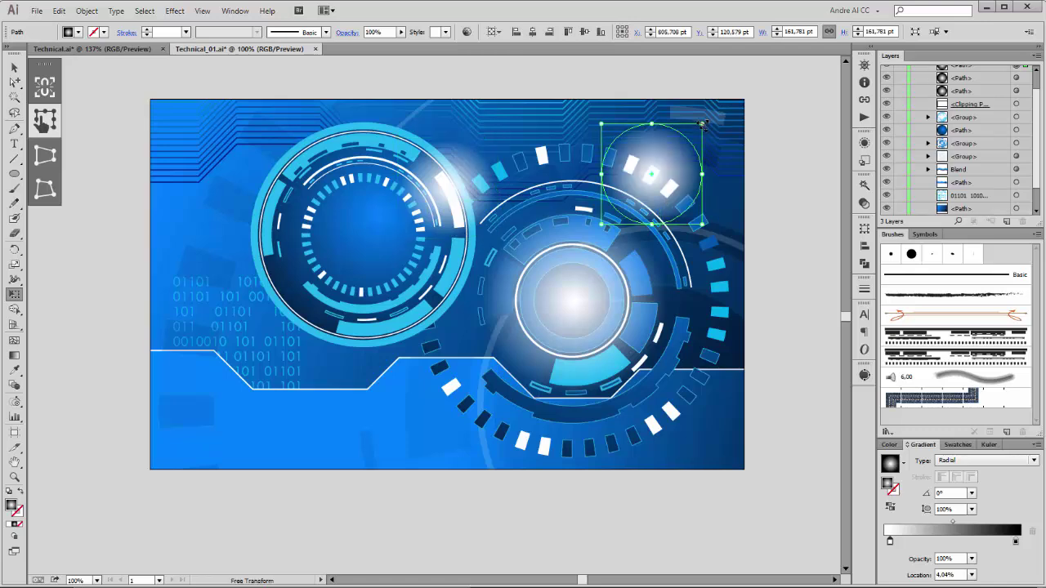
left_click_drag(702, 125, 682, 147)
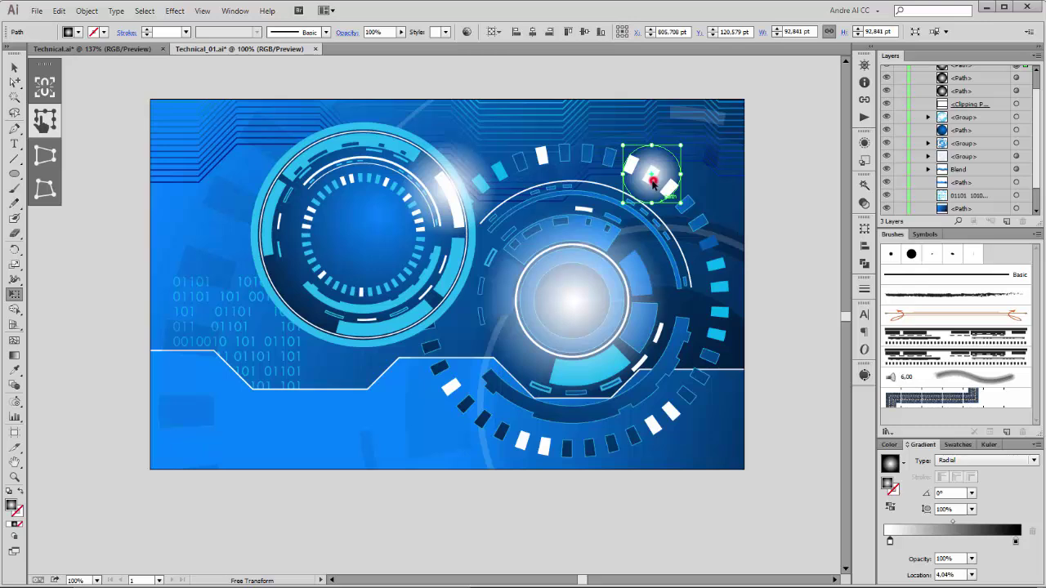
left_click_drag(653, 181, 529, 443)
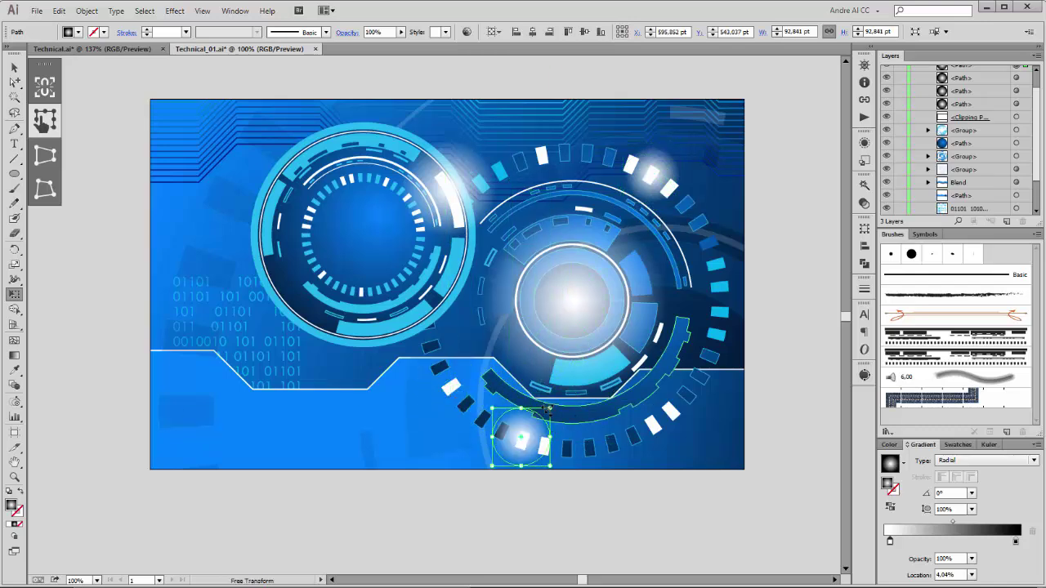
left_click_drag(548, 409, 568, 390)
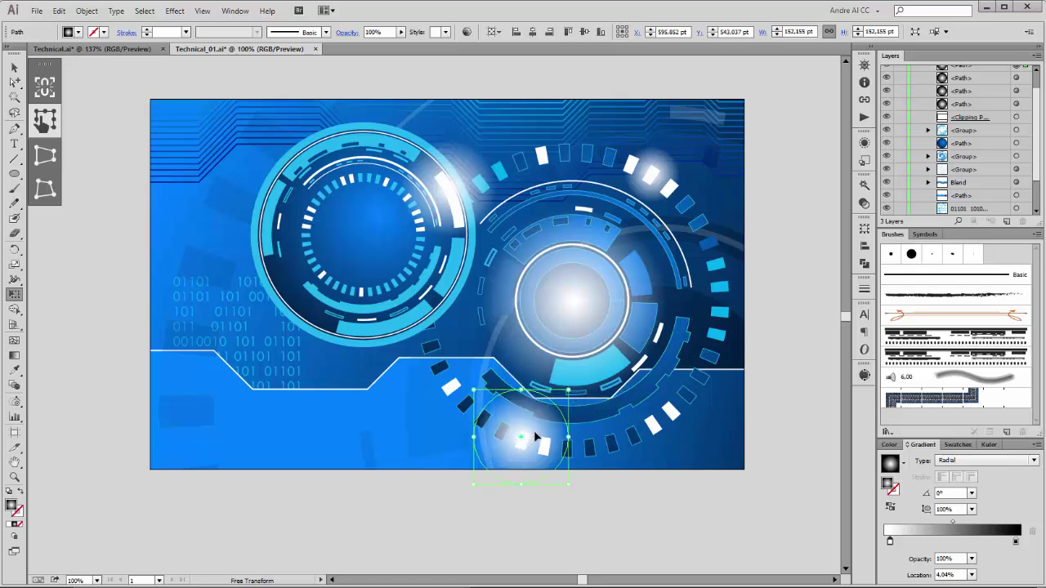
left_click_drag(537, 437, 541, 440)
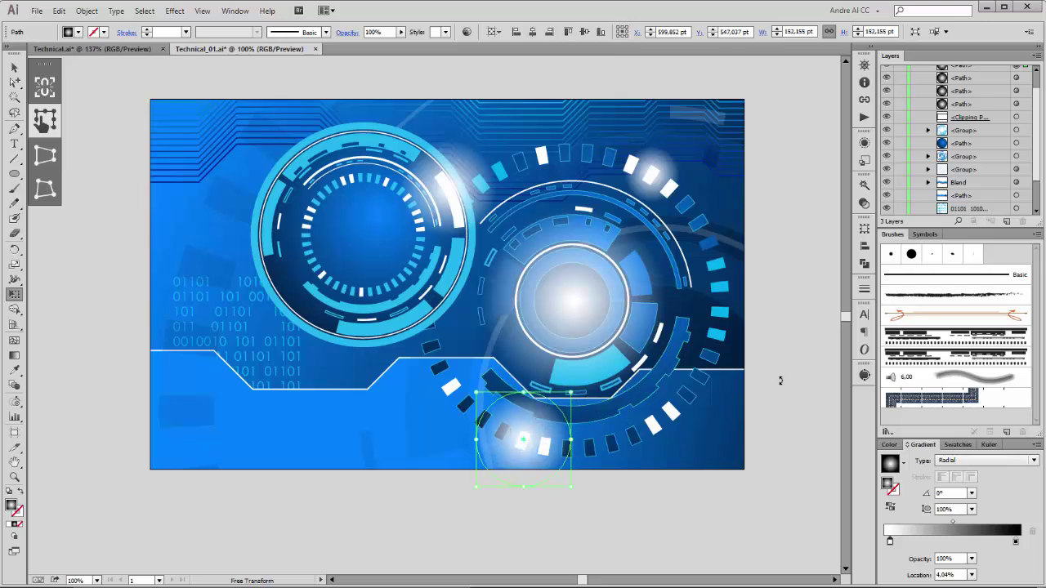
left_click(776, 199)
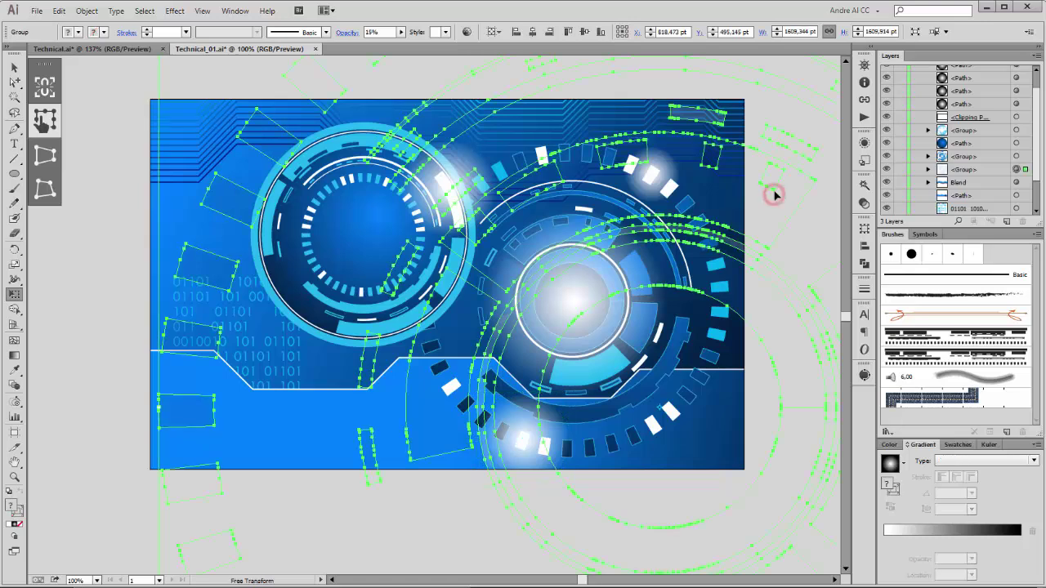
left_click(95, 167)
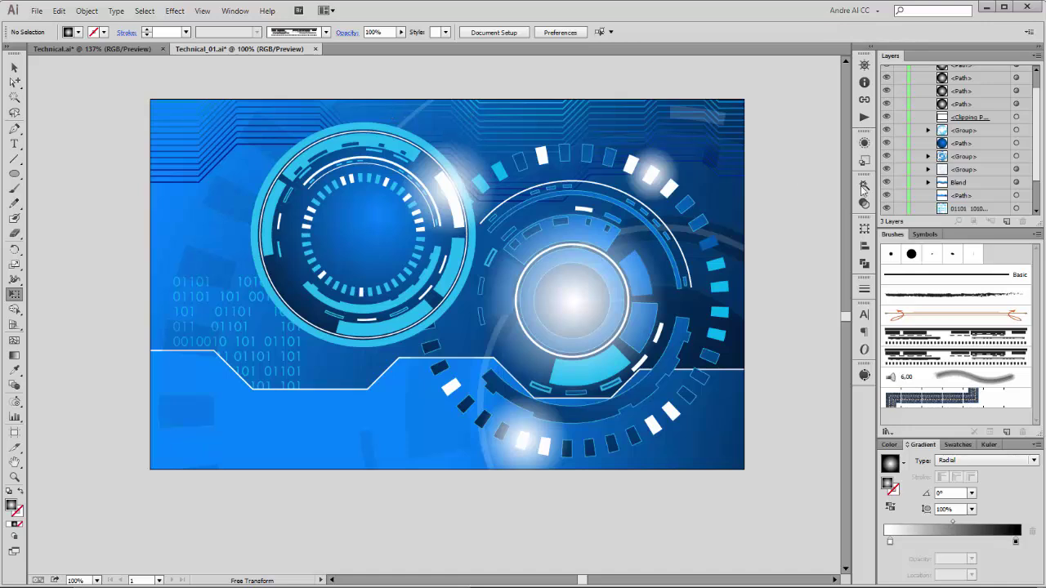
Step: Darken the dark end stop of the background path's linear gradient and deselect the path
left_click_drag(1036, 101, 1036, 115)
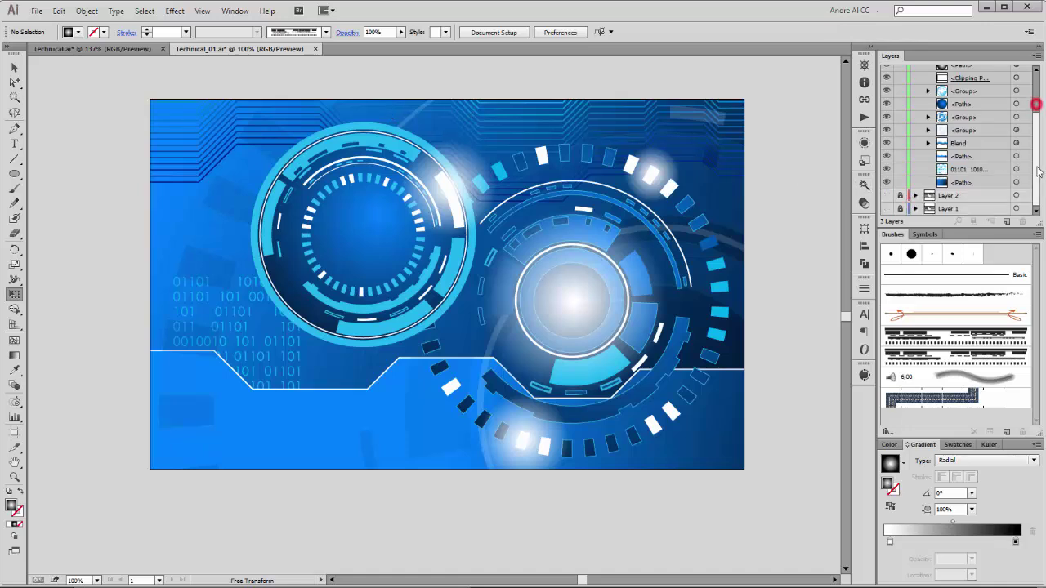
left_click(981, 183)
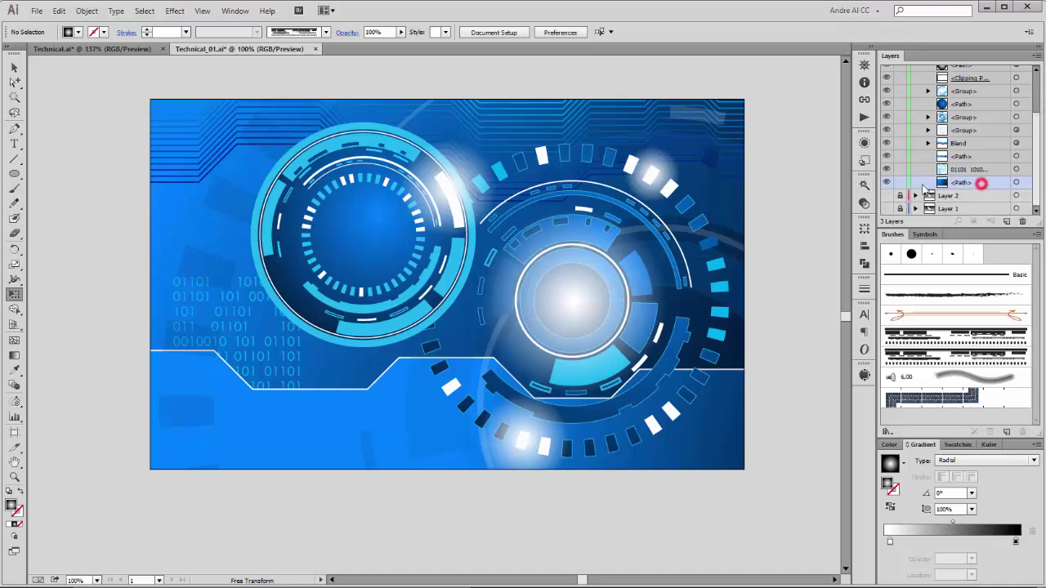
left_click(1016, 183)
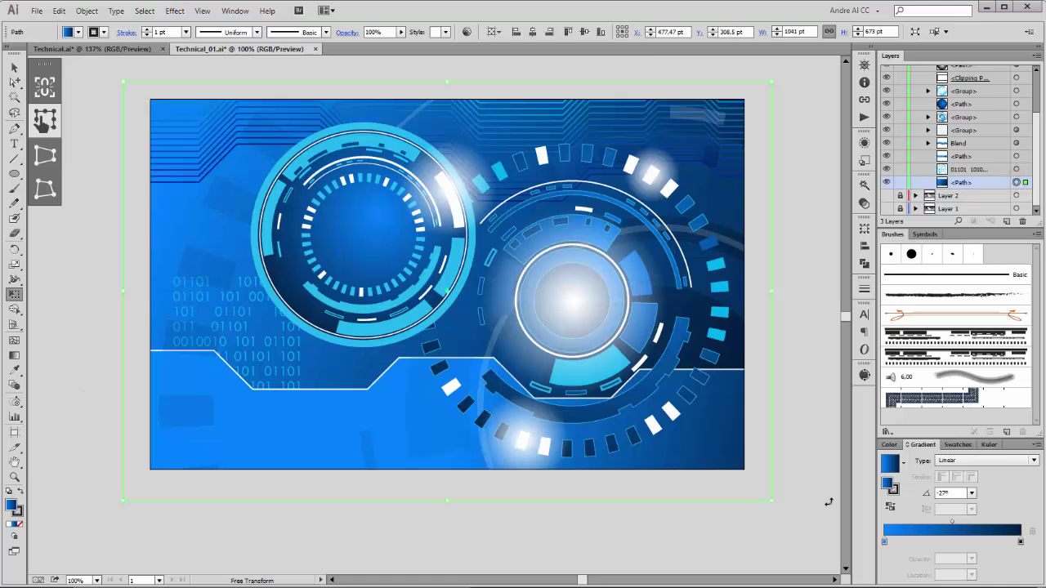
double_click(1021, 542)
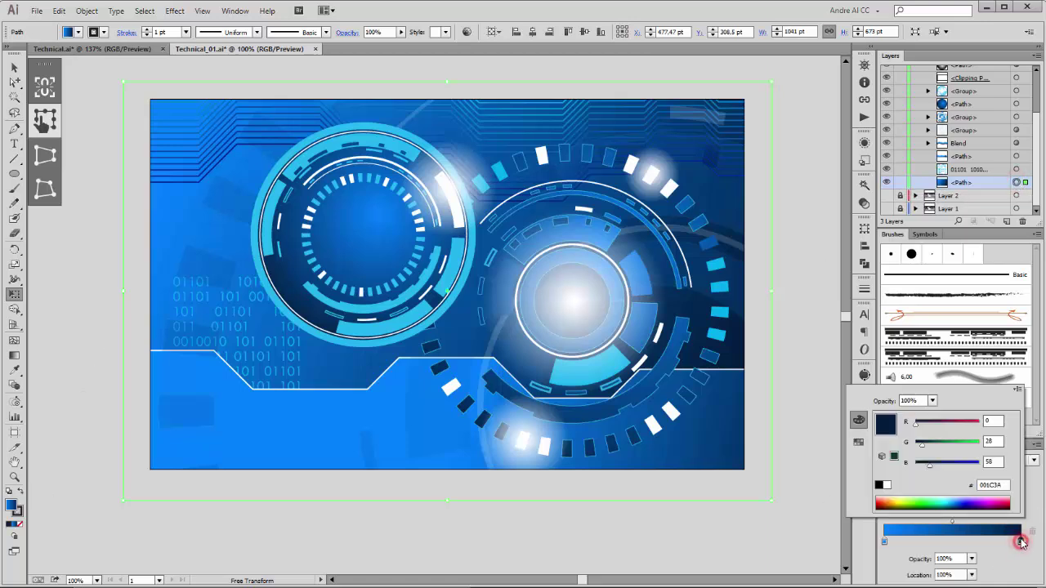
left_click_drag(922, 448, 926, 471)
left_click(813, 129)
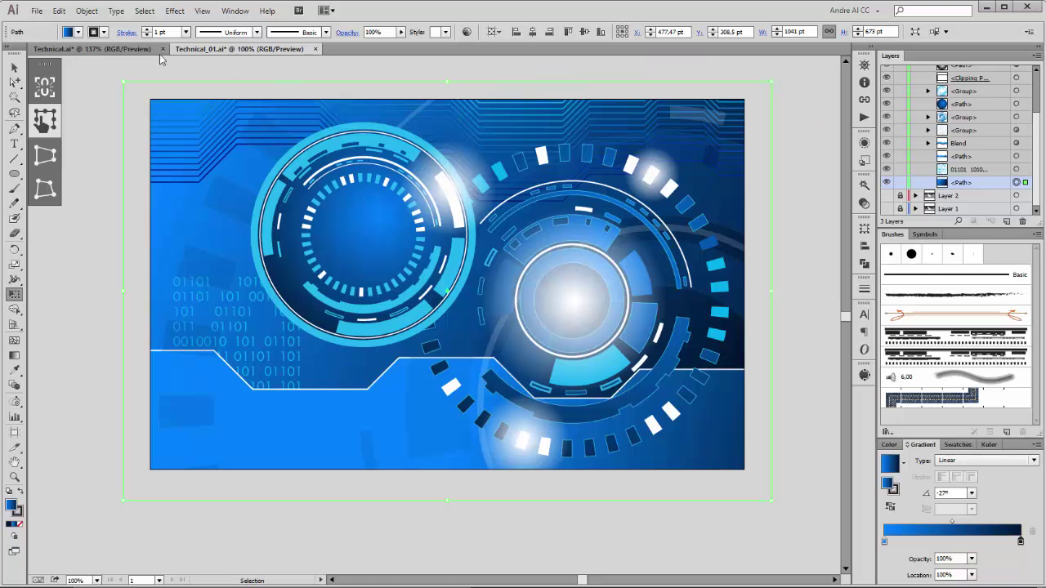
left_click(95, 64)
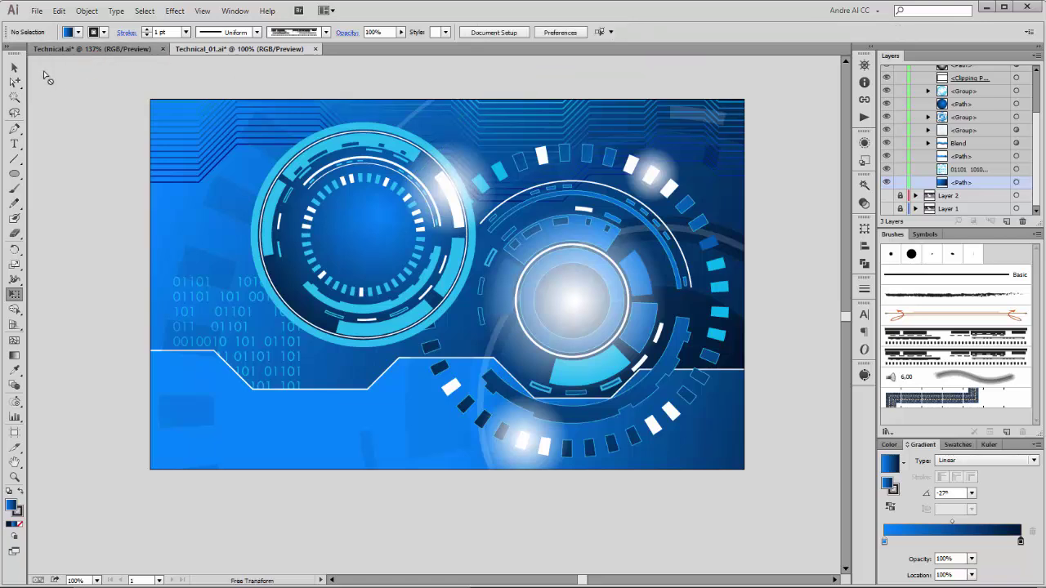